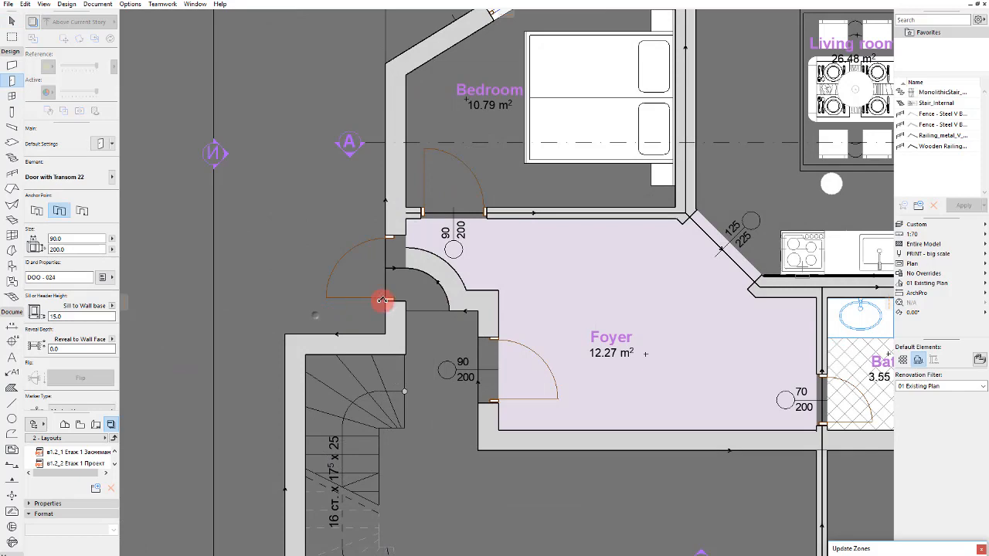
Step: Move the entrance door near the curved wall along the exterior wall until its opening meets the stair enclosure's corner
key("Escape")
scroll(382, 300, "up", 4)
left_click(394, 301)
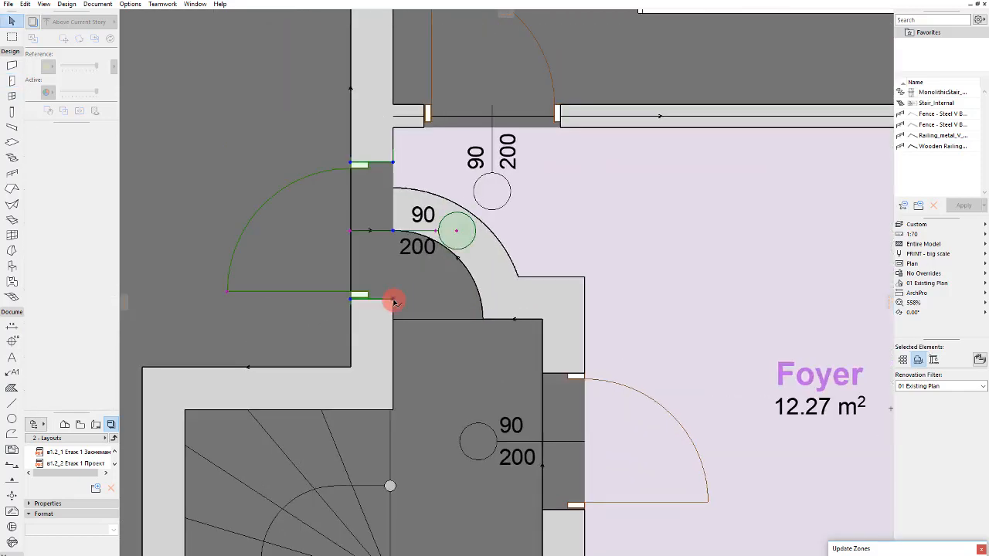
left_click(352, 369)
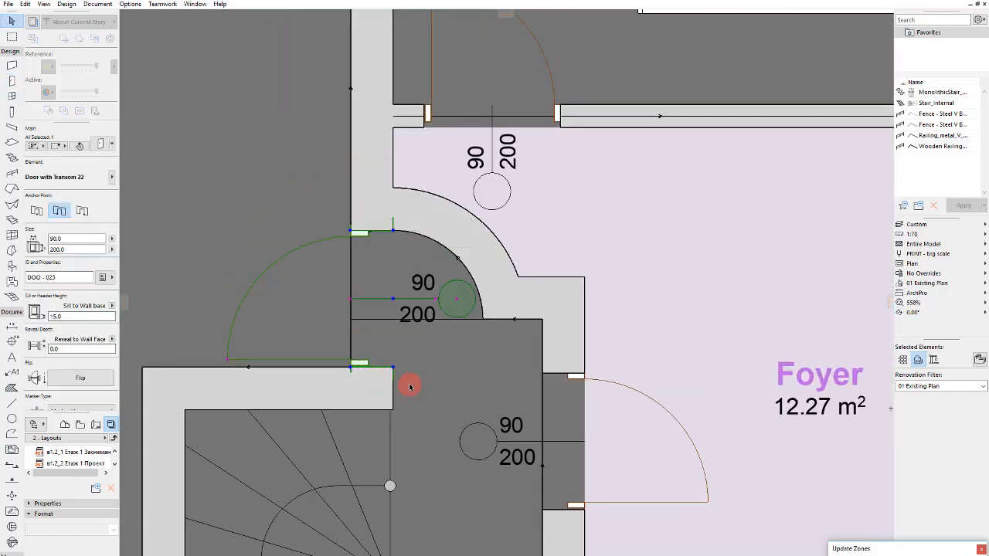
key("Escape")
Step: Select the staircase together with its enclosing exterior walls and shift them slightly away from the entrance door
scroll(409, 386, "down", 8)
scroll(357, 279, "up", 3)
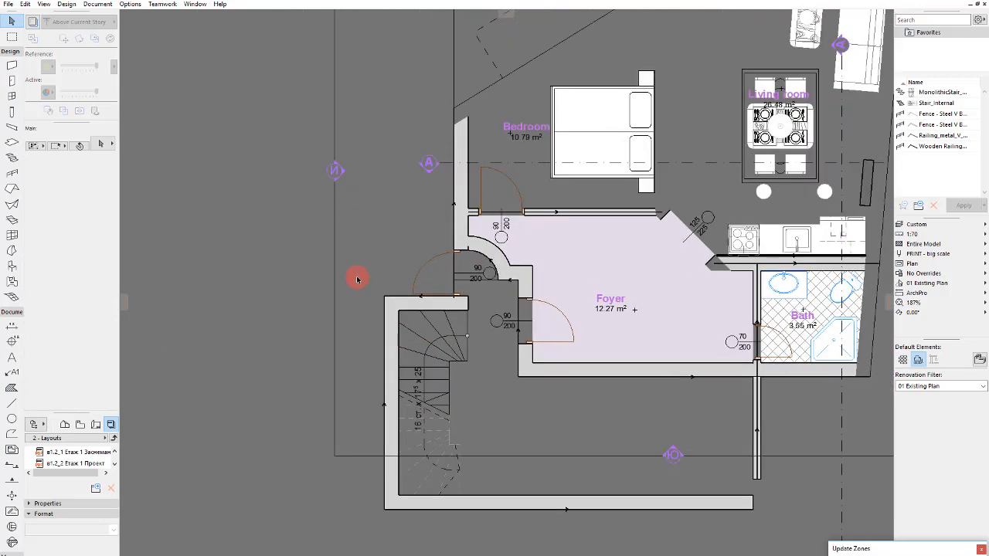
left_click(503, 498)
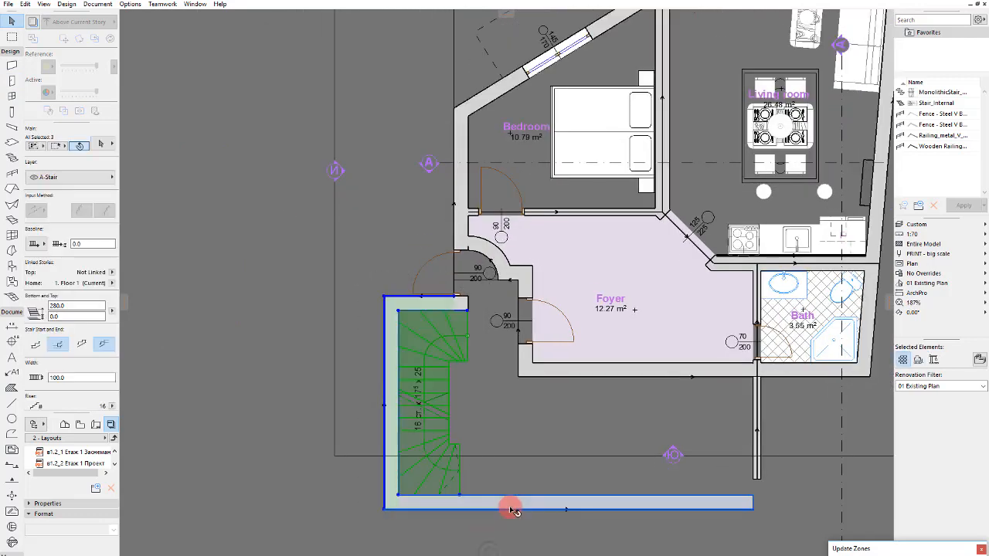
left_click(513, 510, "shift")
scroll(444, 302, "up", 4)
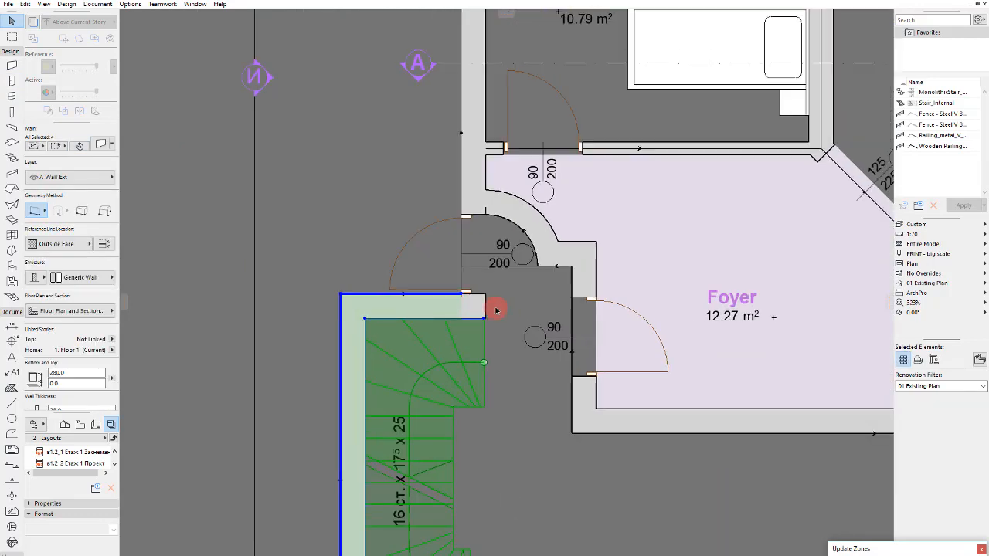
mouse_move(496, 311)
left_mouse_down()
mouse_move(484, 299)
mouse_move(507, 314)
left_mouse_up()
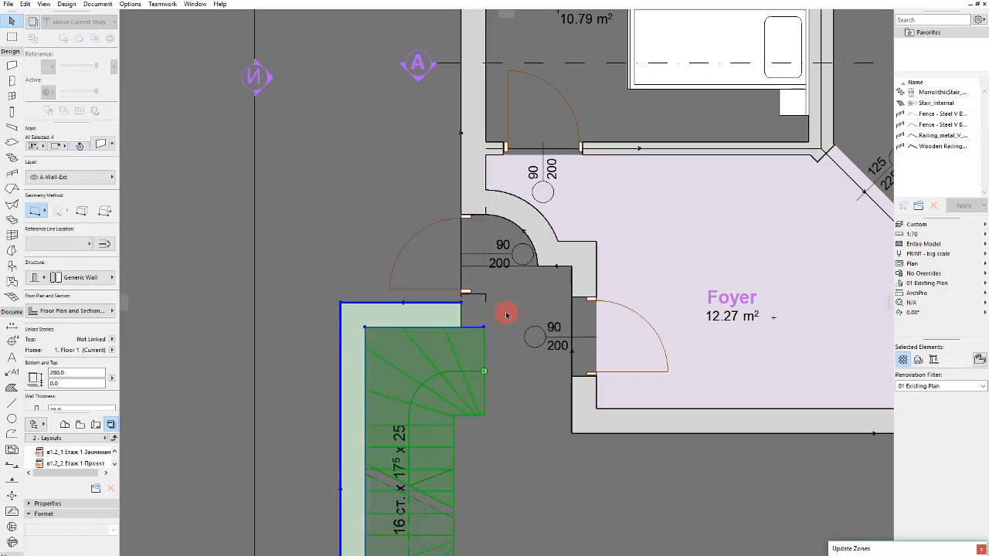
Step: Extend the exterior wall holding the entrance door so that it joins the shifted stair enclosure wall
left_click(482, 292)
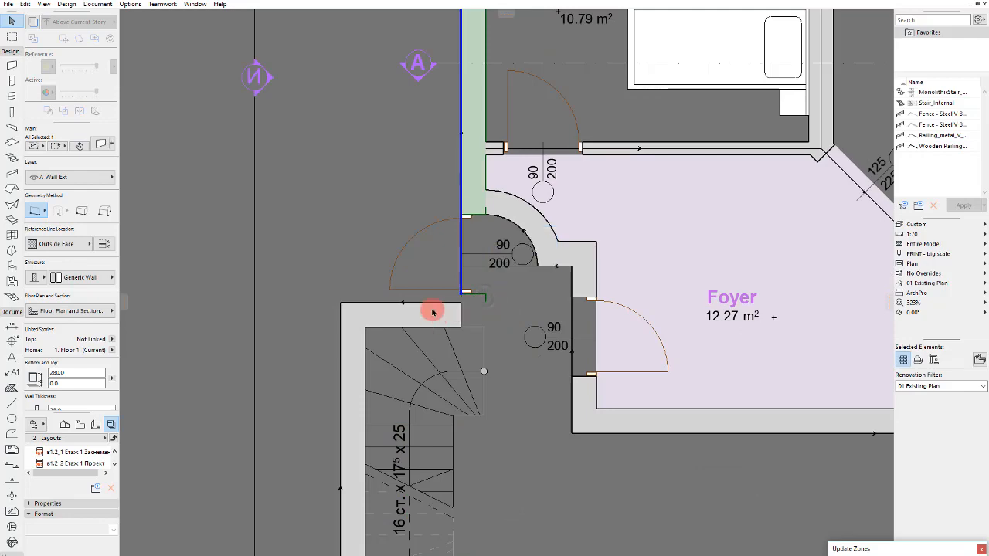
left_click(509, 325)
scroll(506, 316, "down", 3)
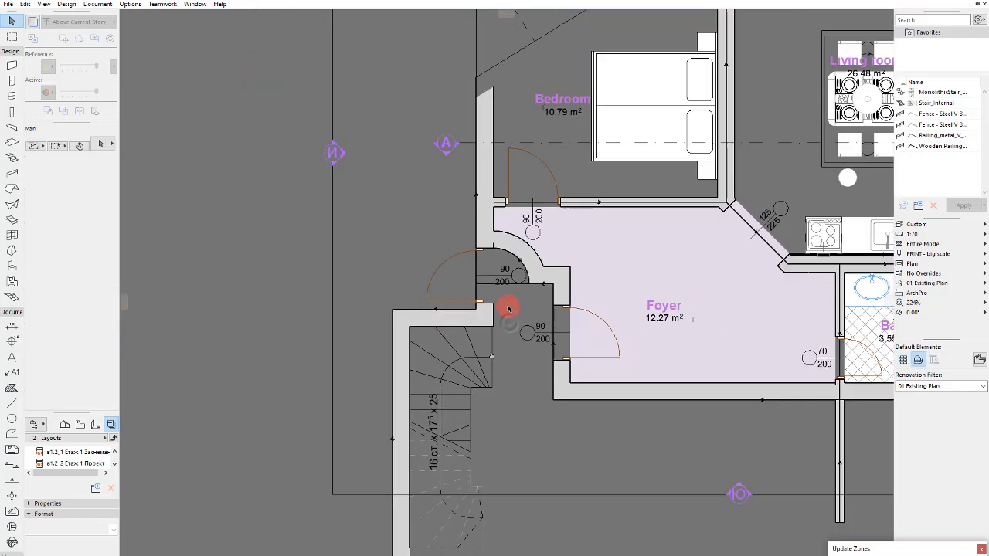
Step: Examine the entrance door's position at the stair wall and the surrounding floor plan up to the bedroom
scroll(508, 309, "up", 2)
left_click(522, 272)
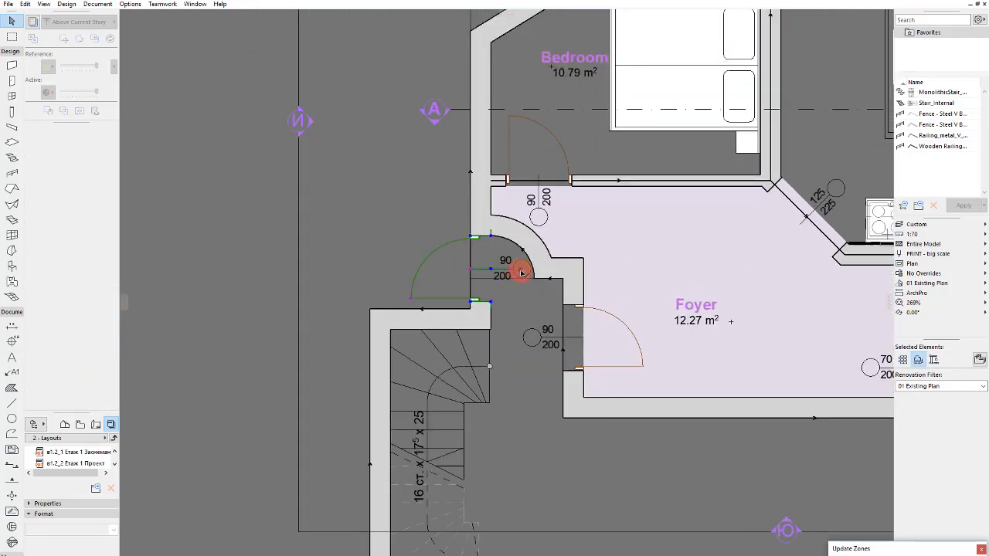
scroll(494, 302, "up", 3)
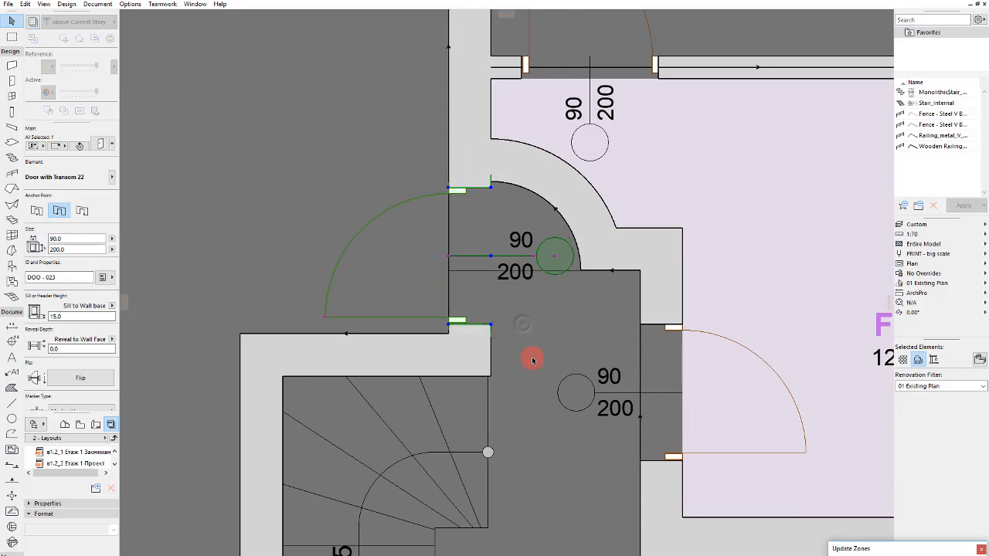
key("Escape")
scroll(512, 287, "down", 5)
scroll(508, 278, "up", 5)
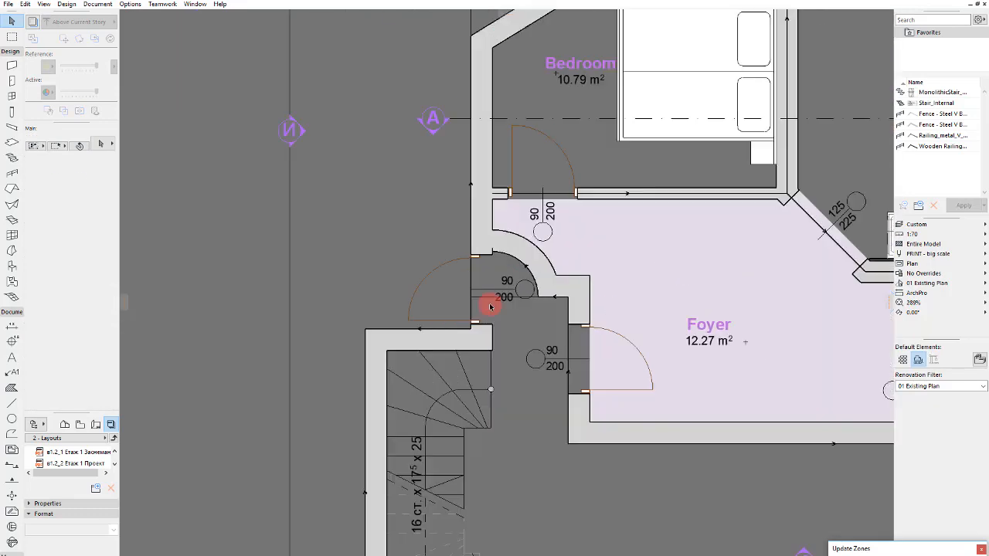
scroll(460, 308, "down", 5)
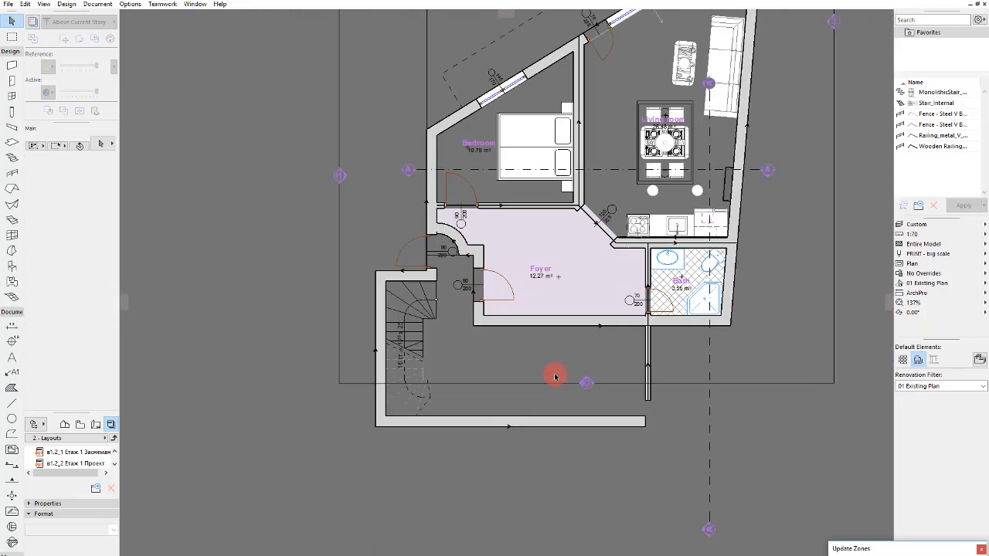
scroll(437, 387, "up", 3)
scroll(379, 335, "down", 4)
scroll(380, 335, "up", 5)
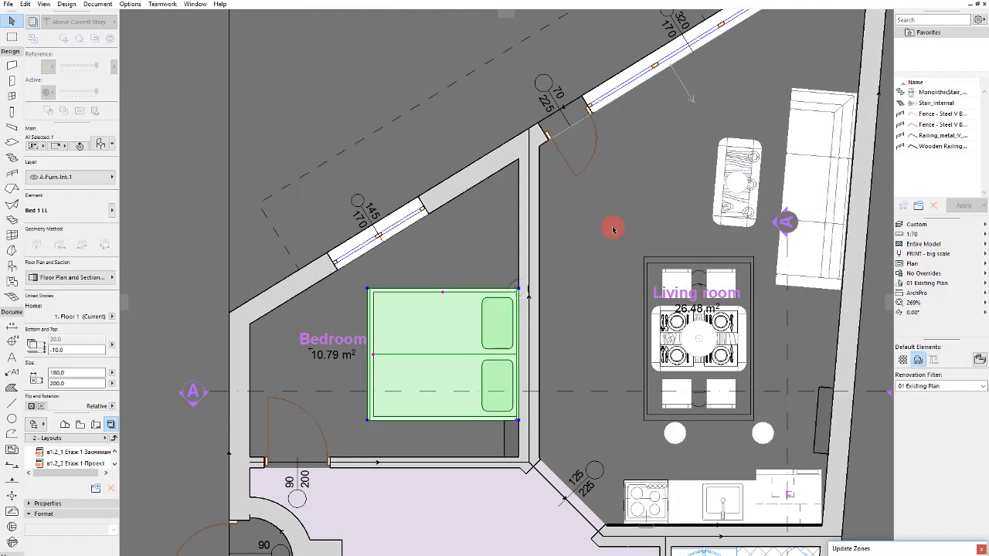
Step: Move the column beside the bed along the partition to the bedroom's corner at the slanted exterior wall
left_click(612, 228)
scroll(600, 128, "down", 4)
scroll(593, 147, "up", 4)
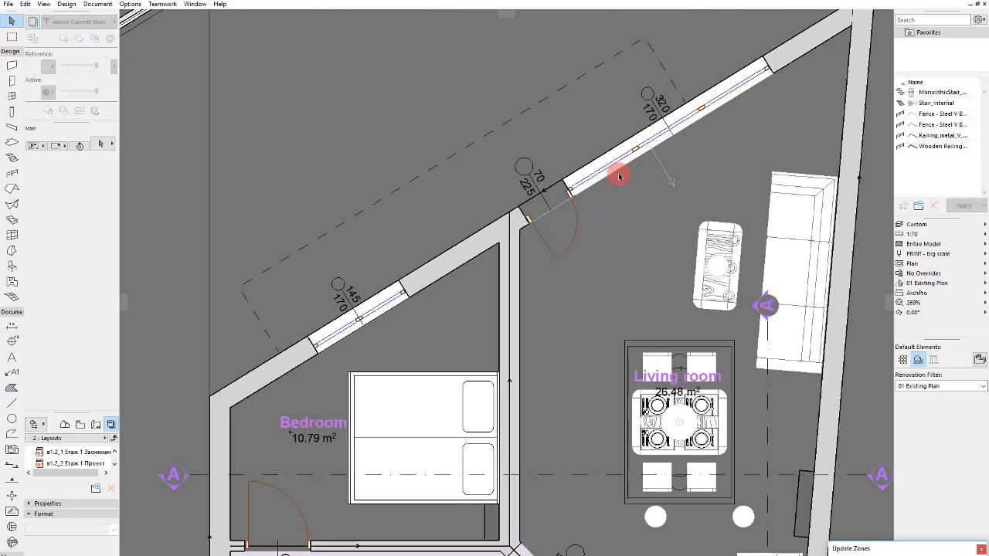
left_click(491, 521)
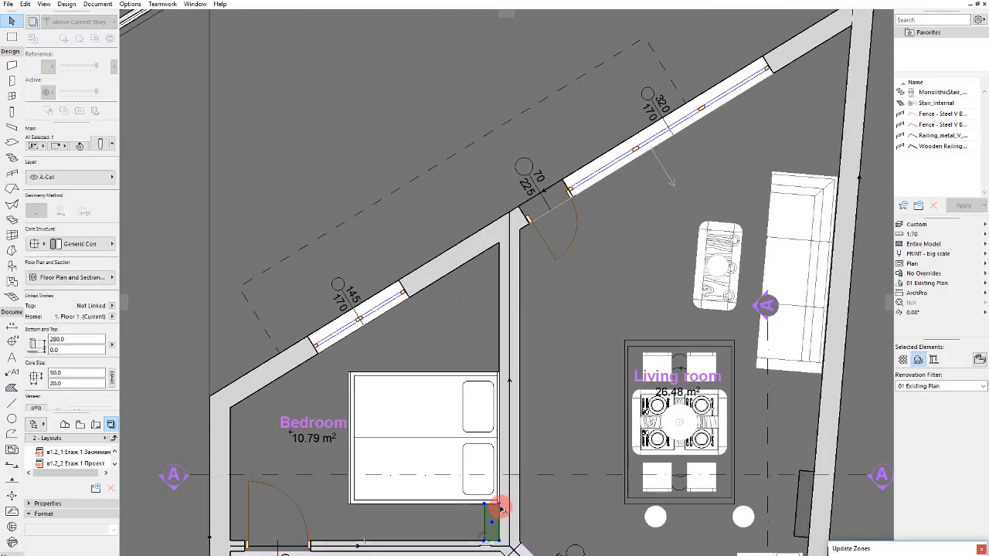
left_click_drag(497, 264, 499, 244)
scroll(499, 244, "up", 2)
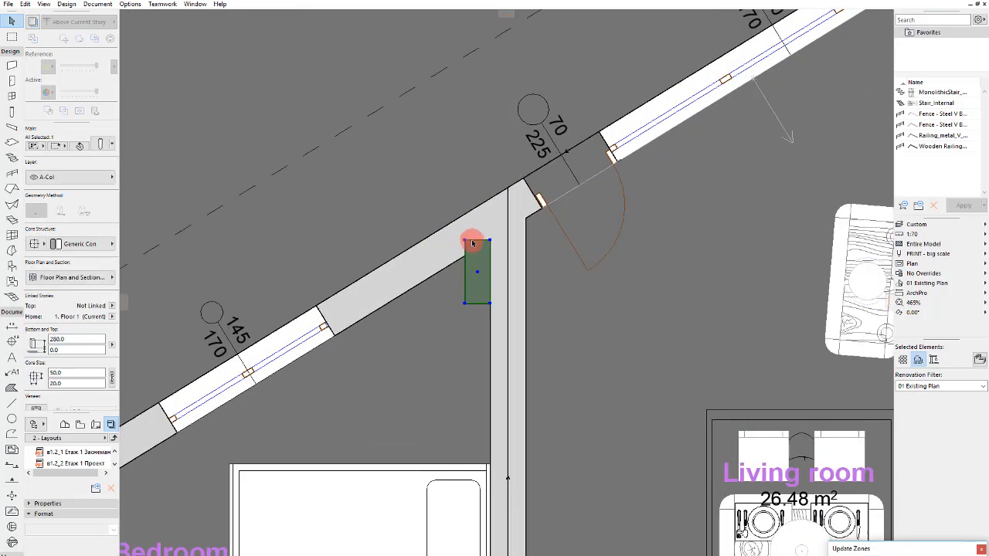
scroll(472, 244, "up", 3)
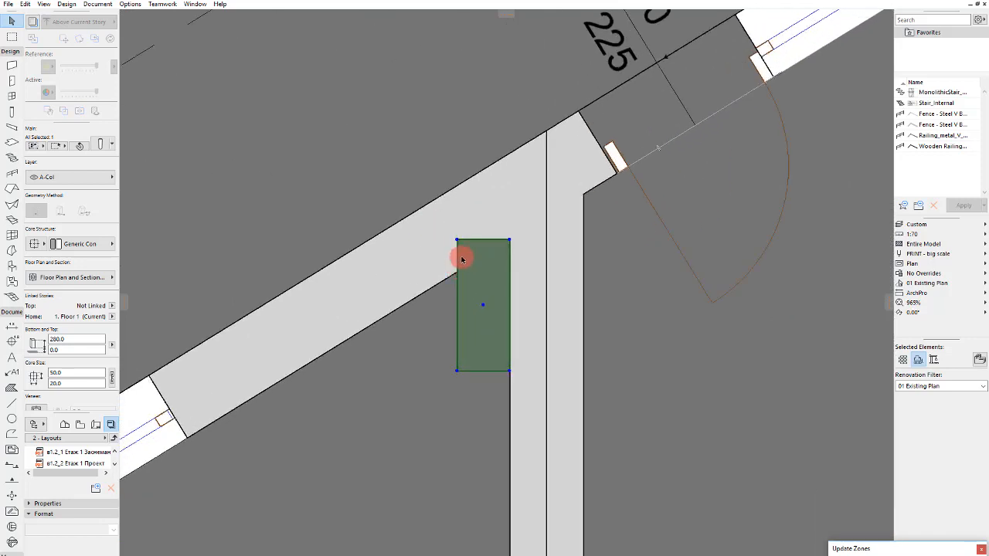
left_click(36, 245)
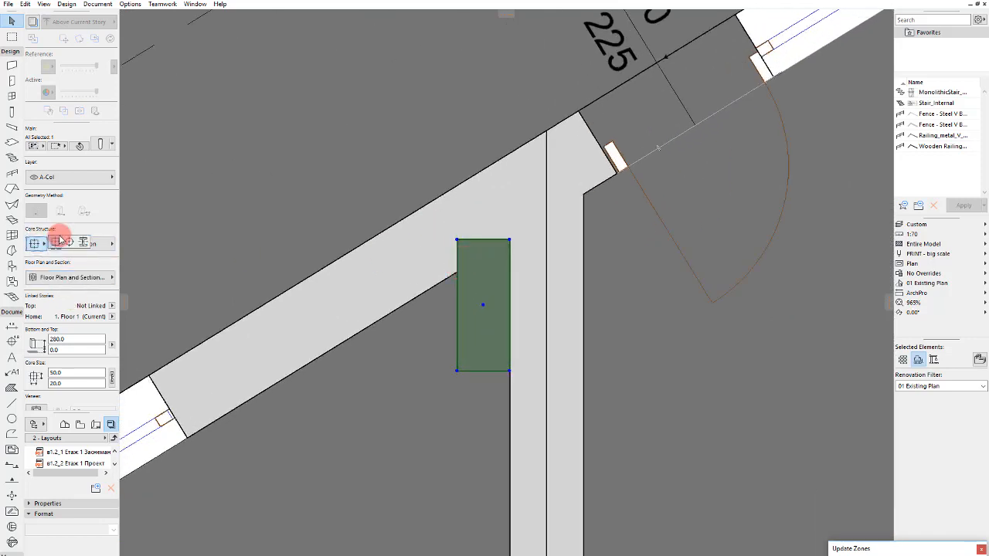
left_click(448, 353)
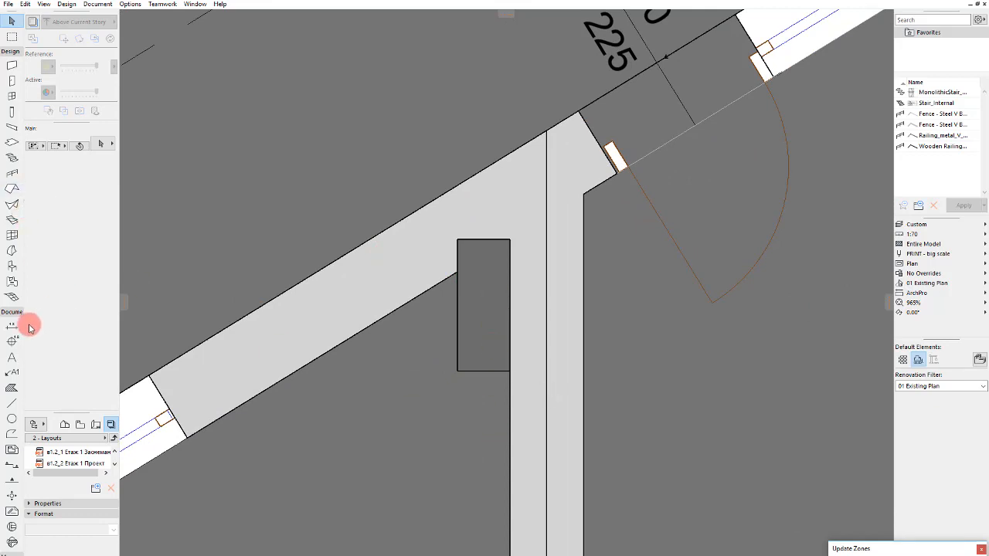
Step: Trace the column with a rectangular Earth-Simple fill and move its outer corner node onto the slanted wall's inner face
left_click(11, 387)
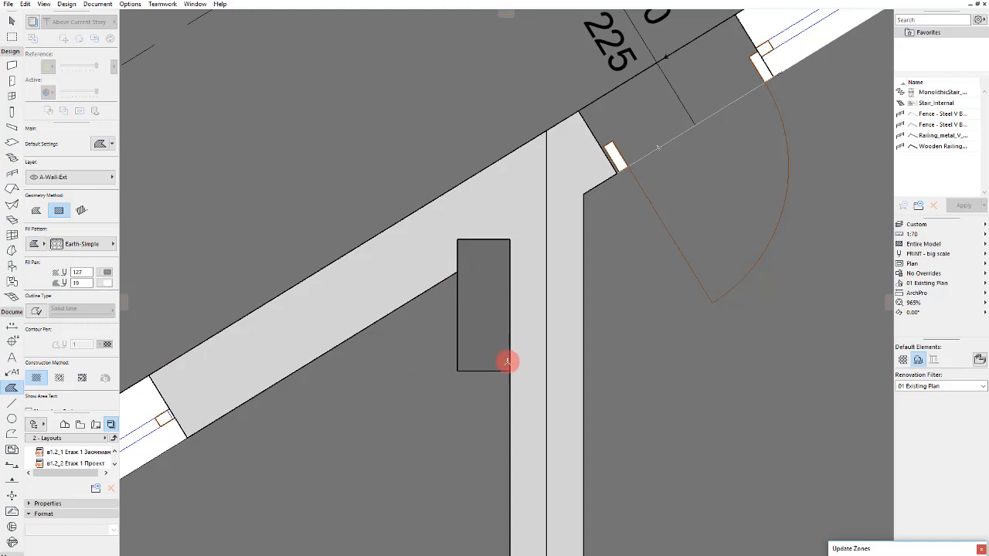
left_click(466, 252)
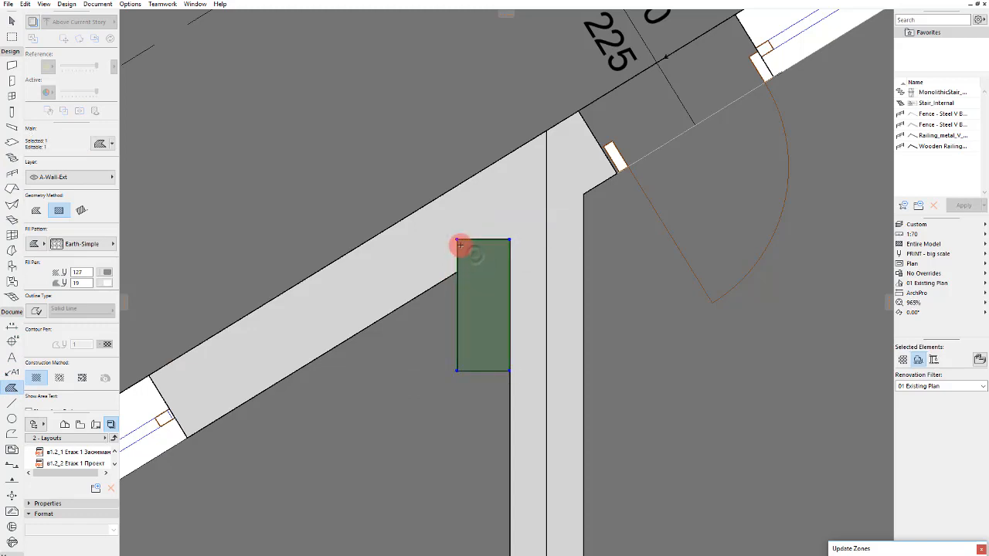
left_click(457, 239)
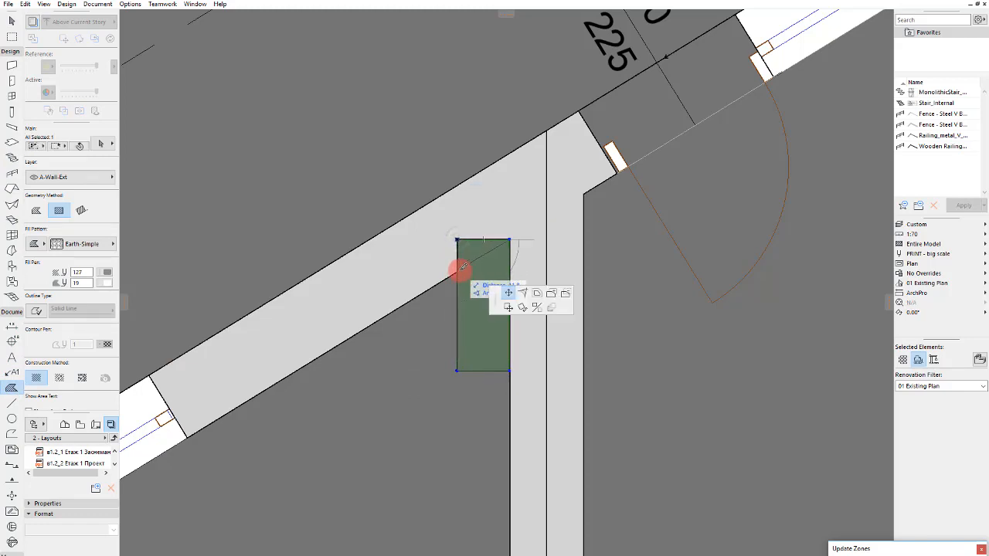
left_click(456, 271)
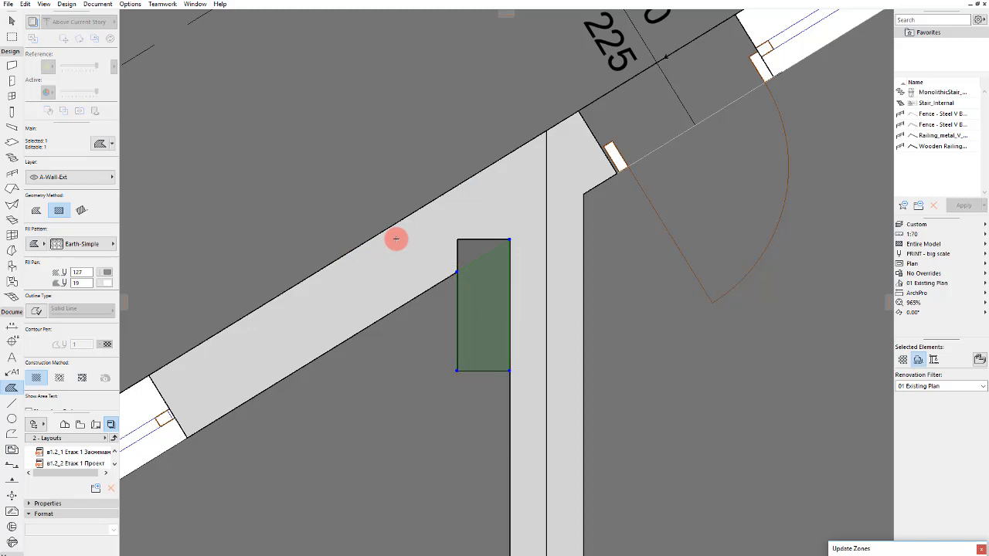
Step: Offset the fill's free side edge outward along the slanted wall and raise its lower edge to shorten it
scroll(540, 275, "up", 3)
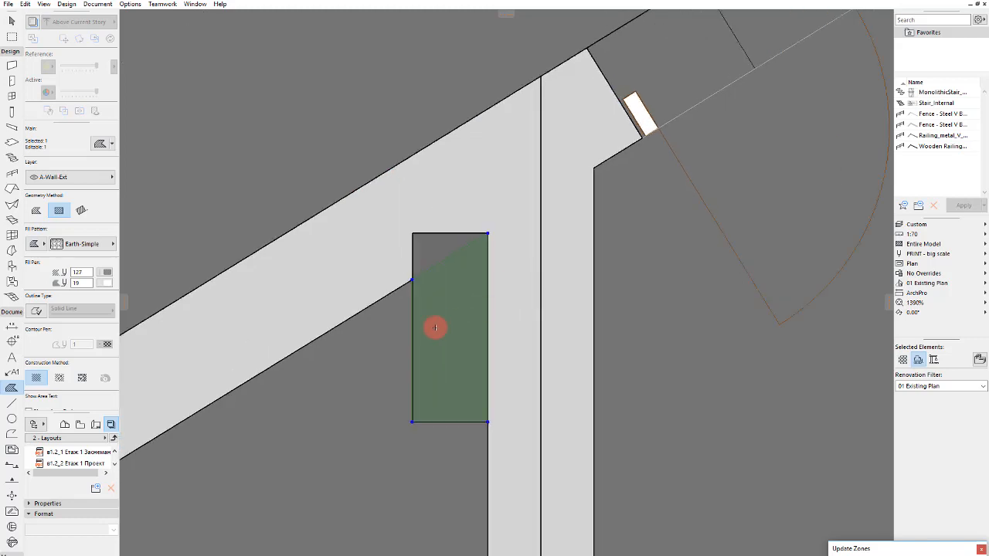
left_click(411, 318)
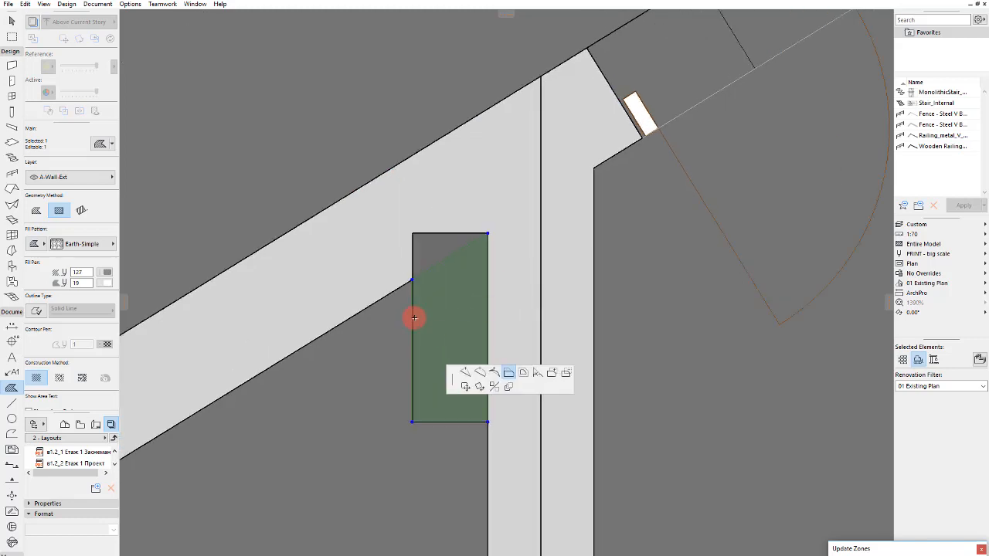
left_click(489, 231)
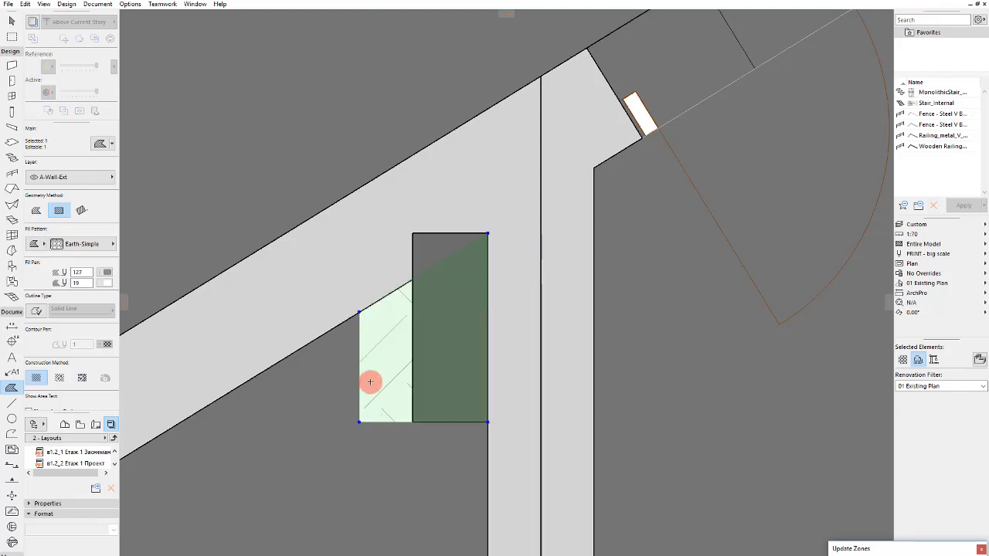
left_click(382, 420)
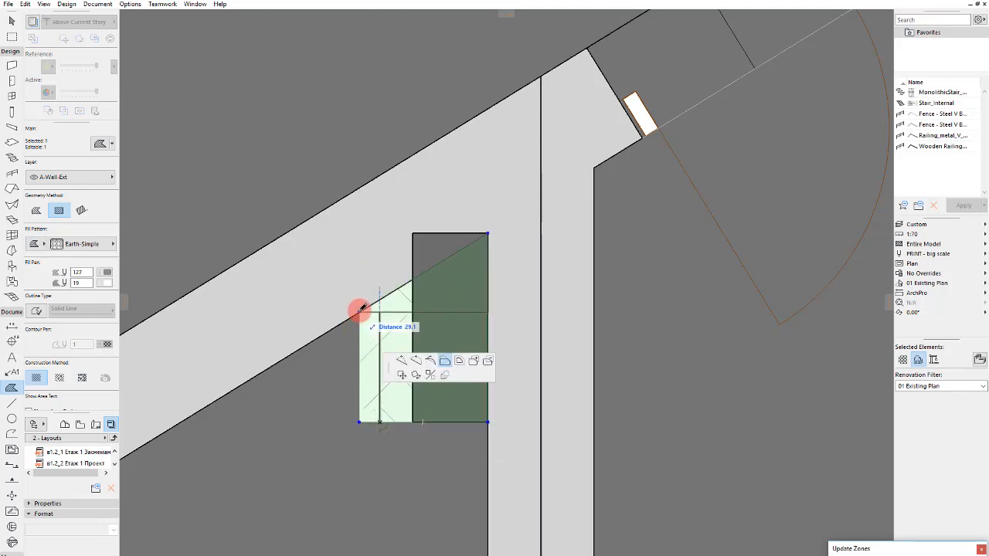
left_click(379, 387)
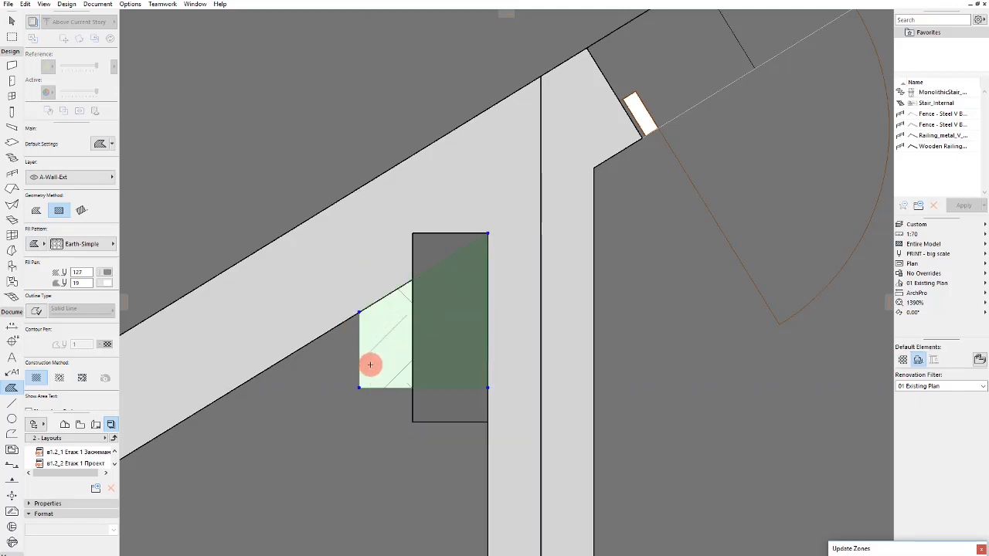
Step: Cut the reshaped fill and create a new complex profile named "Strange Column" in the Profile Manager
left_click(381, 389)
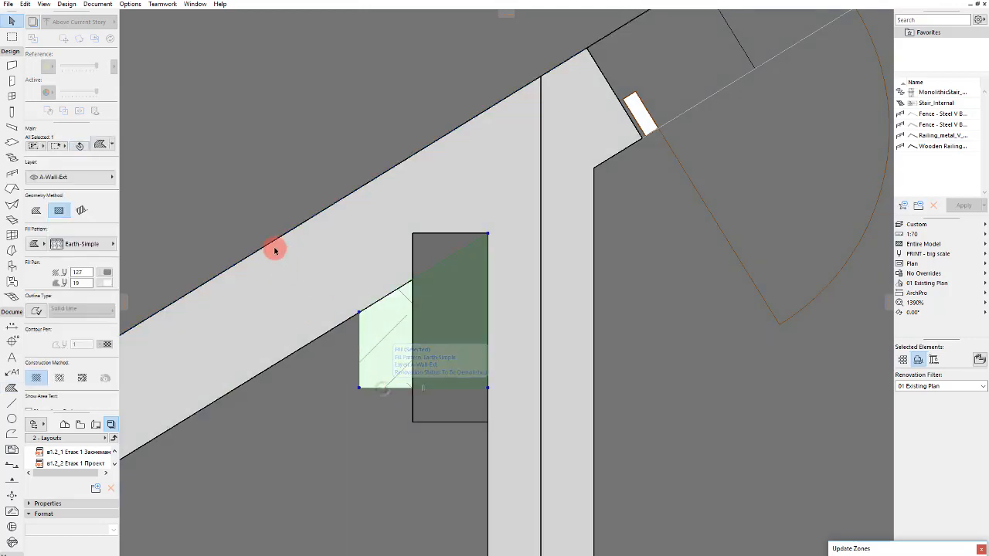
key("Delete")
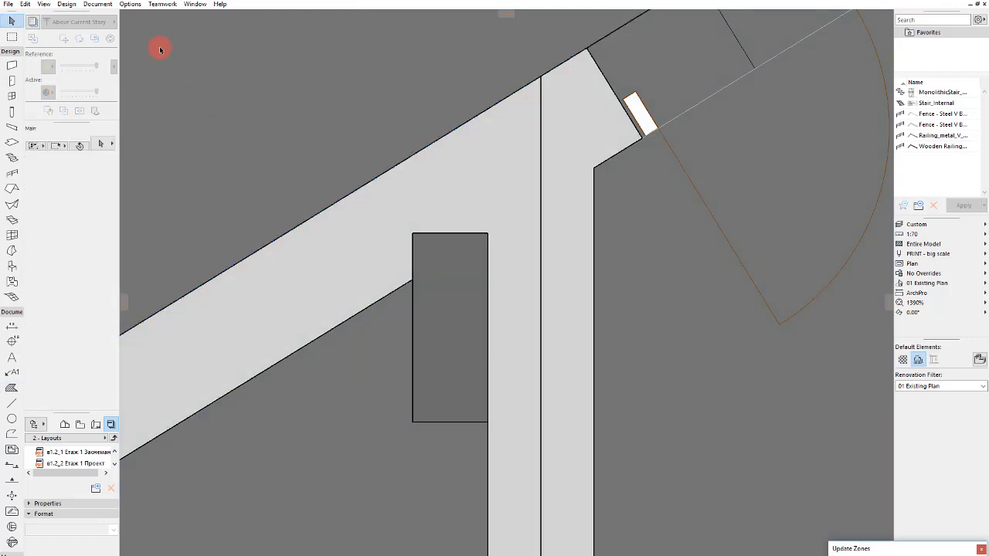
left_click(93, 4)
left_click(130, 4)
mouse_move(159, 17)
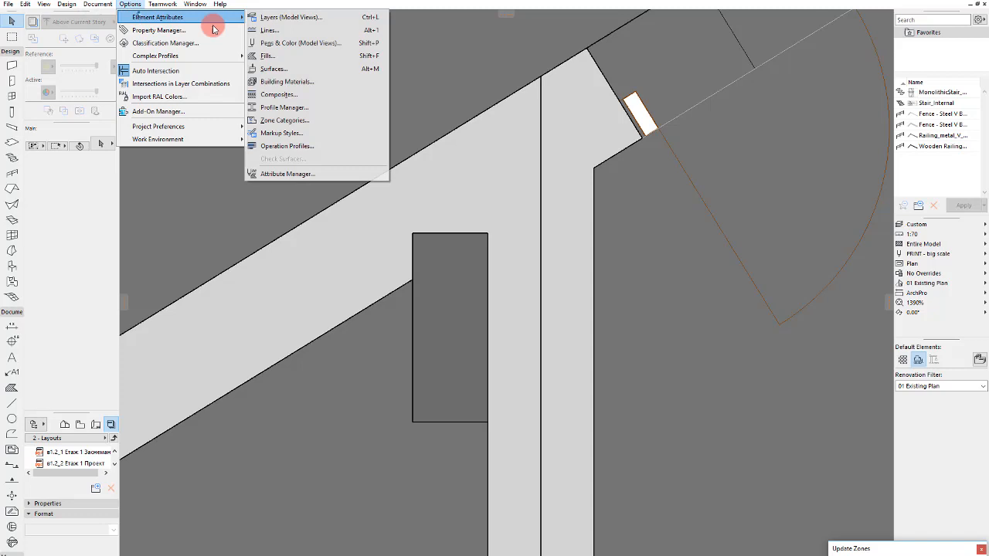
left_click(295, 109)
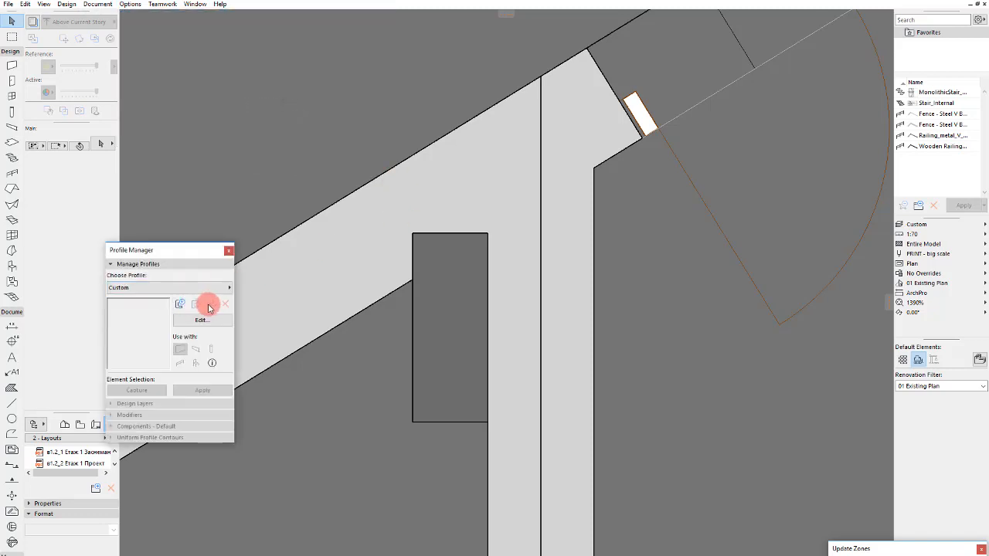
left_click(181, 303)
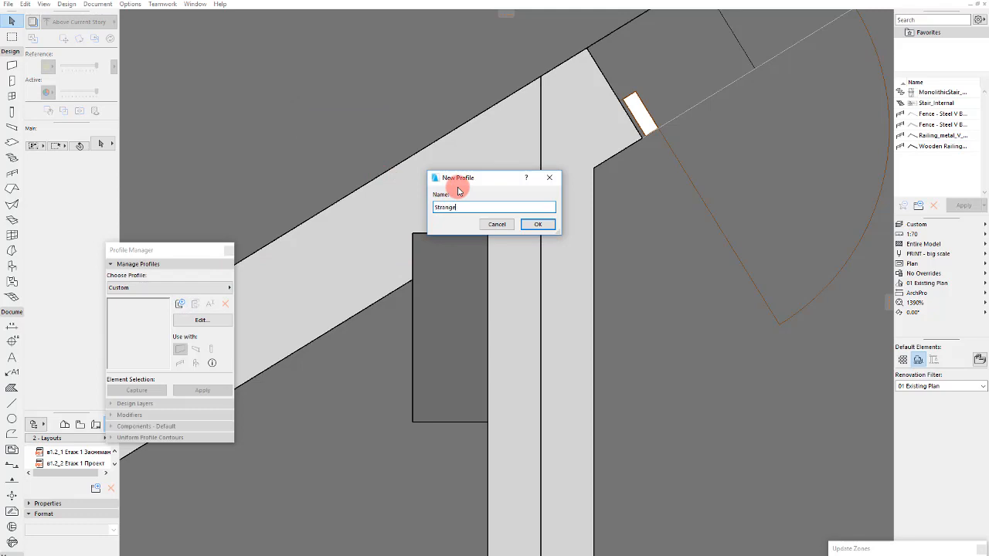
type("Strange Column")
key("Return")
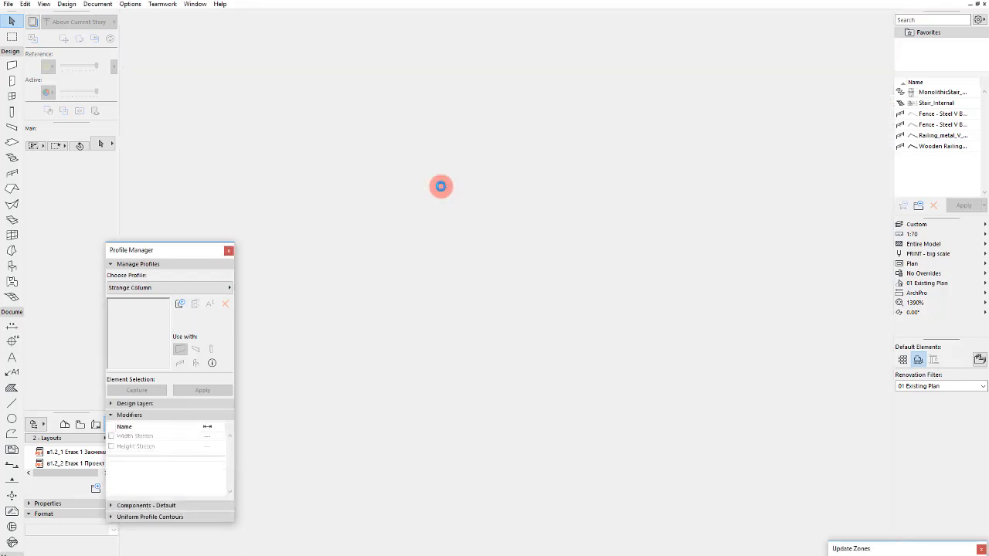
Step: Paste the cut column fill into the Strange Column profile at its original location and place it
key("ctrl+v")
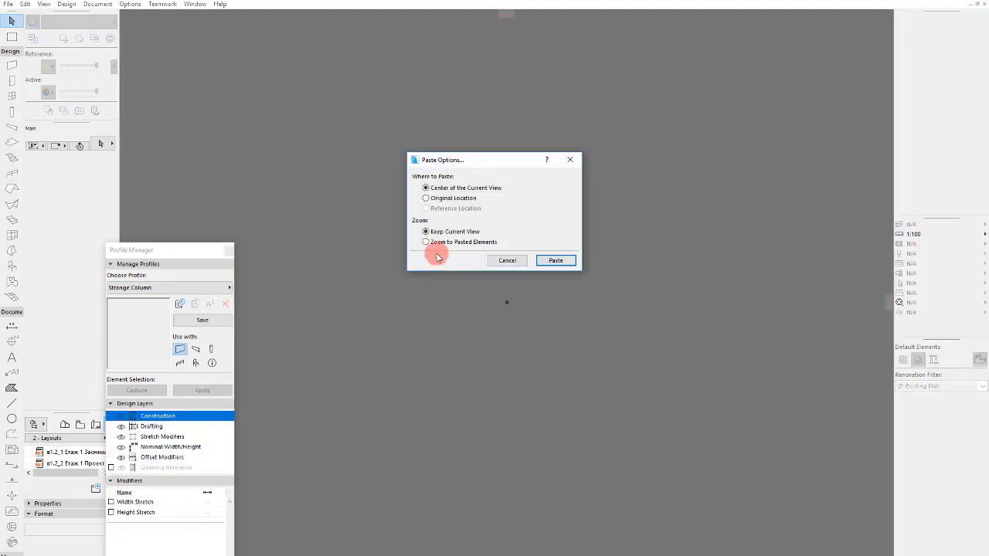
left_click(437, 203)
key("Return")
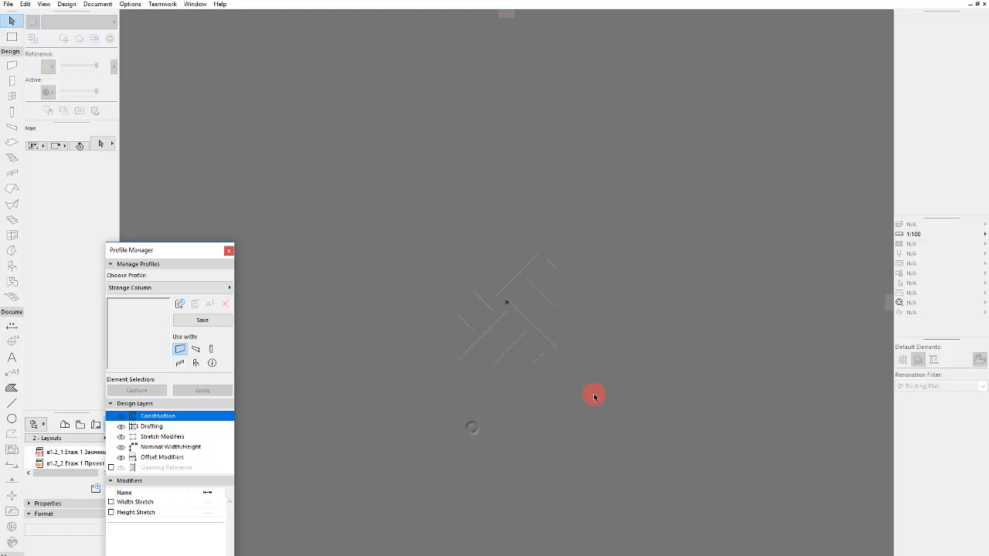
left_click_drag(594, 395, 446, 272)
scroll(522, 348, "down", 3)
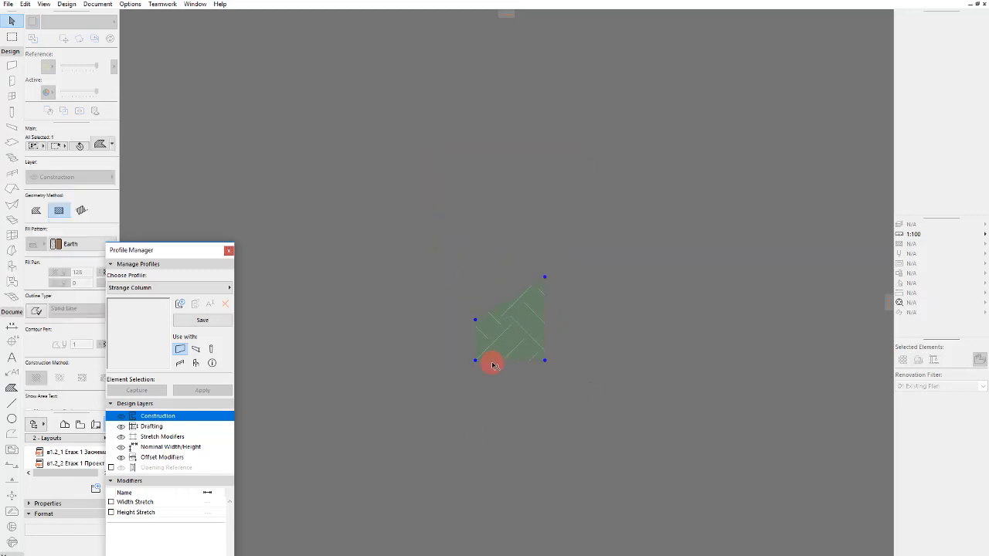
Step: Move the pasted fill so that its pointed upper corner sits on the profile origin
left_click_drag(545, 360, 511, 319)
key("Delete")
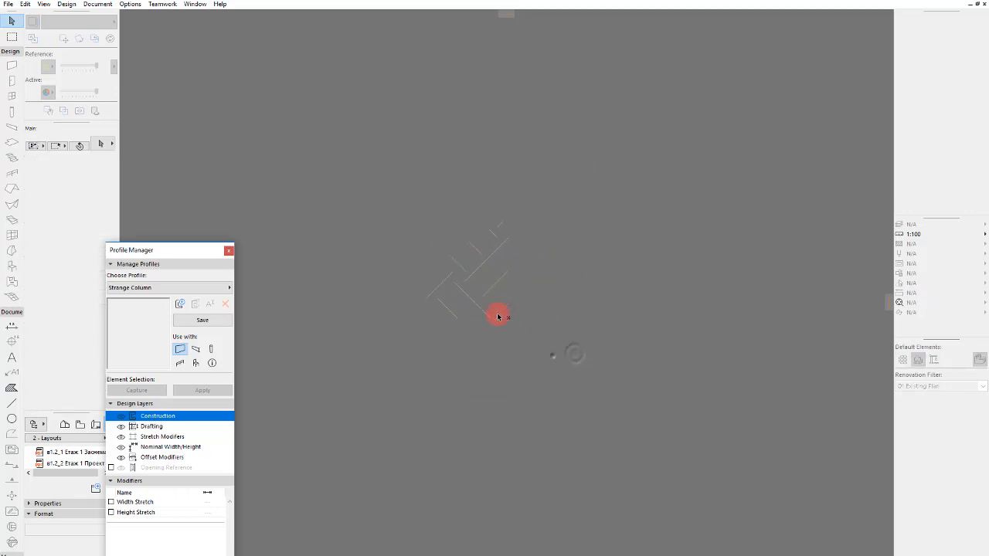
key("ctrl+z")
left_click_drag(507, 218, 512, 319)
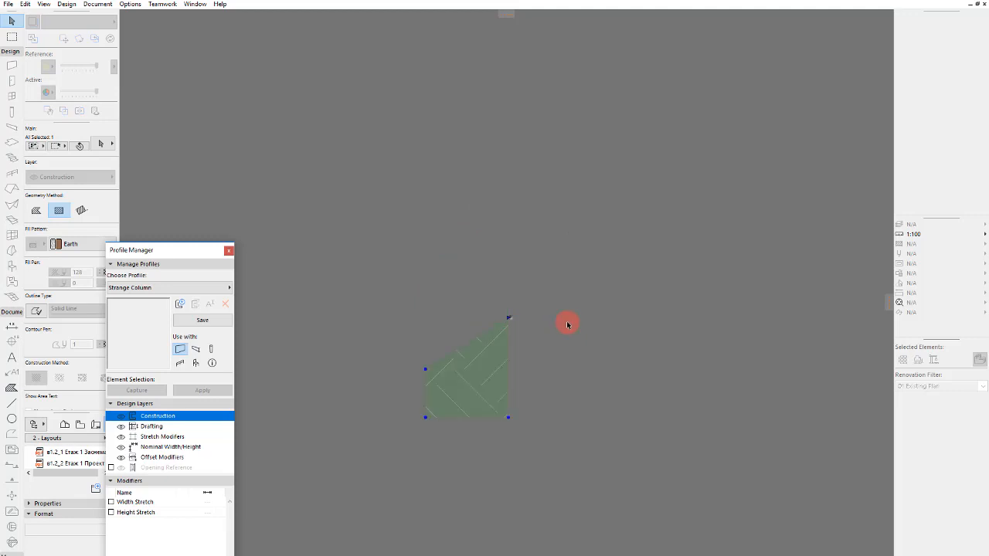
Step: Change the fill's building material to C01 Generic Con..
left_click(580, 431)
left_click(454, 358)
left_click(168, 382)
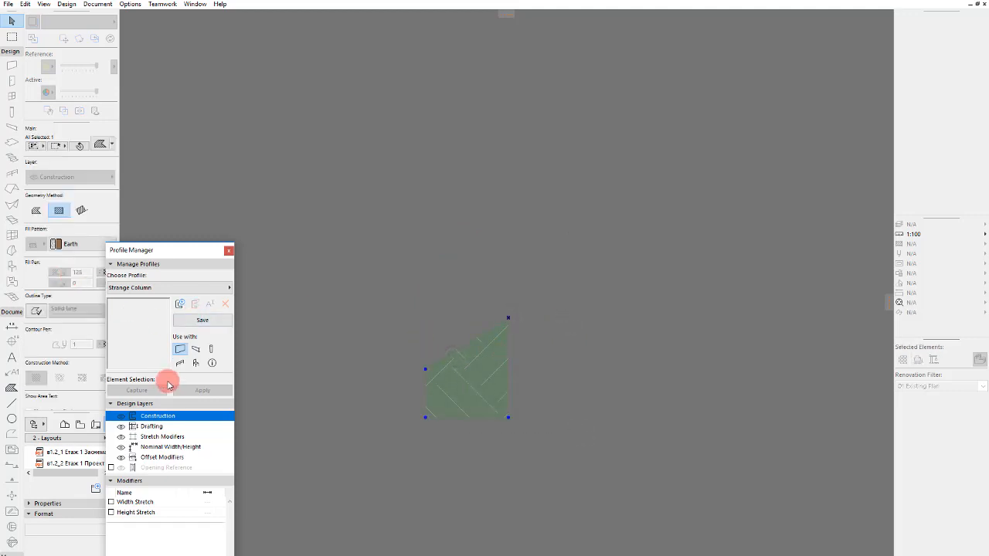
left_click(62, 247)
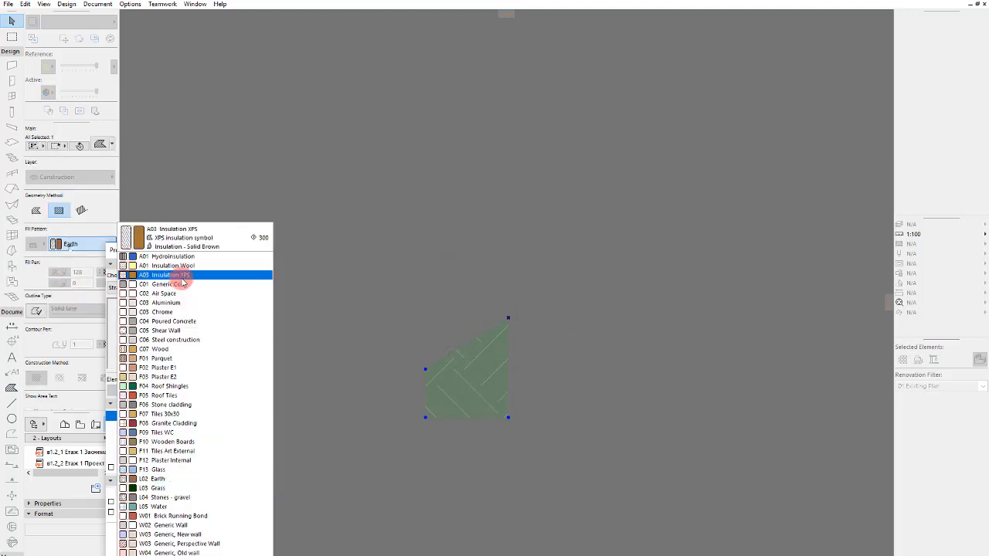
left_click(184, 284)
left_click(552, 397)
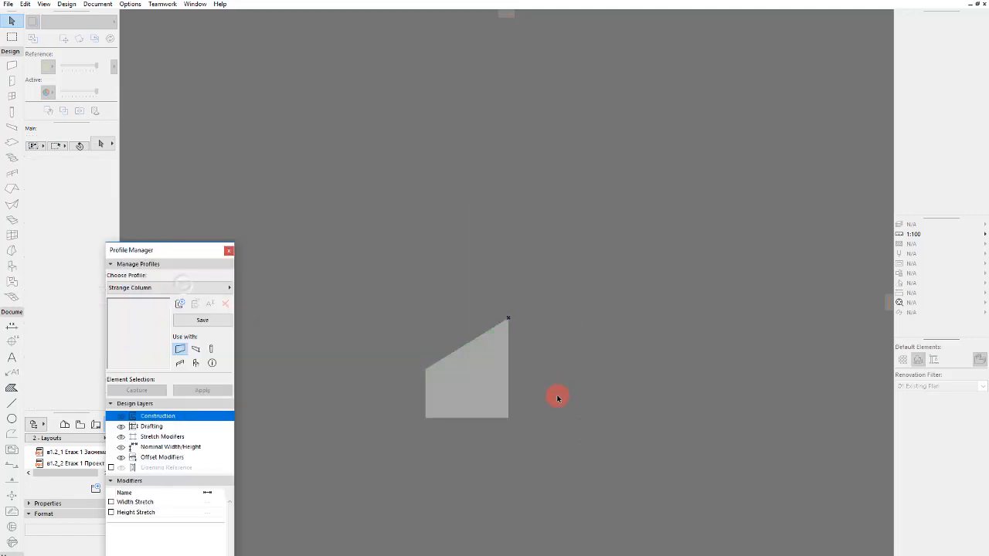
Step: Show the cut line on all edges of the fill as a Solid Line with pen 28 and save the profile
left_click(483, 341)
left_click(120, 321)
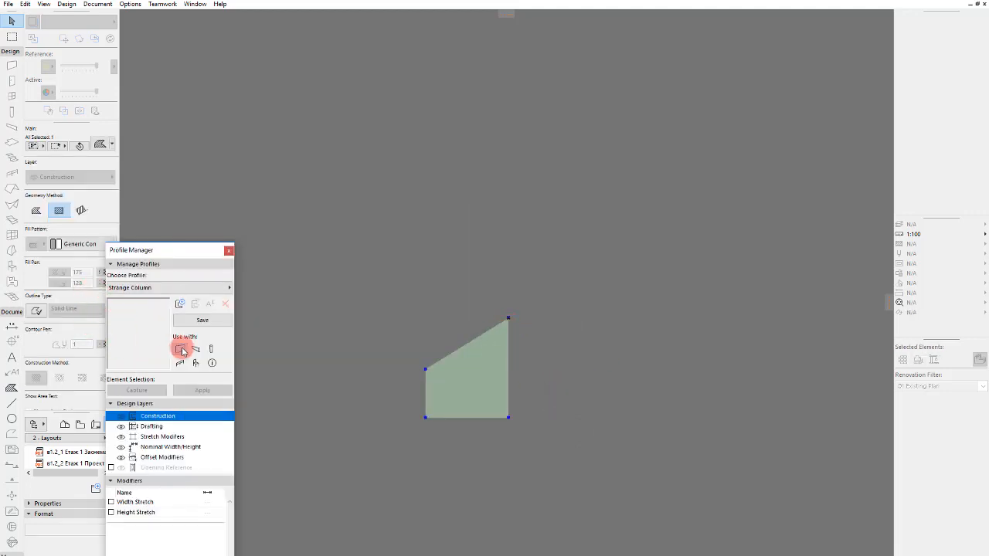
left_click(480, 418)
left_click(628, 467)
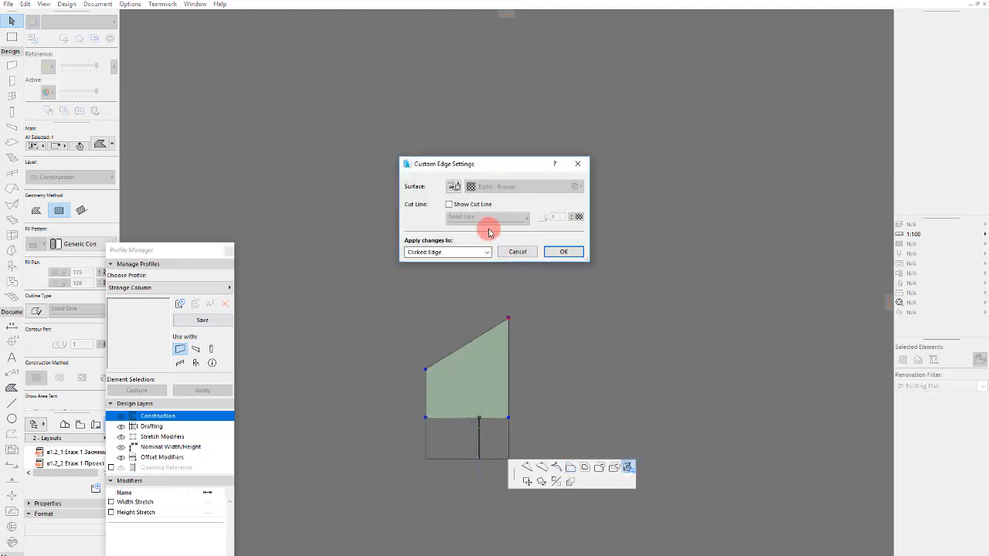
left_click(450, 204)
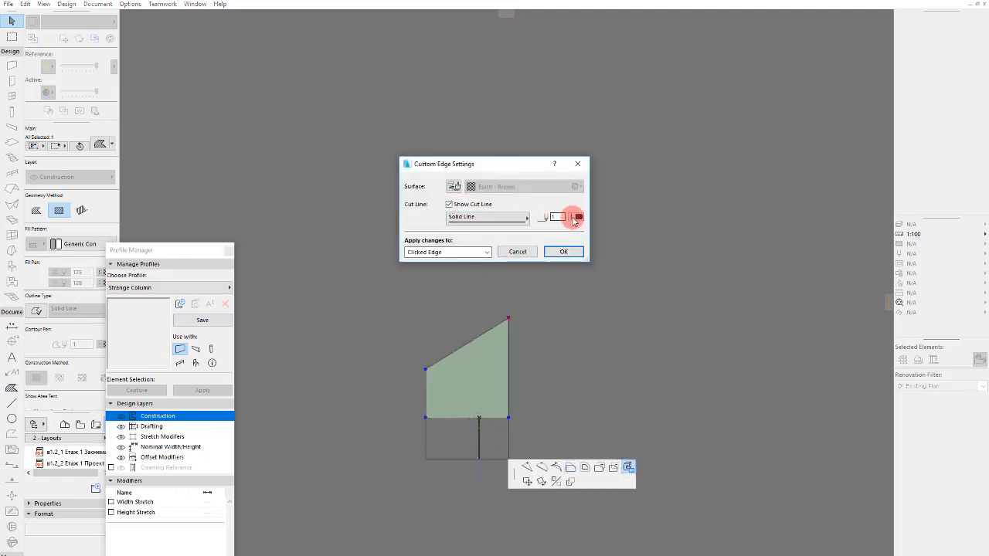
left_click(575, 218)
left_click(664, 225)
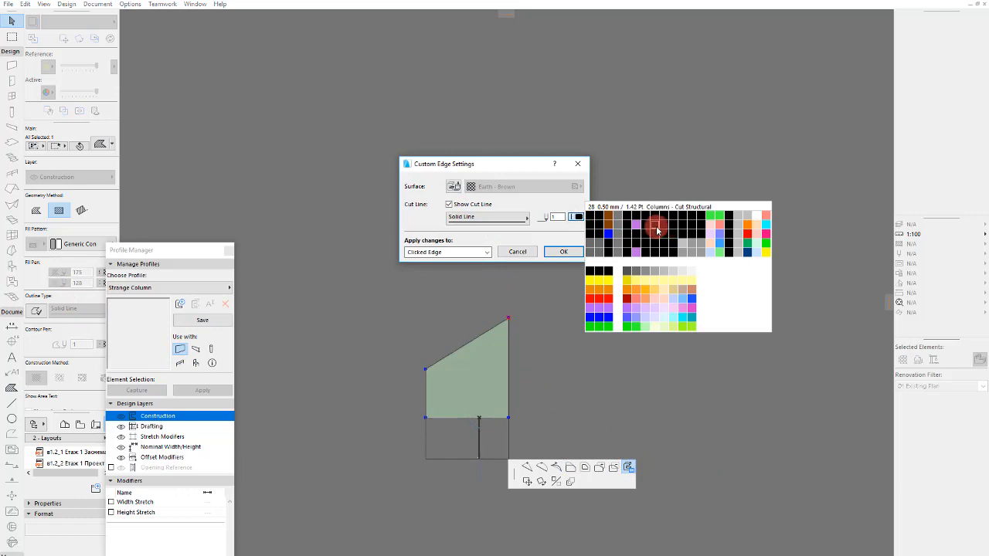
left_click(656, 227)
left_click(487, 253)
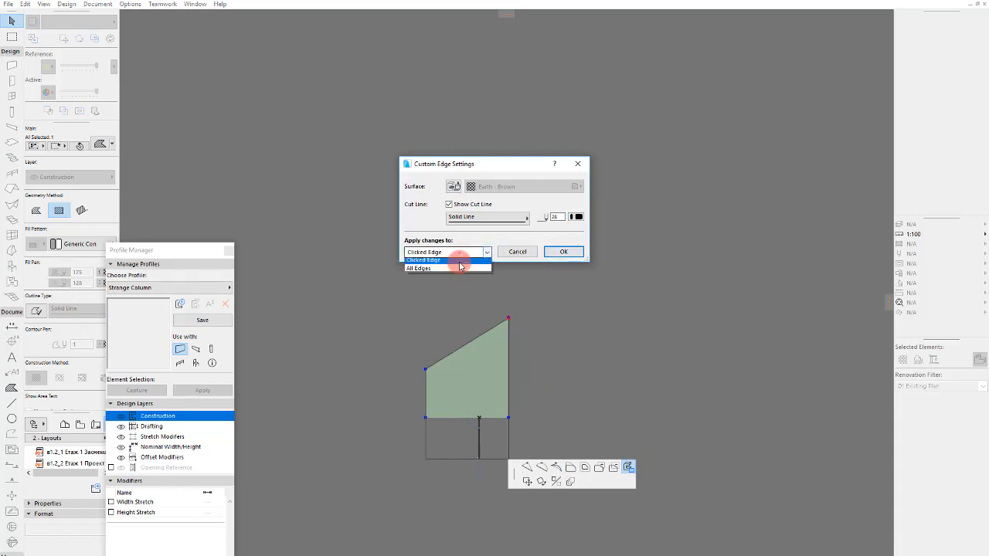
left_click(560, 251)
left_click(547, 384)
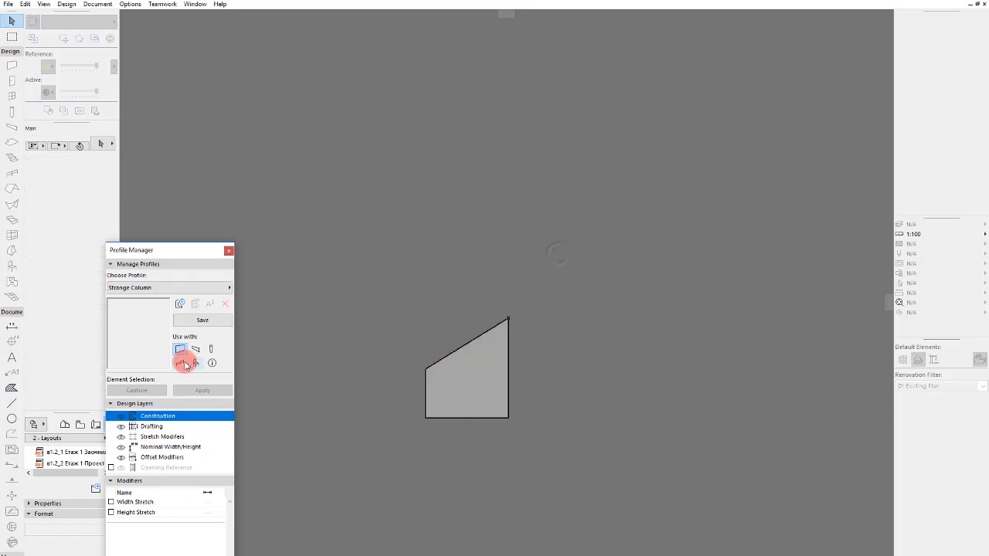
left_click(203, 319)
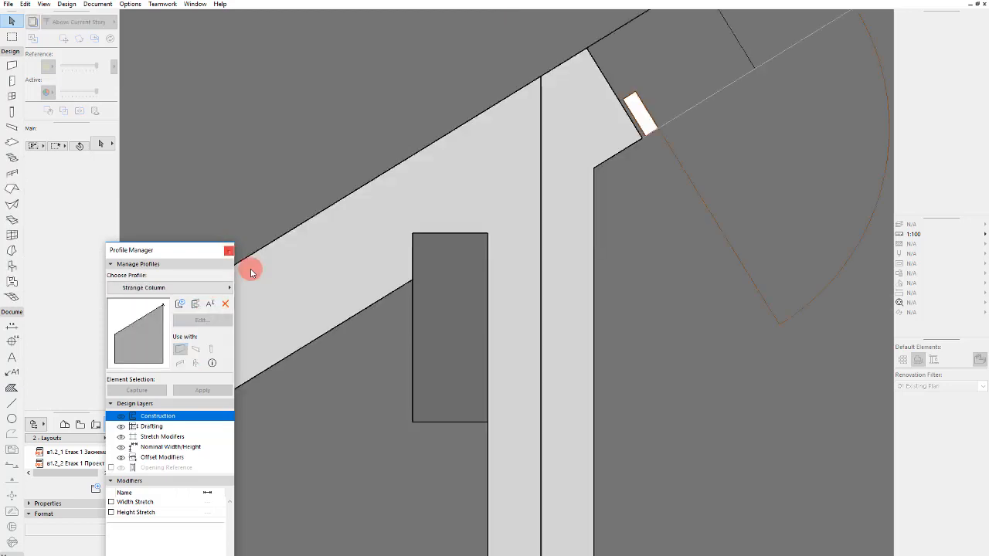
Step: Switch the structure of the rectangular corner column to a complex profile
left_click_drag(434, 450, 137, 329)
left_click(47, 244)
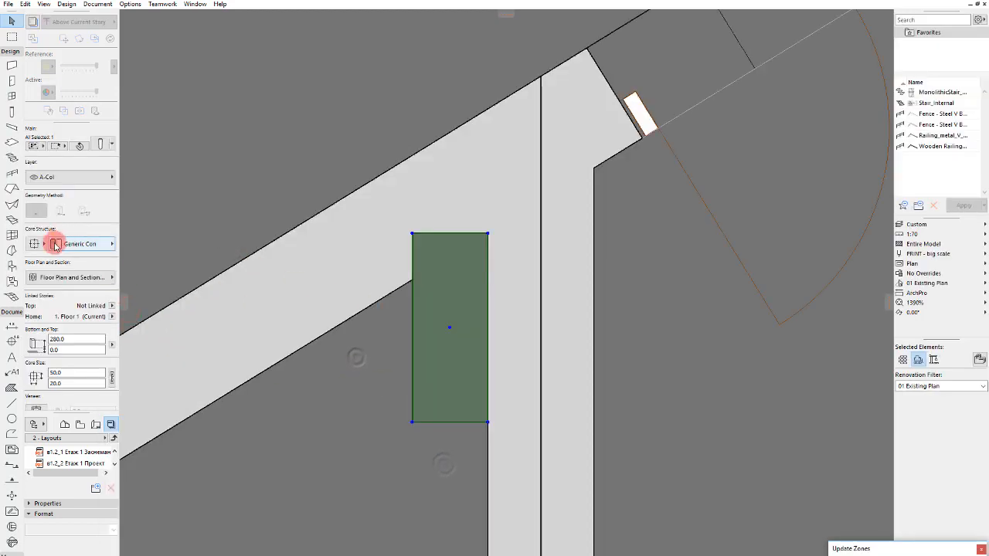
left_click(85, 244)
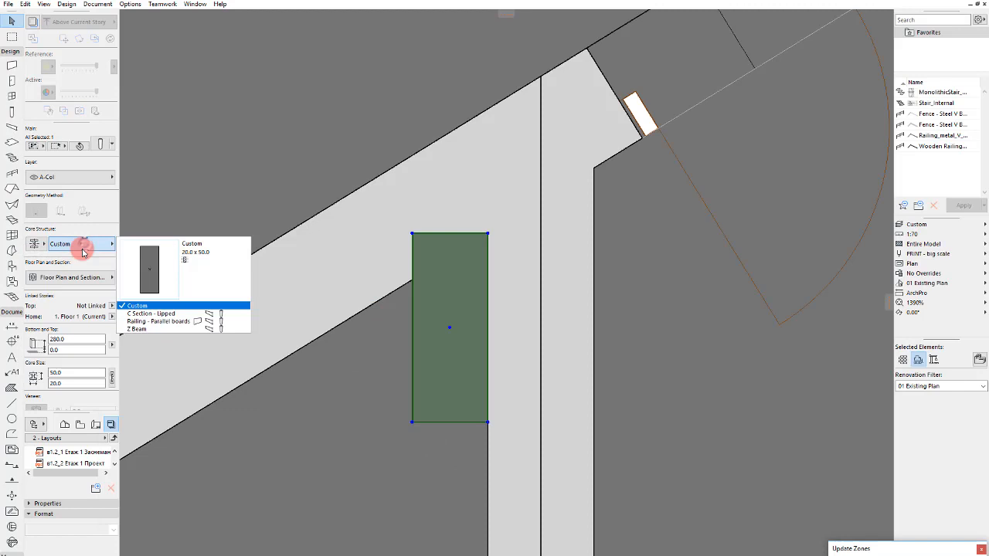
left_click(157, 323)
key("Escape")
Step: Edit the Strange Column profile so it can be used with columns instead of walls, and save it
left_click(129, 5)
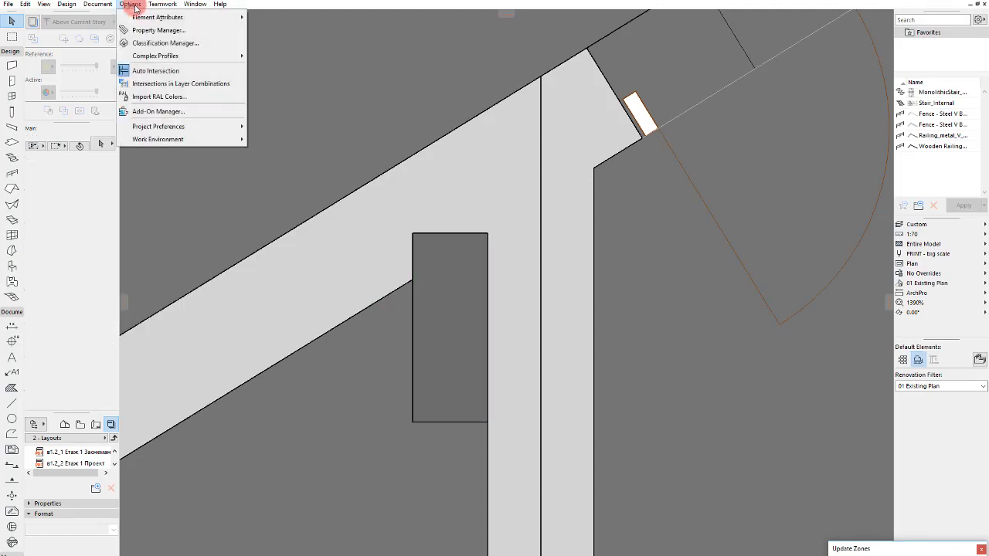
mouse_move(151, 18)
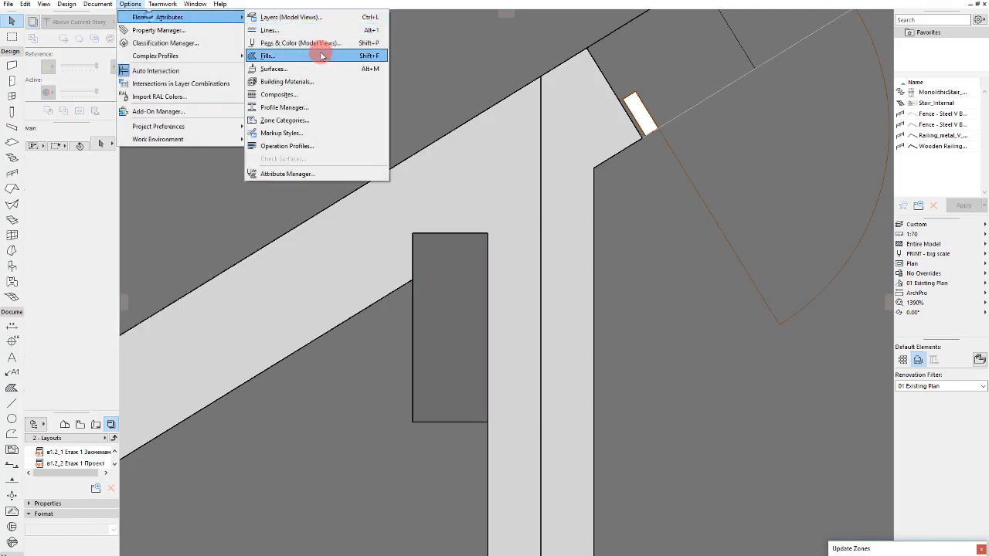
left_click(312, 113)
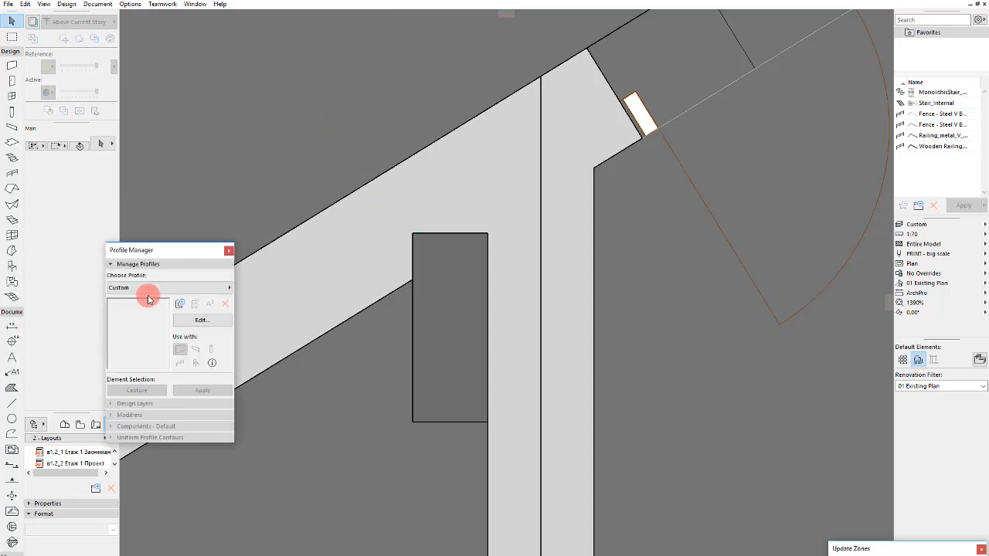
left_click(147, 289)
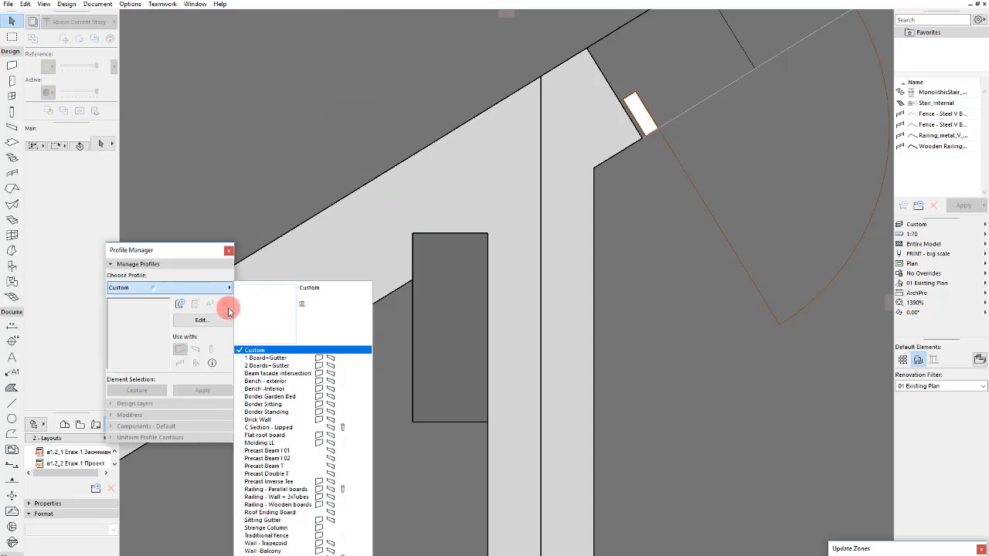
left_click(282, 528)
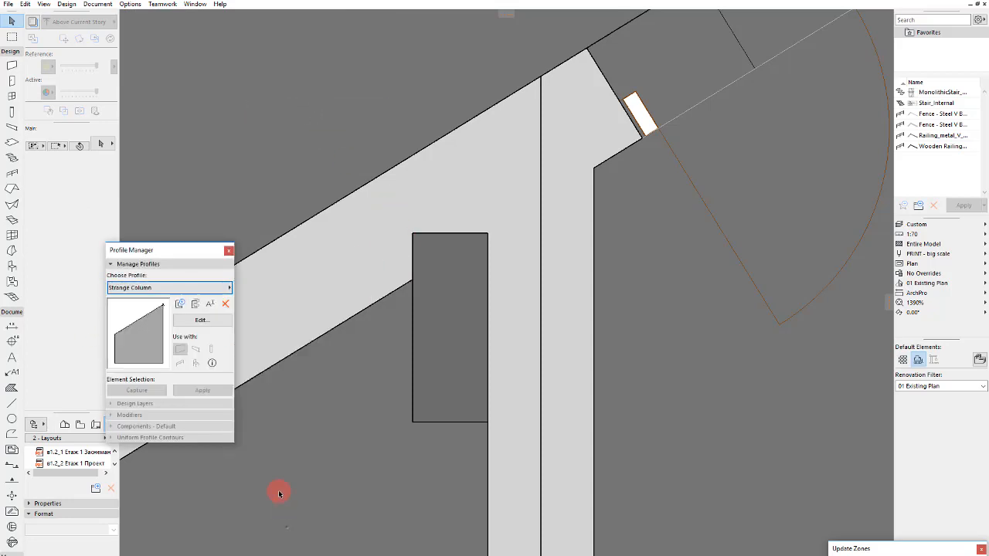
left_click(199, 320)
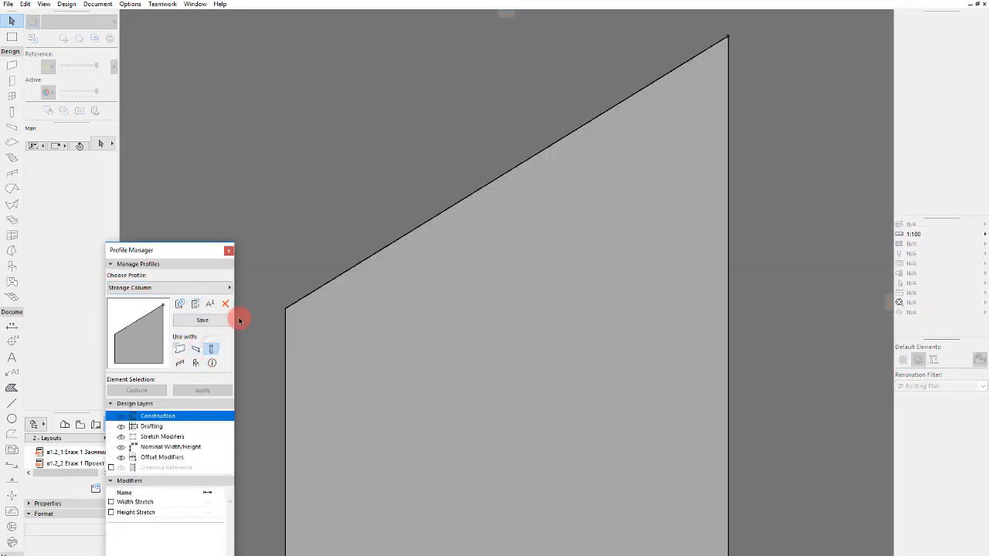
left_click(210, 319)
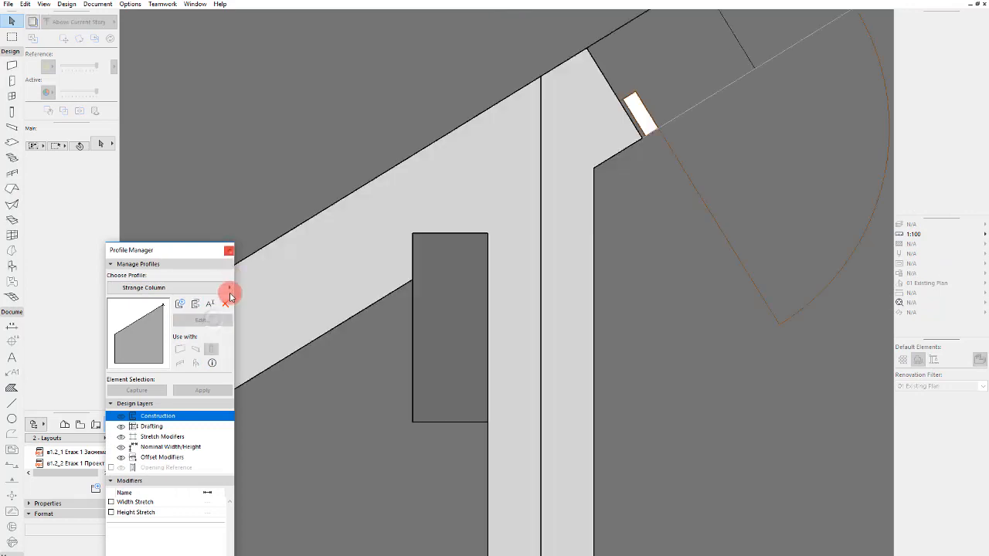
Step: Assign the Strange Column profile to the column at the slanted wall
left_click(413, 458)
left_click(376, 368)
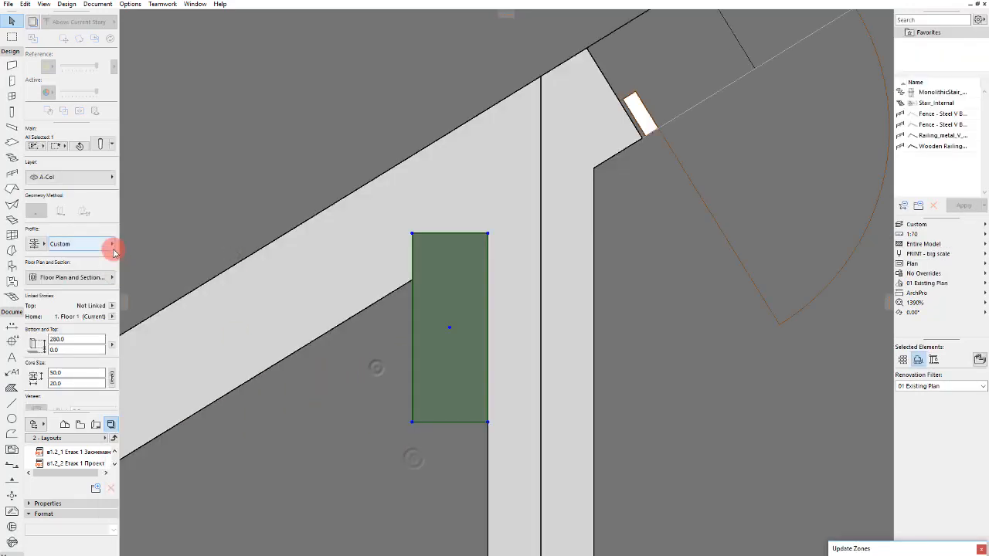
left_click(113, 248)
left_click(141, 325)
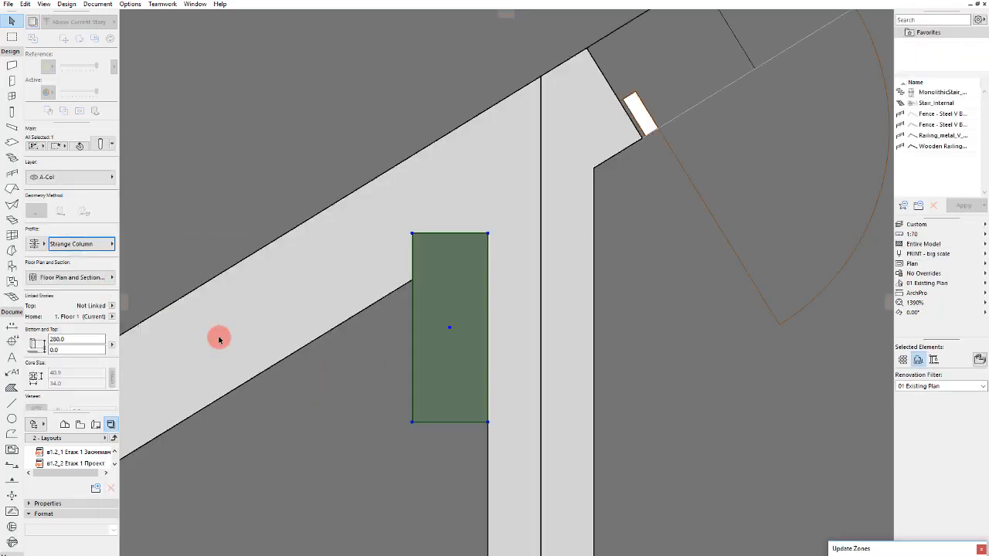
Step: Move the column by its pointed corner into the bedroom corner between the slanted wall and the partition
left_click(452, 331)
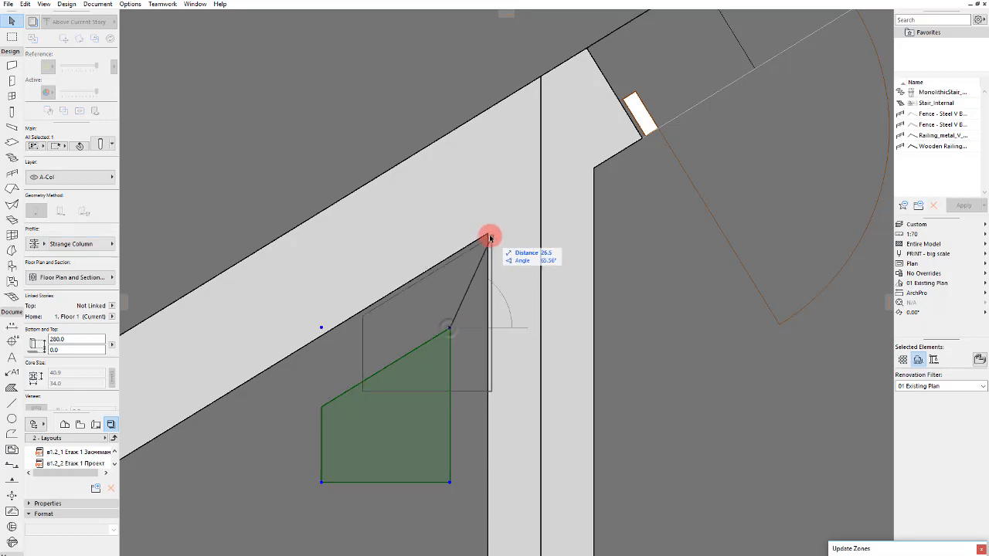
key("Escape")
key("Escape")
Step: Intersect the stair's outer vertical wall with the lowest horizontal wall to form a clean corner
scroll(466, 251, "down", 10)
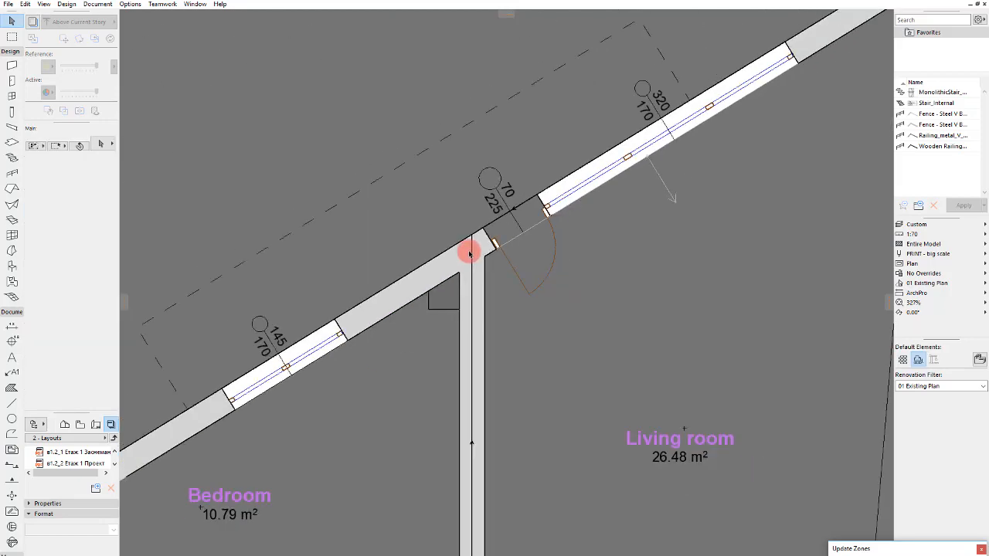
scroll(461, 254, "up", 3)
scroll(470, 363, "up", 5)
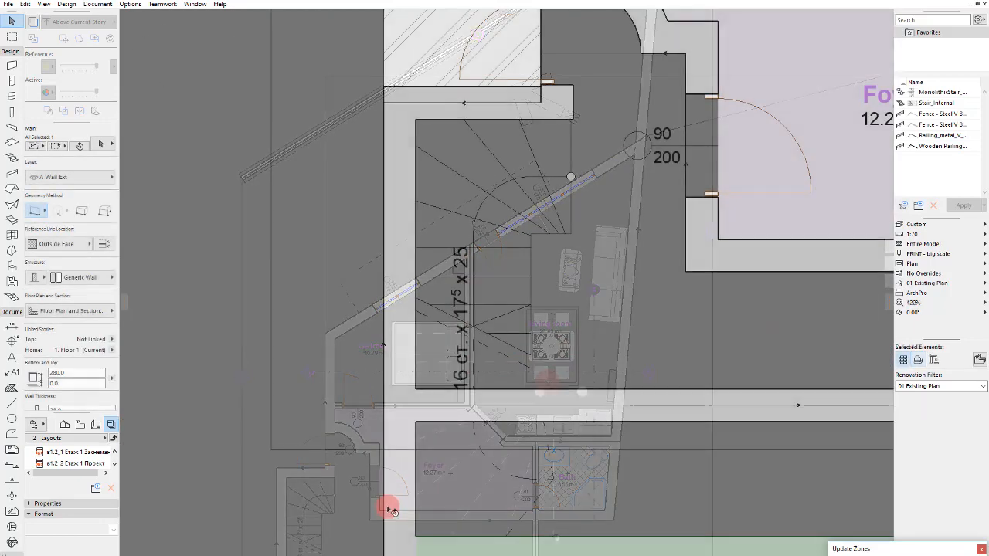
left_click(640, 397)
scroll(371, 390, "down", 4)
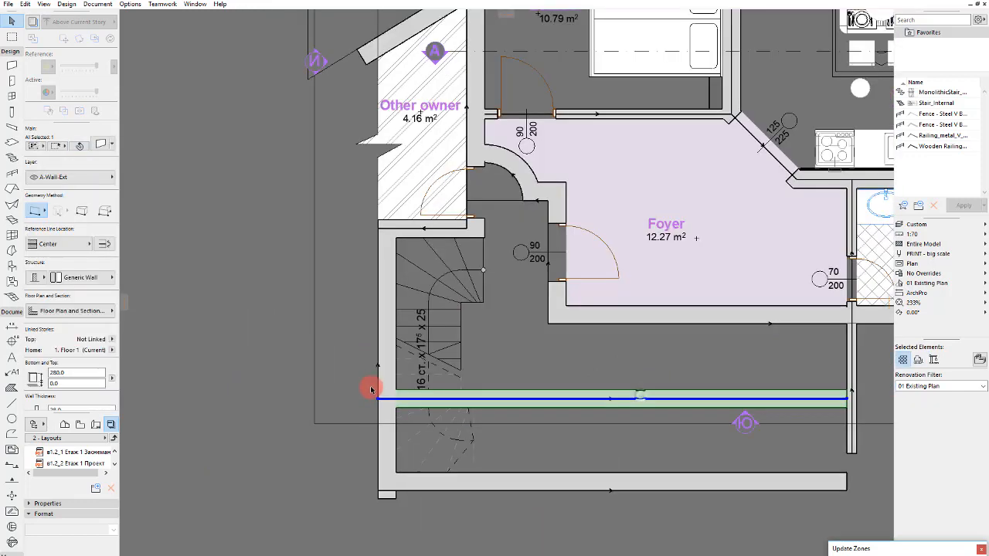
key("Escape")
left_click(384, 482)
left_click(430, 468, "shift")
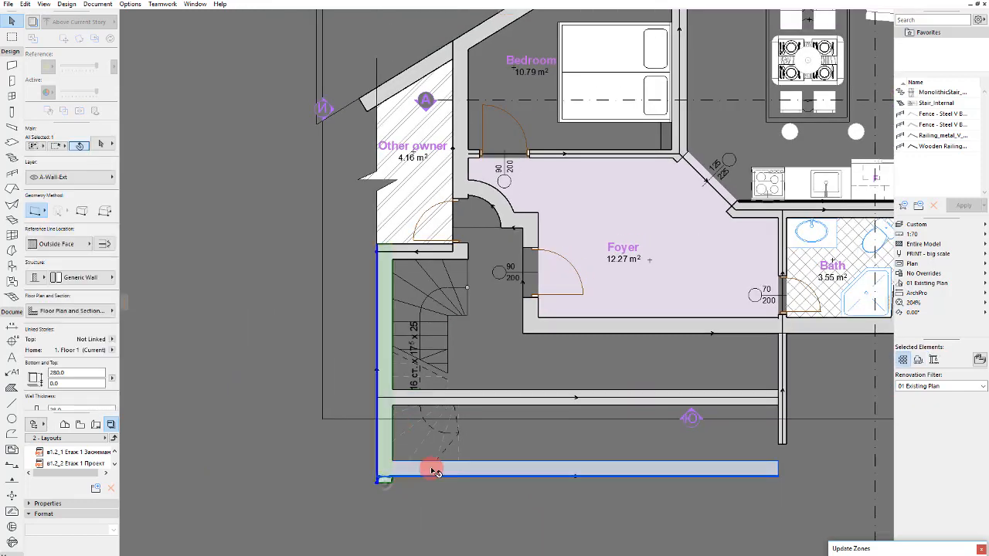
left_click(457, 506)
scroll(559, 409, "up", 3)
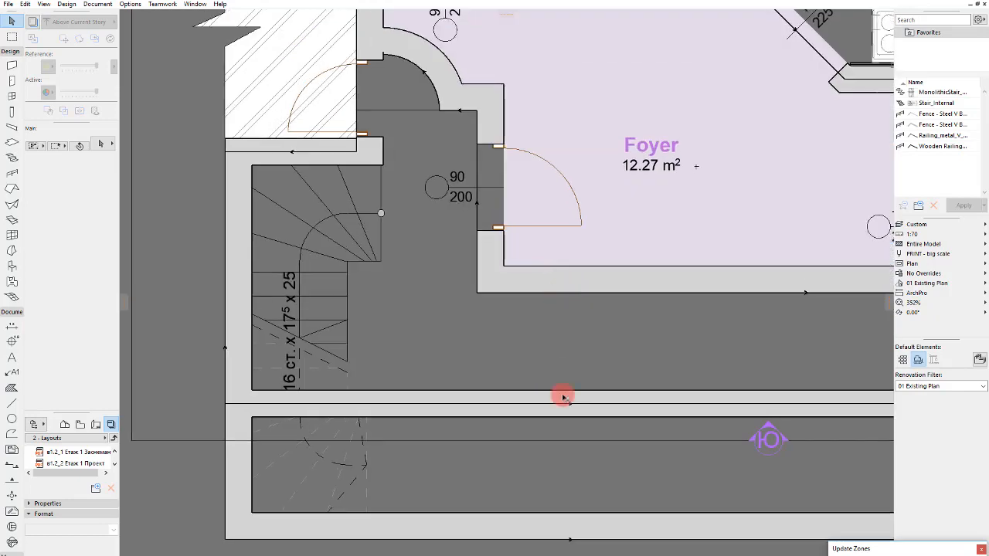
scroll(403, 434, "down", 2)
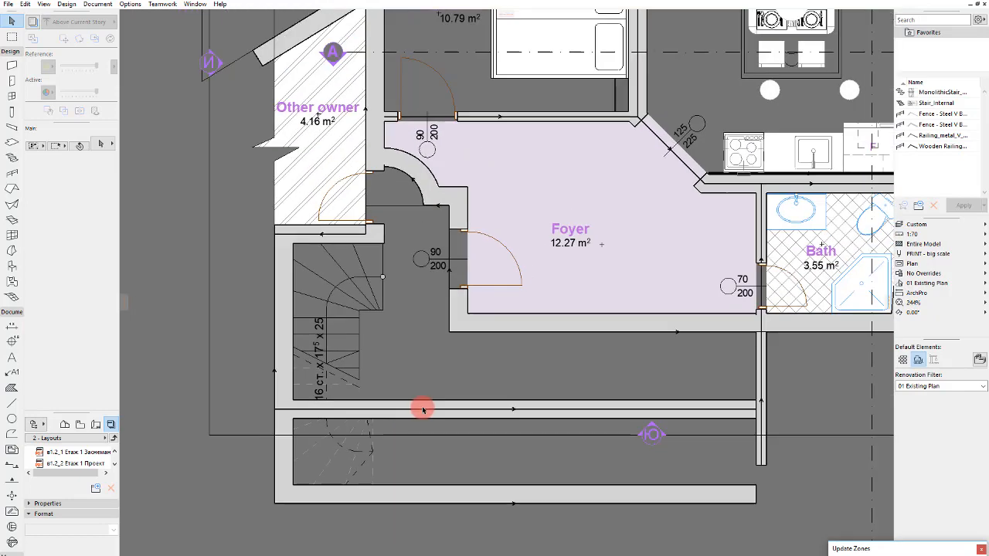
left_click(654, 411)
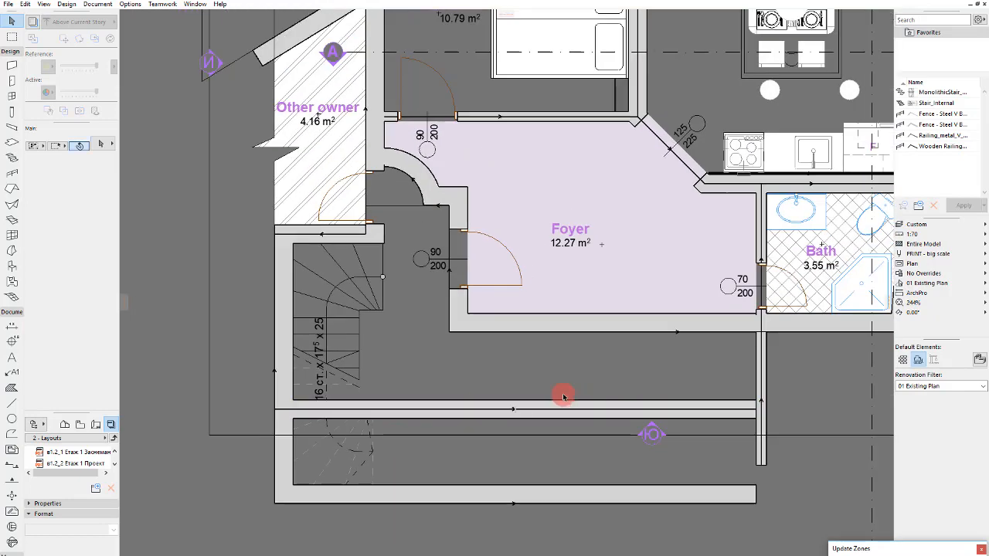
key("l")
left_click(450, 331)
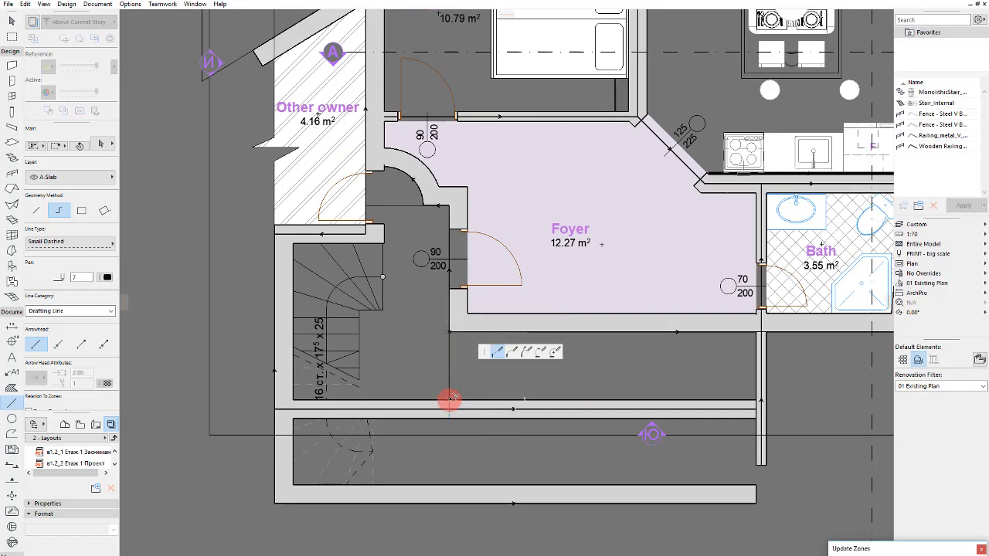
left_click(451, 398)
key("Escape")
Step: Move the vertical wall below the foyer wall from the bathroom partition toward the stair and give it the exterior walls' settings
left_click_drag(450, 374, 690, 360)
left_click(760, 360)
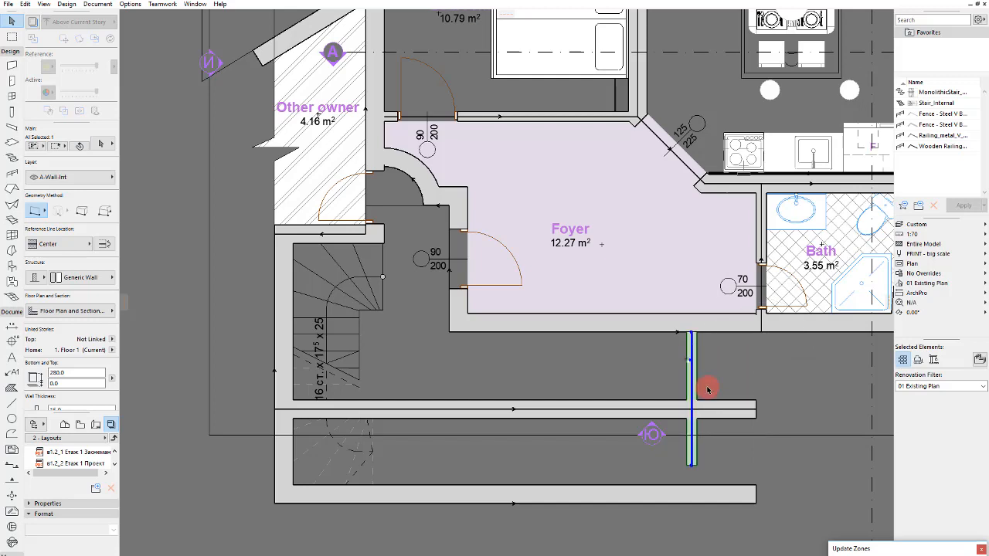
key("Escape")
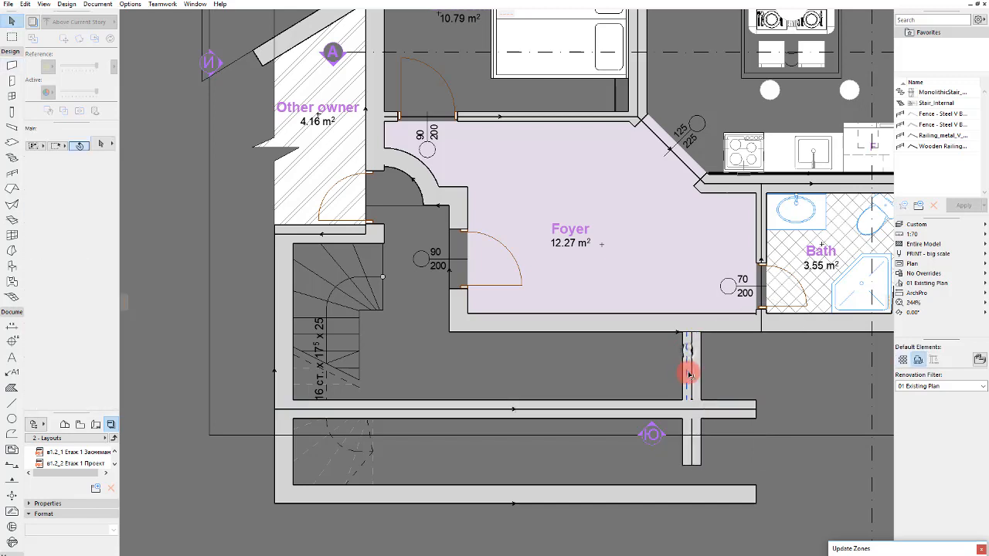
Step: Shift the vertical wall below the foyer slightly away from the stair and extend it to the lowest horizontal wall
left_click(689, 375)
left_click_drag(689, 374, 700, 419)
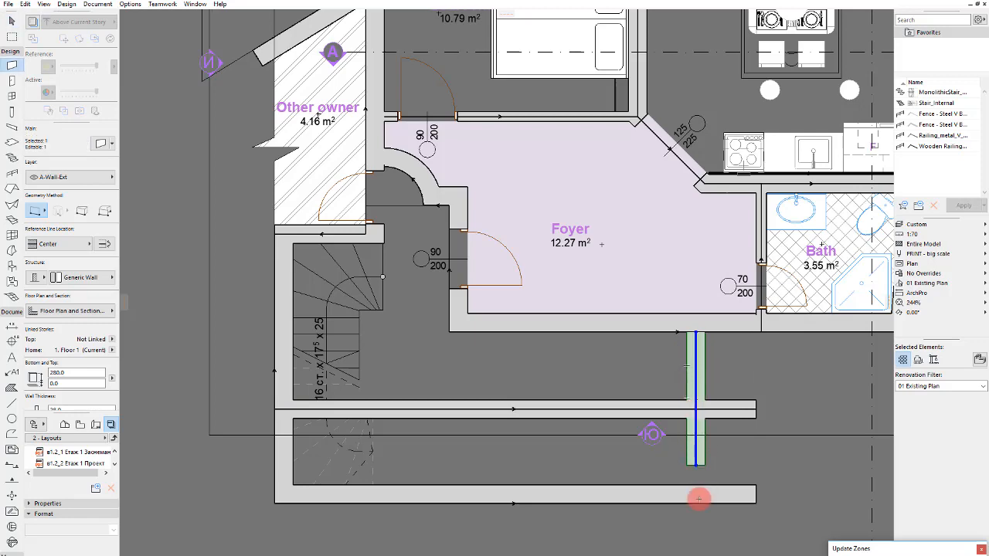
key("Escape")
scroll(533, 363, "down", 4)
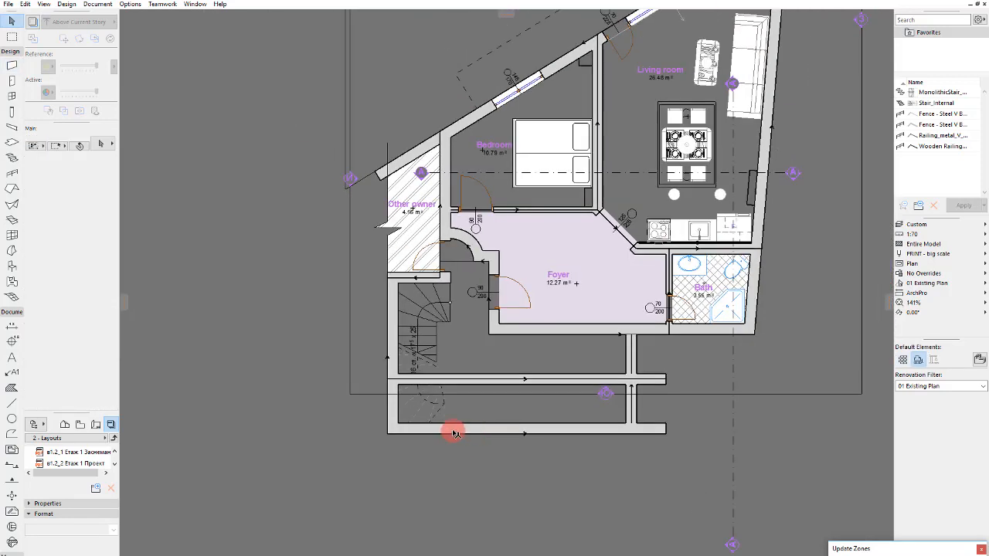
scroll(367, 448, "up", 6)
key("l")
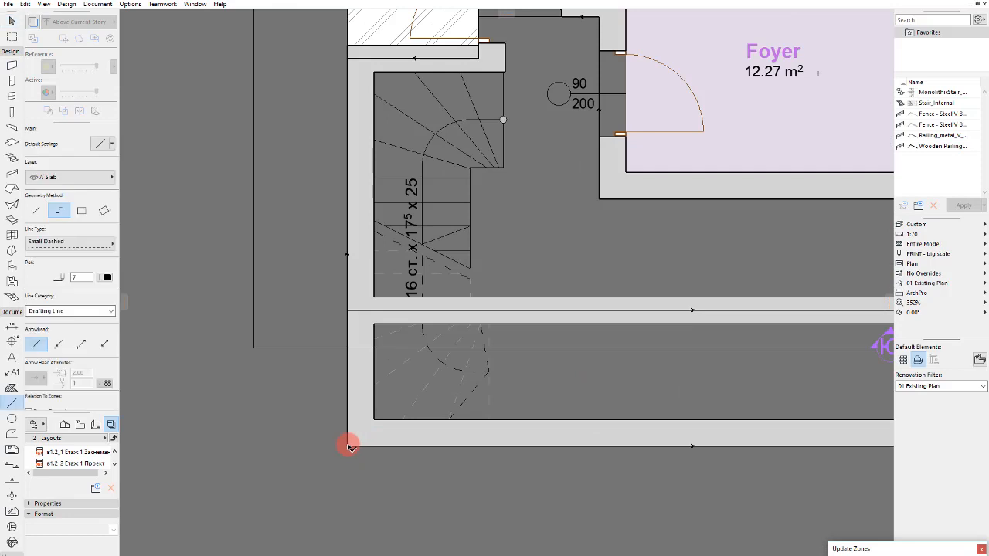
left_click(349, 447)
scroll(349, 447, "down", 3)
key("Escape")
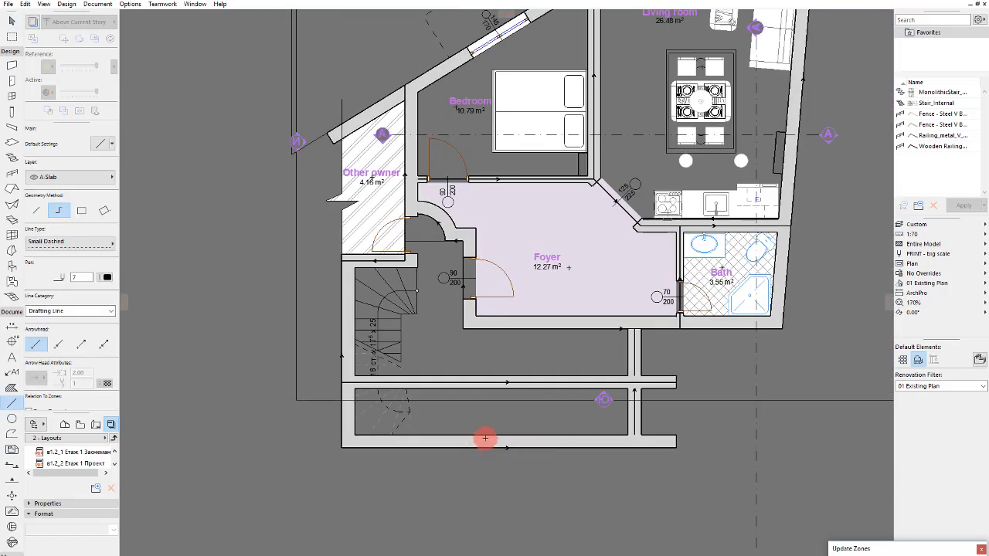
key("Escape")
Step: Delete the lowest horizontal wall below the stair
left_click(485, 438)
key("Delete")
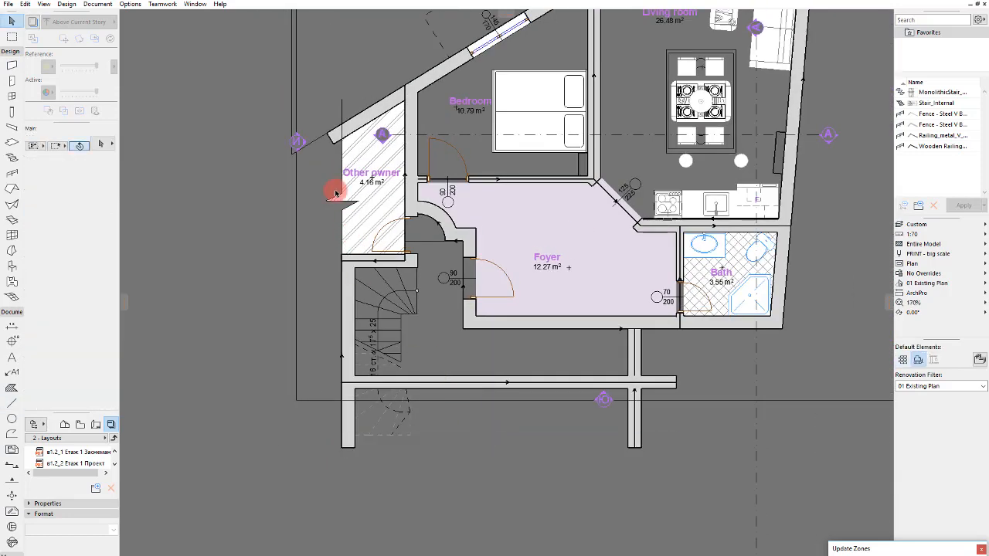
Step: Copy the Other owner zone below the stair and rotate the copy by -90° so it lies horizontally
left_click(337, 197)
left_click_drag(336, 197, 412, 434, "ctrl")
key("ctrl+e")
left_click(419, 468)
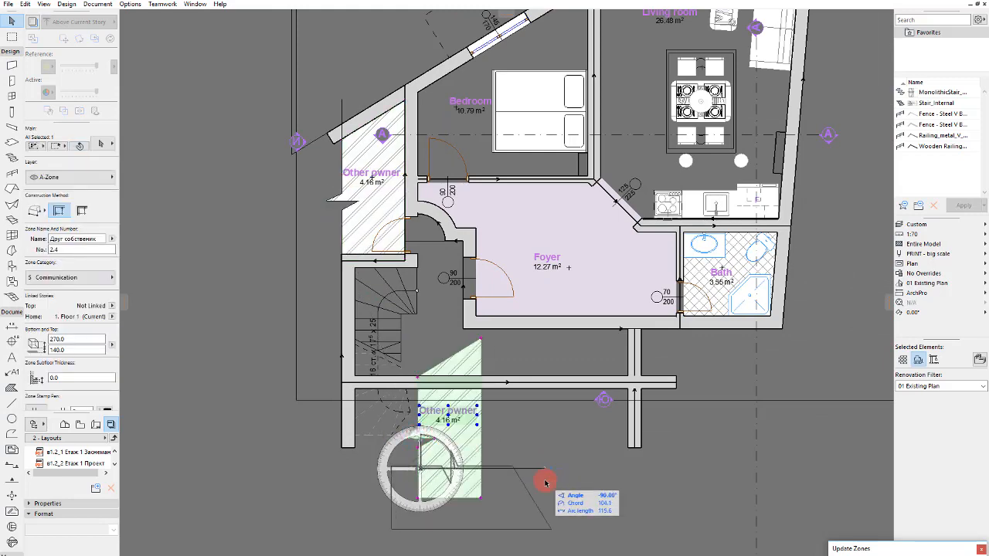
left_click(499, 472)
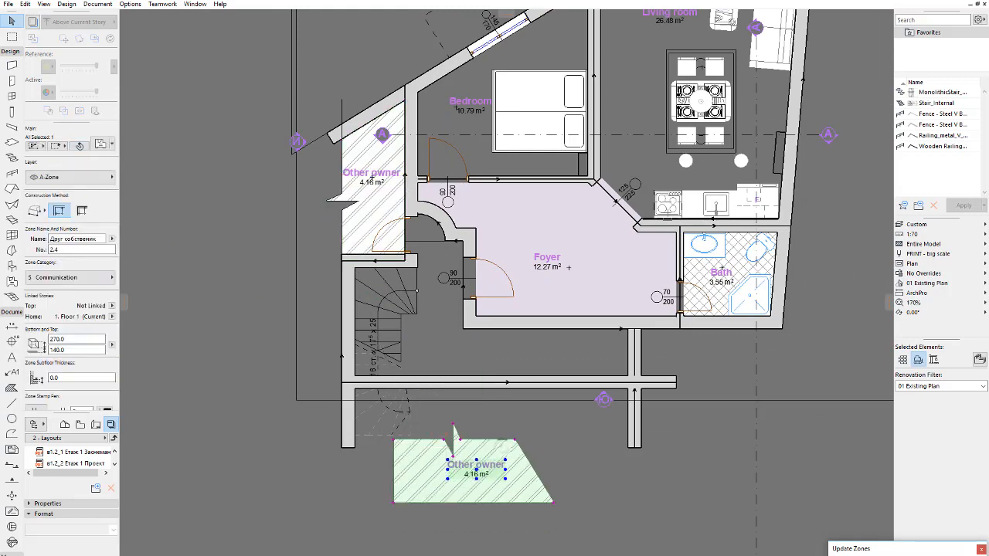
left_click(521, 436)
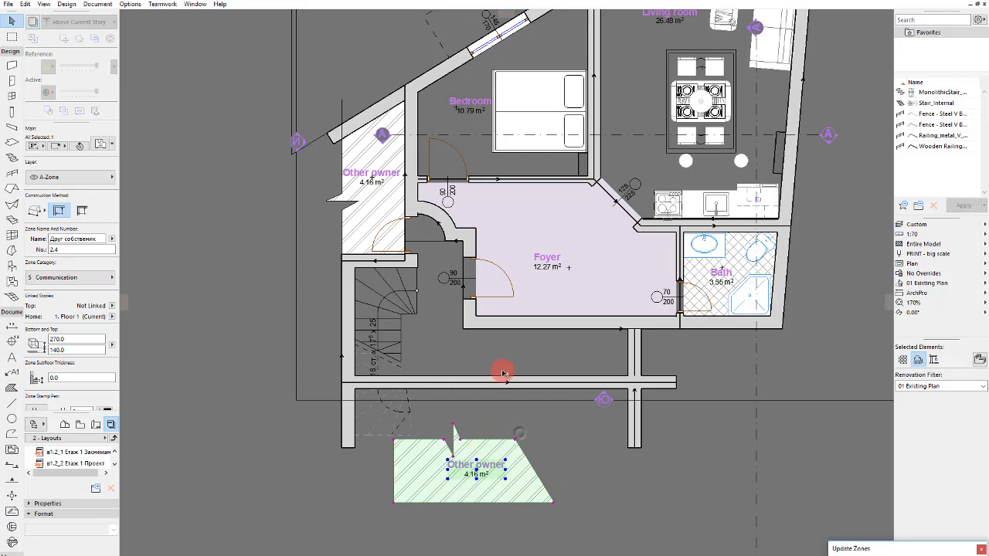
Step: Copy the horizontal wall crossing the stair down to the stair's lower edge, joining it to the stair's outer vertical wall
left_click(427, 386)
scroll(421, 388, "up", 5)
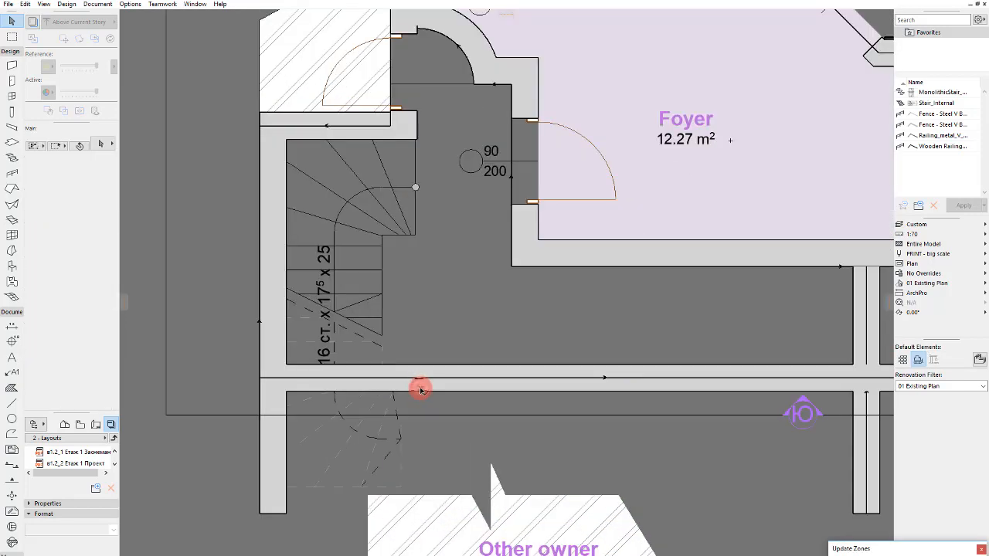
left_click_drag(423, 392, 402, 490)
left_click(278, 459, "shift")
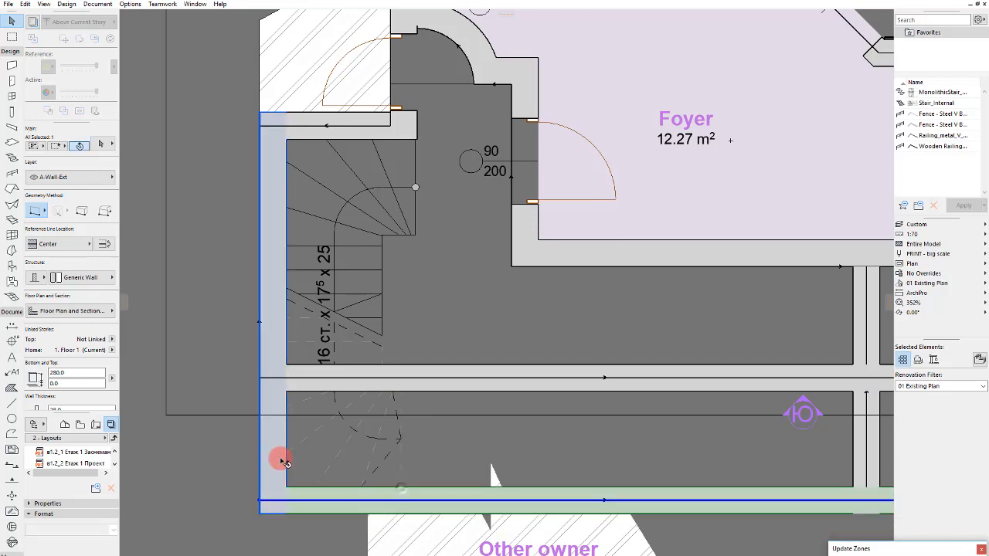
left_click(485, 414)
left_click(486, 379)
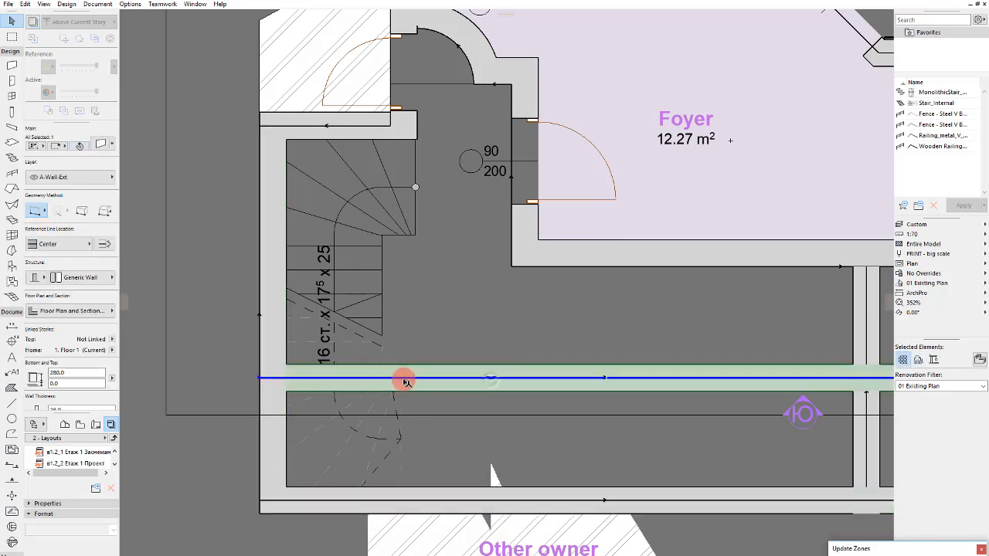
scroll(404, 379, "down", 3)
scroll(525, 410, "up", 3)
key("Escape")
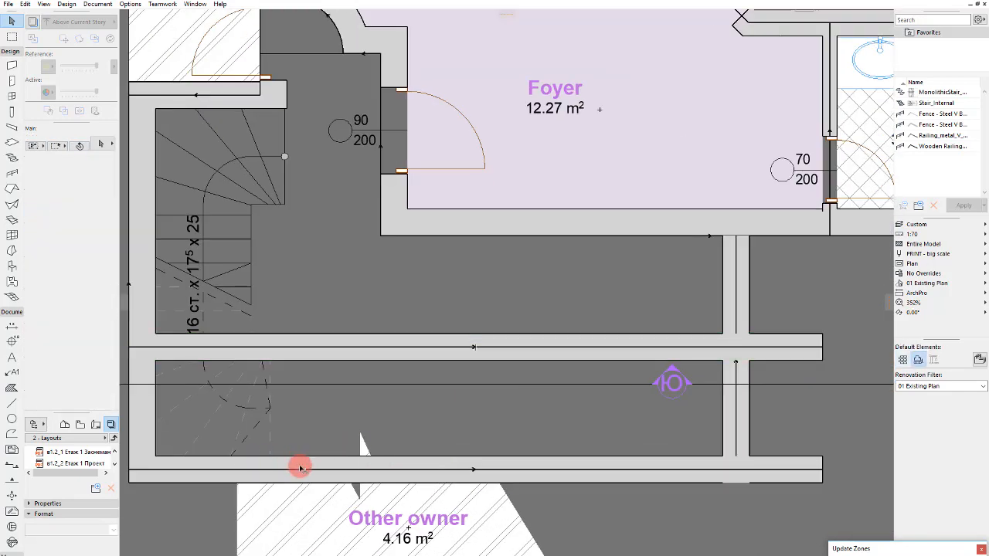
left_click(307, 473)
left_click(307, 470)
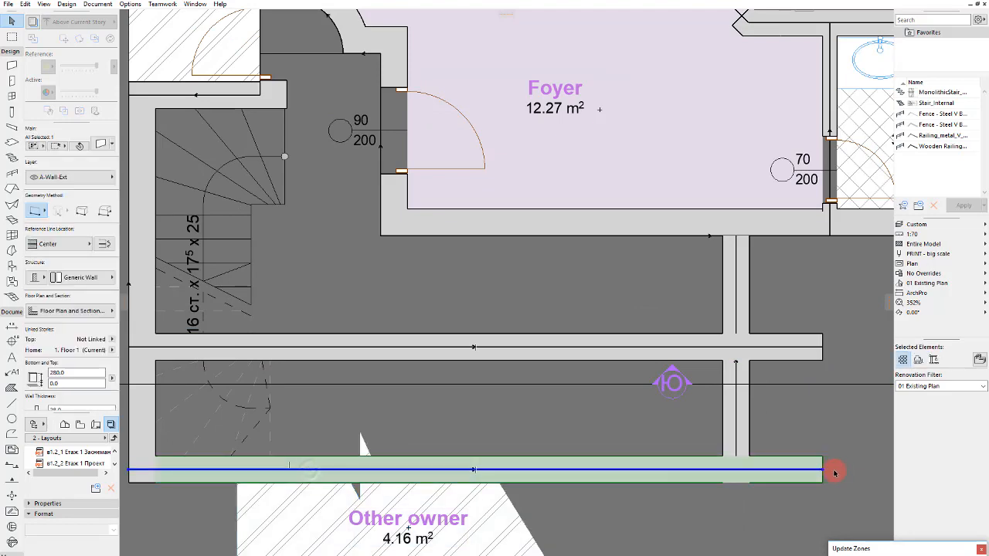
key("Escape")
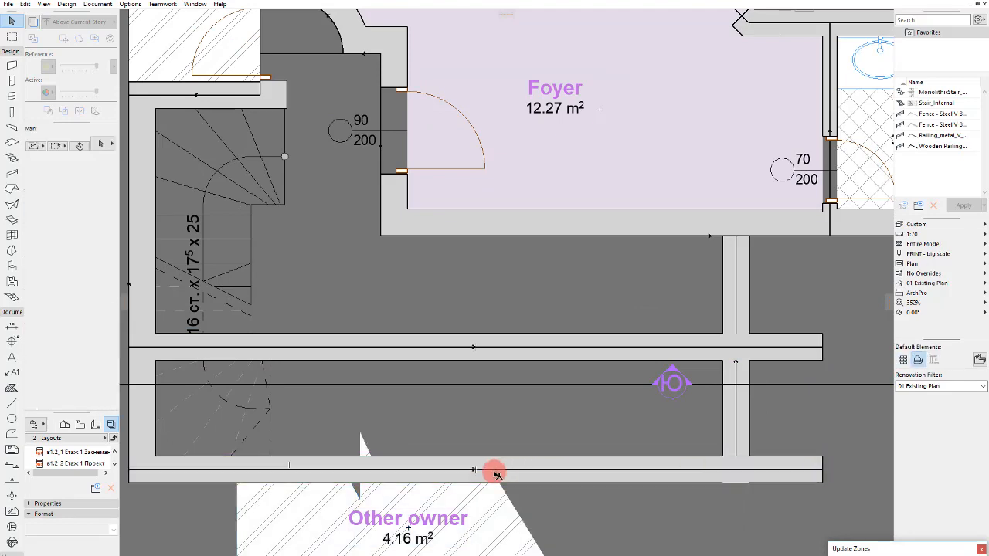
scroll(496, 473, "down", 3)
left_click(580, 425)
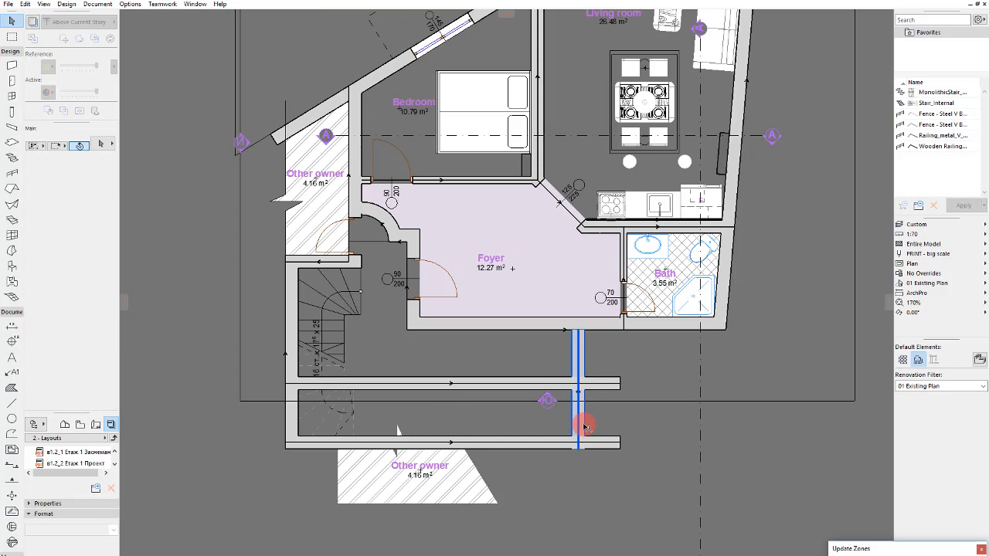
left_click(534, 441)
key("ctrl+z")
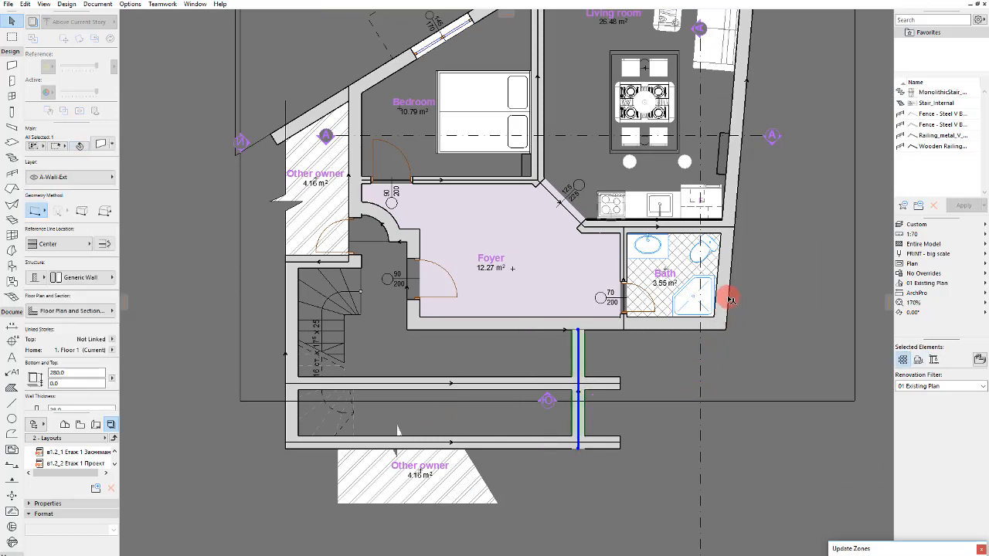
Step: Intersect the slanted exterior wall beside the bathroom with the lowest horizontal wall to form a closed corner
left_click(729, 289)
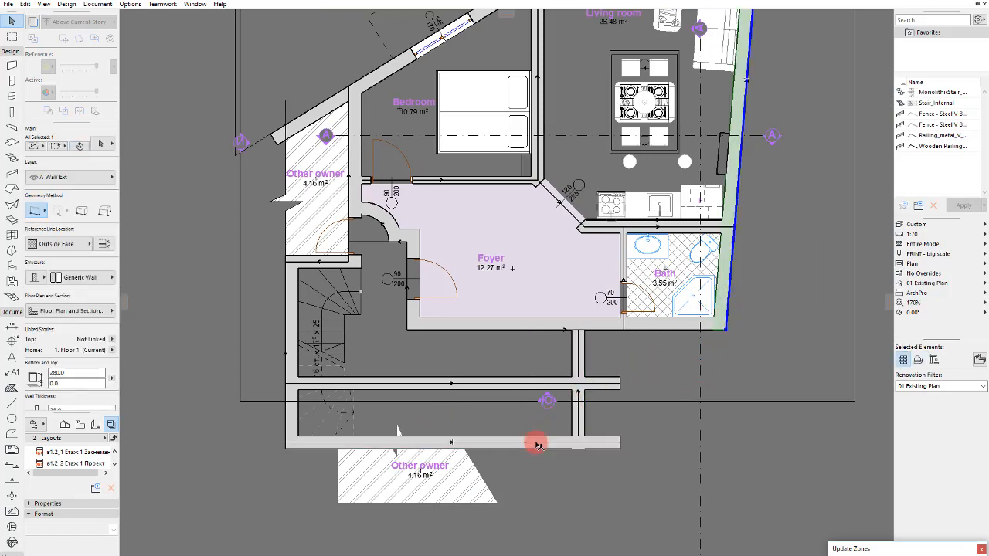
left_click(536, 441, "ctrl")
Step: Trim the middle horizontal wall's overhang past the vertical wall and clean up the vertical wall's end at the lowest wall
left_click(605, 381)
key("Escape")
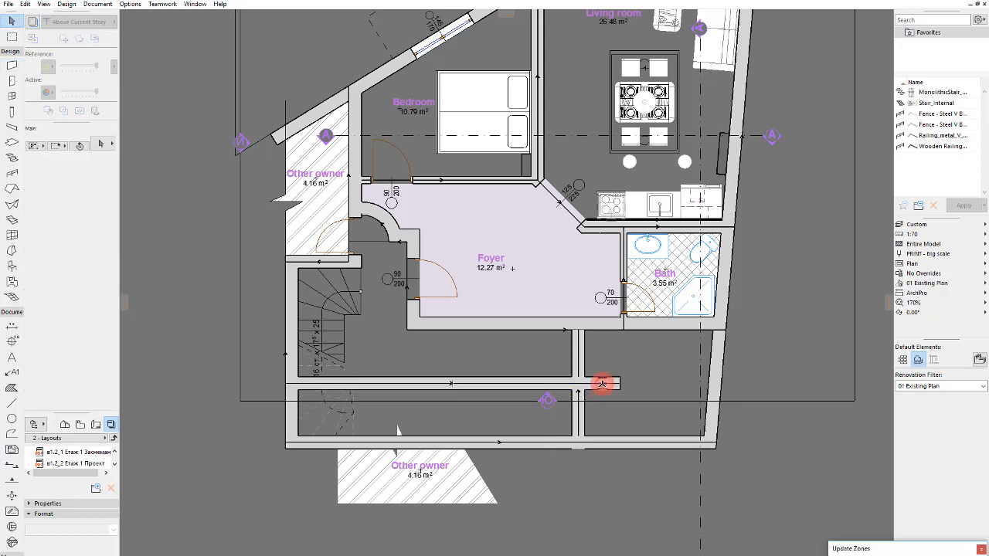
left_click(575, 418)
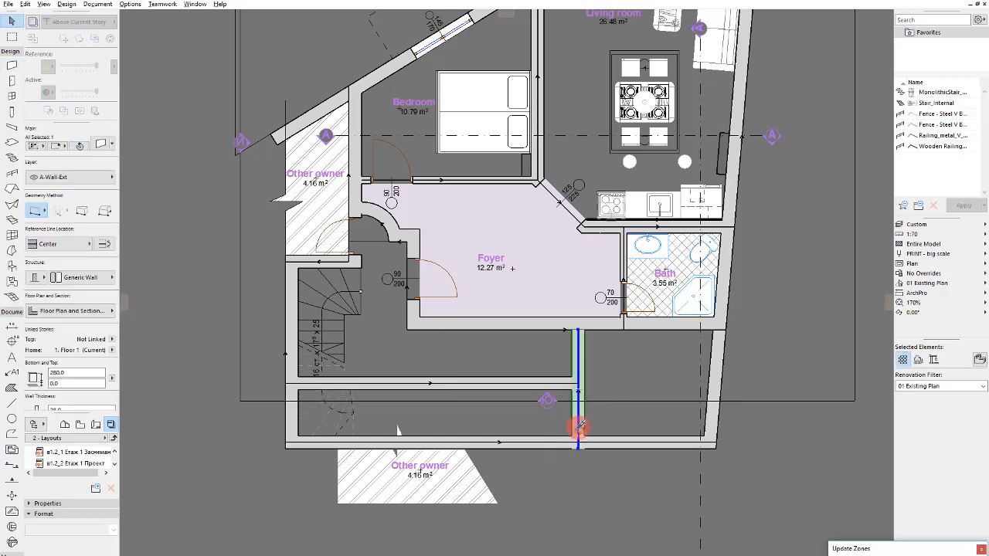
key("Escape")
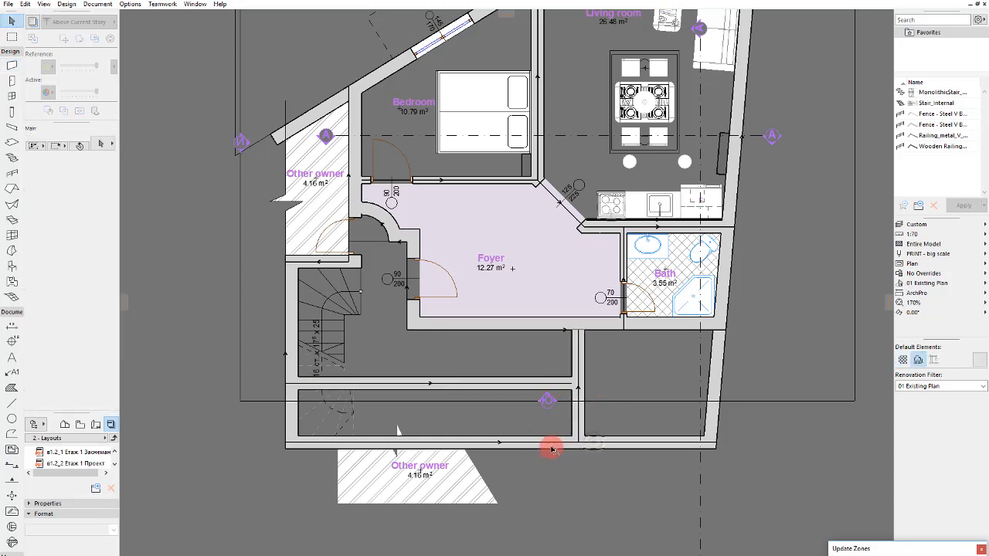
Step: Split the lowest horizontal wall into two in line with the foyer's outer corner beside the entrance
left_click(552, 445)
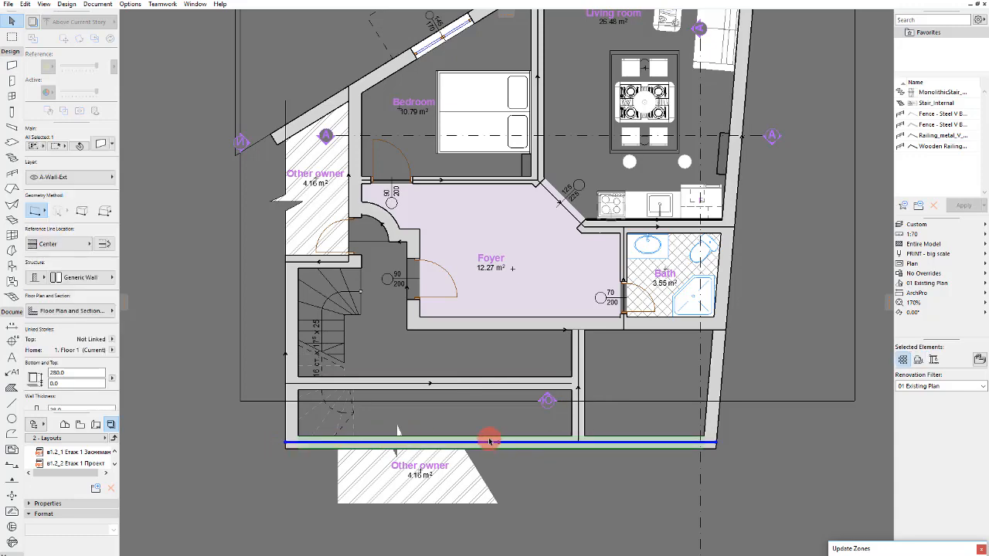
scroll(335, 446, "up", 5)
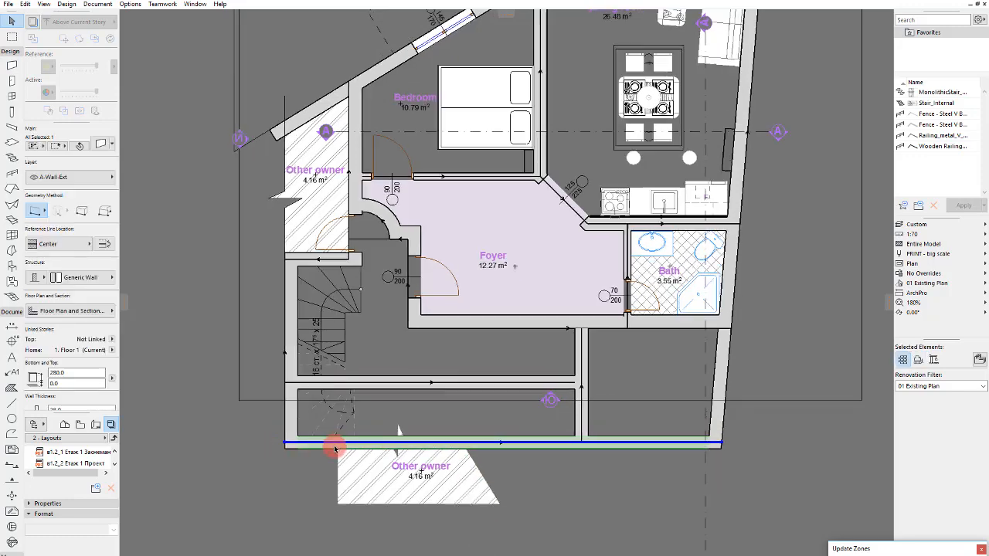
key("Escape")
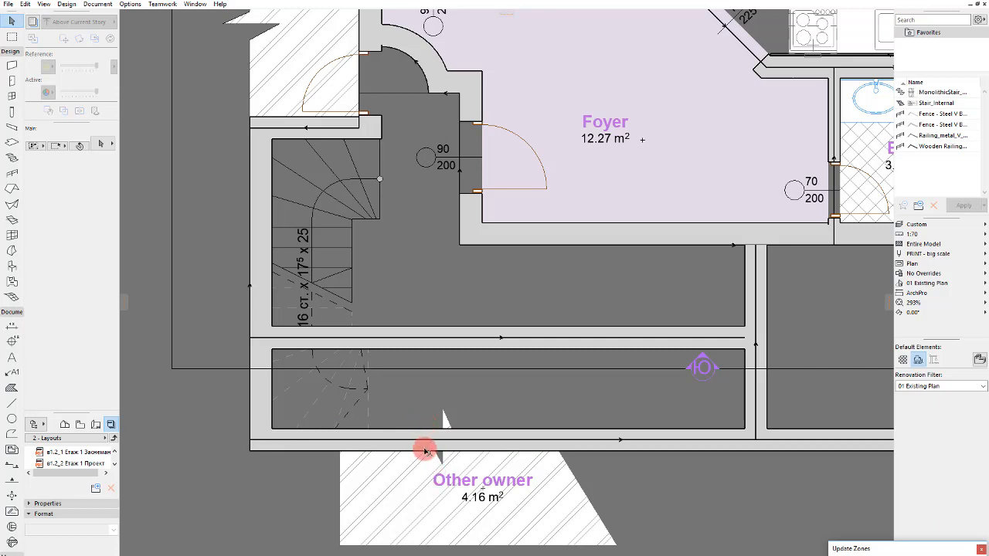
left_click(618, 441)
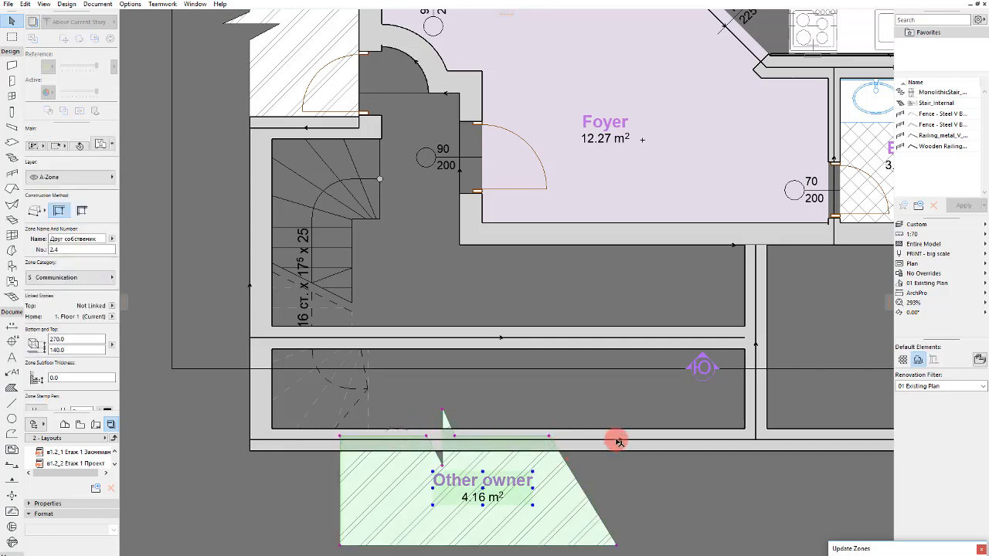
left_click(618, 441)
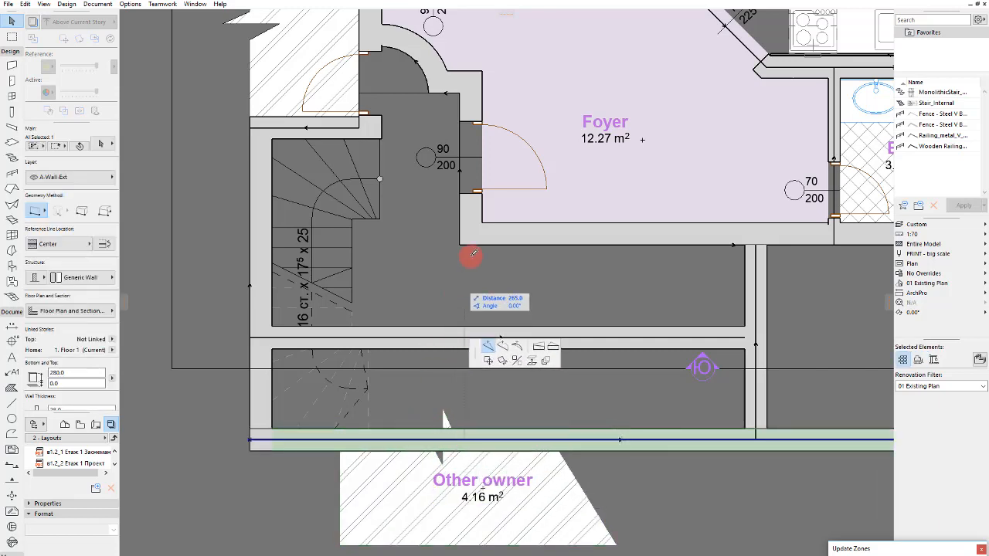
key("Escape")
key("Escape")
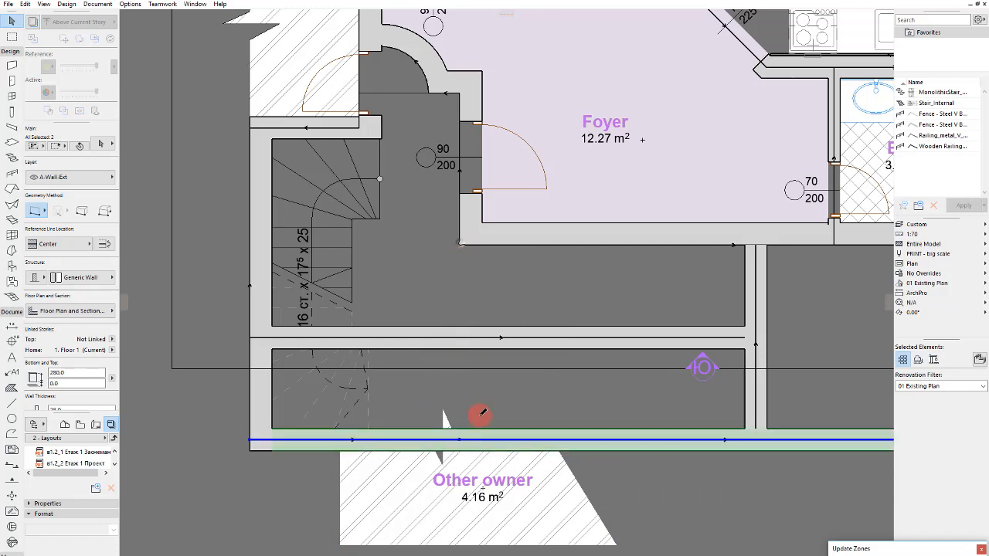
Step: Draw a vertical wall with the lowest wall's settings from its split point up to the middle horizontal wall
left_click(480, 443, "alt")
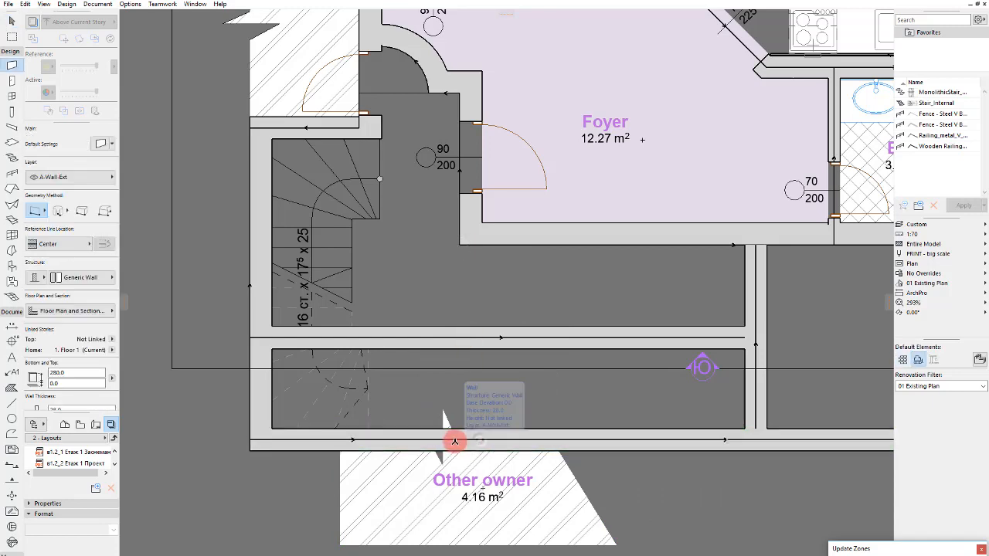
left_click(459, 436)
left_click(459, 337)
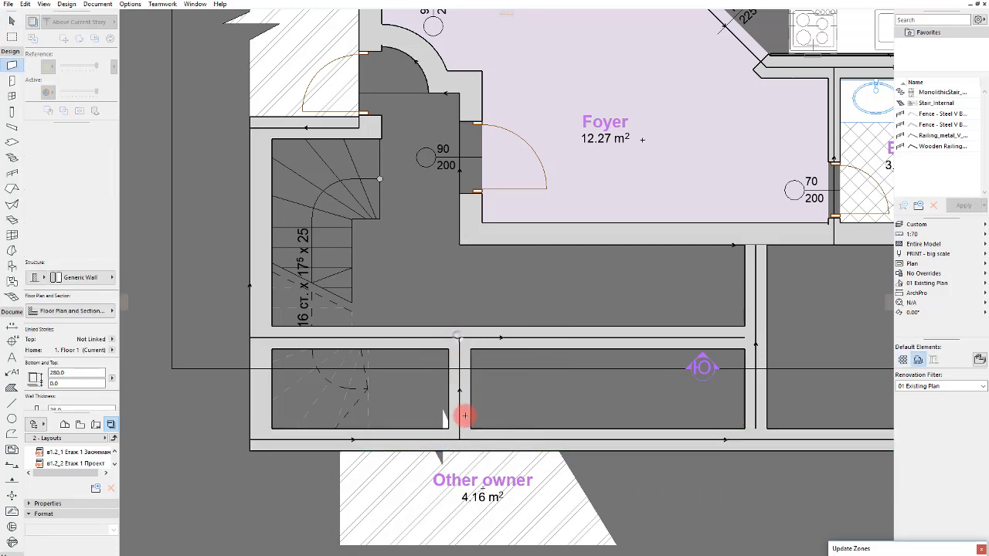
Step: Delete the right-hand segment of the split lowest horizontal wall, between the stair room's vertical wall and the slanted exterior wall
left_click(511, 438)
scroll(394, 424, "down", 4)
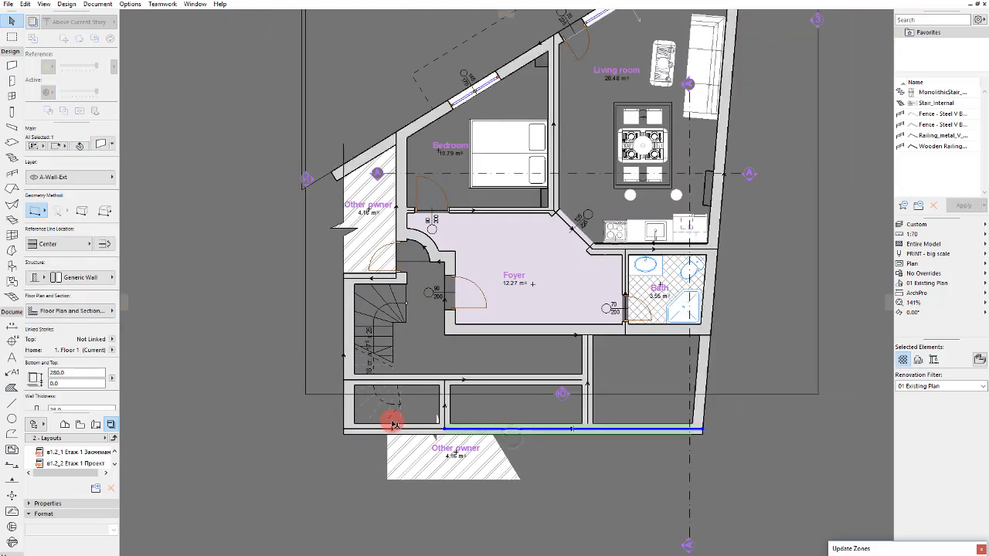
left_click(601, 437)
scroll(483, 382, "up", 3)
Step: Move the lower Other owner zone up between the vertical walls, directly beneath the middle horizontal wall
left_click_drag(245, 394, 556, 550)
left_click_drag(488, 472, 610, 396)
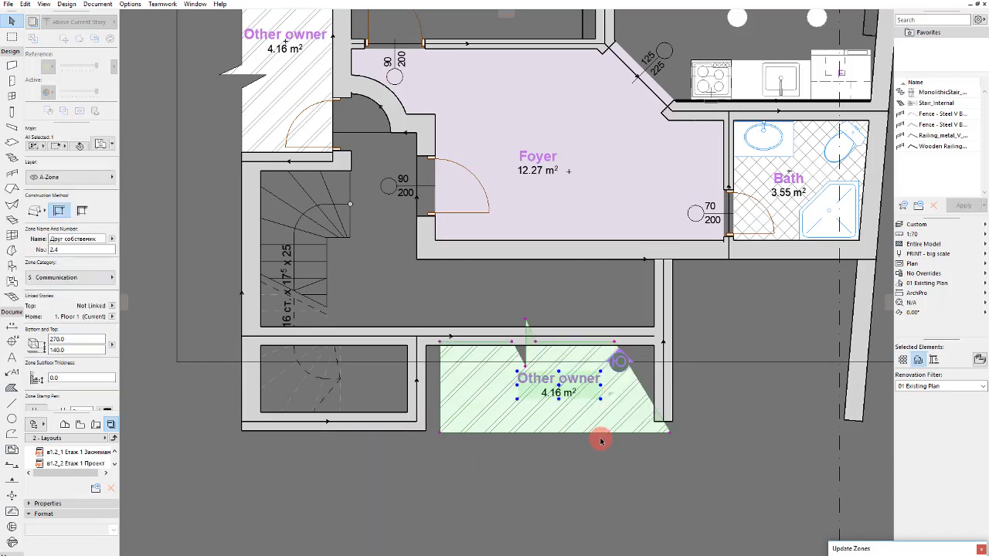
left_click(601, 441)
scroll(554, 435, "down", 3)
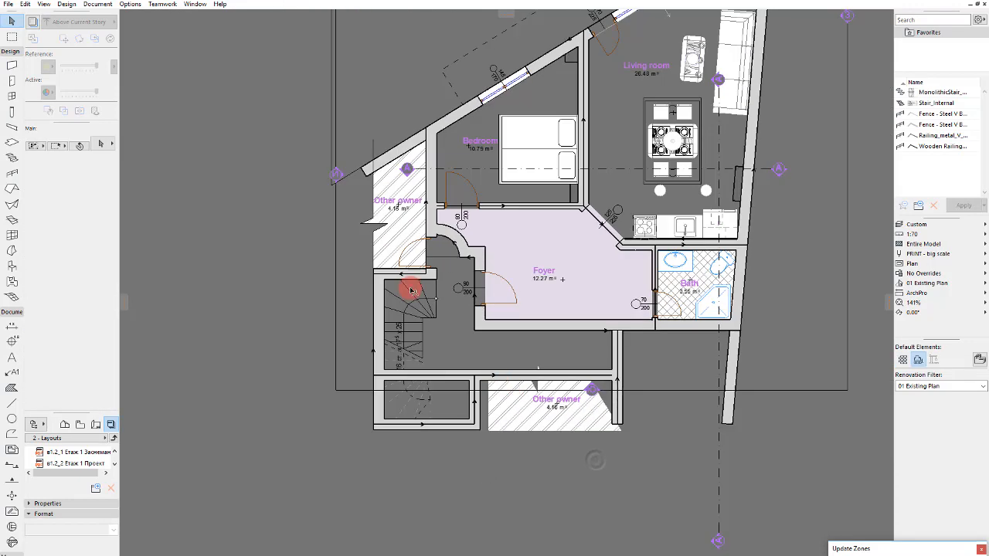
Step: Copy the vertical break line beside the upper Other owner zone to below the plan and rotate the copy to horizontal
left_click(370, 223)
left_click(373, 223)
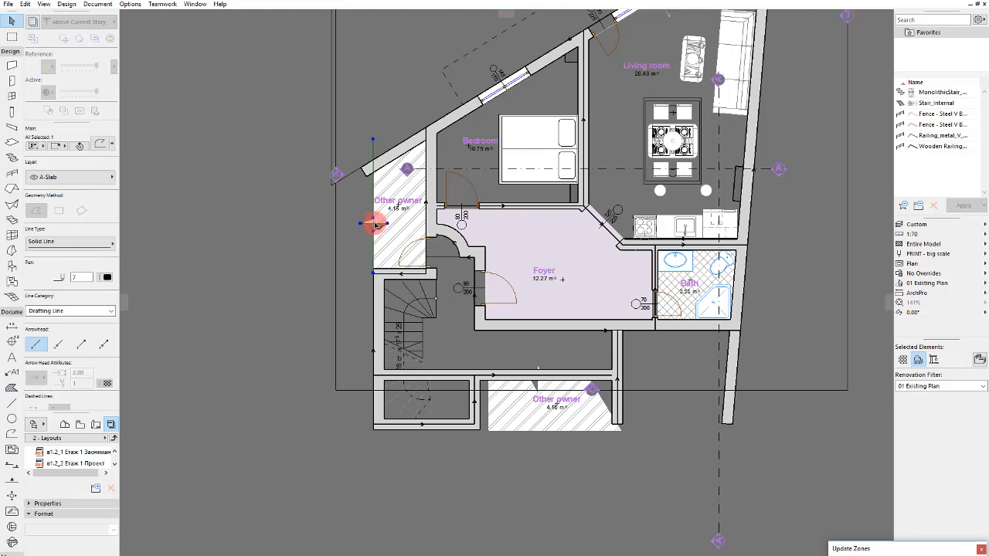
left_click(374, 224)
left_click(493, 448)
key("ctrl+e")
left_click(498, 473)
left_click(498, 416)
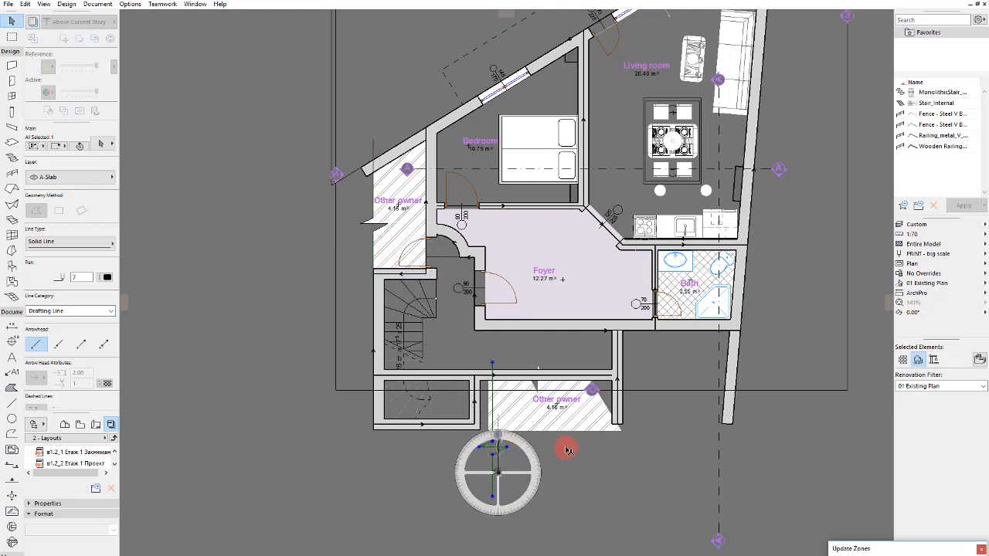
left_click(689, 472)
Step: Stretch the horizontal break line toward the slanted exterior wall and move its start to the outer corner of the remaining lowest wall
key("ctrl+d")
left_click(594, 467)
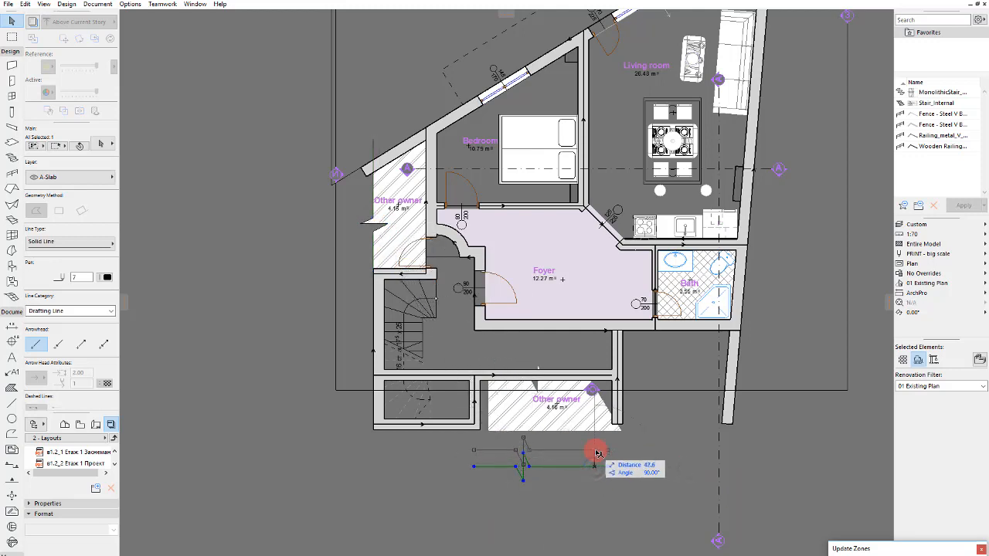
left_click(607, 453)
left_click(608, 453)
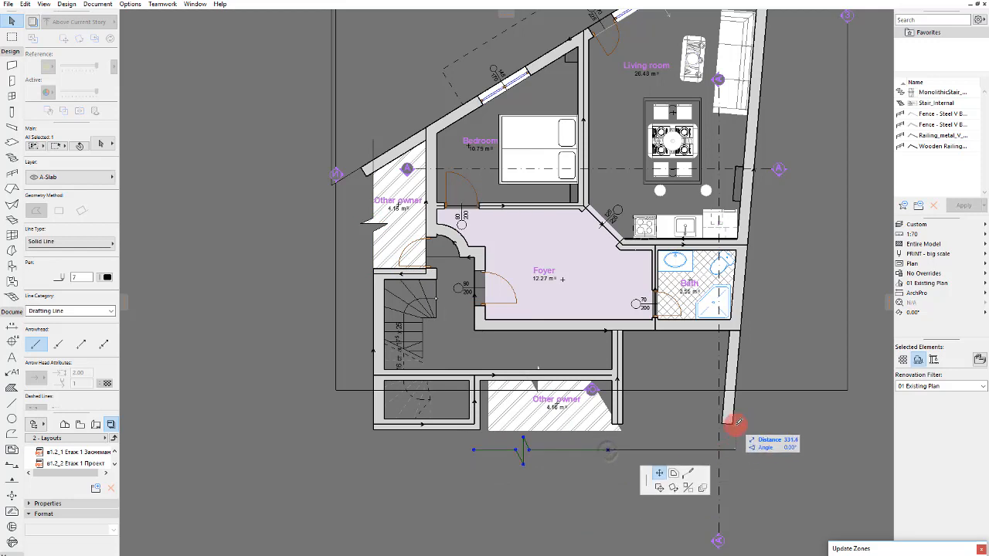
left_click(735, 431)
left_click(474, 453)
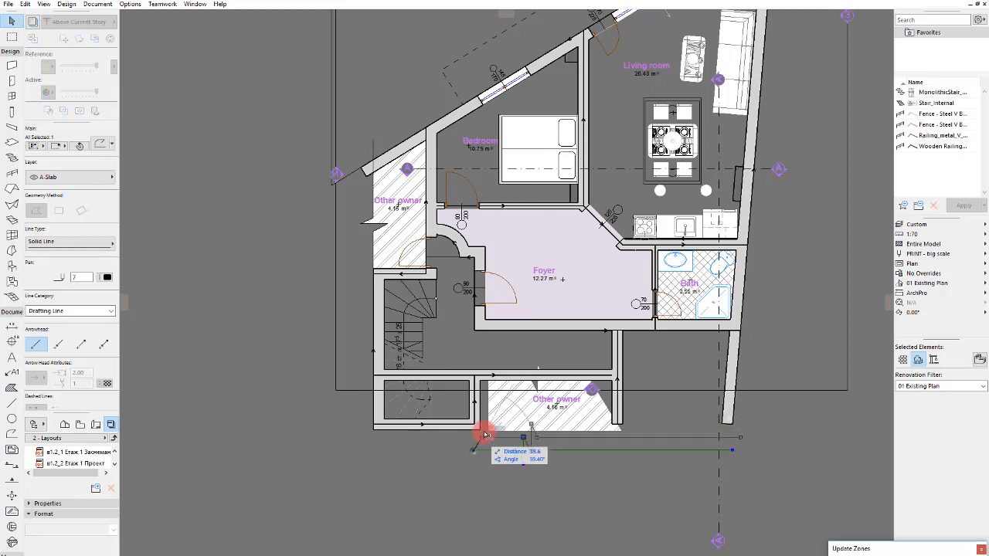
left_click(503, 435)
scroll(597, 439, "up", 3)
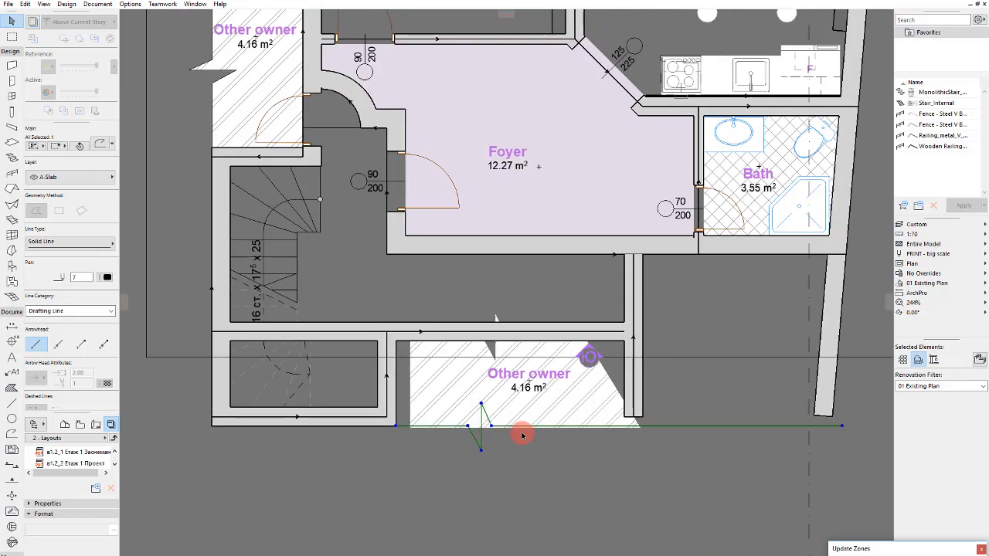
Step: Extend the vertical wall below the foyer down to the horizontal break line
left_click(633, 406)
left_click(665, 426)
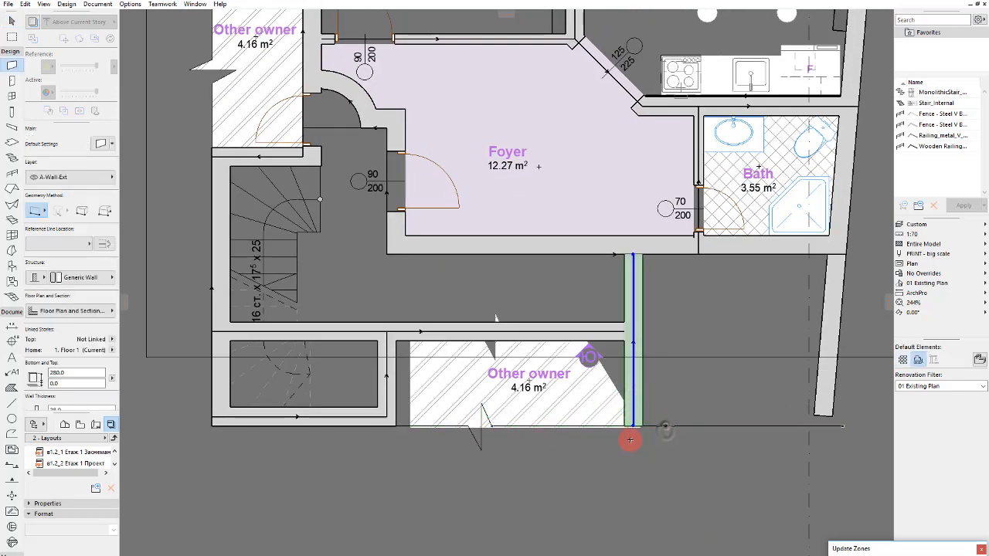
key("Escape")
Step: Draw a matching vertical wall about 142 cm long from the middle horizontal wall to the break line, splitting the lower space
left_click(632, 377)
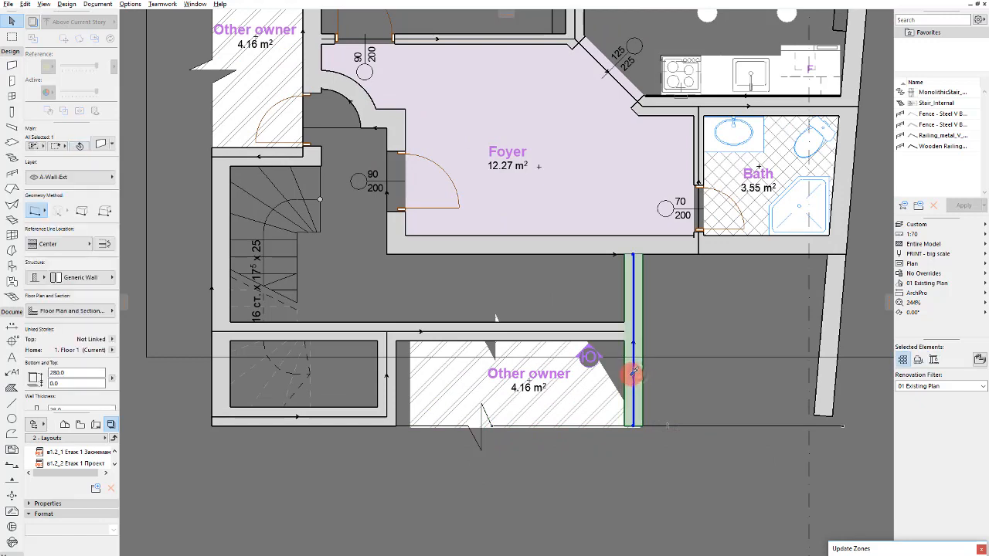
key("Escape")
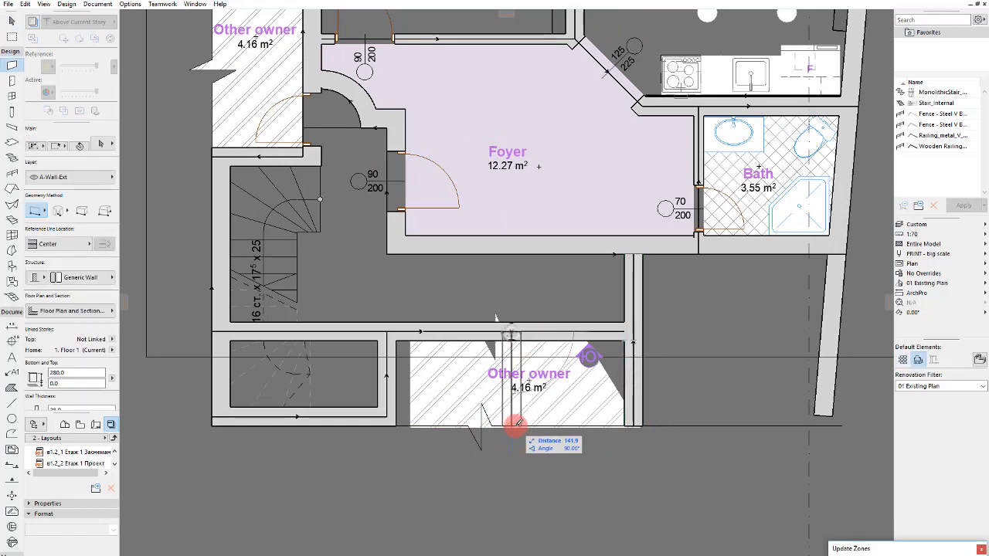
left_click(515, 425)
key("Escape")
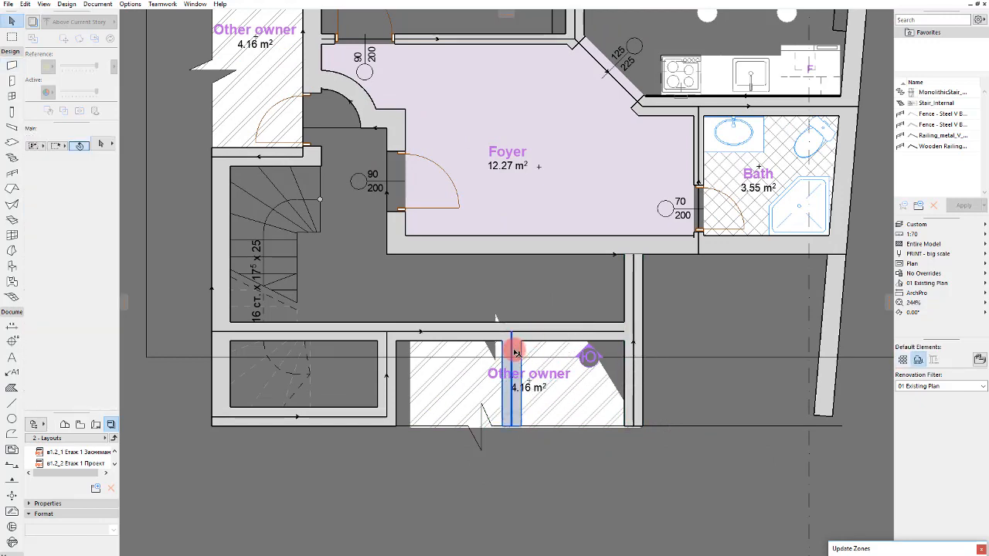
Step: Place doors matching the upper Other owner door: three in the middle horizontal wall and one in the vertical wall below the foyer
left_click(305, 93)
left_click(306, 92, "alt")
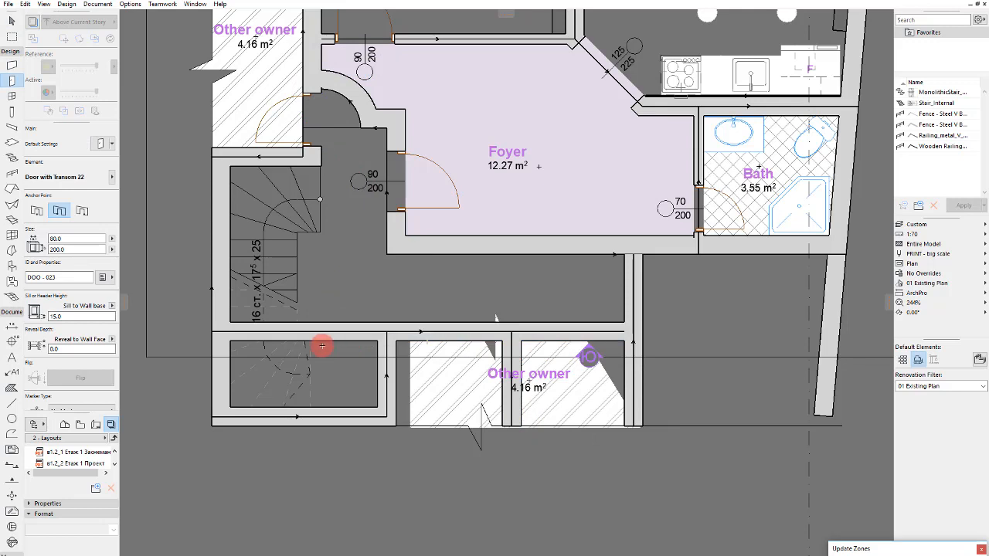
left_click(317, 342)
left_click(377, 397)
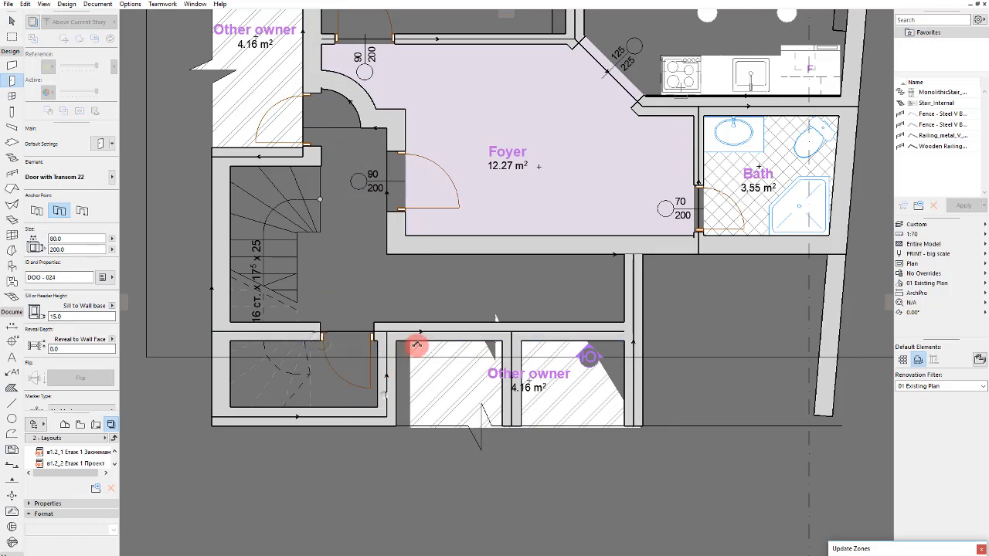
left_click(418, 343)
left_click(395, 399)
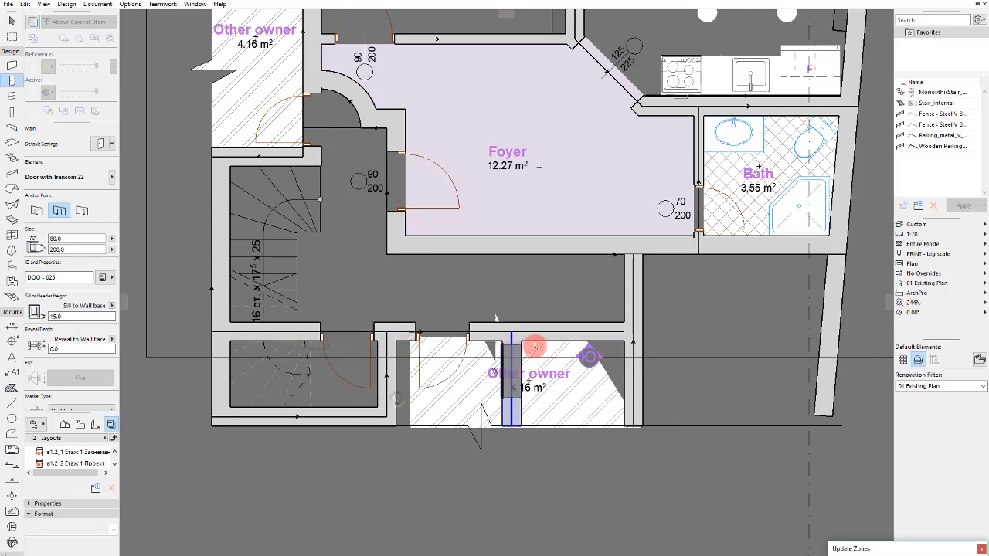
left_click(534, 340)
left_click(519, 390)
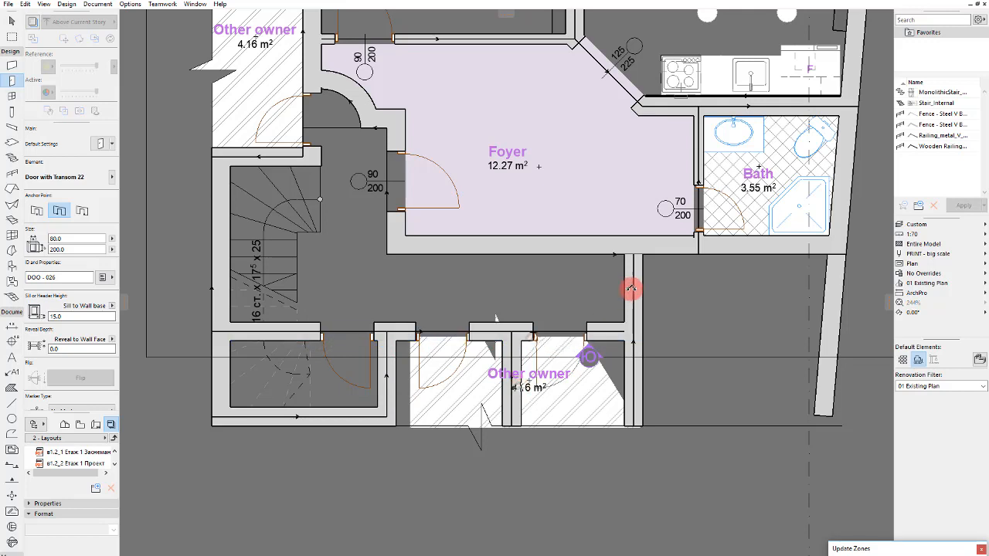
left_click(645, 311)
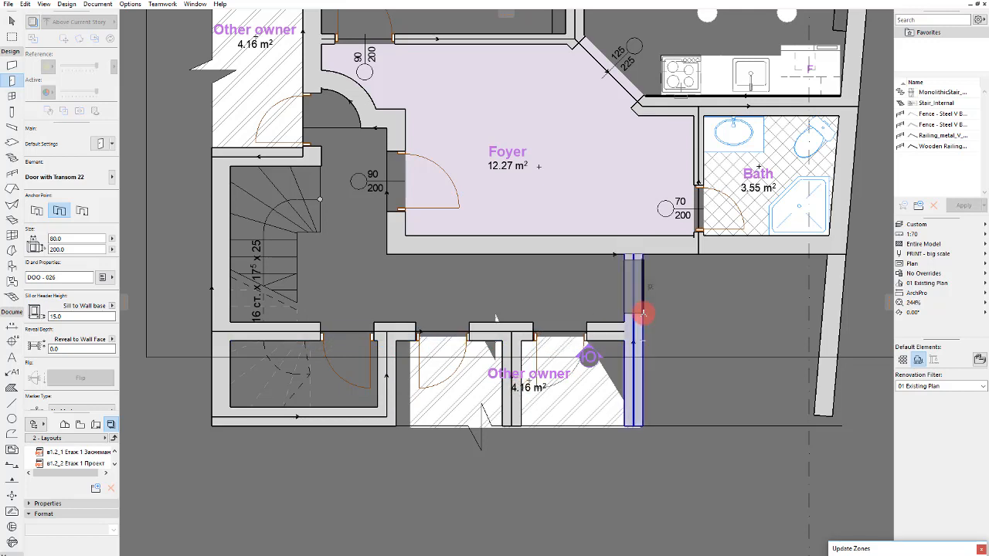
left_click(730, 222)
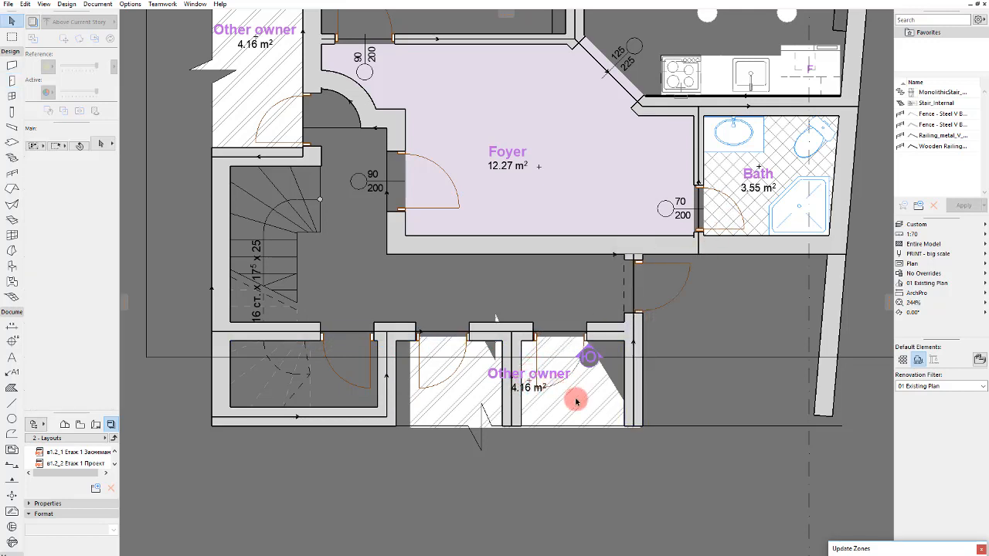
Step: Update the moved Other owner zone to fill the room between the new wall and the long vertical wall
left_click(534, 380)
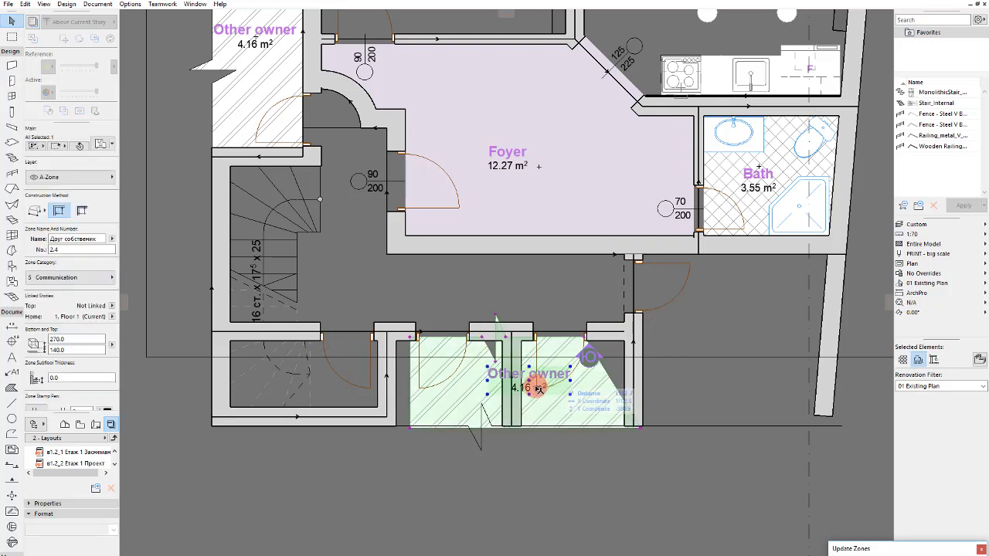
key("ctrl+u")
left_click(564, 379)
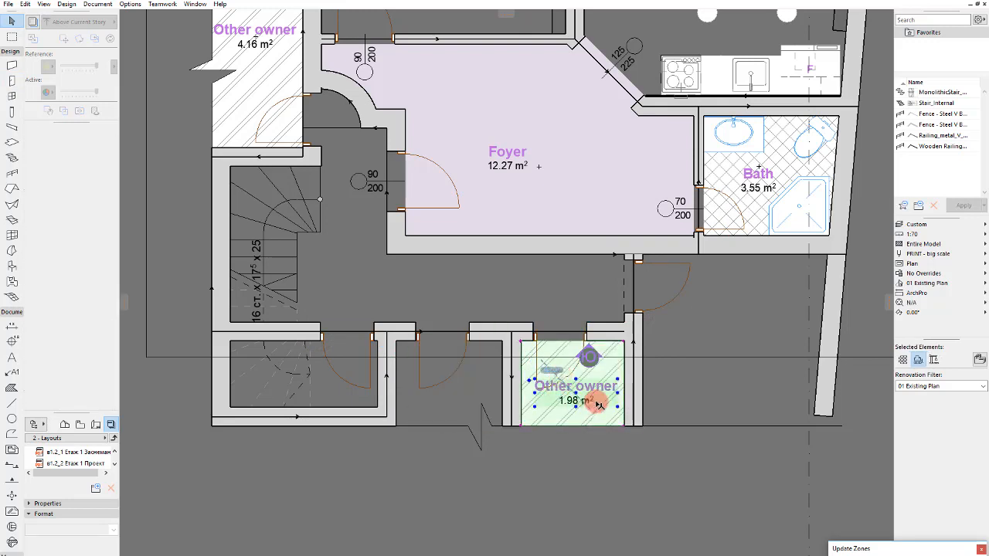
Step: Remove the Measured Area entry from the updated Other owner zone's stamp
left_click(576, 389, "alt")
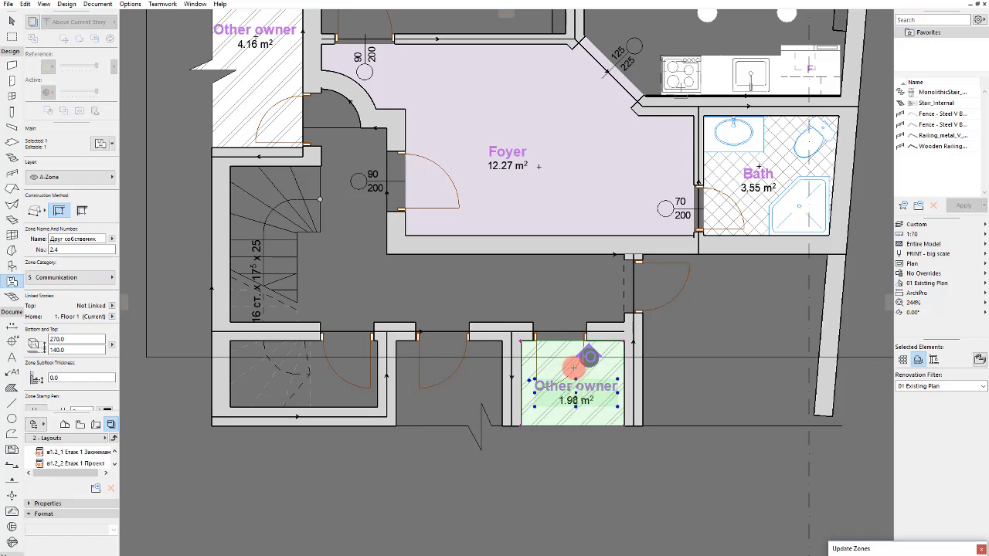
double_click(570, 364)
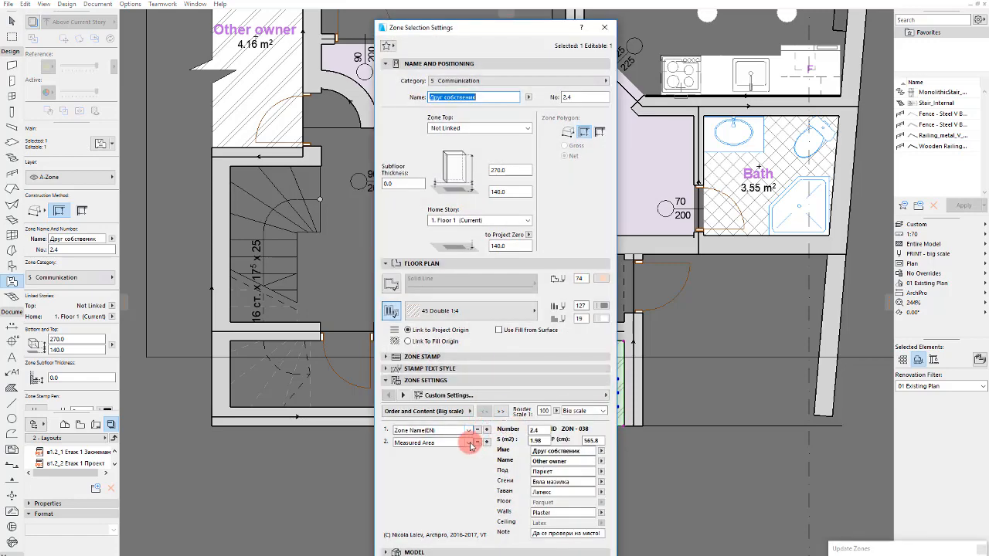
key("Return")
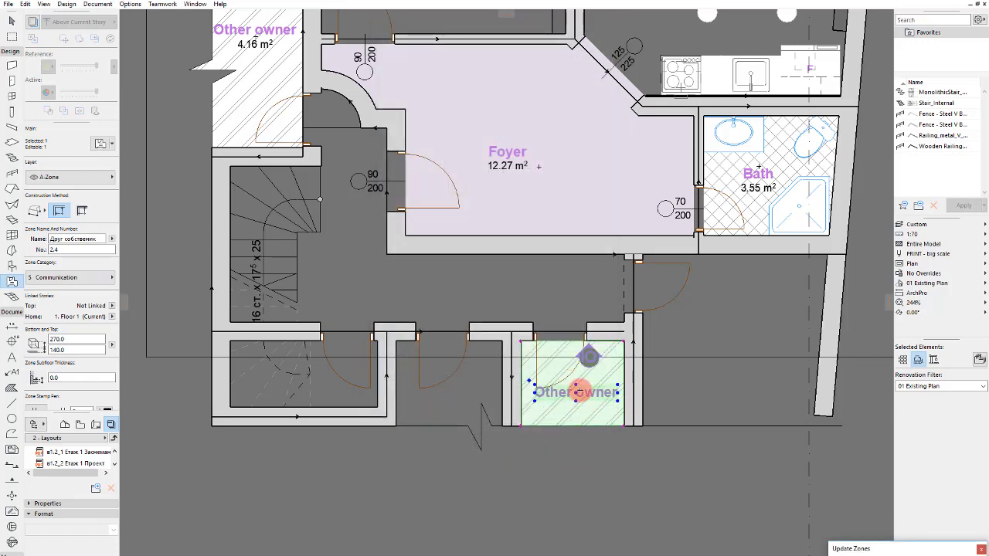
key("Escape")
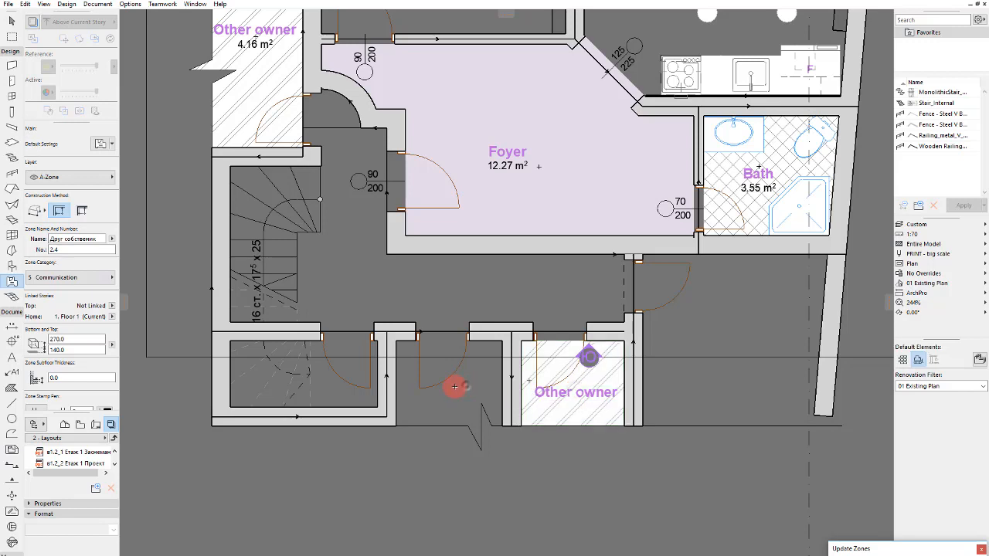
Step: Place an Other owner zone in the middle lower room and try to place another in the area below the bathroom
left_click(454, 386)
left_click(723, 331)
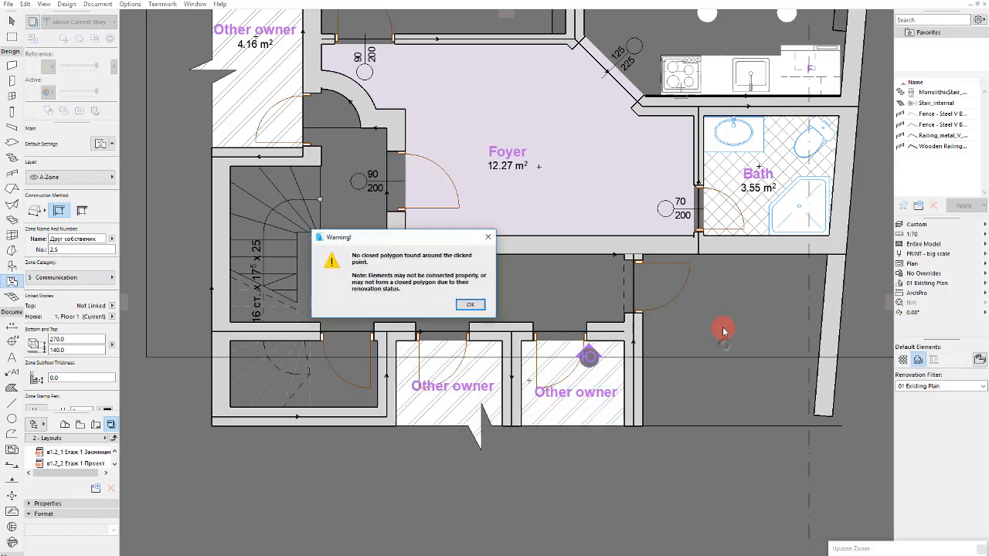
key("Return")
Step: Extend the lower end of the slanted exterior wall to the horizontal break line
left_click(825, 402, "shift")
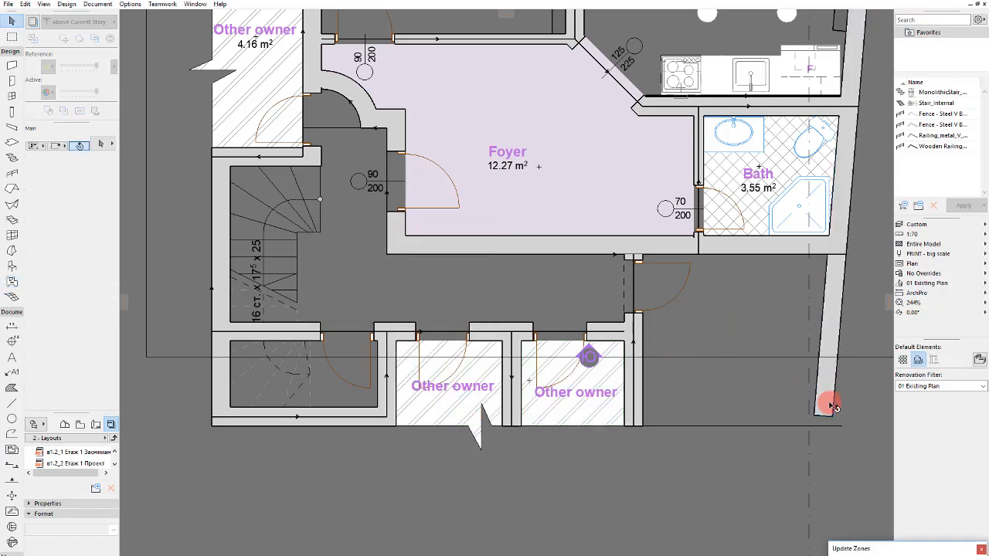
key("Delete")
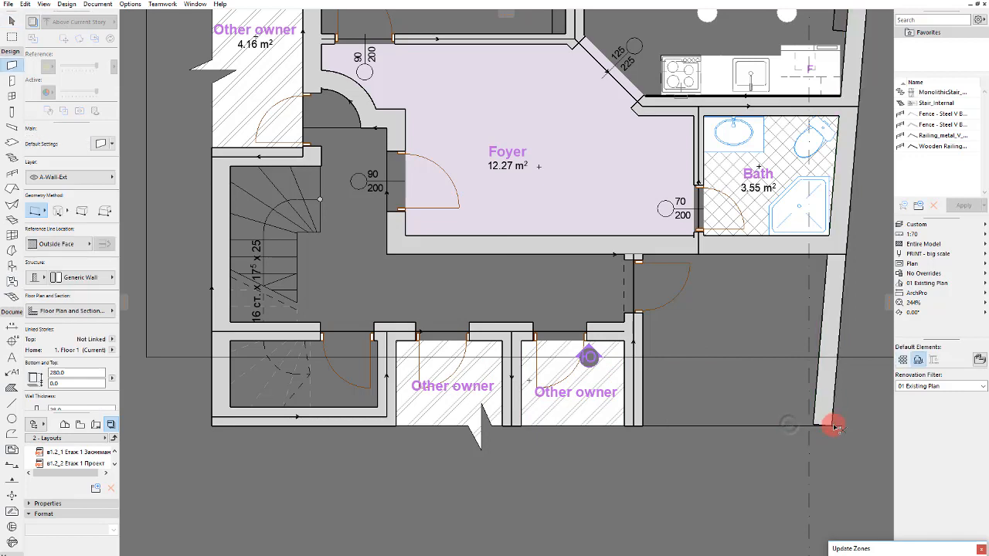
key("ctrl+z")
key("p")
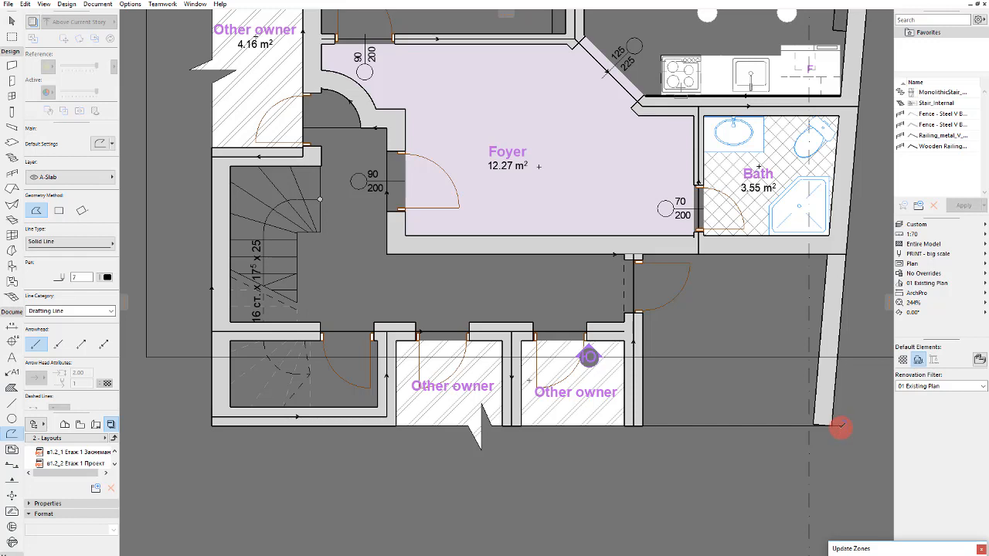
key("a")
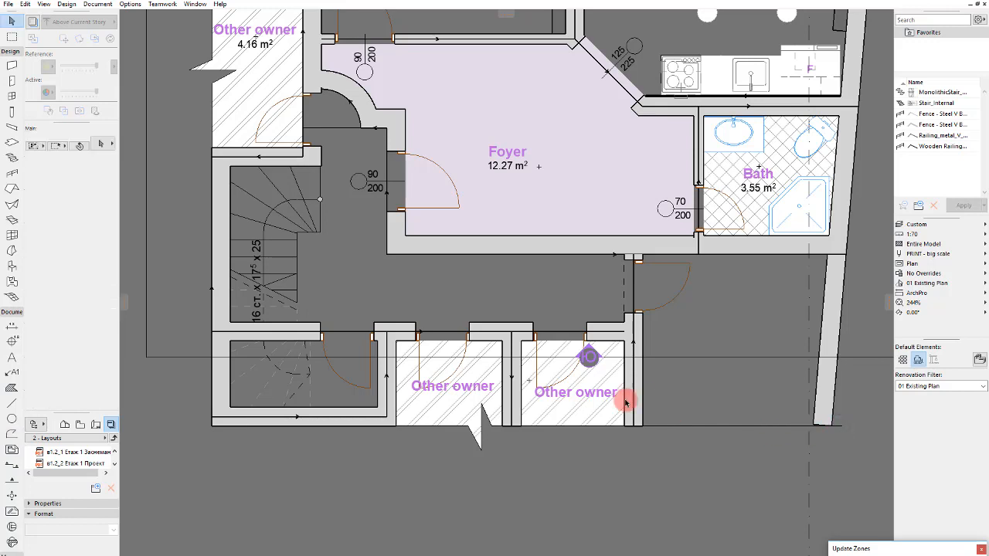
Step: Place Other owner zones in the area below the bathroom and in the stair room, using the existing stamp's settings
left_click(545, 384)
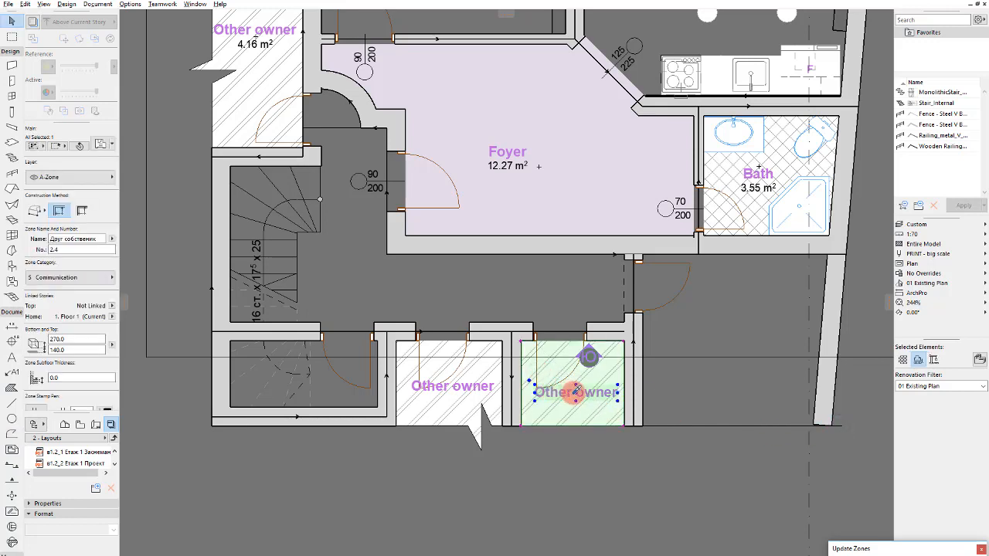
left_click(724, 318)
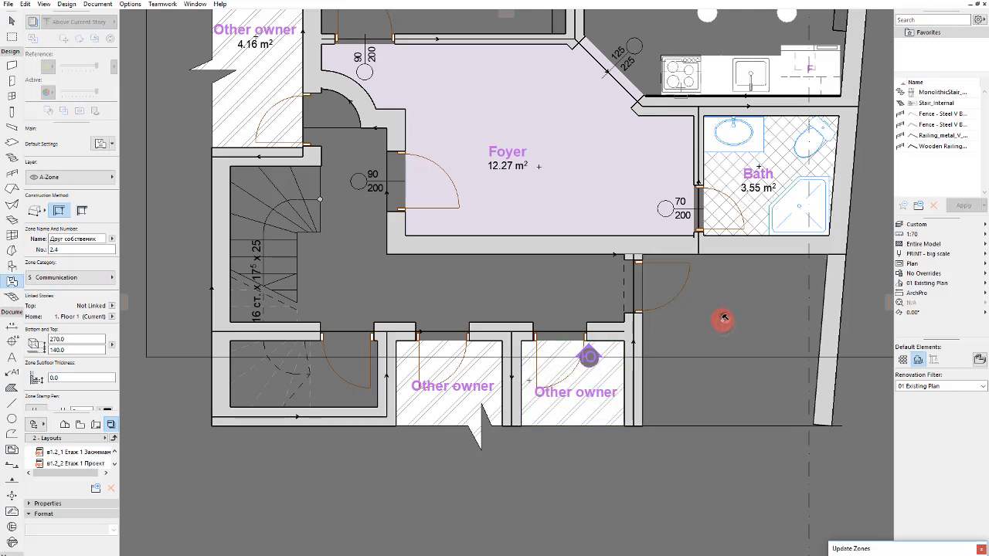
left_click(328, 376)
key("a")
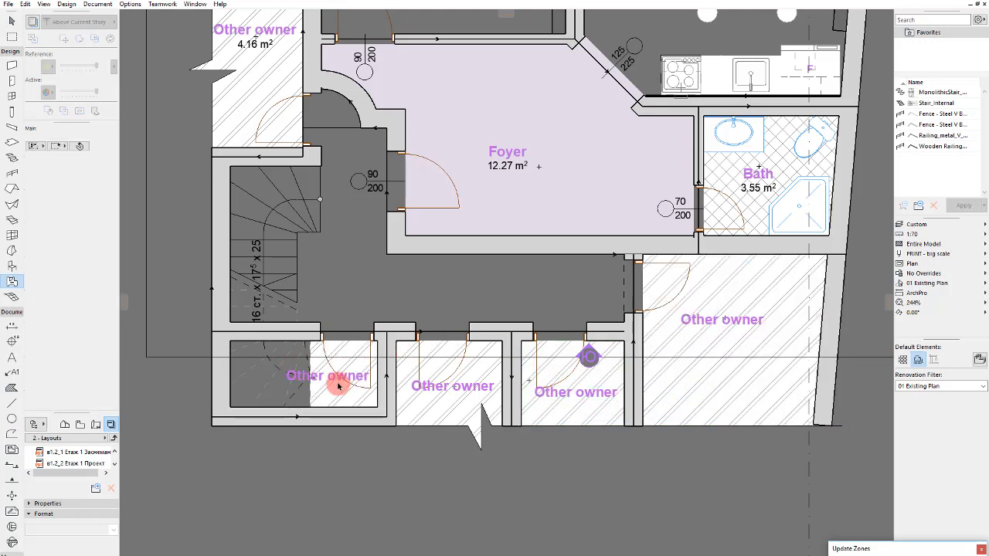
Step: Centre the Other owner zone's stamp horizontally in the lower room beneath the stair
left_click(336, 381)
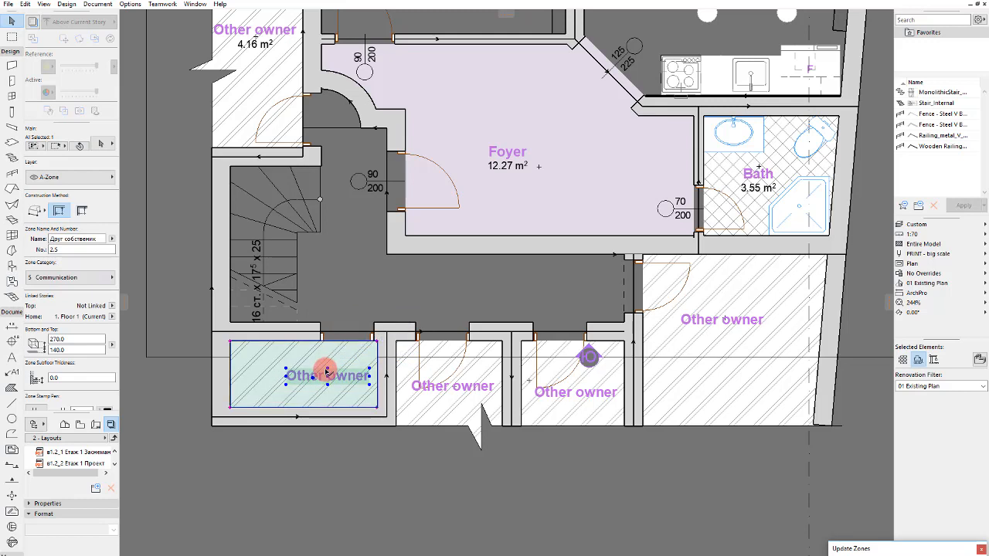
left_click(303, 236)
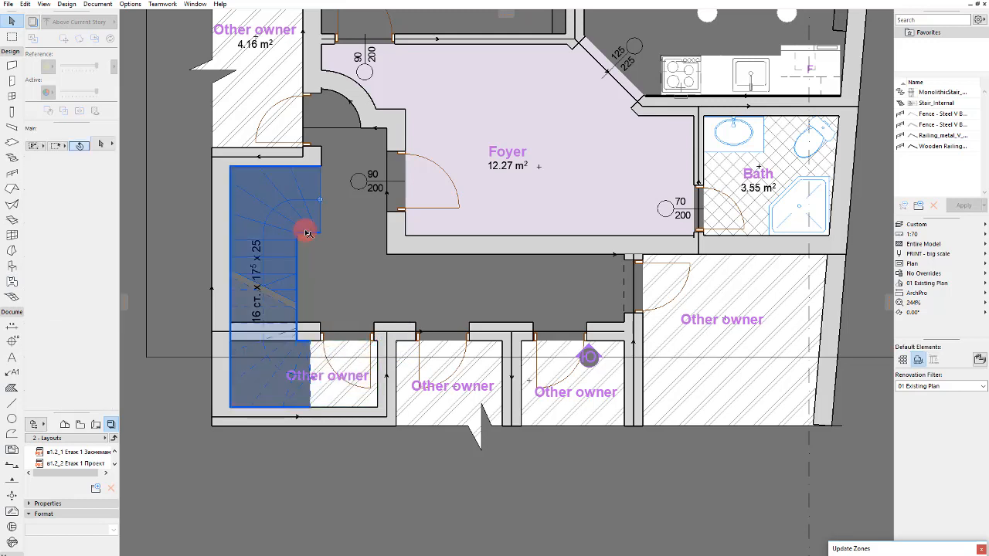
left_click(327, 376)
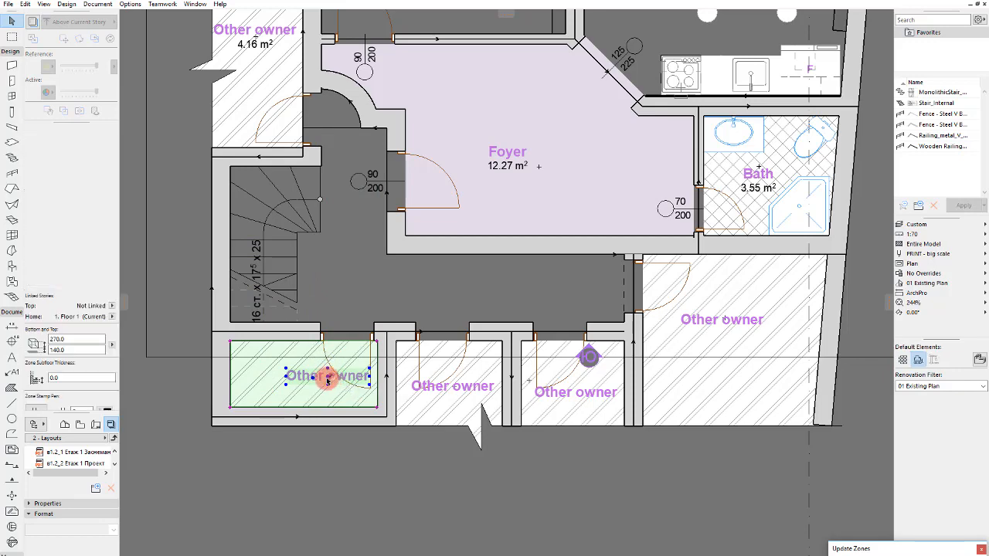
left_click(325, 377)
left_click(326, 376)
left_click(327, 378)
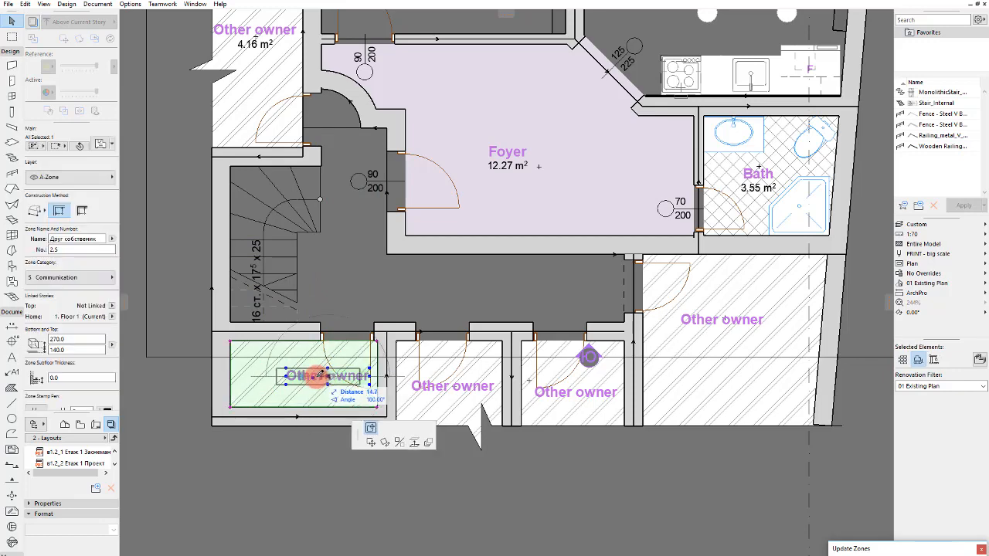
left_click(314, 300)
Step: Examine the Floor Plan Display settings of the stair overlapping the lower room's Other owner zone, leaving them as they are
scroll(317, 293, "down", 4)
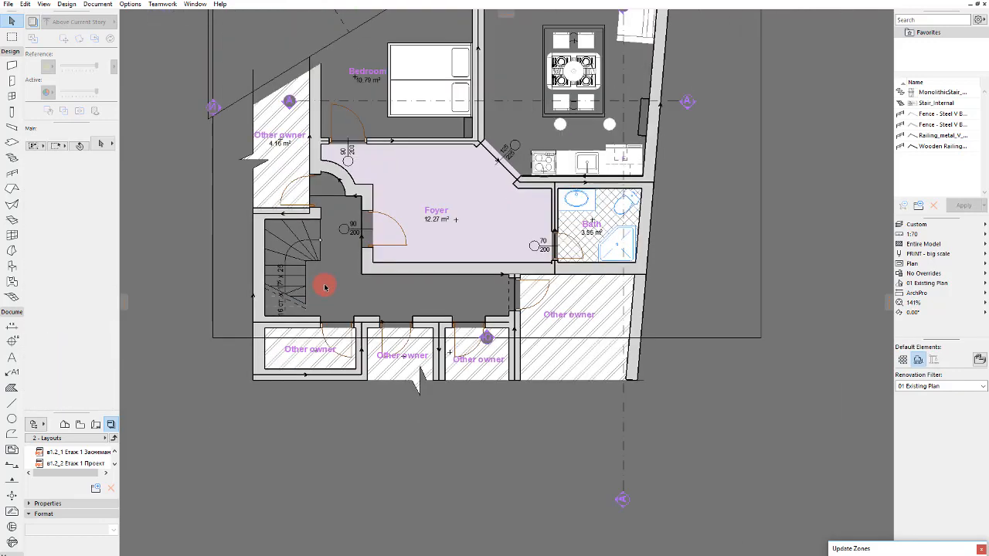
scroll(324, 294, "up", 2)
scroll(324, 298, "up", 4)
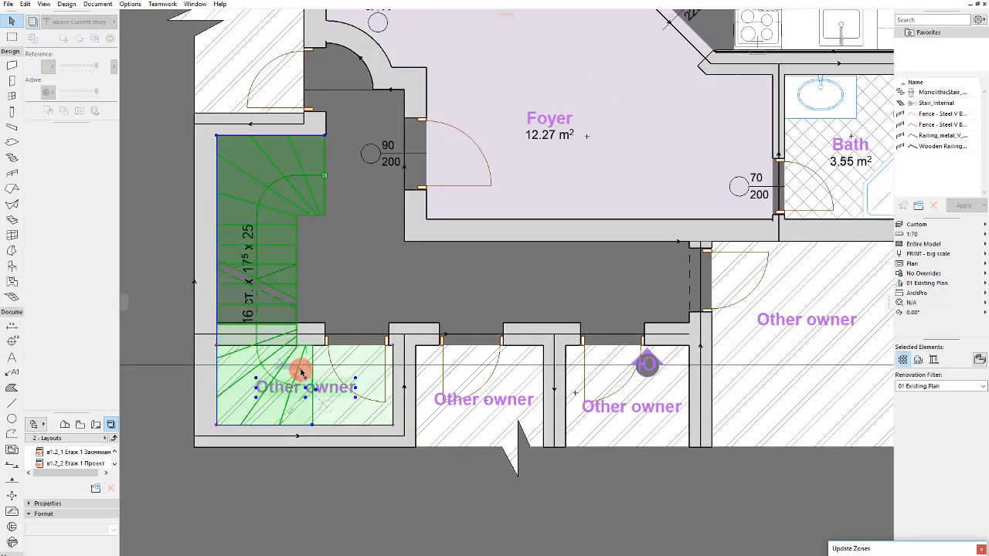
left_click(349, 366)
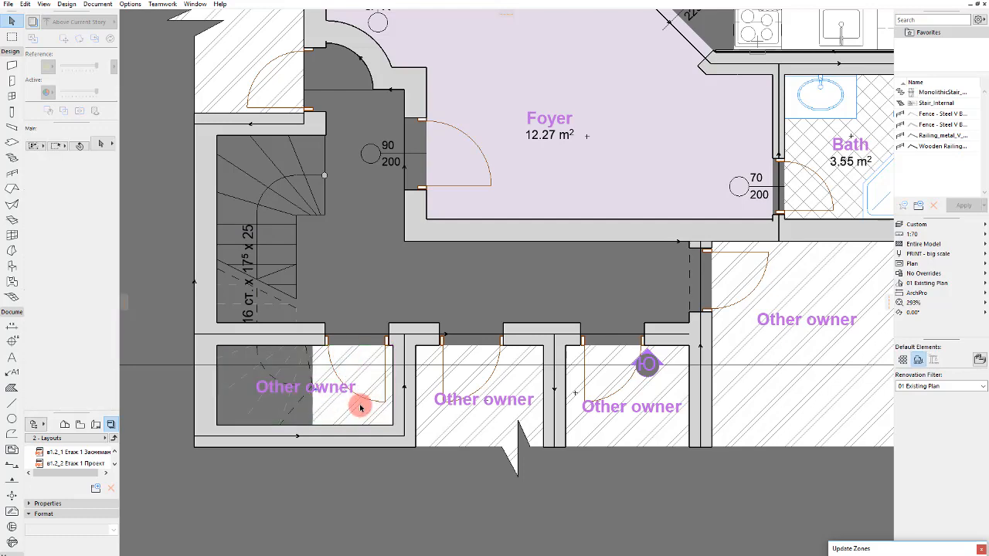
left_click(348, 376)
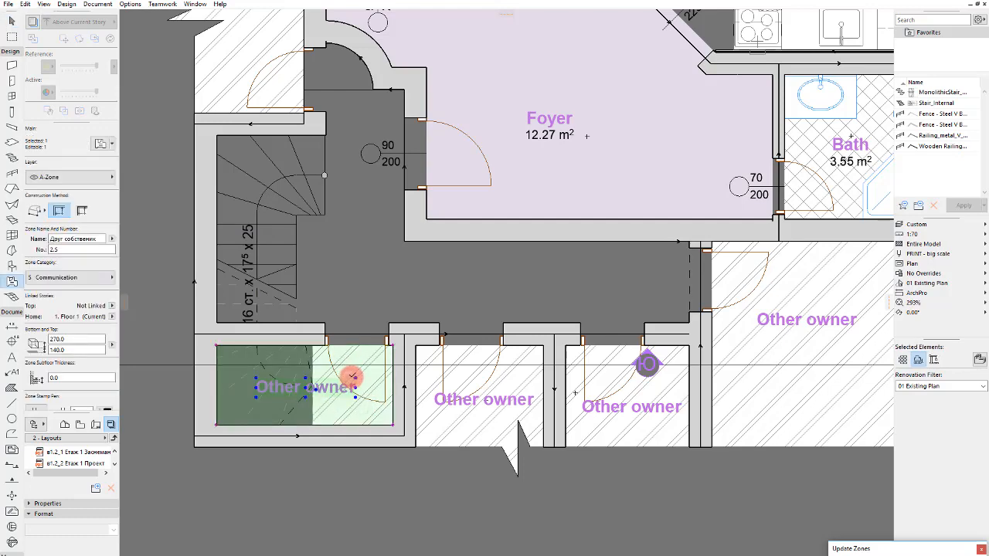
double_click(351, 376)
key("Escape")
left_click(313, 263)
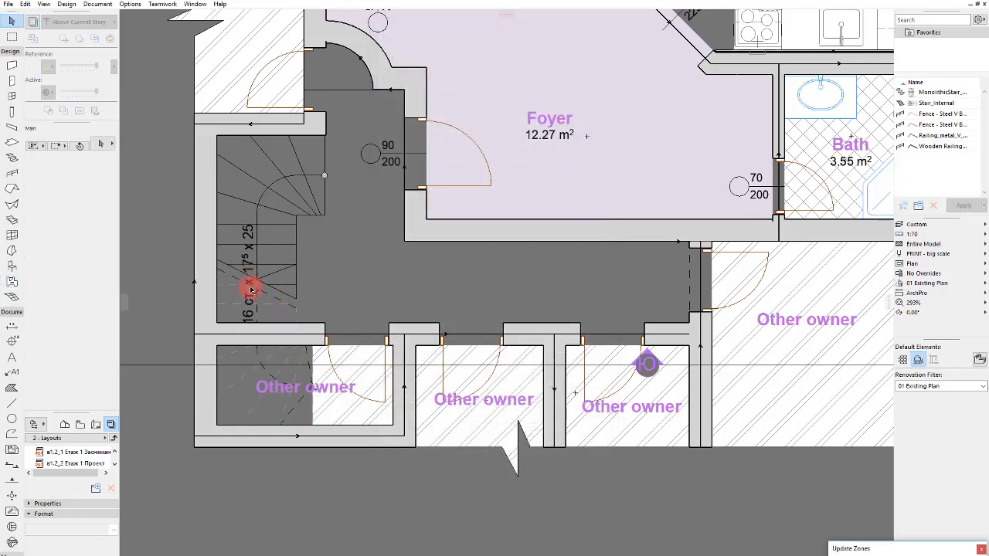
scroll(298, 351, "up", 3)
scroll(320, 286, "down", 4)
scroll(346, 272, "up", 1)
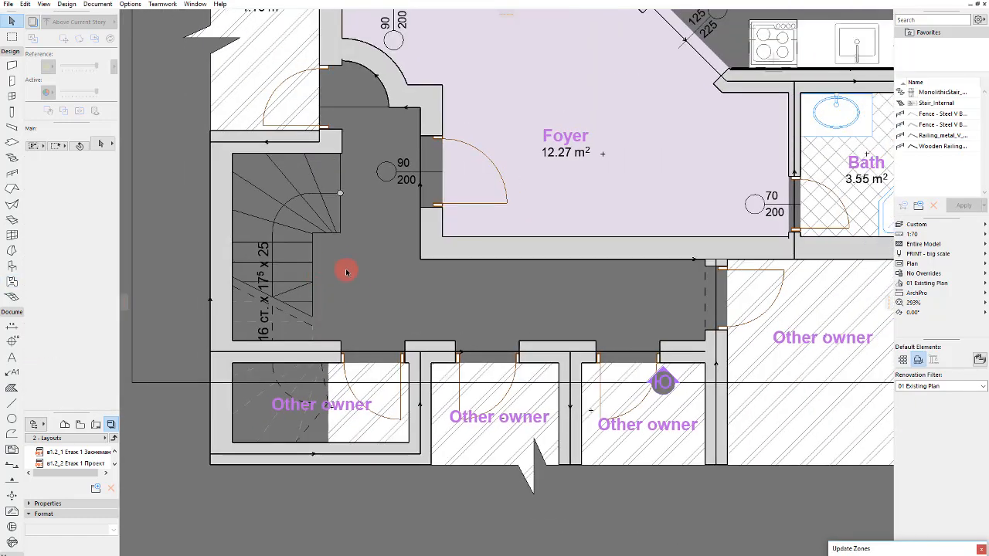
left_click(327, 227)
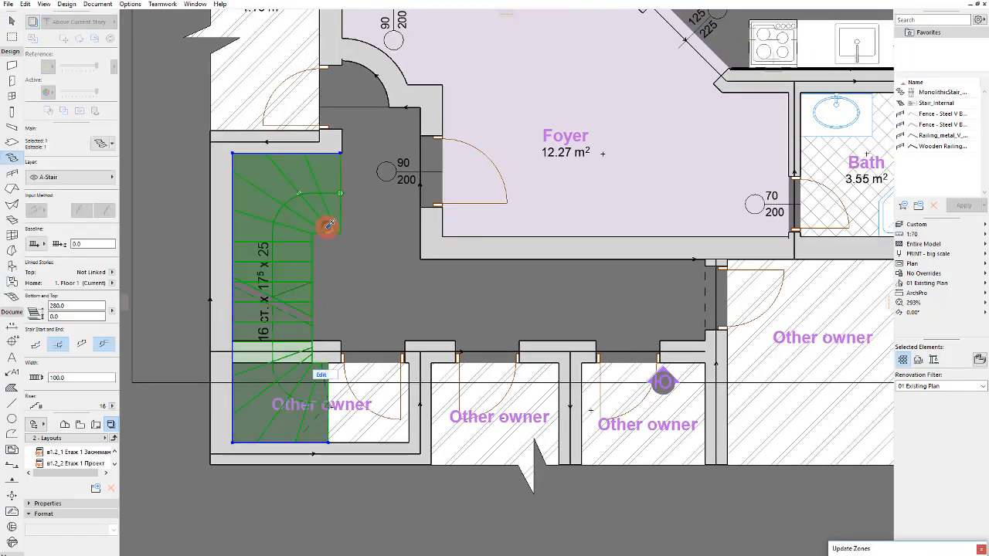
double_click(328, 234)
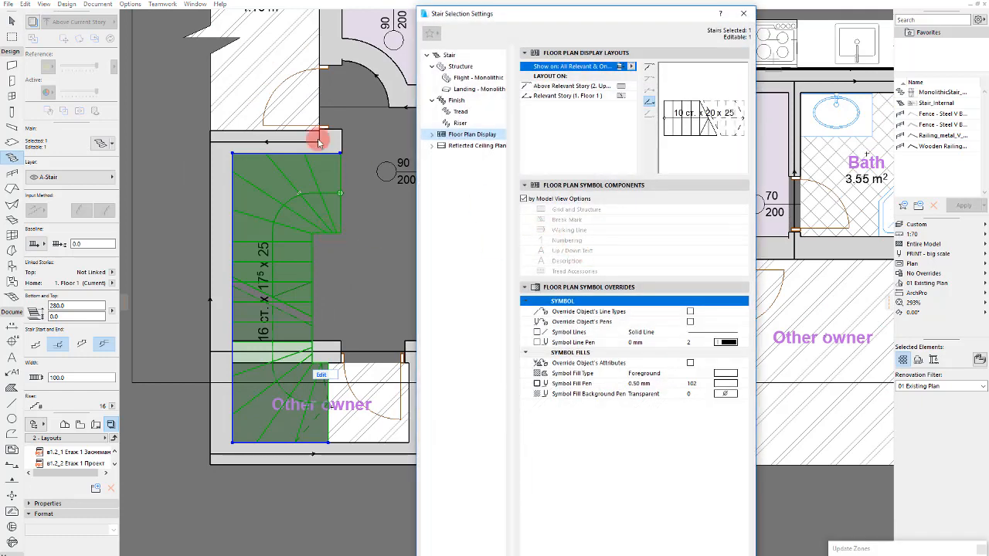
key("Escape")
Step: Adjust the stair symbol display in the Plan model view options so the stair's lower flight stops masking the zone beneath it
left_click(67, 5)
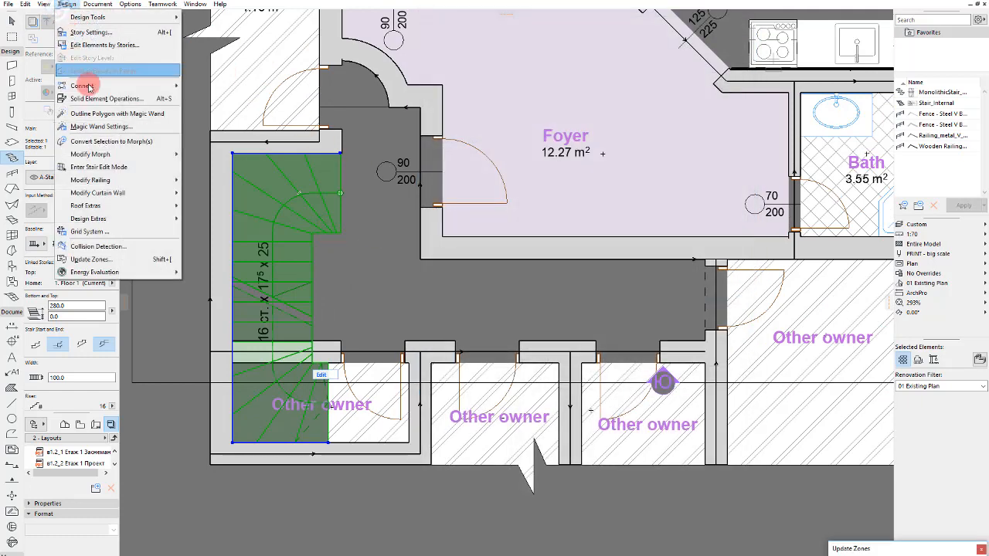
mouse_move(96, 5)
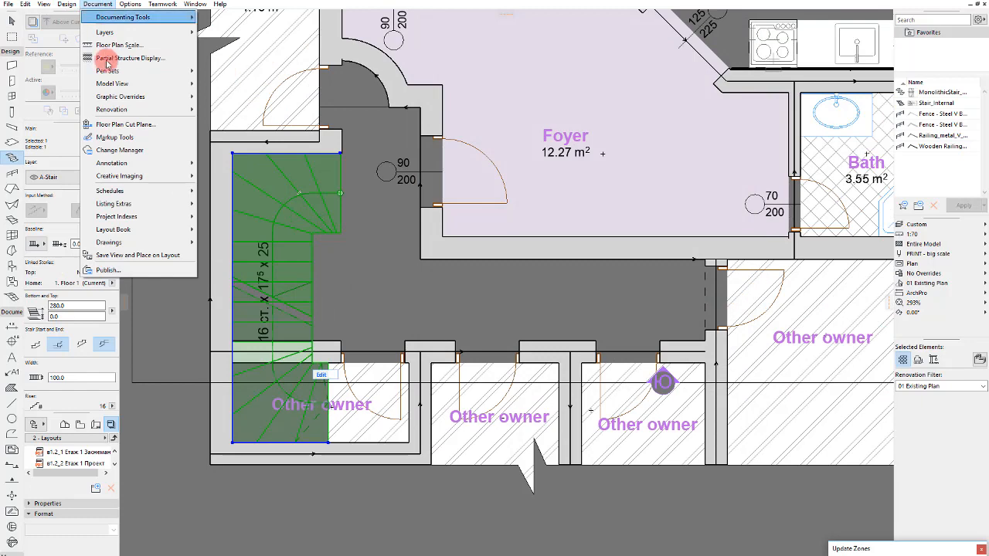
left_click(224, 83)
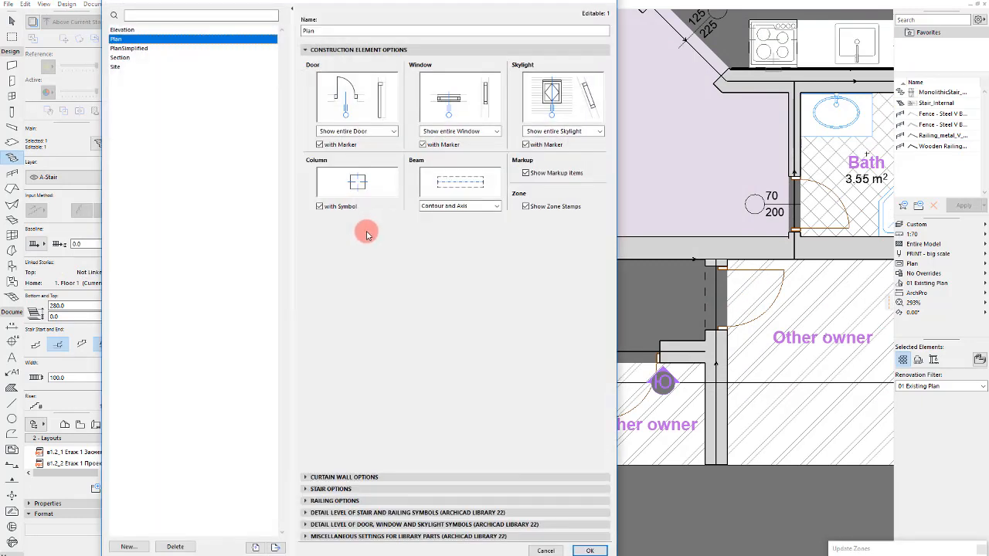
left_click(320, 489)
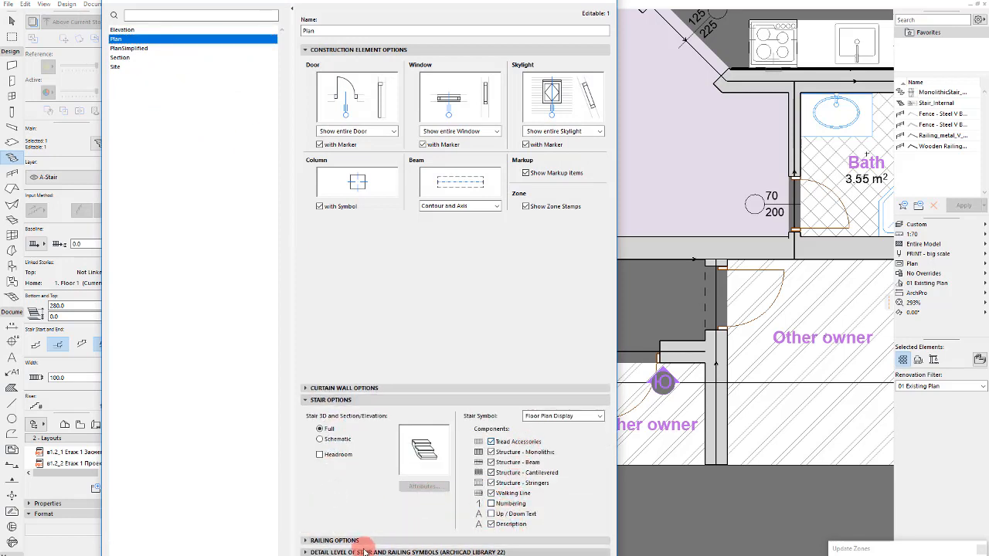
left_click(427, 551)
key("Return")
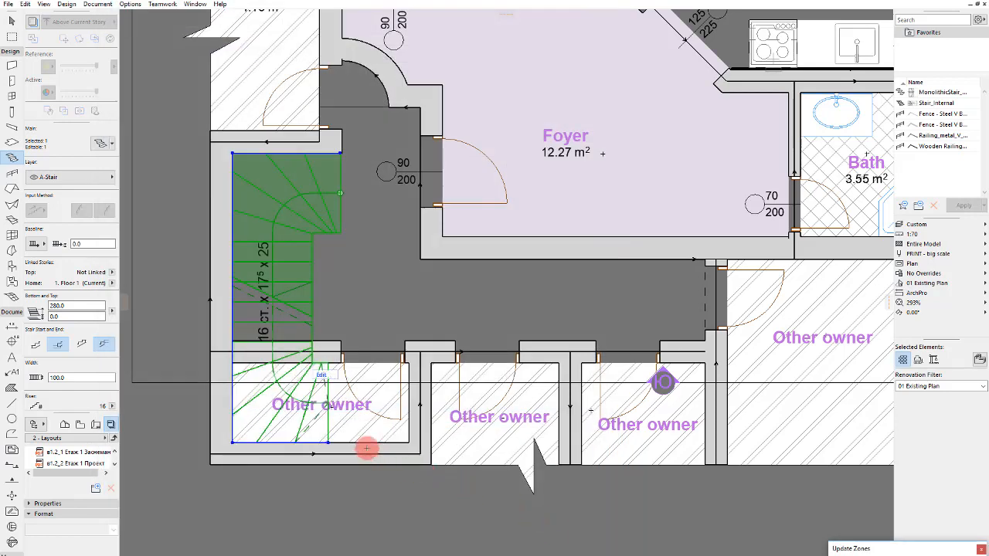
key("Escape")
Step: Place an Other owner zone across the stair hall and corridor, using the settings of the middle lower room's zone
scroll(356, 417, "down", 5)
scroll(358, 342, "up", 4)
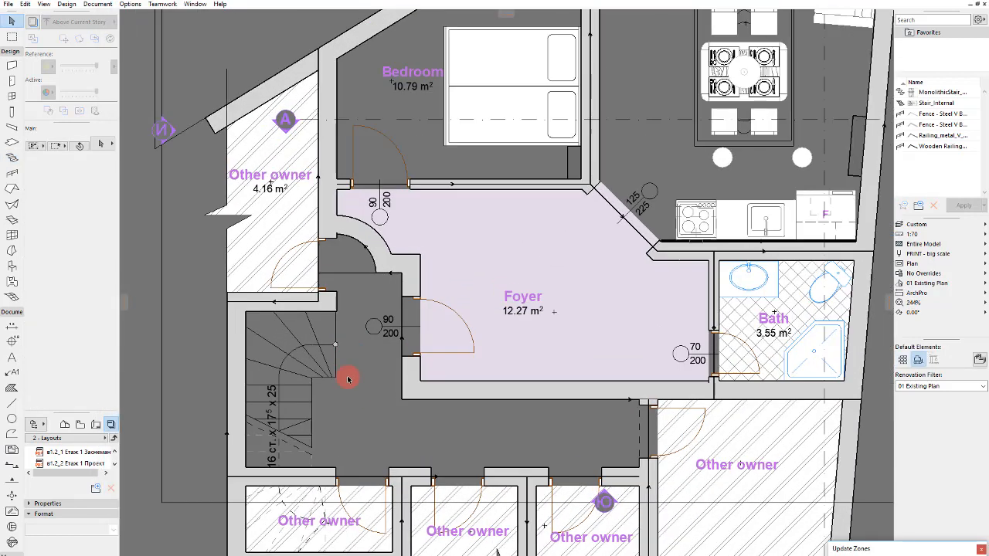
key("l")
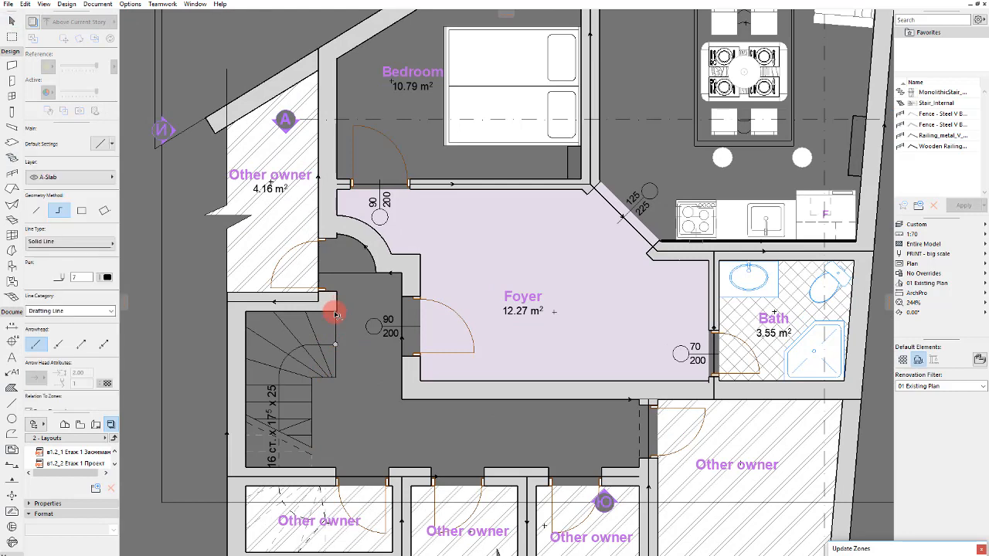
key("Escape")
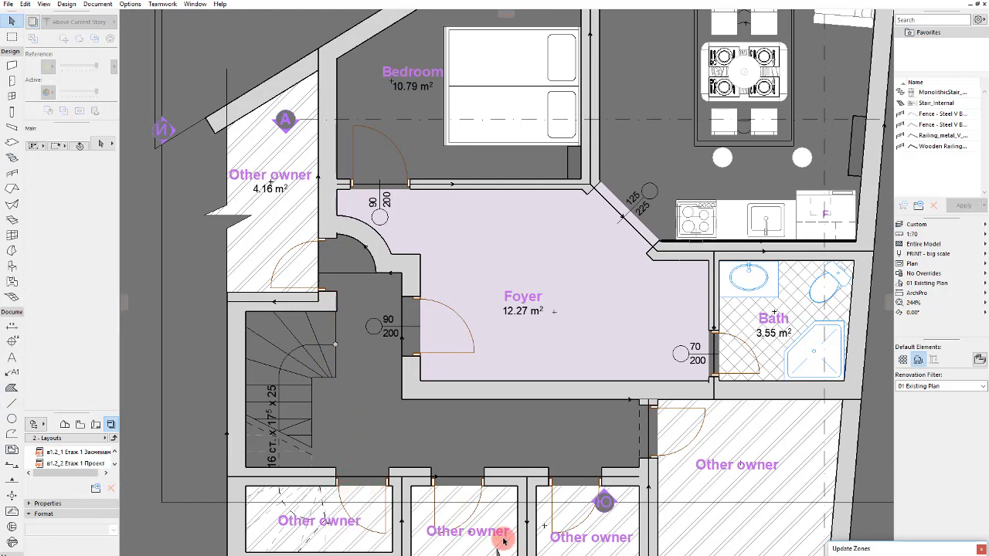
left_click(502, 541)
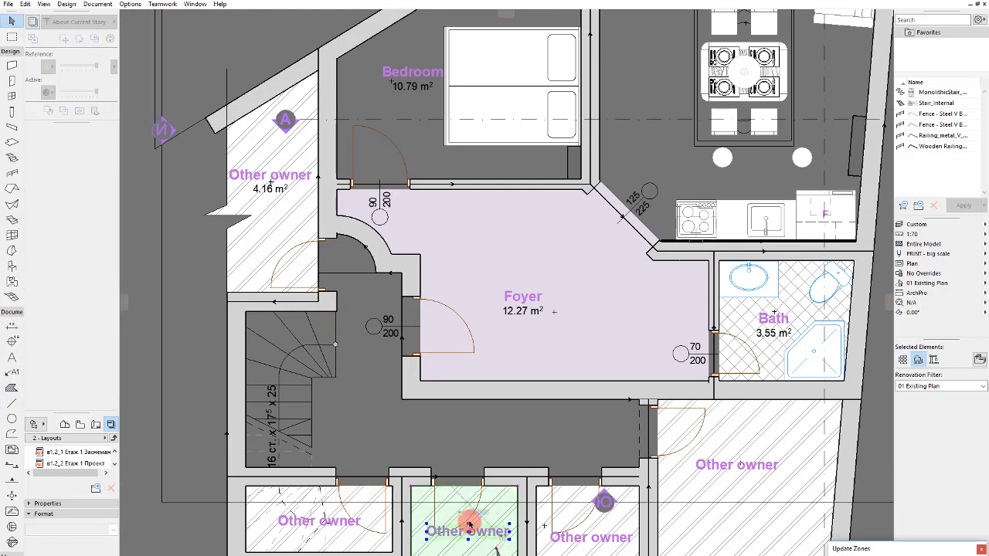
left_click(427, 426)
key("Escape")
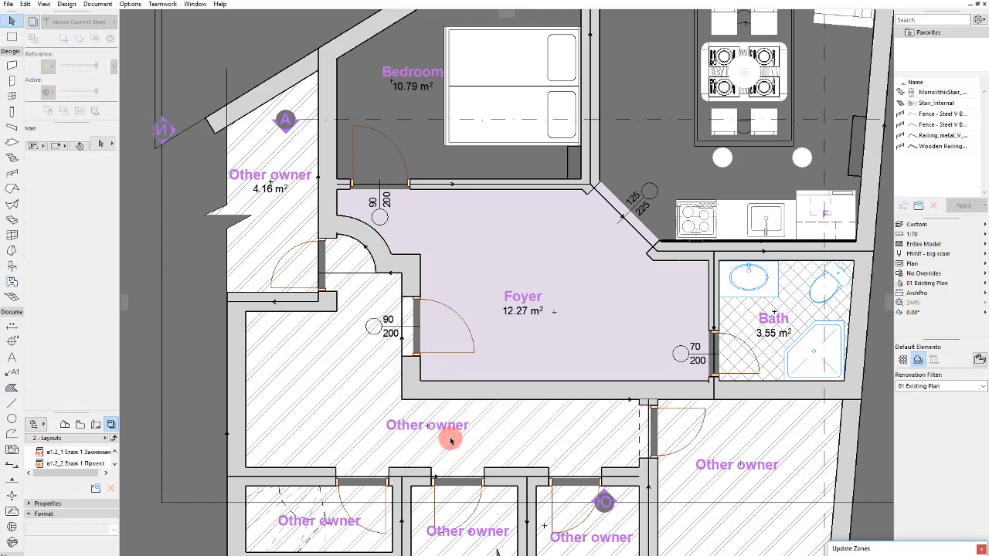
Step: Turn off the cover fill of the Other owner zone in the stair hall and corridor
left_click(450, 441)
scroll(61, 333, "down", 5)
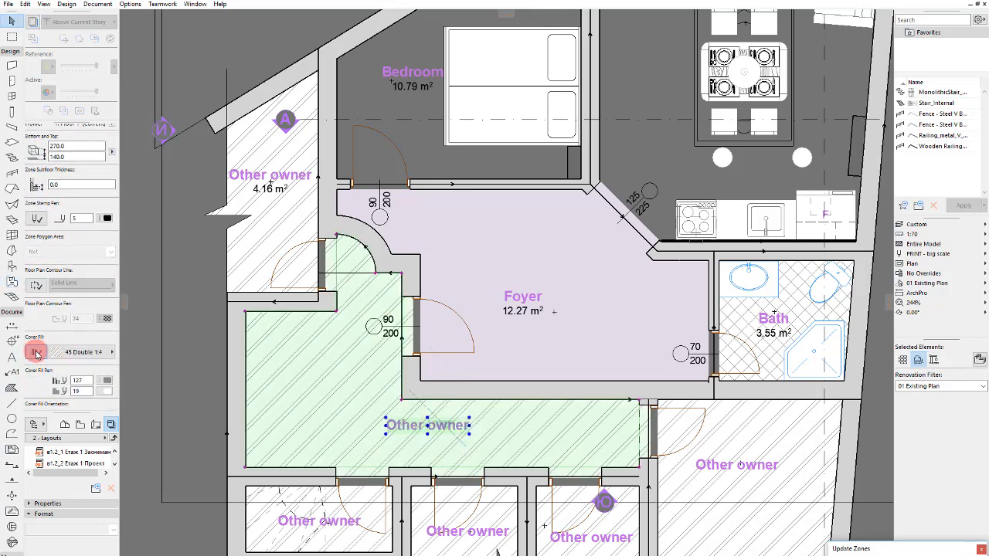
left_click(37, 352)
left_click(378, 390)
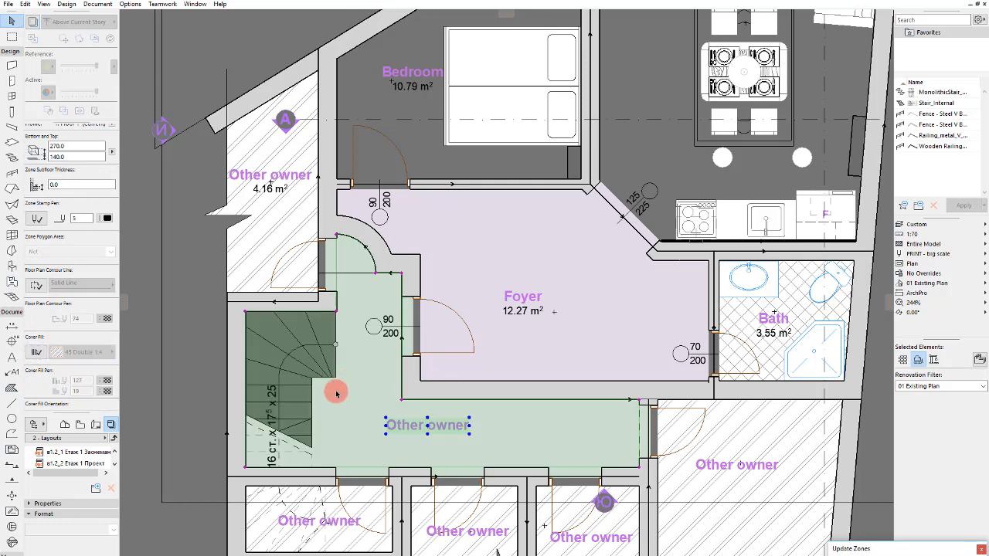
left_click(397, 428)
left_click(401, 410)
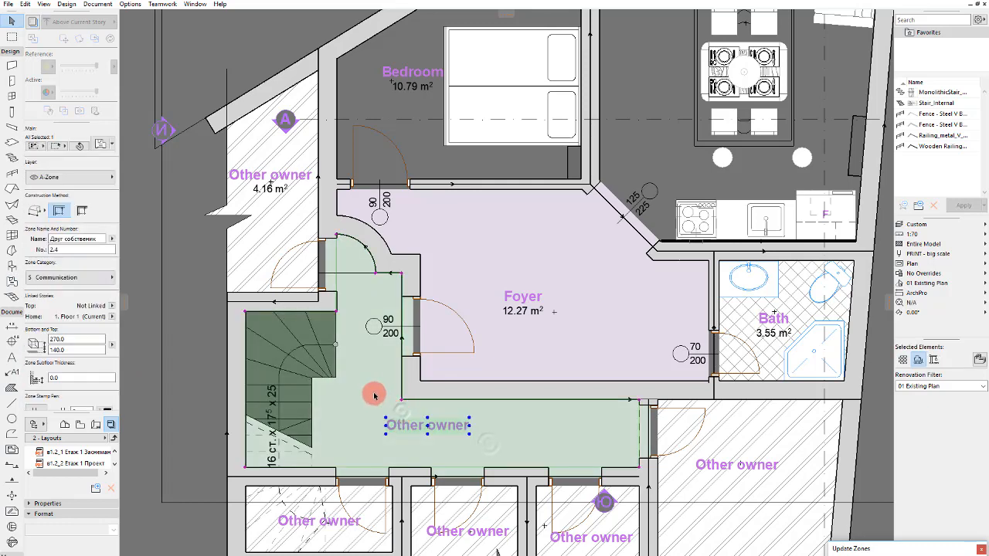
left_click(364, 393)
scroll(364, 393, "down", 3)
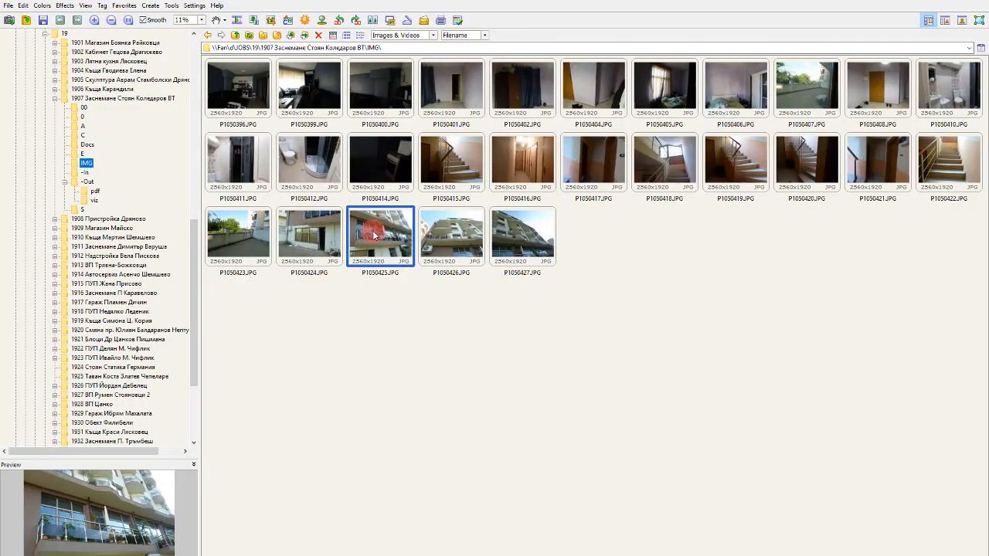
Step: View the facade photo P1050425.JPG at full size in the image viewer and close it
double_click(373, 235)
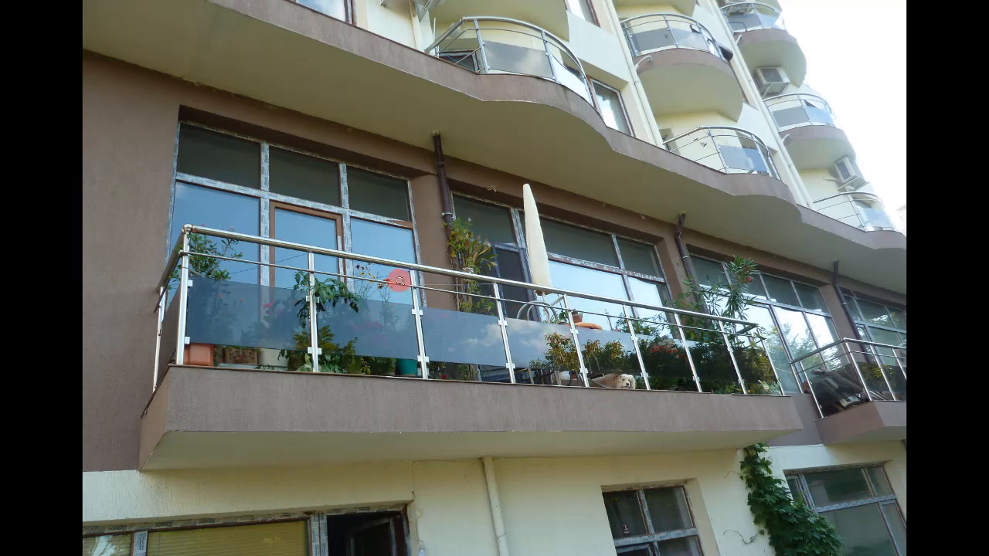
key("Escape")
key("Escape")
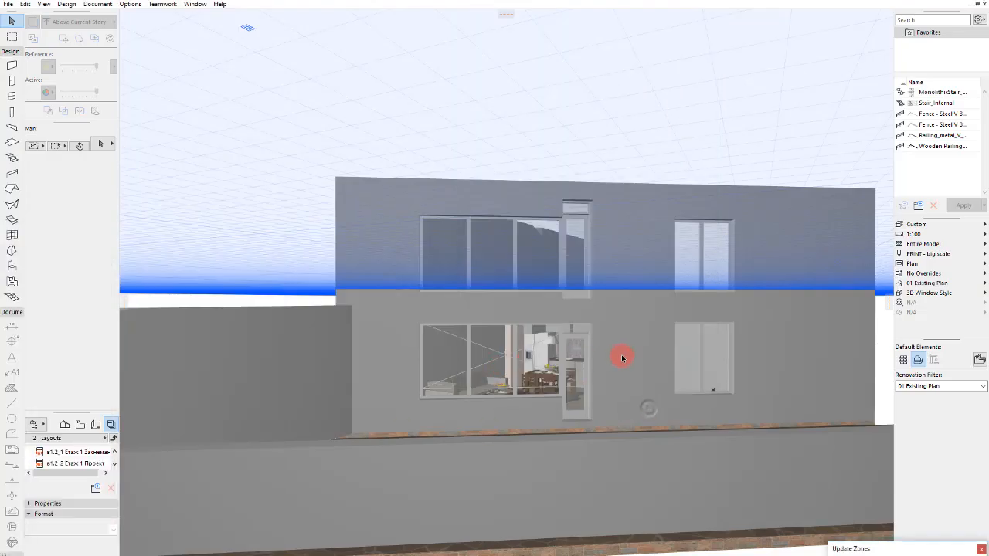
Step: Add an upper transom with transom division to the two ground-floor windows in the 3D facade view
scroll(623, 358, "up", 3)
left_click(471, 337)
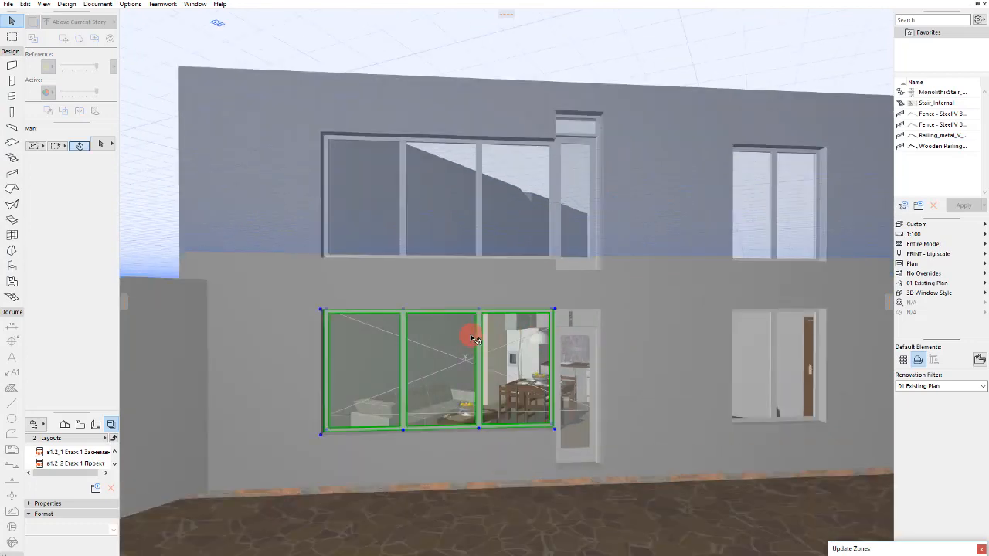
left_click(753, 335, "shift")
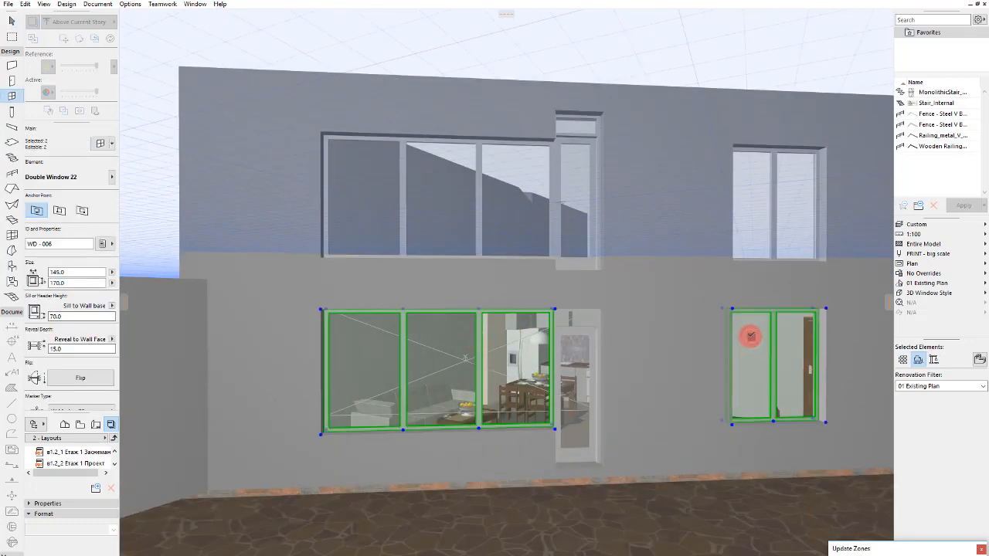
key("ctrl+t")
left_click(540, 198)
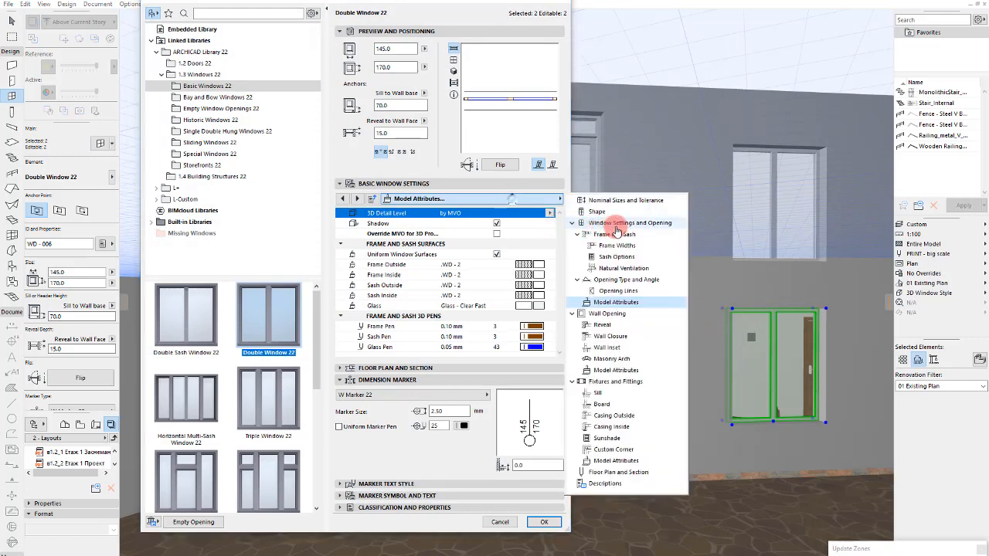
left_click(611, 212)
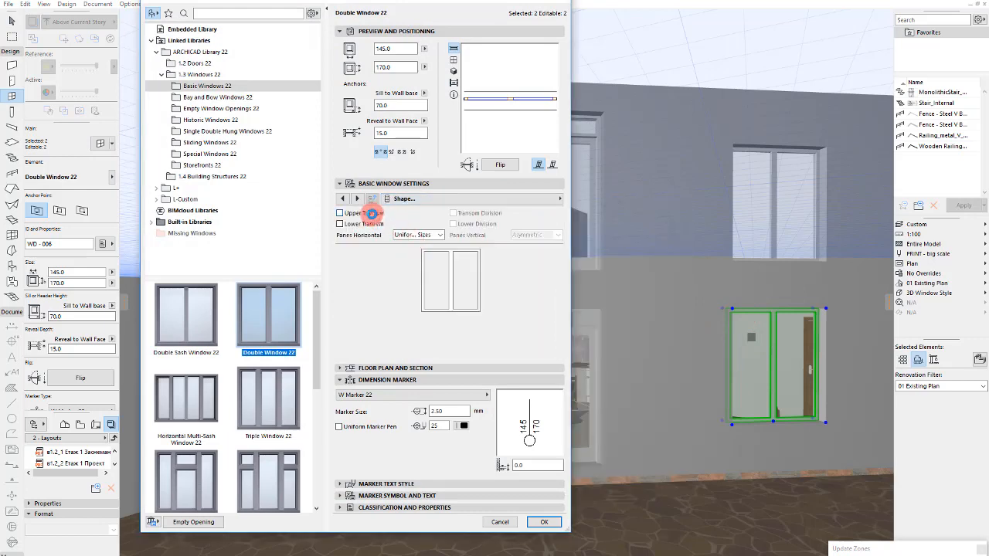
left_click(372, 214)
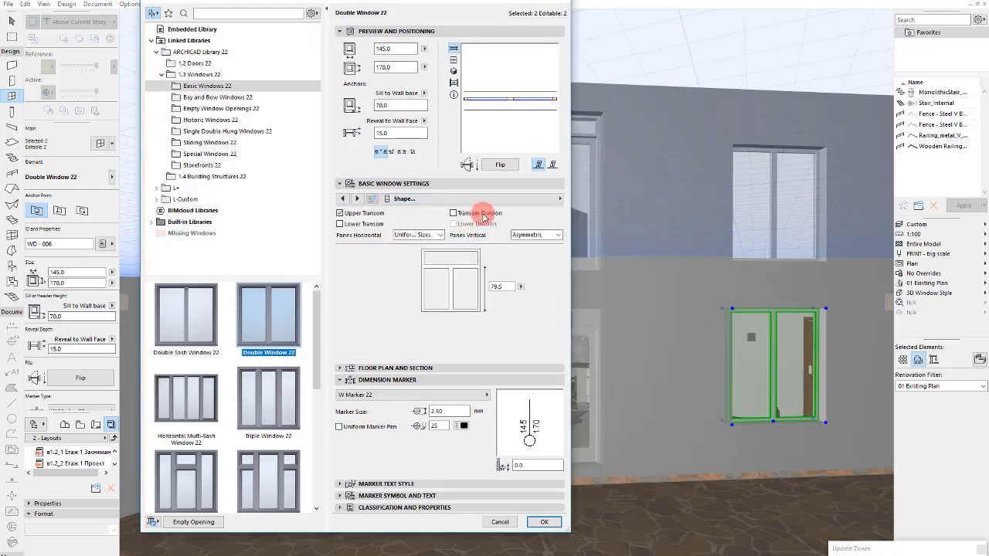
left_click(480, 215)
key("Return")
key("Escape")
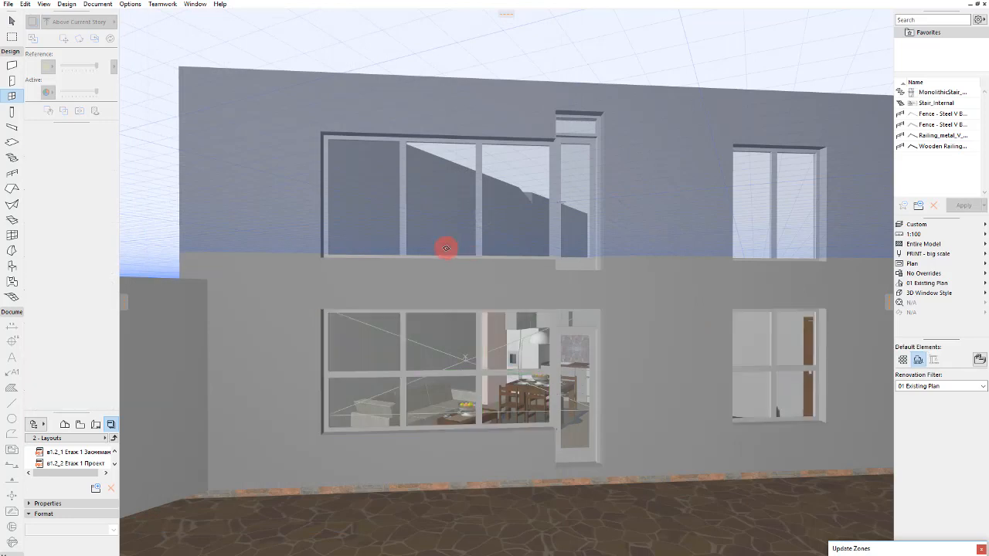
key("Escape")
Step: Raise the upper horizontal divisions of both ground-floor windows so each has a low transom row above taller lower panes
left_click(458, 340)
left_click(755, 346, "shift")
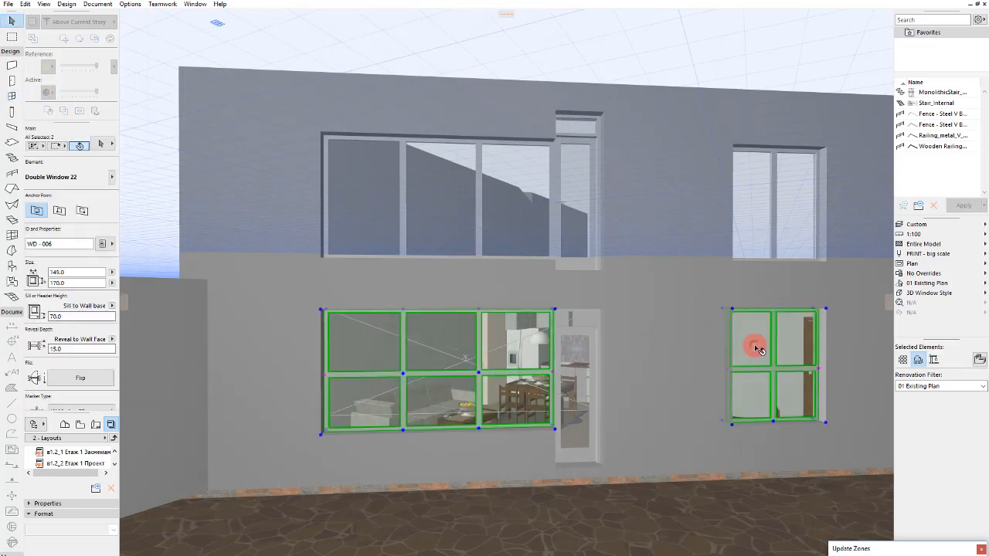
left_click(808, 363)
left_click(819, 369)
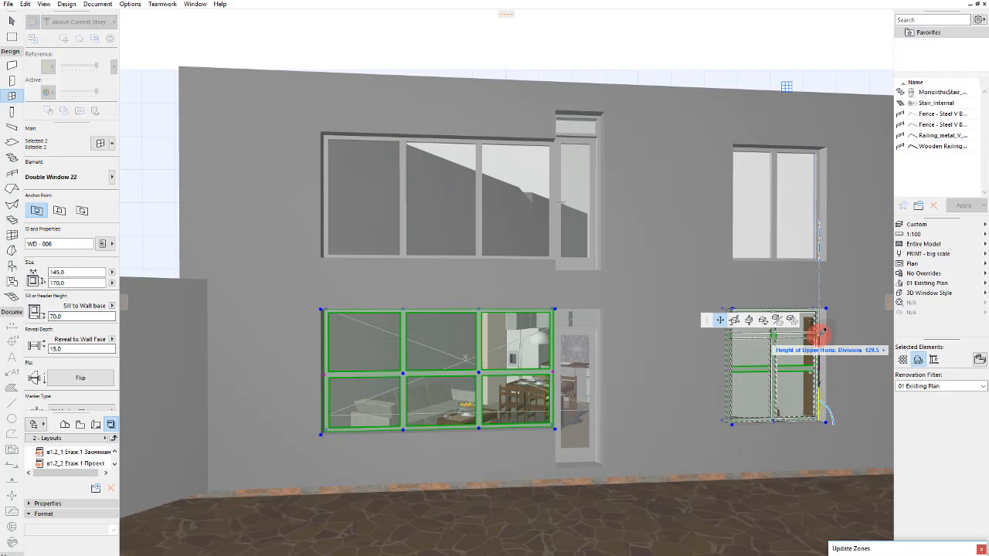
left_click(821, 332)
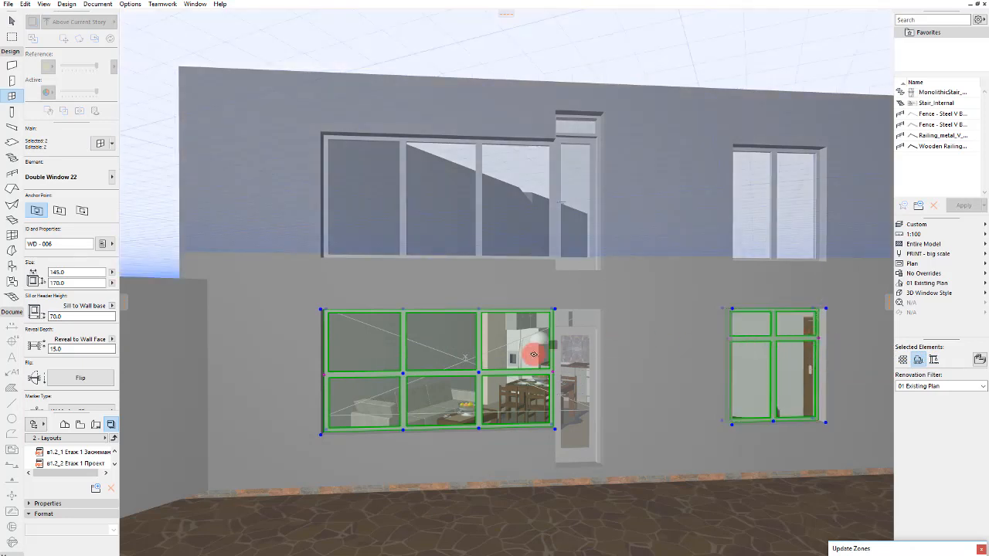
left_click(555, 372)
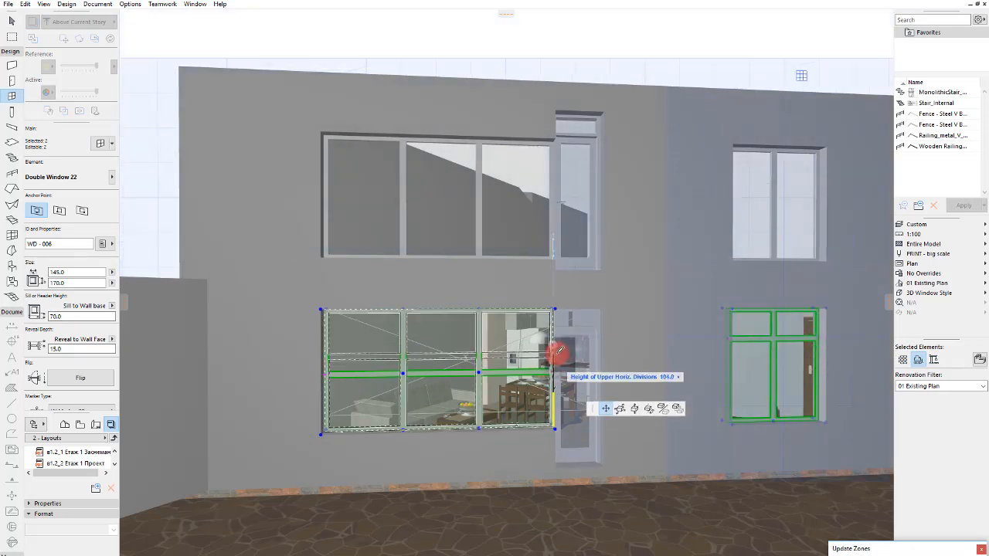
left_click(557, 350)
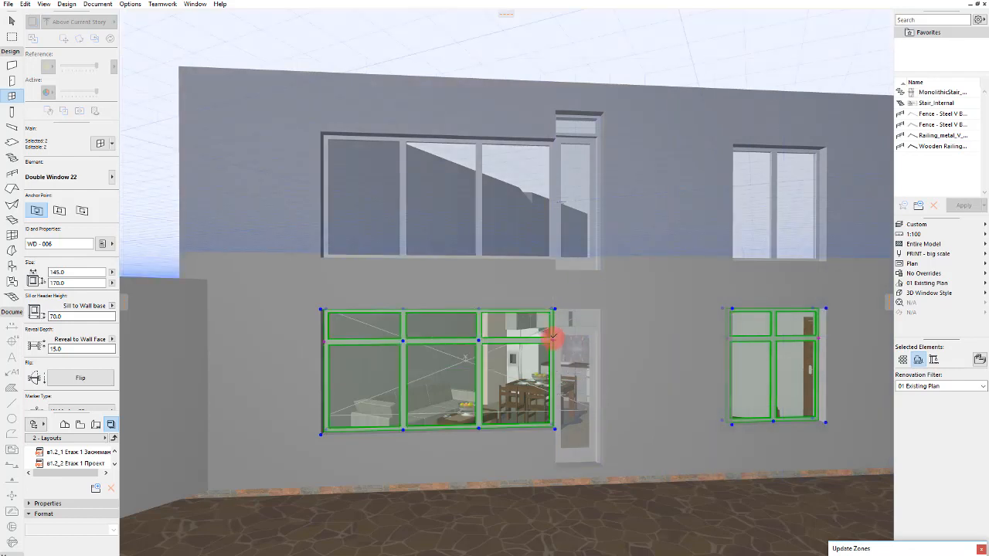
key("Escape")
Step: Set the transom height of the ground-floor balcony door to about 42 cm
scroll(573, 339, "up", 3)
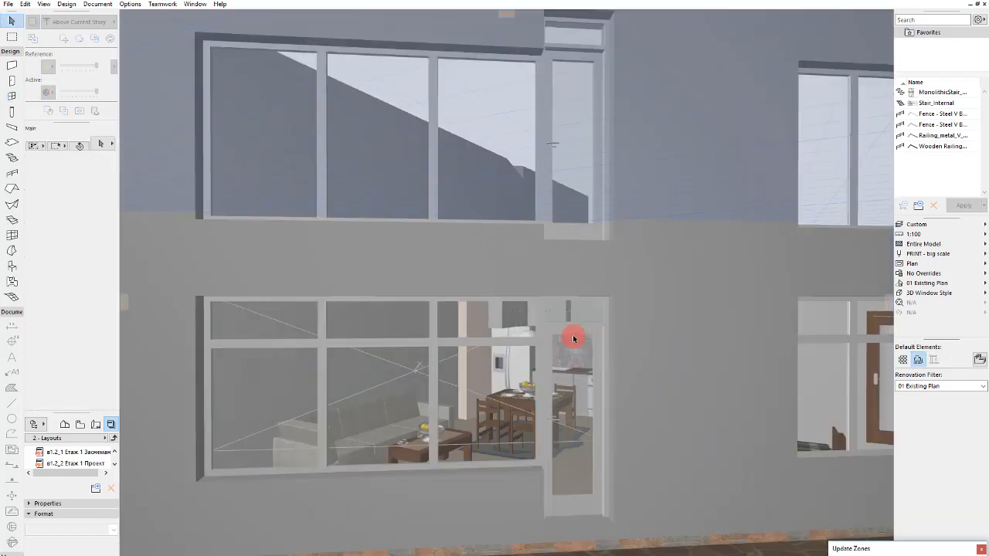
left_click(572, 337)
left_click(605, 324)
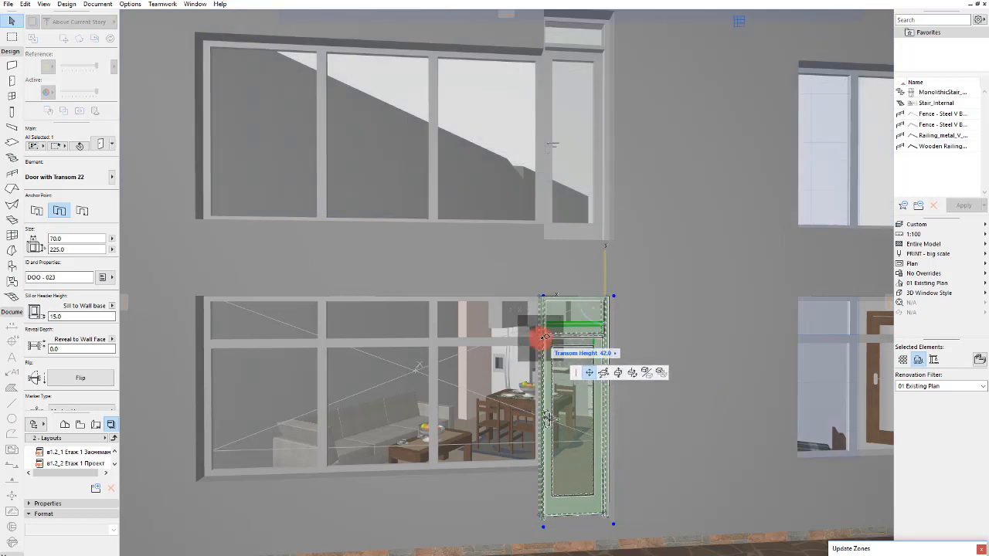
left_click(540, 338)
key("Escape")
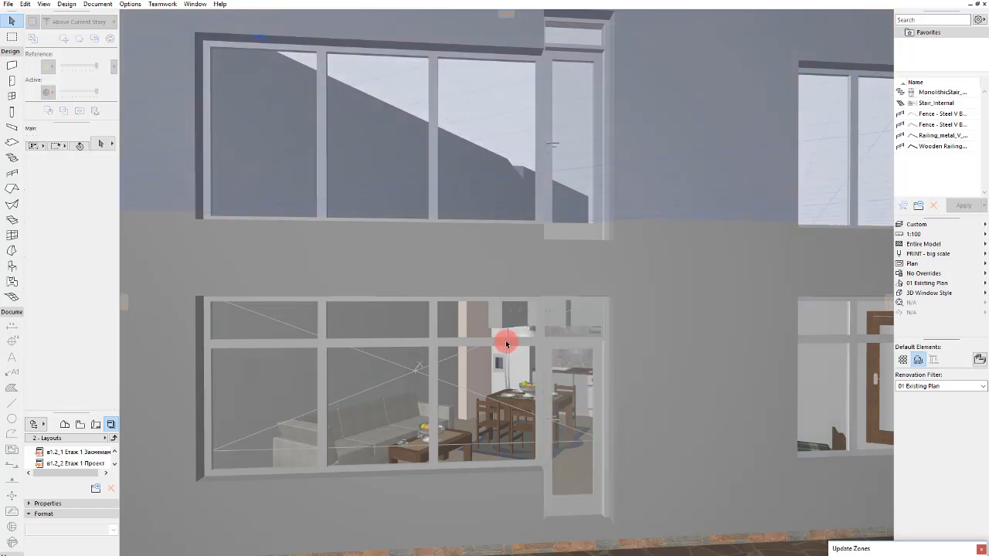
Step: Raise the ground-floor triple window's upper division slightly and line up the adjacent door's transom with it at about 35 cm height
left_click(507, 344)
left_click(540, 342)
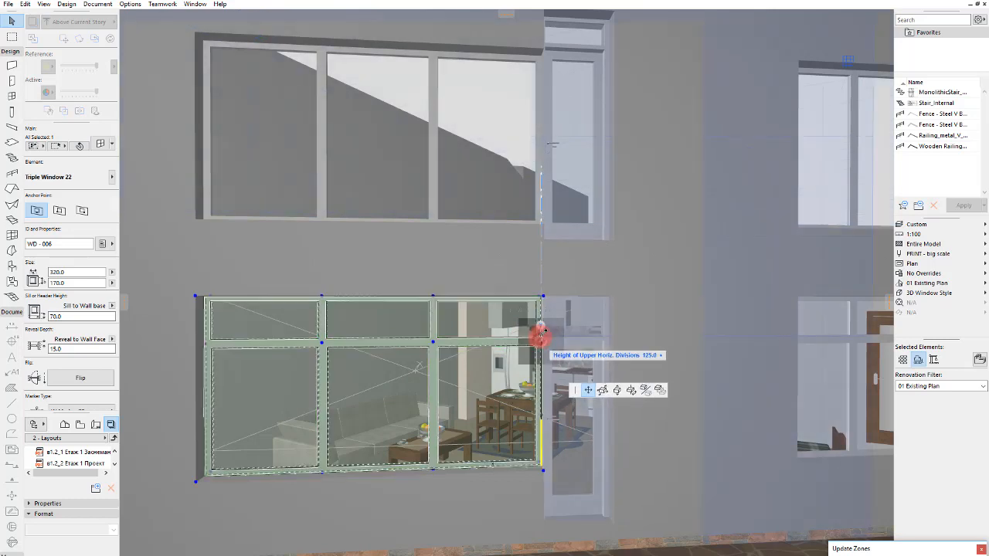
left_click(544, 332)
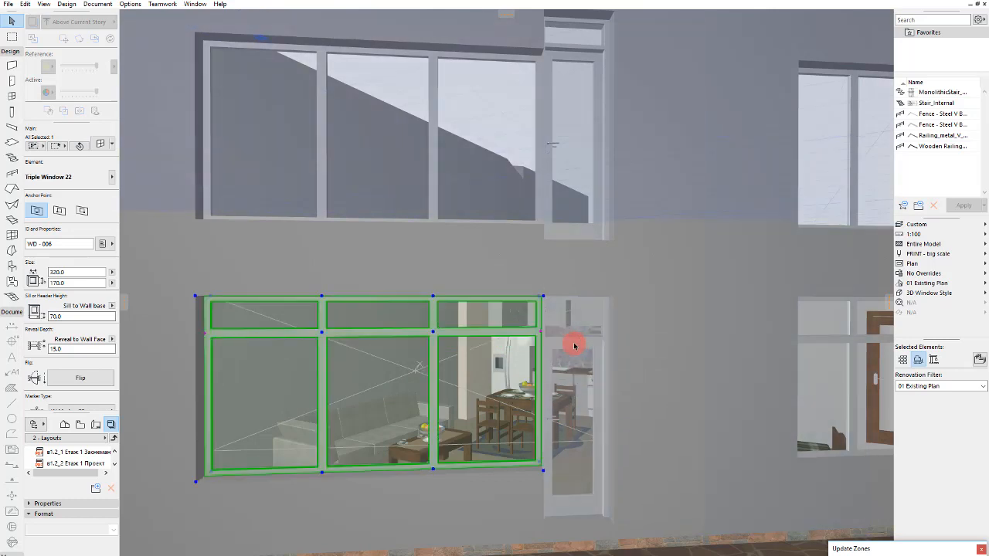
left_click(578, 346)
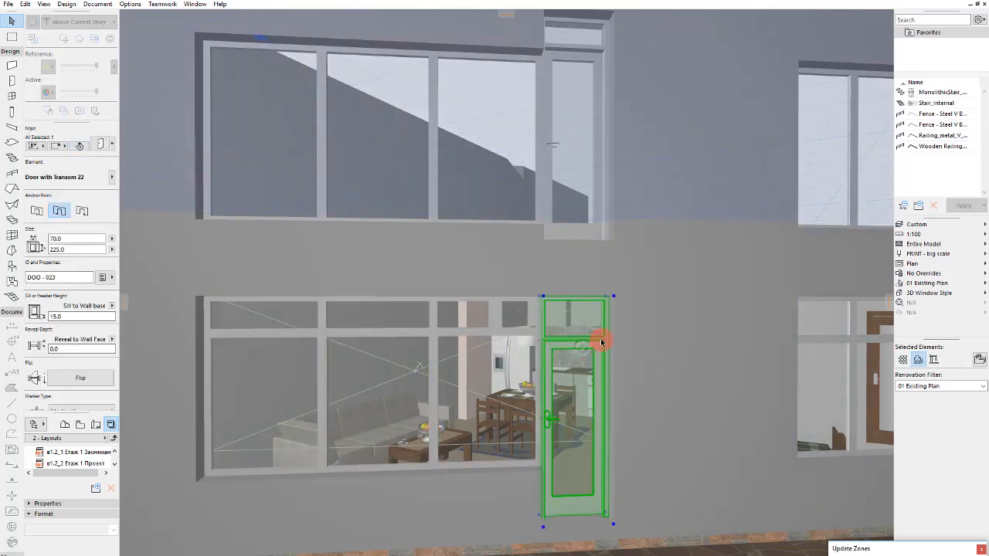
left_click(606, 342)
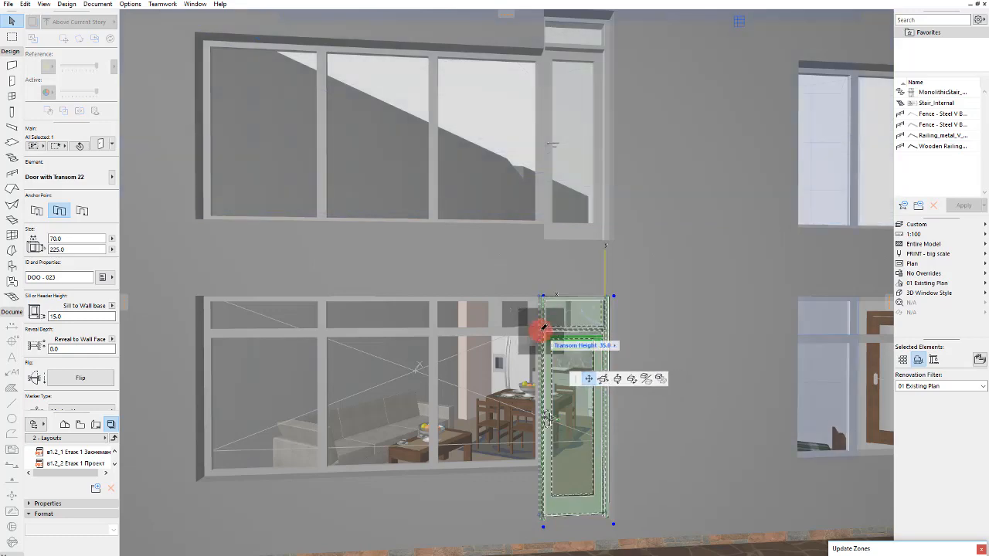
left_click(543, 328)
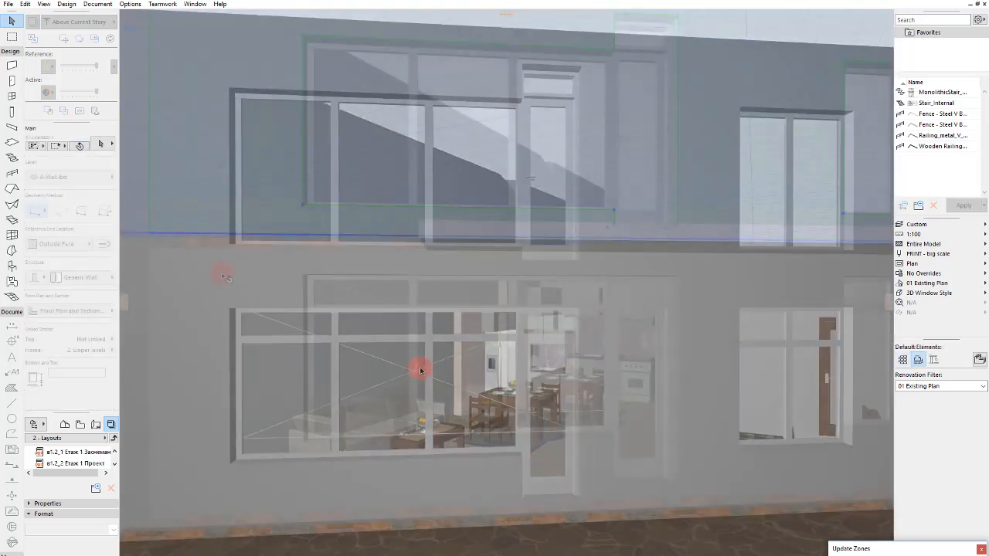
Step: Override the outside surface of the ground-floor and upper-floor facade walls with the light pink Face finish
left_click(222, 282)
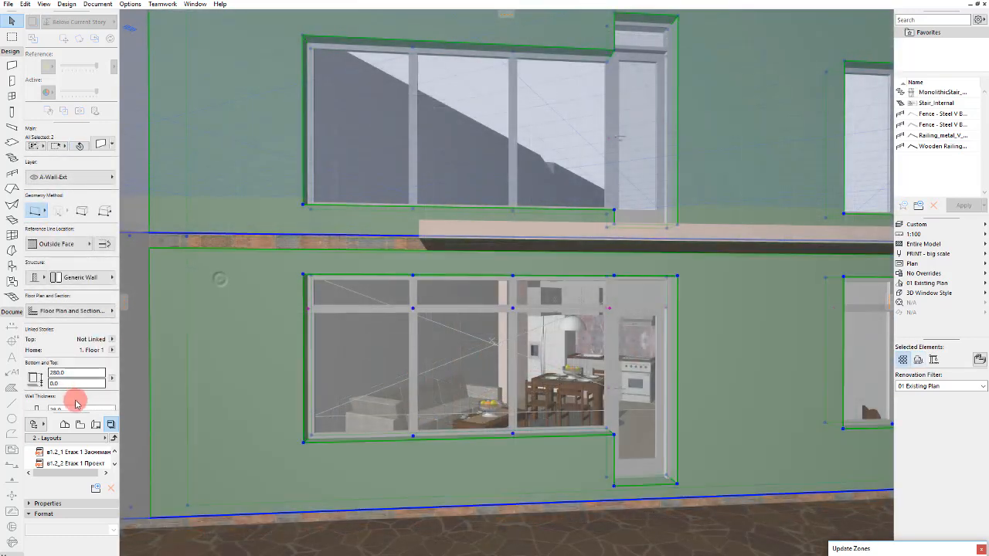
scroll(54, 378, "down", 5)
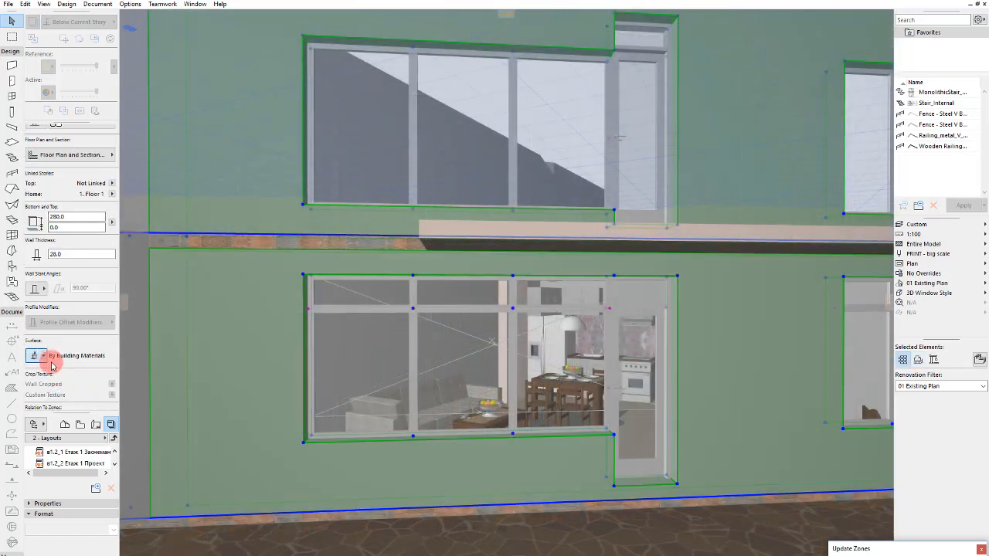
left_click(48, 359)
left_click(49, 390)
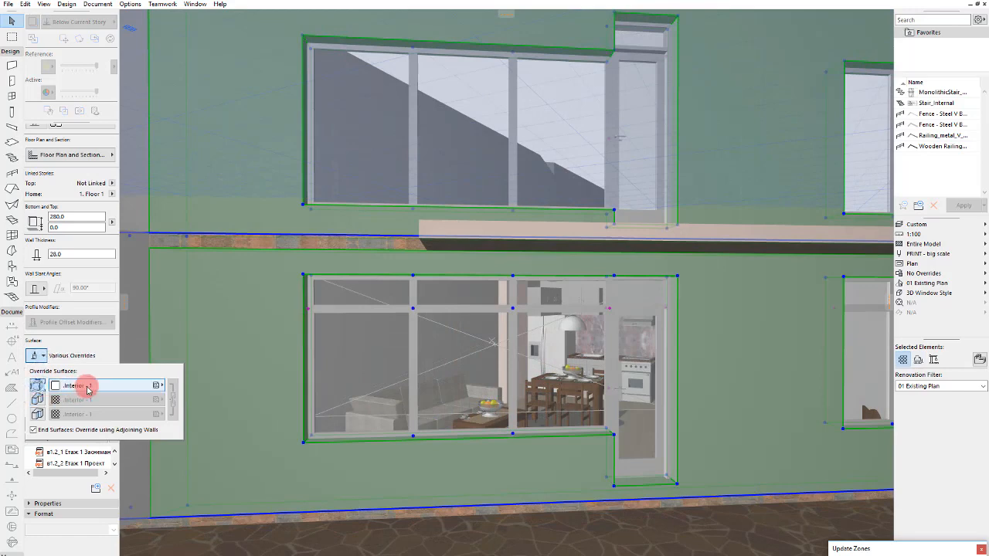
left_click(61, 387)
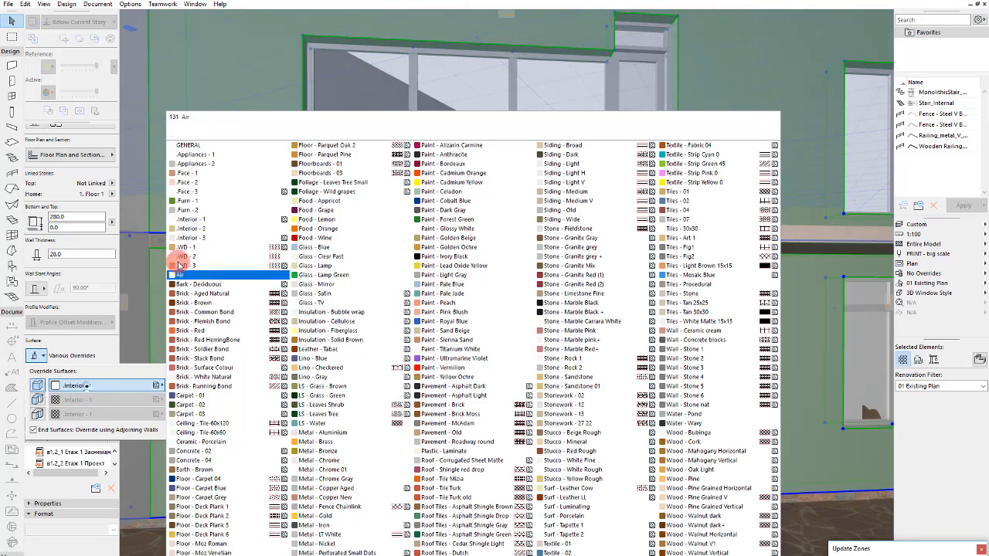
left_click(199, 193)
key("Escape")
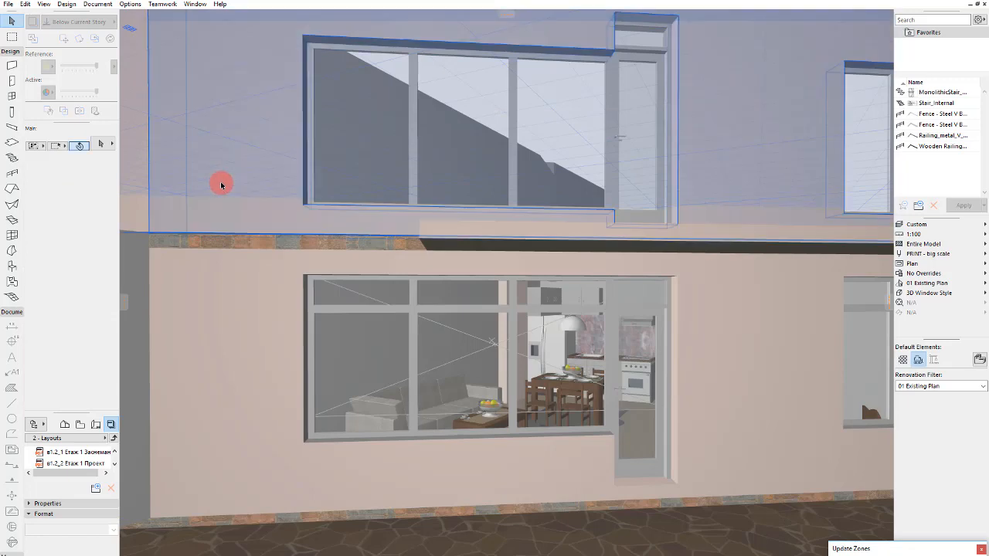
Step: Override the outside surface of the upper-floor facade wall with the brown Face - 1 finish
left_click(221, 182)
scroll(59, 327, "down", 5)
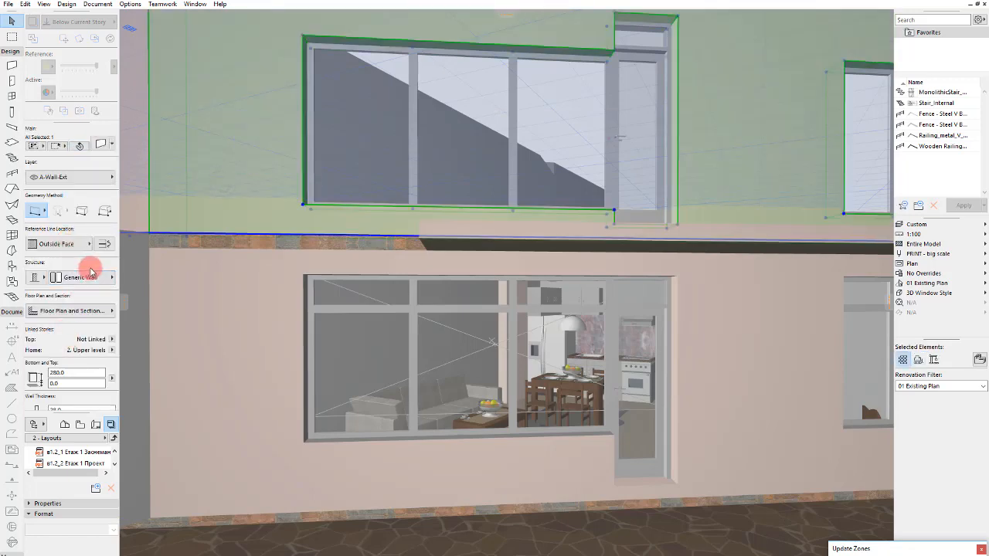
left_click(35, 279)
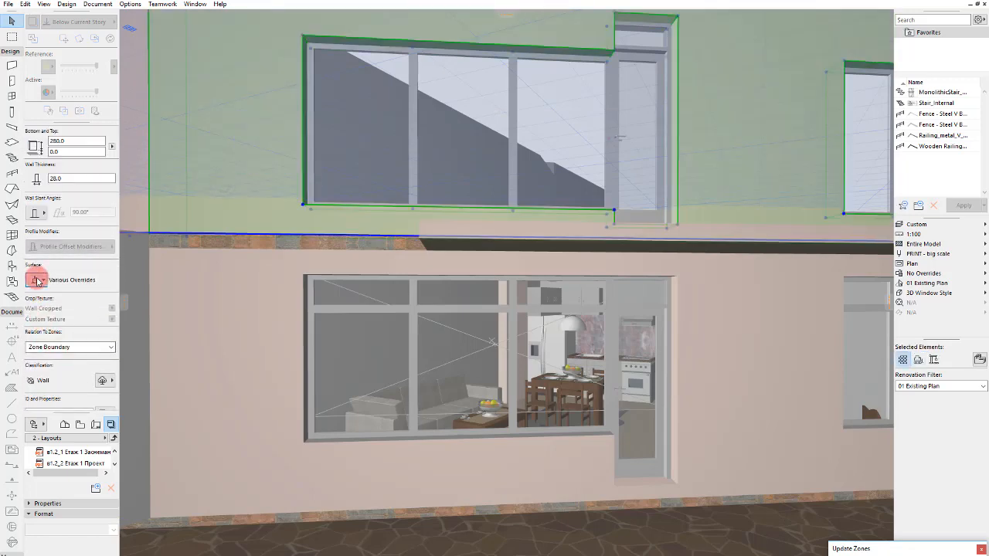
left_click(59, 310)
left_click(237, 176)
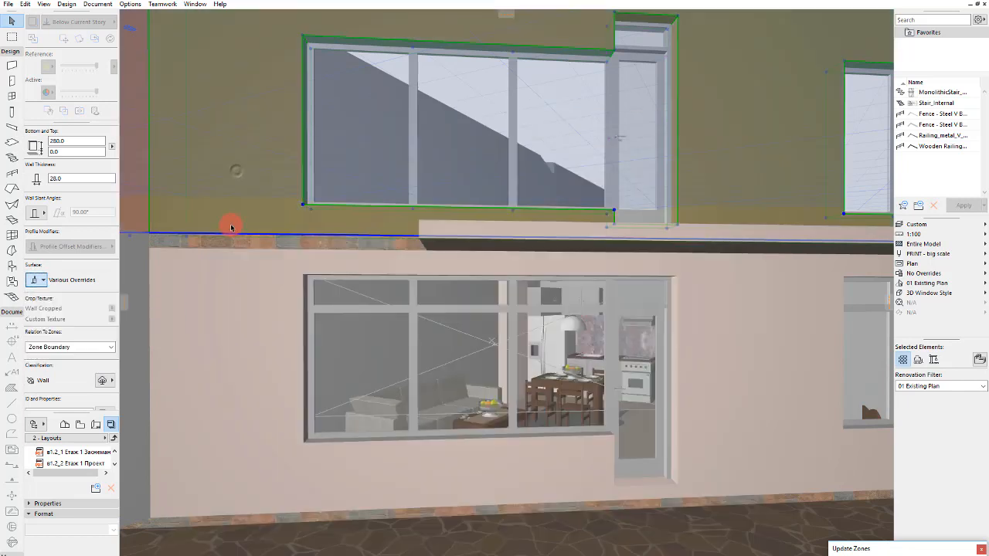
Step: Override the edge surface of the floor slab between the two facade walls with Face - 1
left_click(252, 243)
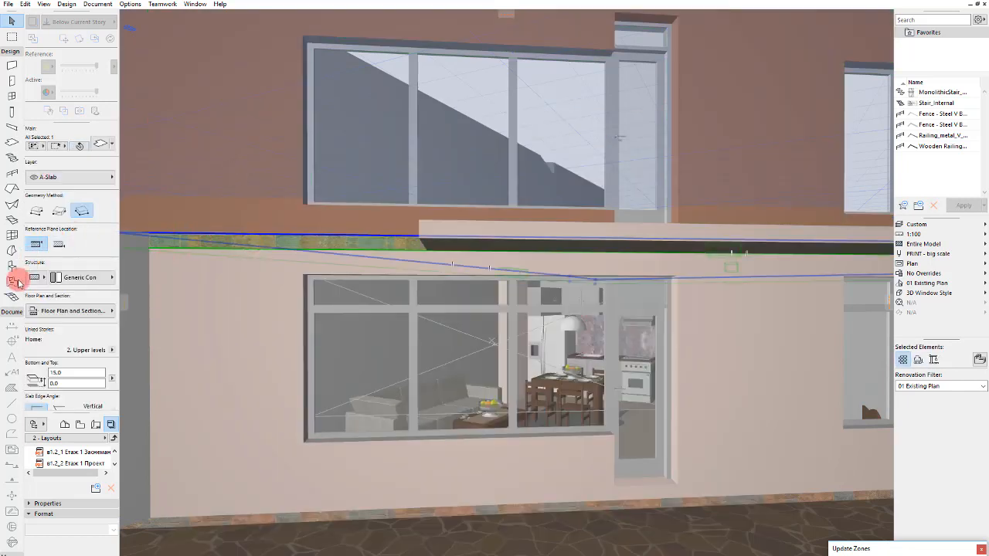
scroll(21, 346, "down", 3)
left_click(35, 328)
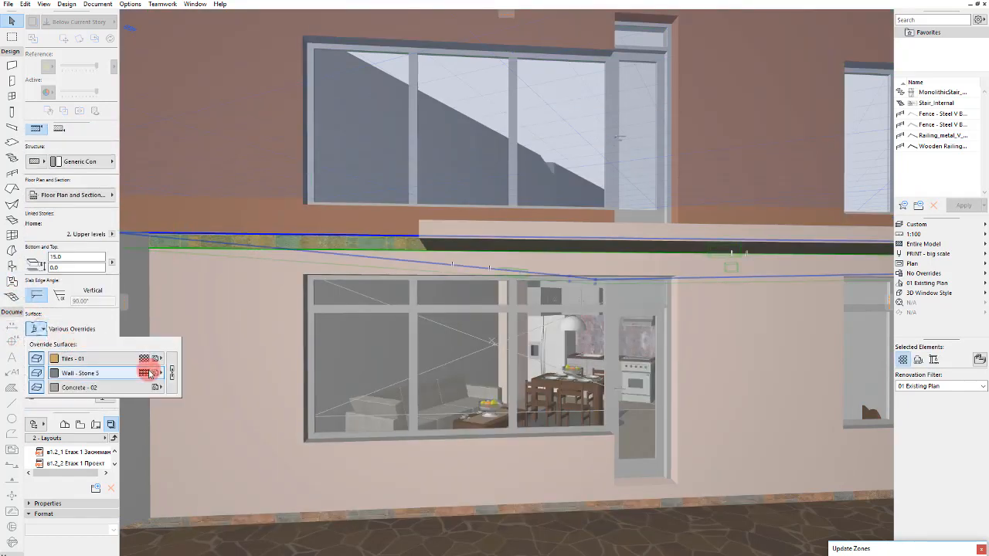
left_click(126, 358)
left_click(119, 372)
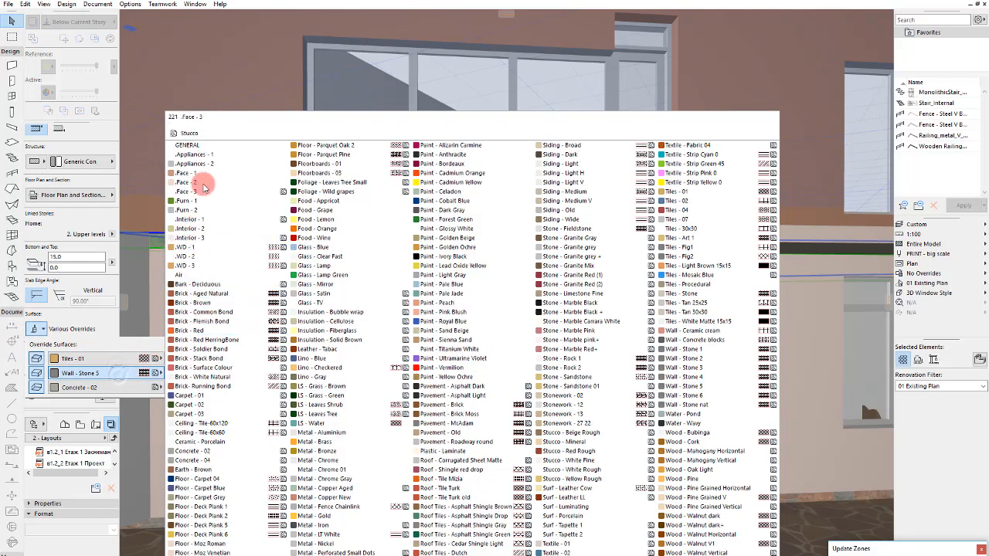
left_click(206, 174)
Step: Give the edge of the projecting balcony slab the same brown finish as the upper facade wall
left_click(473, 230)
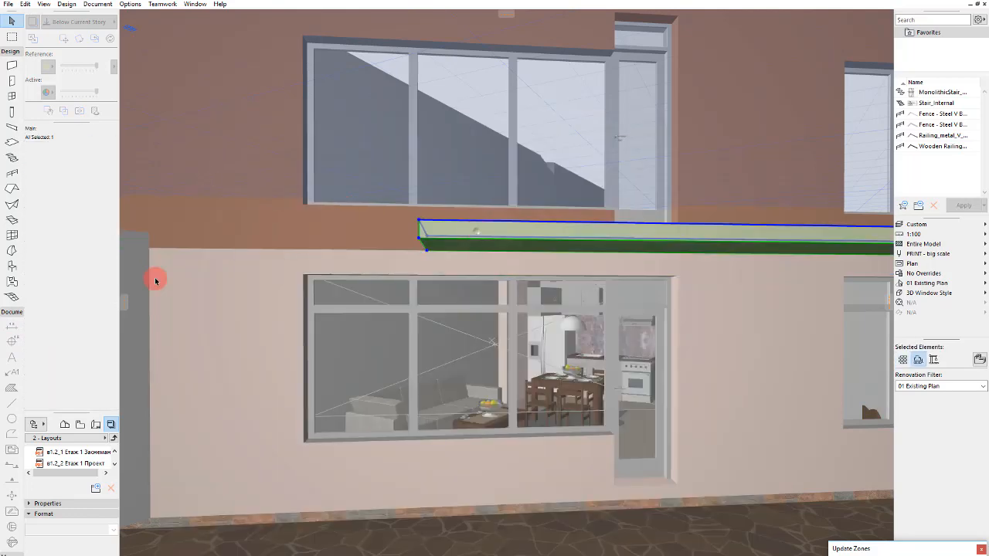
left_click(11, 265)
scroll(507, 302, "up", 5)
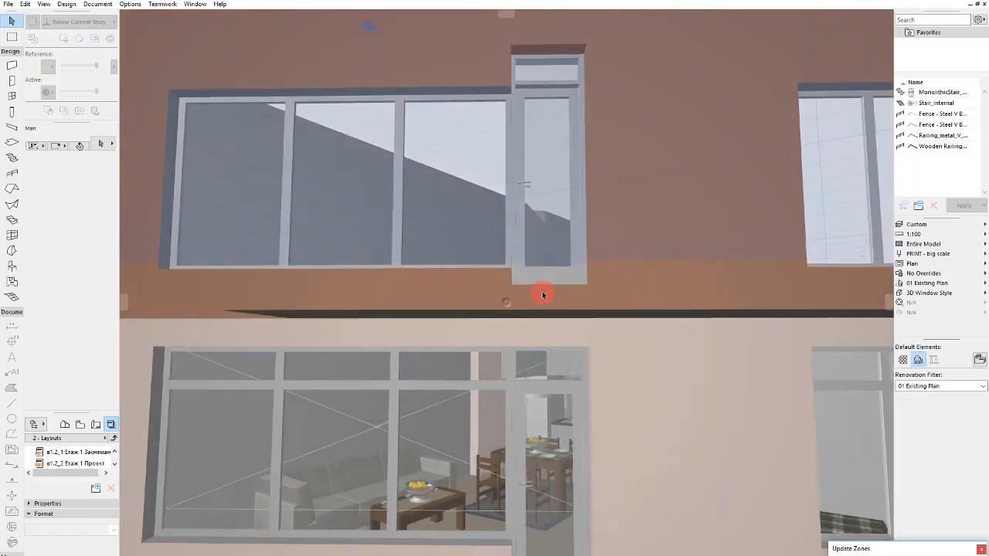
Step: Move the upper-floor triple window one pane width along the facade toward the double window
scroll(459, 410, "down", 8)
scroll(530, 229, "up", 6)
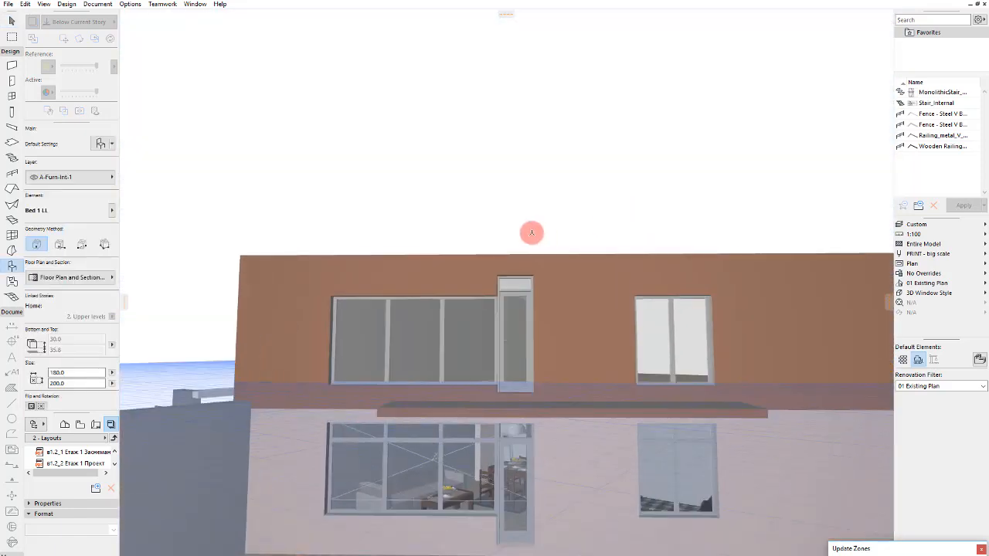
key("Escape")
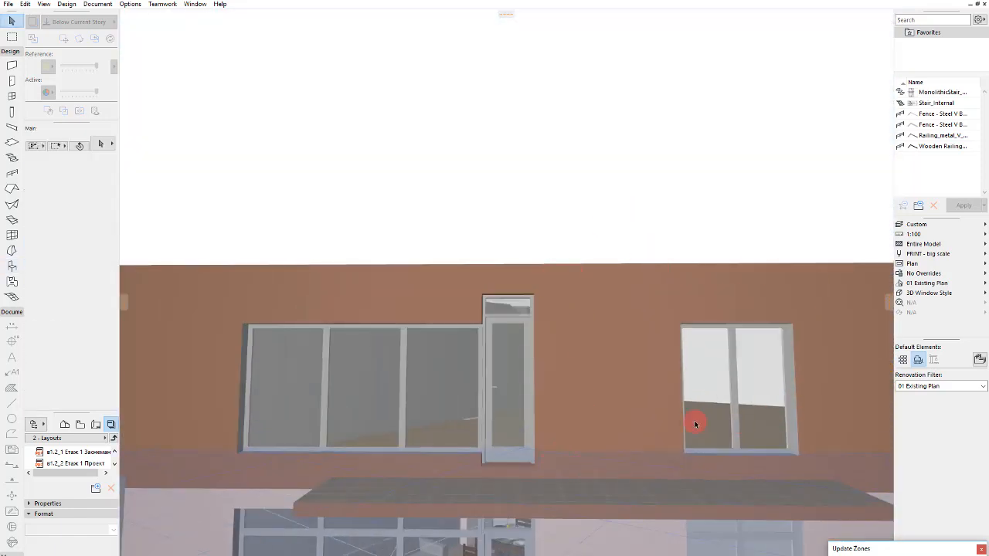
left_click(365, 384)
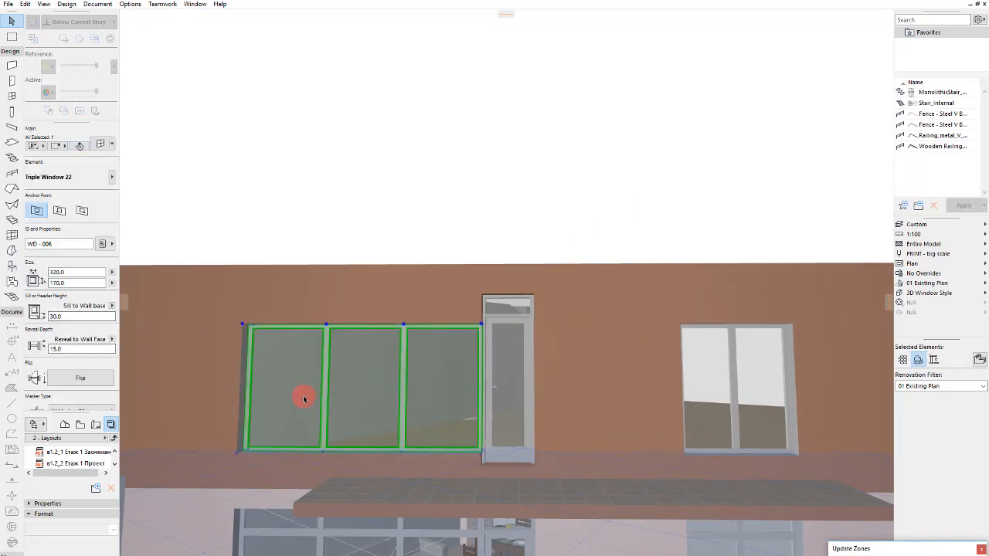
left_click_drag(238, 457, 417, 358)
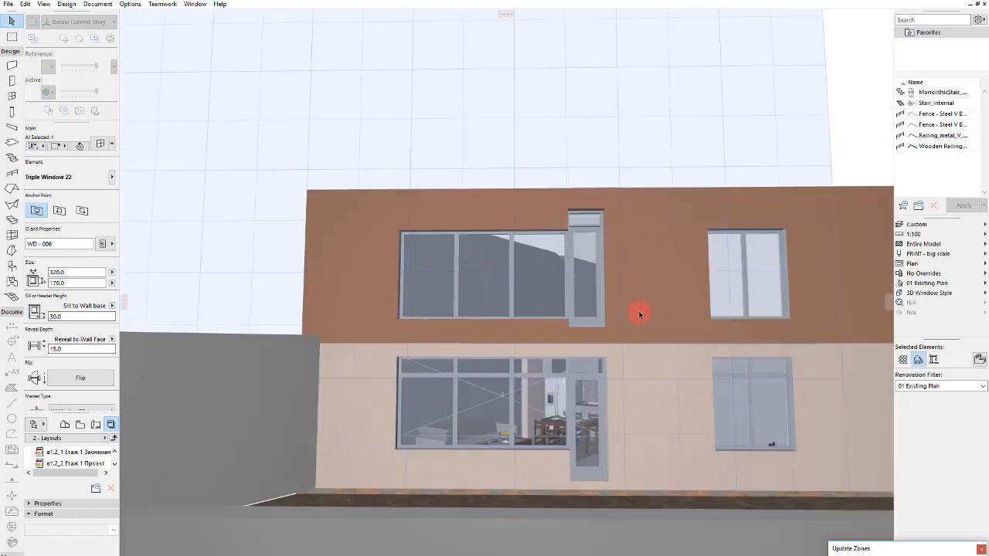
left_click_drag(638, 316, 454, 323)
key("Escape")
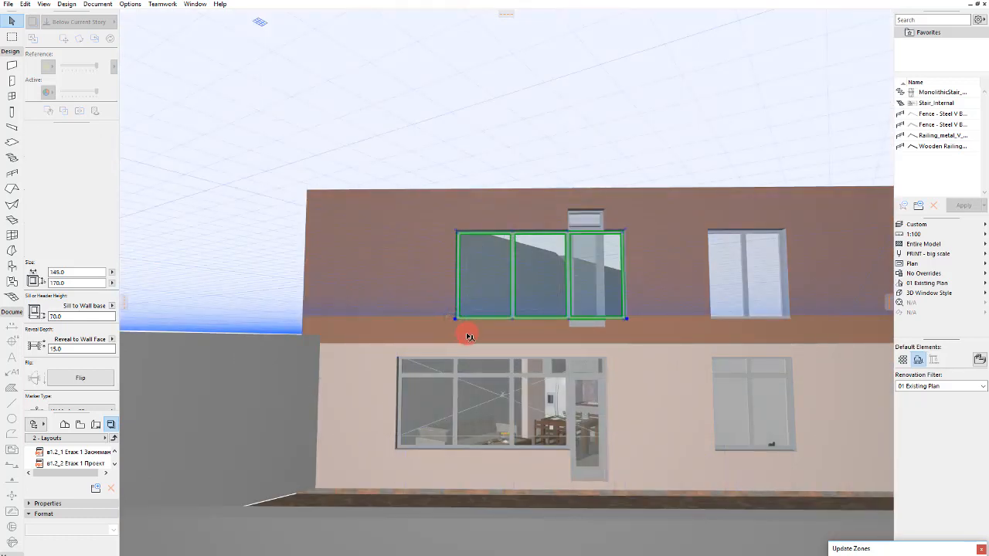
scroll(491, 445, "up", 1)
scroll(536, 376, "up", 2)
scroll(625, 253, "down", 2)
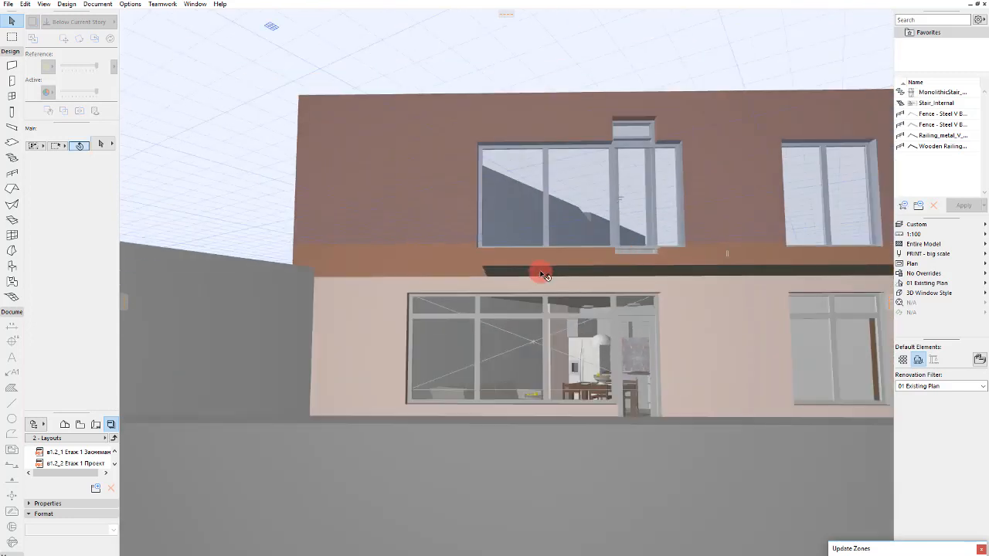
Step: Shift the end of the balcony slab and the upper-floor triple window about one more pane width toward the double window
left_click(545, 275)
mouse_move(488, 280)
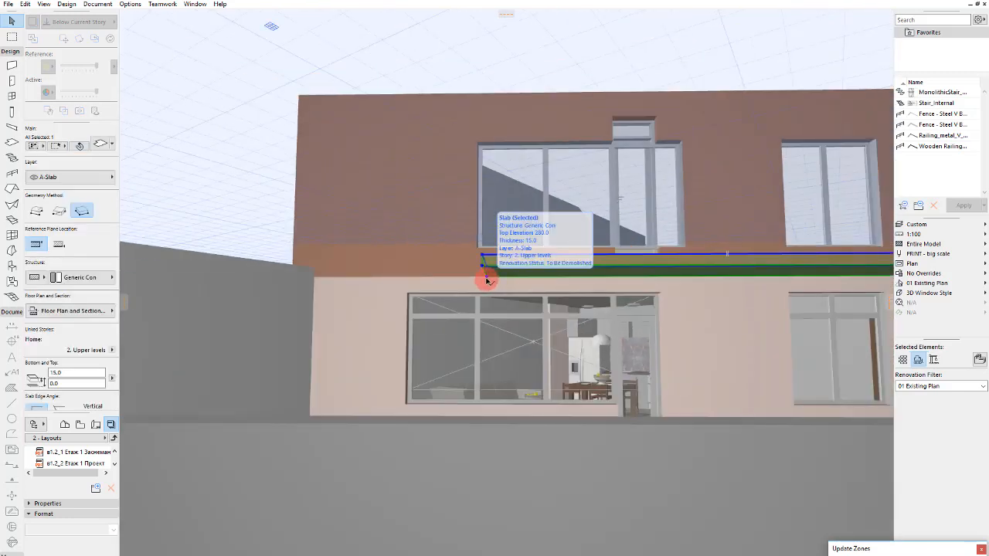
left_click_drag(487, 279, 441, 286)
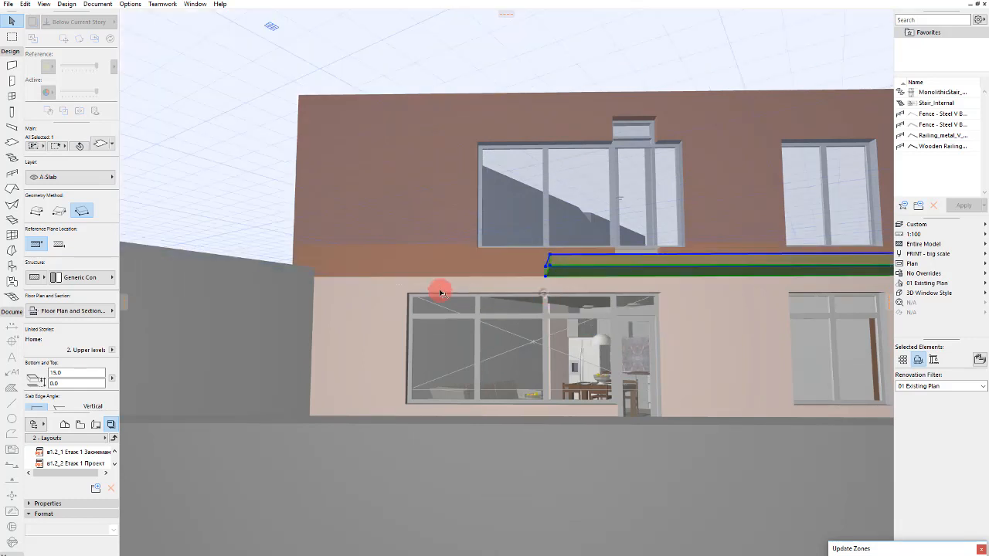
left_click(495, 211)
left_click_drag(477, 249, 468, 305)
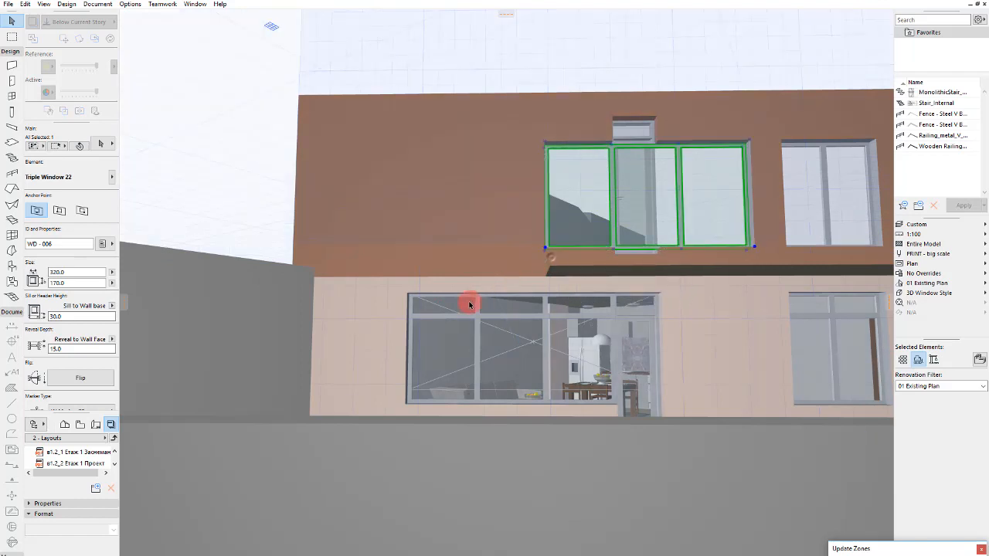
Step: Stretch the upper-floor triple window to a height of 210, level with the top of the overlapping door
key("Escape")
scroll(713, 180, "down", 3)
scroll(713, 180, "up", 2)
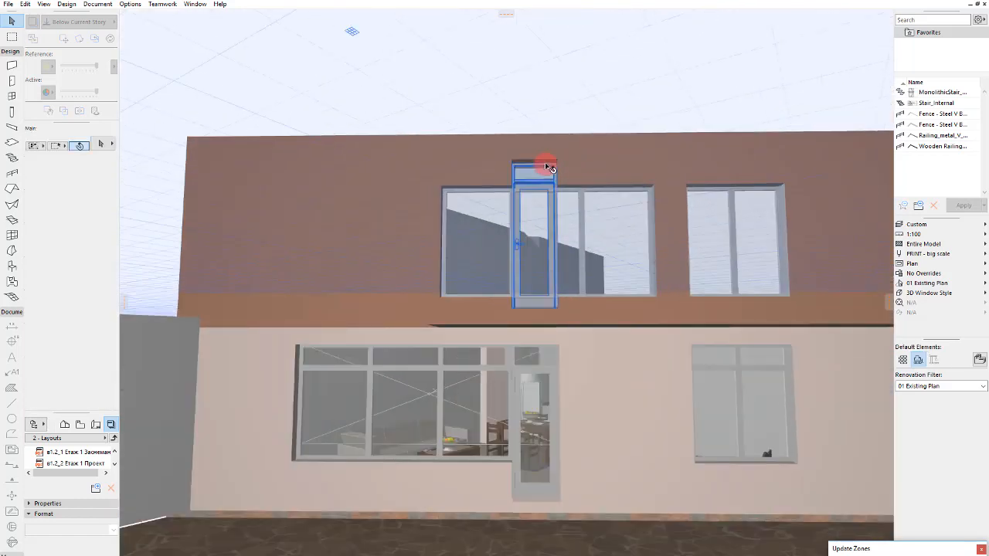
left_click(538, 170)
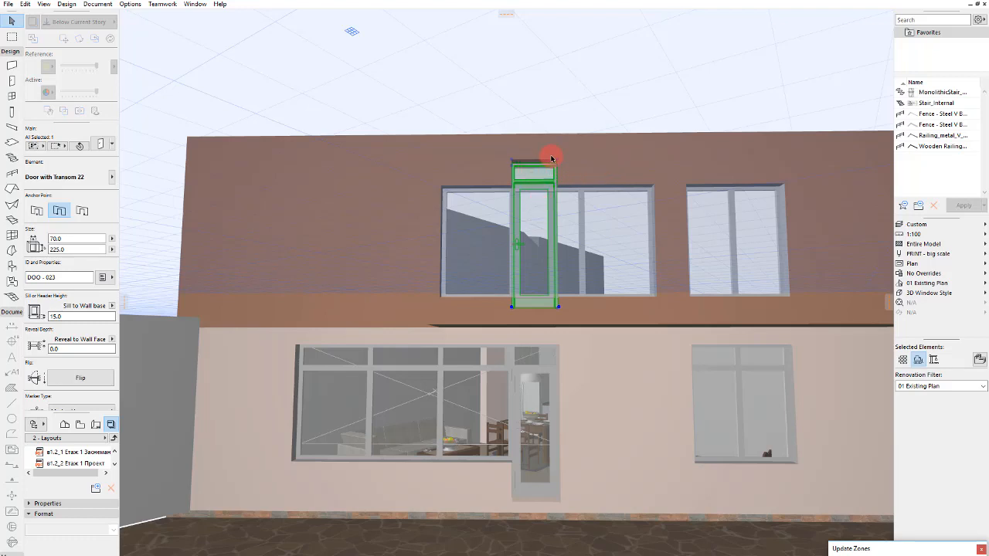
left_click(595, 218)
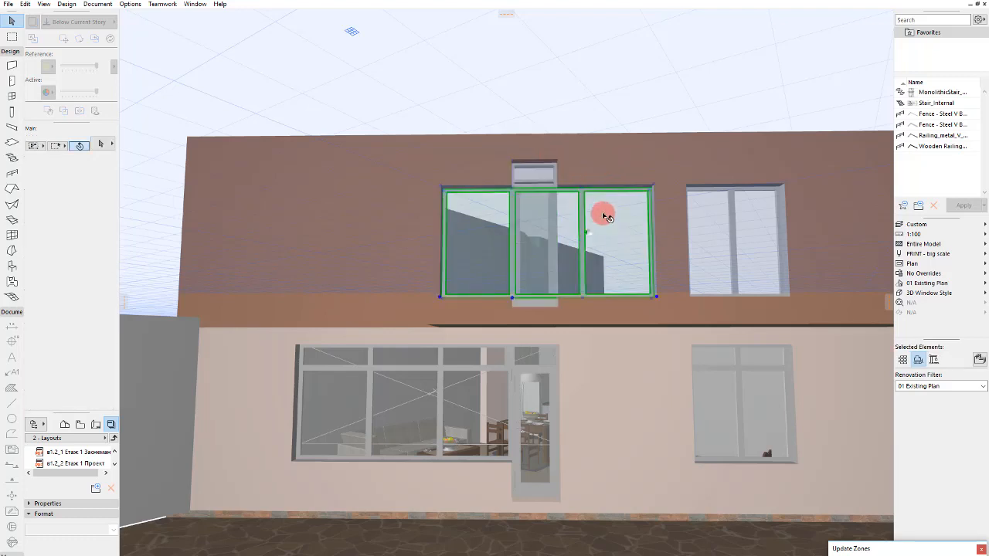
left_click(652, 187)
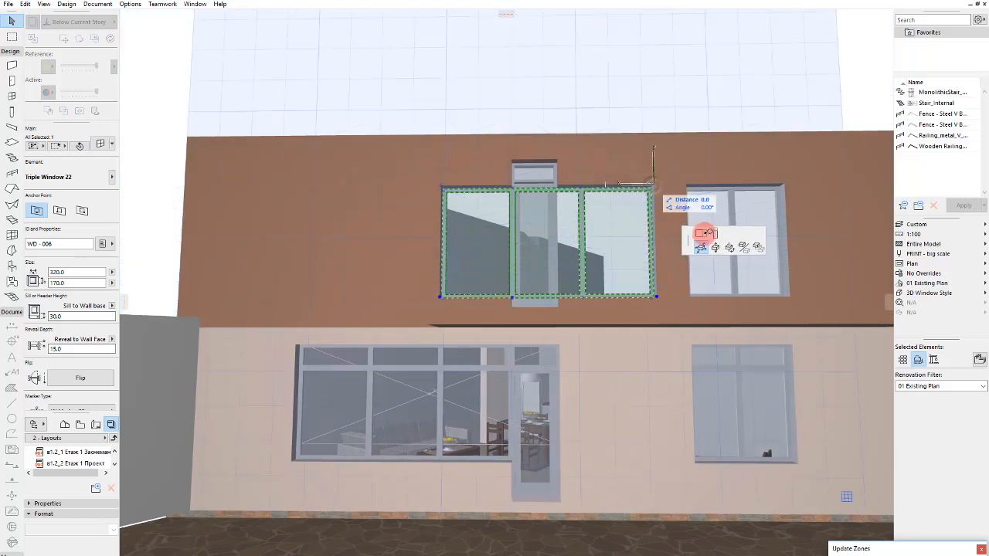
left_click(689, 229)
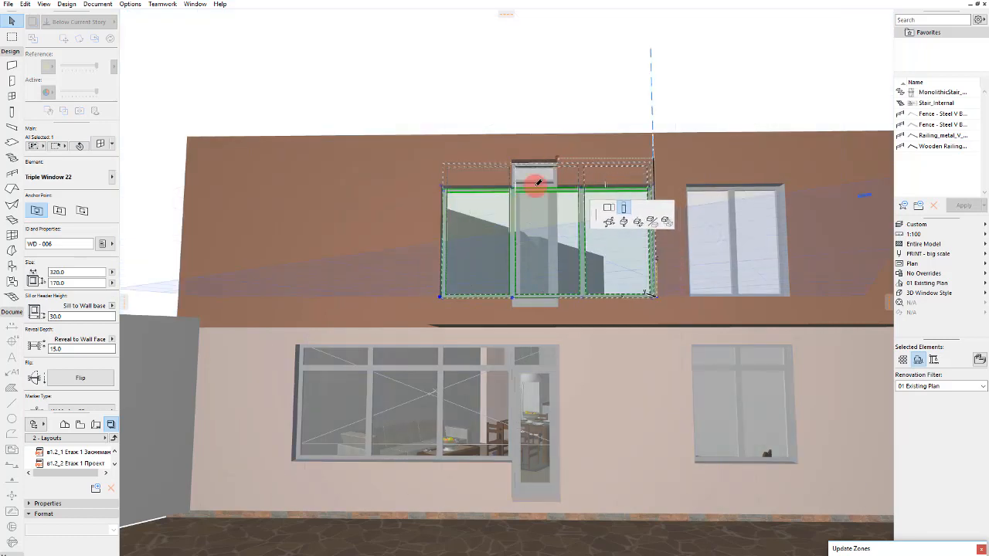
left_click(530, 164)
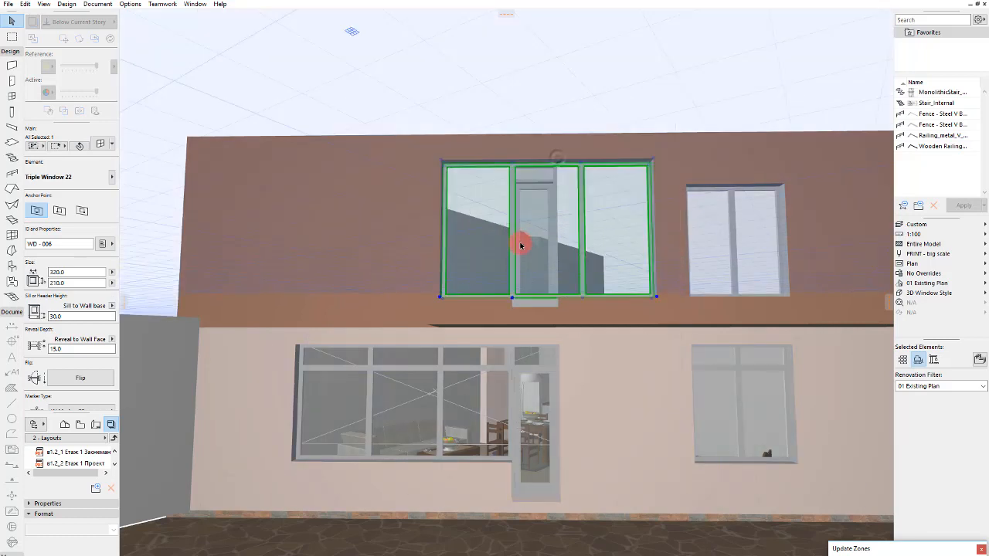
key("Escape")
Step: Set the upper-floor transom door's height to 240 and move it along the facade to the near edge of the double window
left_click(548, 305)
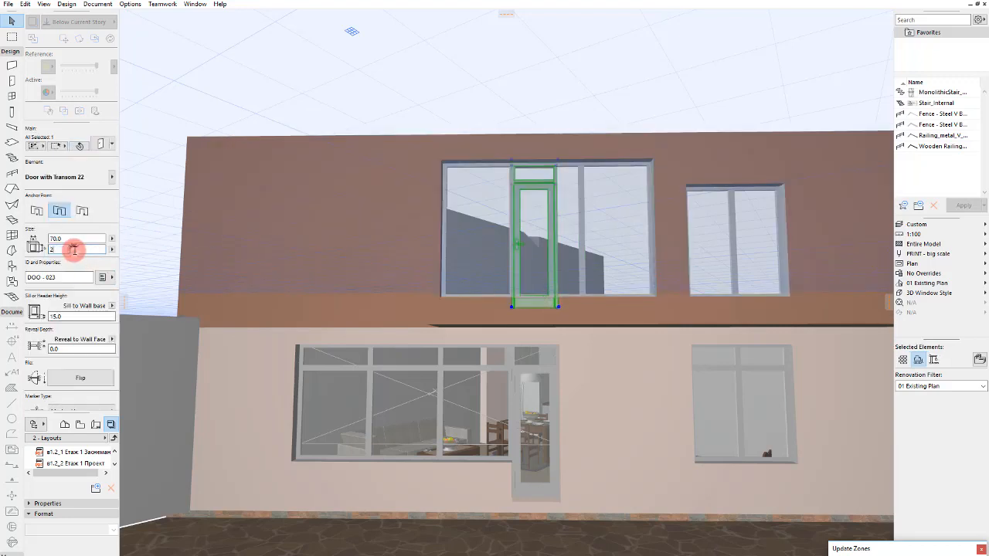
key("Return")
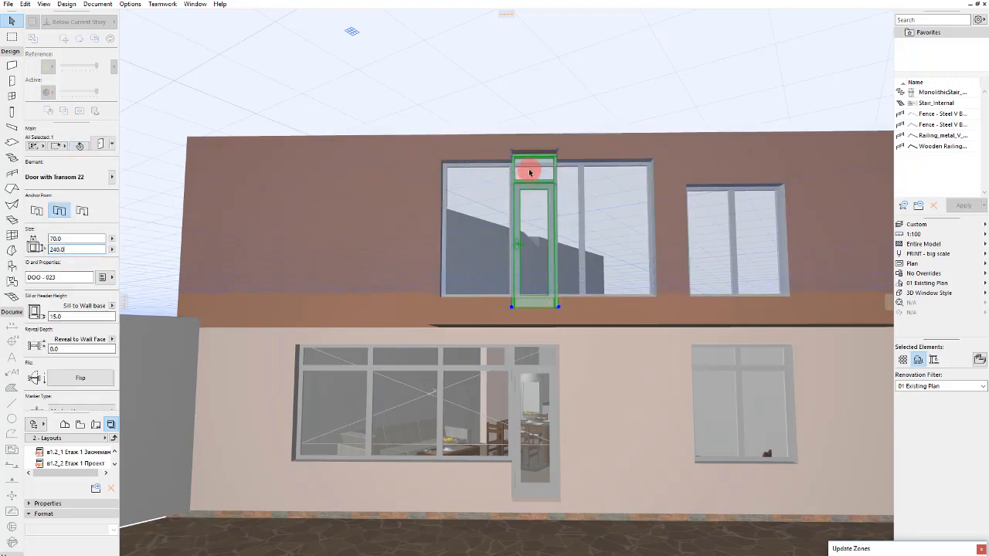
left_click_drag(516, 154, 685, 151)
Step: Raise the upper-floor triple window's sill to 45 and stretch its height to 210, after trying a height of 195
left_click(592, 181)
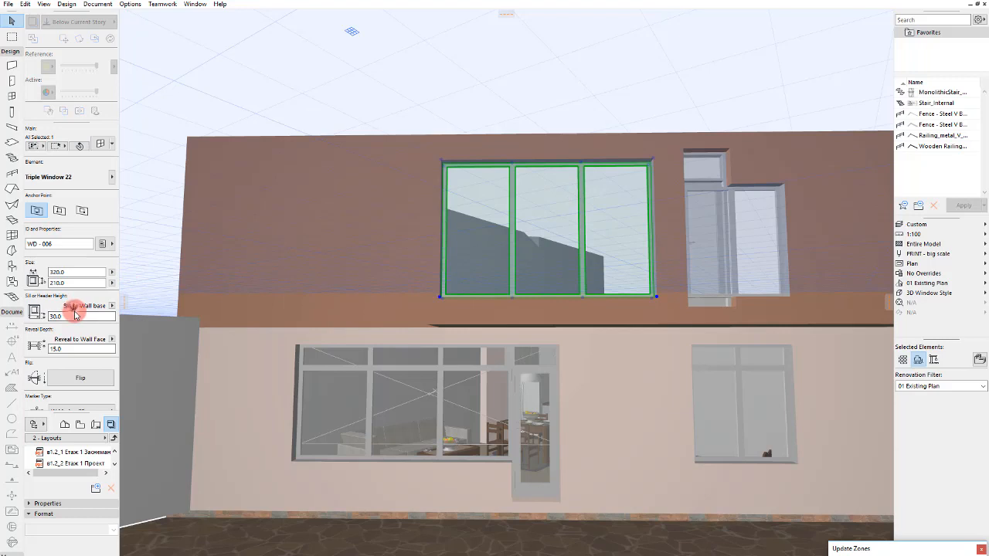
type("45")
key("Return")
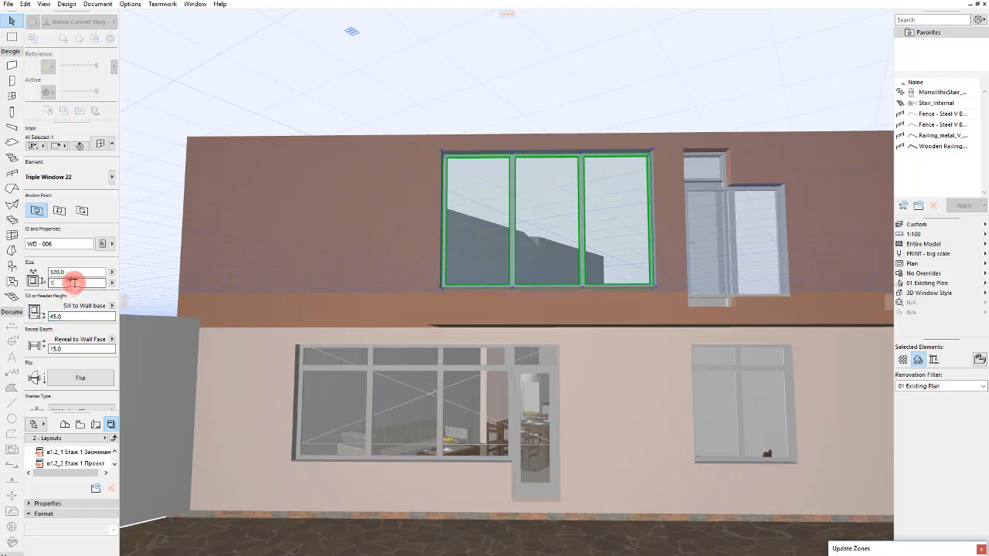
type("195")
key("Return")
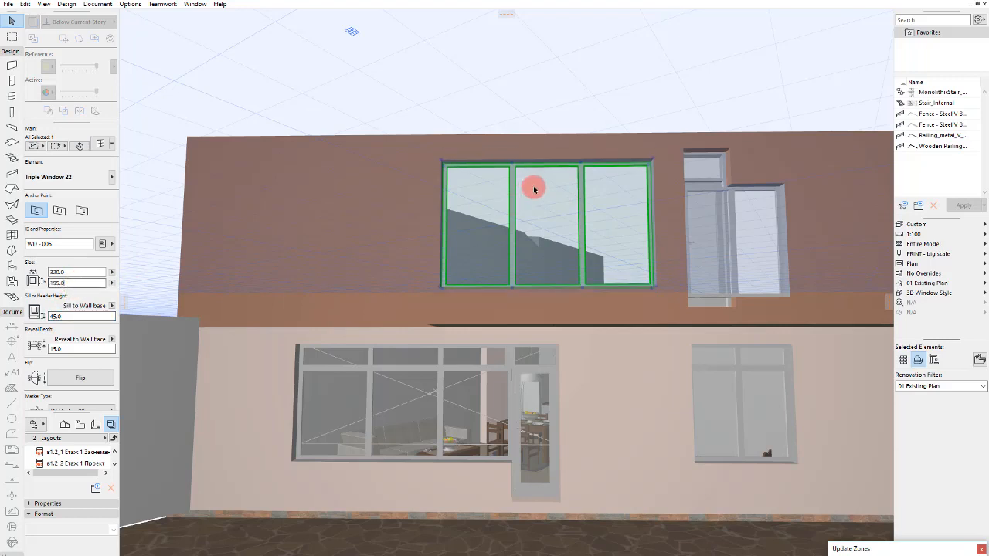
left_click(654, 160)
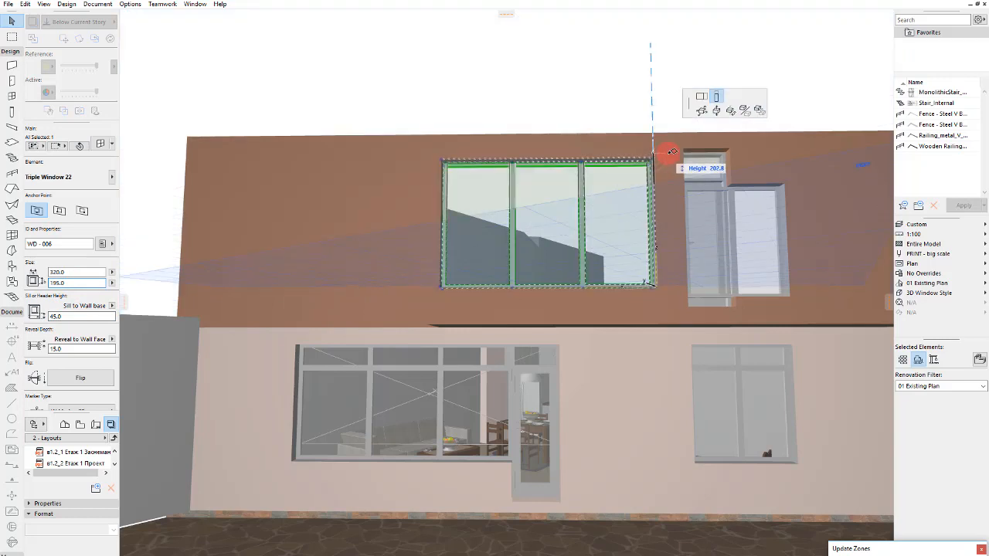
left_click(673, 147)
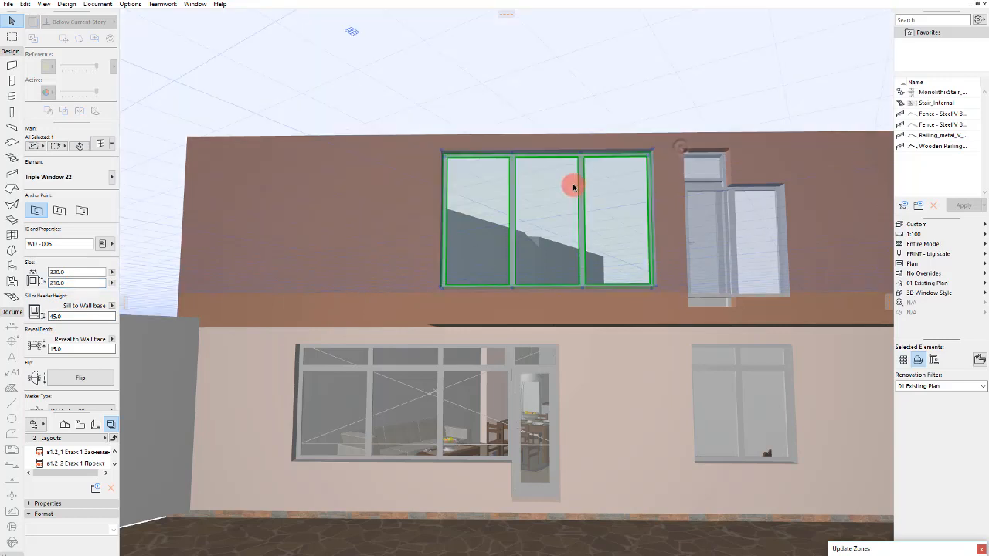
Step: Set the sill height of the upper-floor and ground-floor transom doors to 0
middle_click_drag(534, 201, 652, 293, "shift")
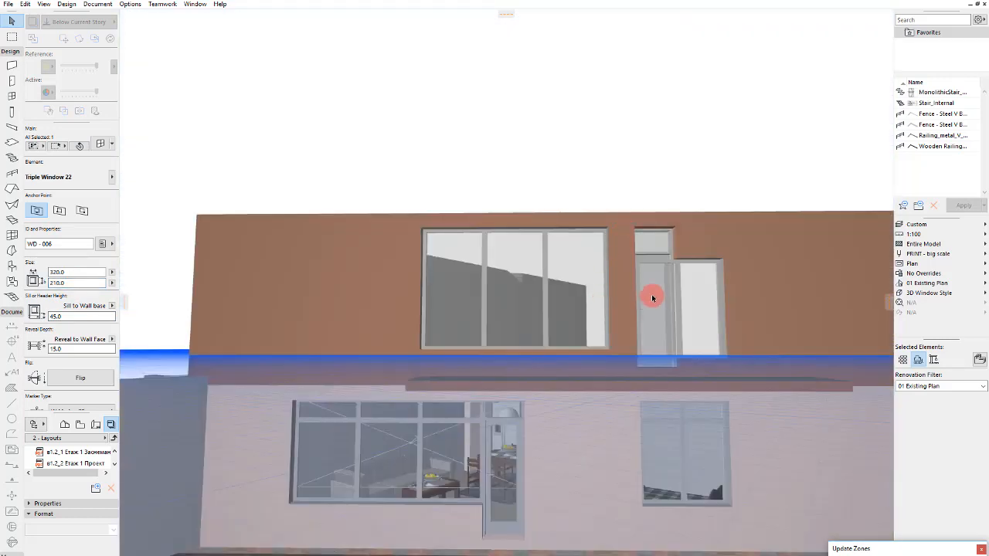
left_click(650, 287)
left_click(658, 241)
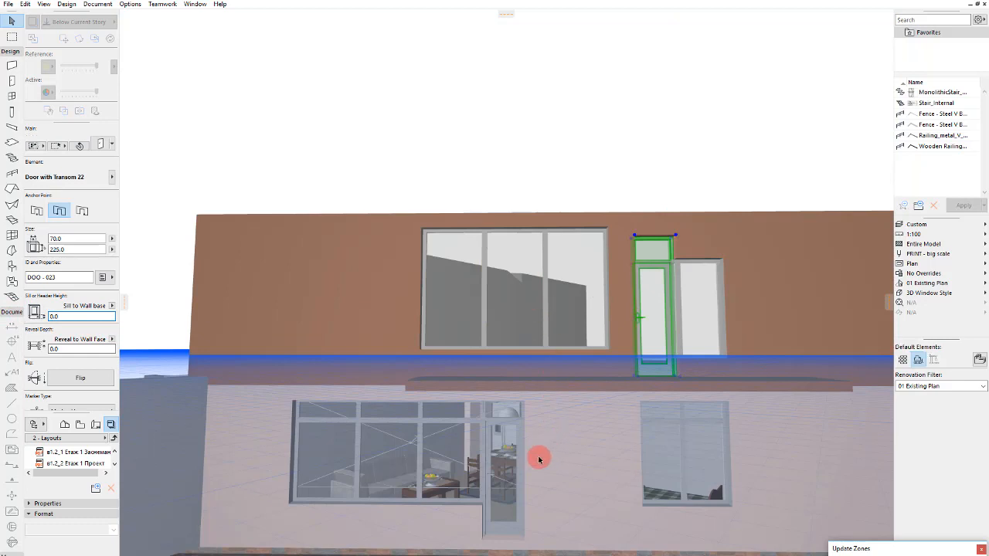
left_click(494, 468)
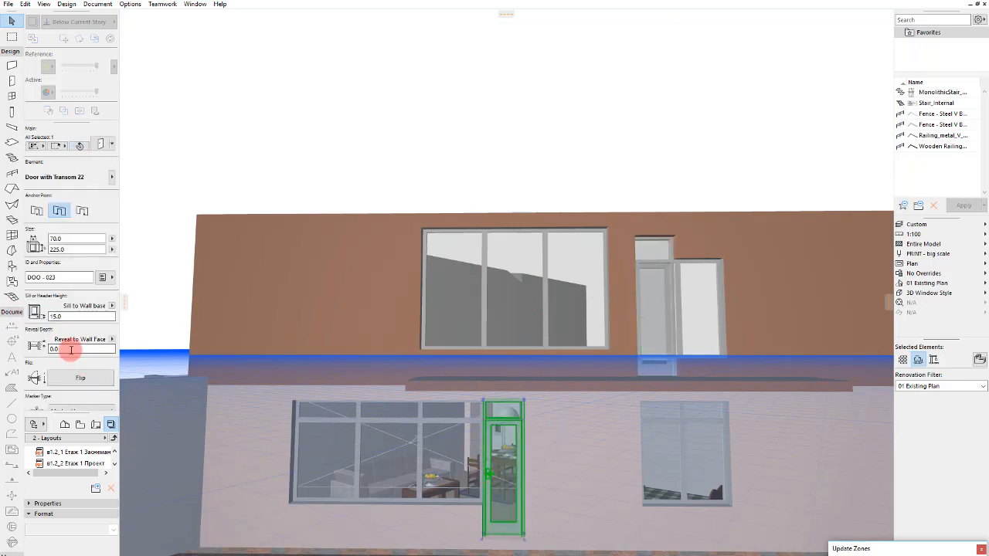
left_click(71, 316)
type("0.0")
key("Return")
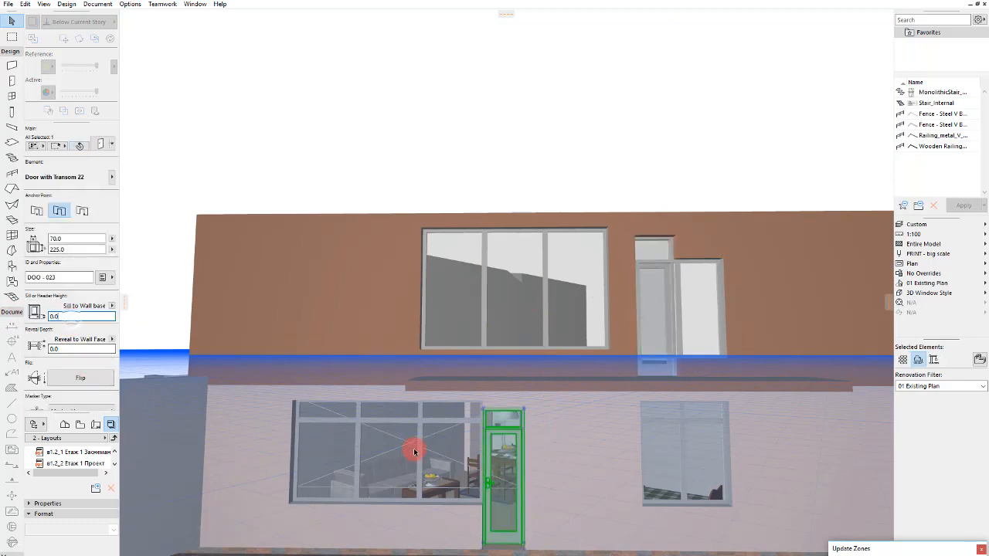
Step: Move the ground-floor triple and double windows down together so their tops align with the top of the ground-floor door
left_click(452, 420)
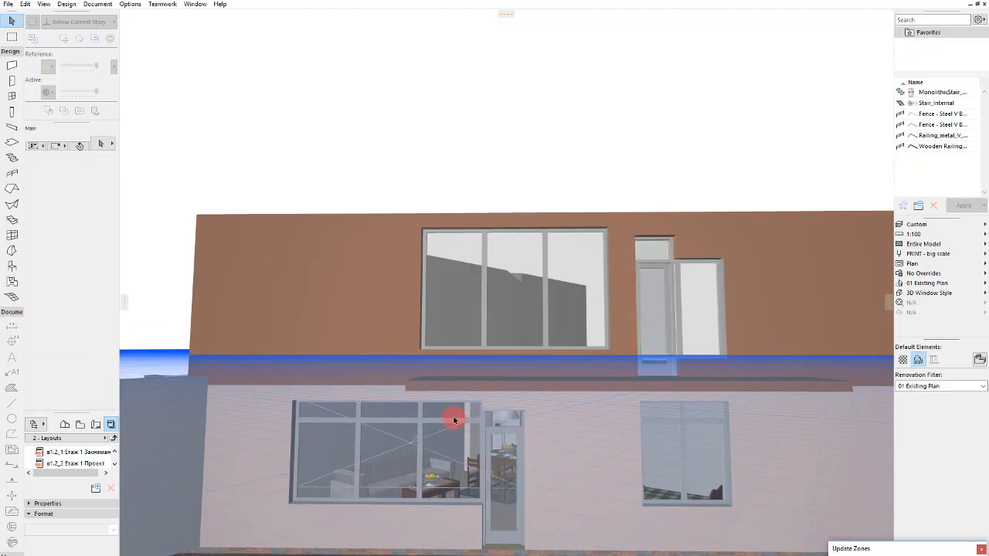
left_click(717, 424, "shift")
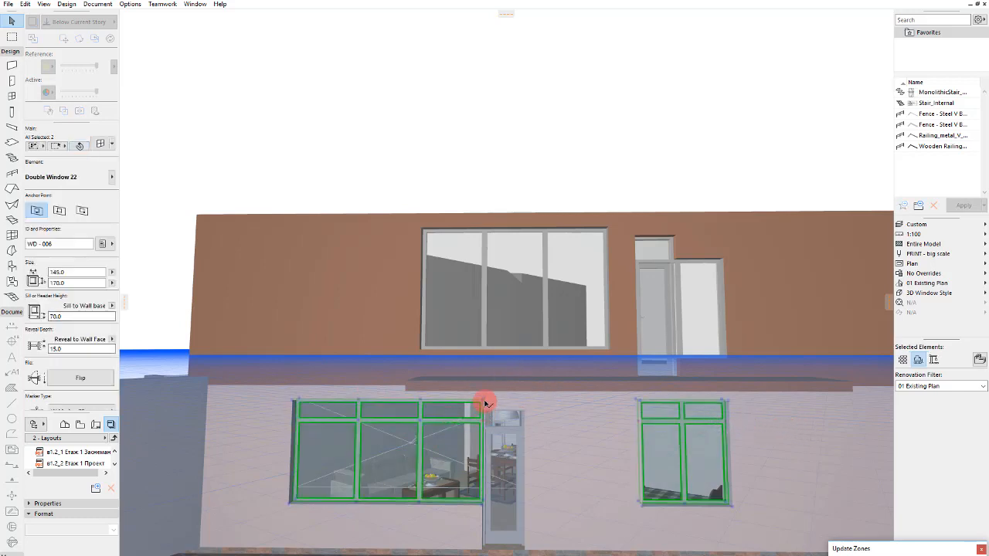
left_click_drag(485, 403, 483, 408)
key("Escape")
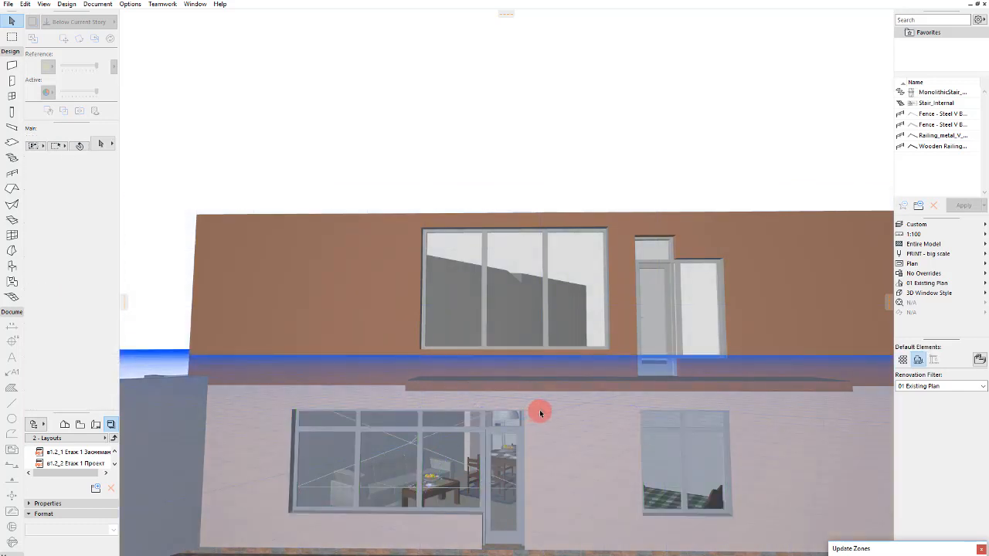
scroll(610, 390, "down", 2)
scroll(510, 374, "up", 3)
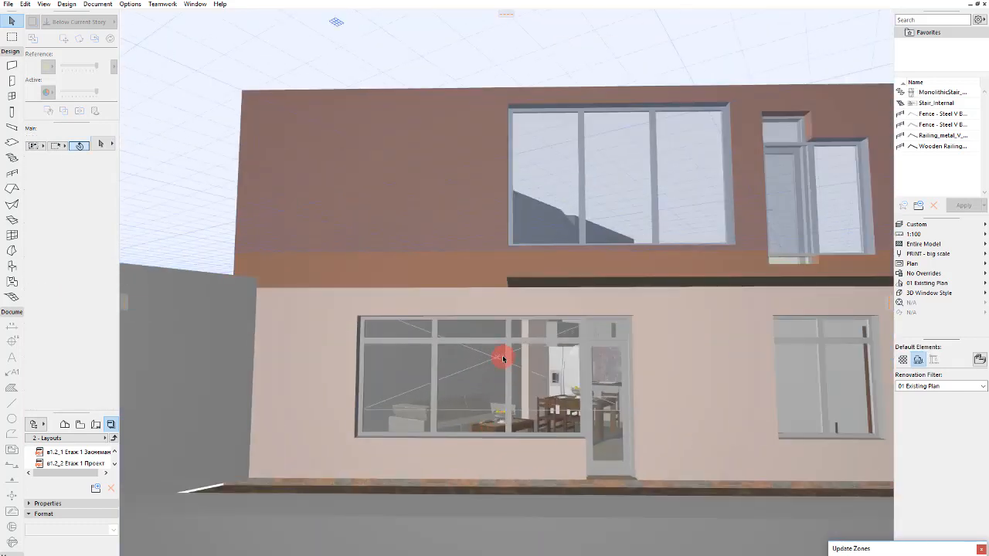
left_click(498, 363)
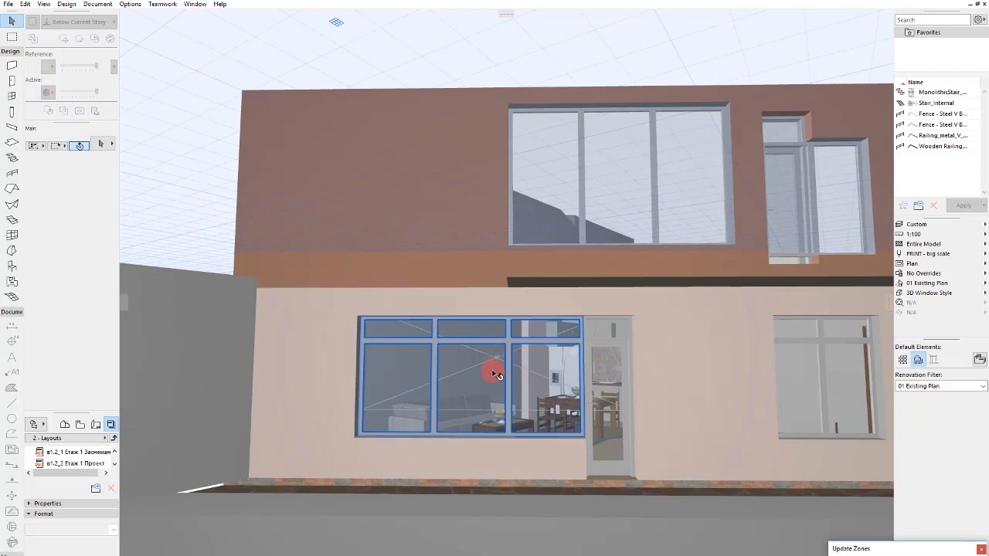
key("Escape")
scroll(495, 375, "down", 3)
scroll(521, 413, "down", 3)
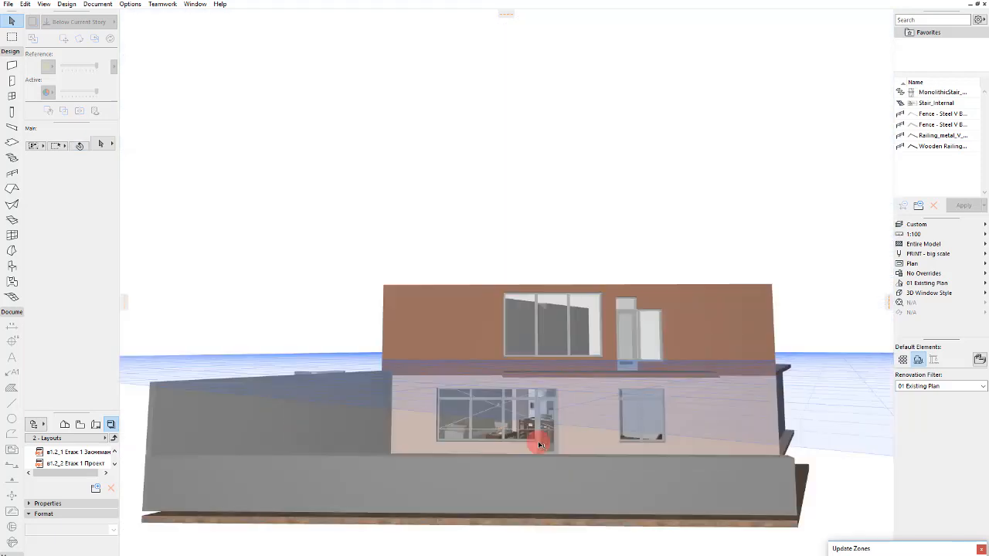
Step: Add an upper transom with transom division to the upper-floor triple window
scroll(587, 206, "up", 2)
scroll(615, 386, "up", 4)
left_click(552, 365)
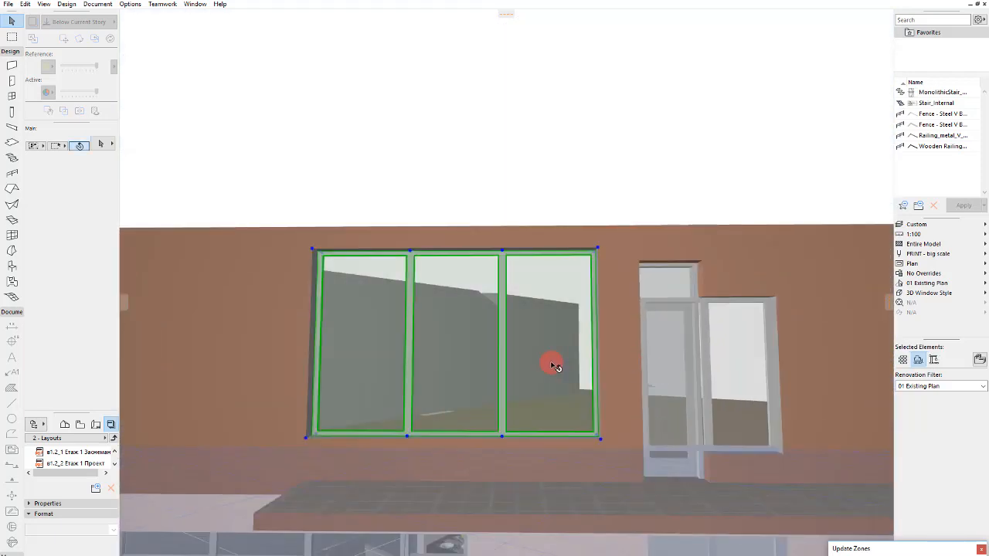
left_click(551, 367, "alt")
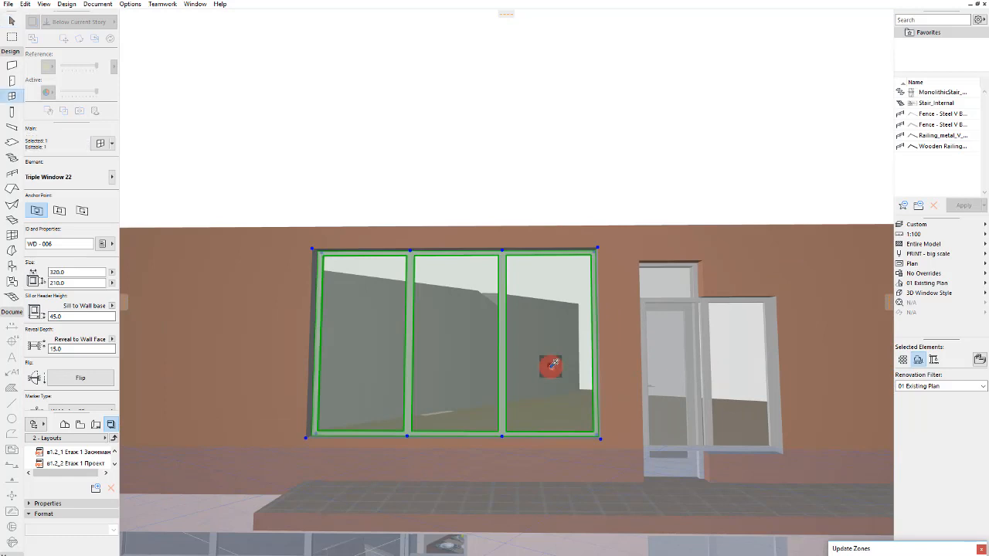
double_click(551, 365)
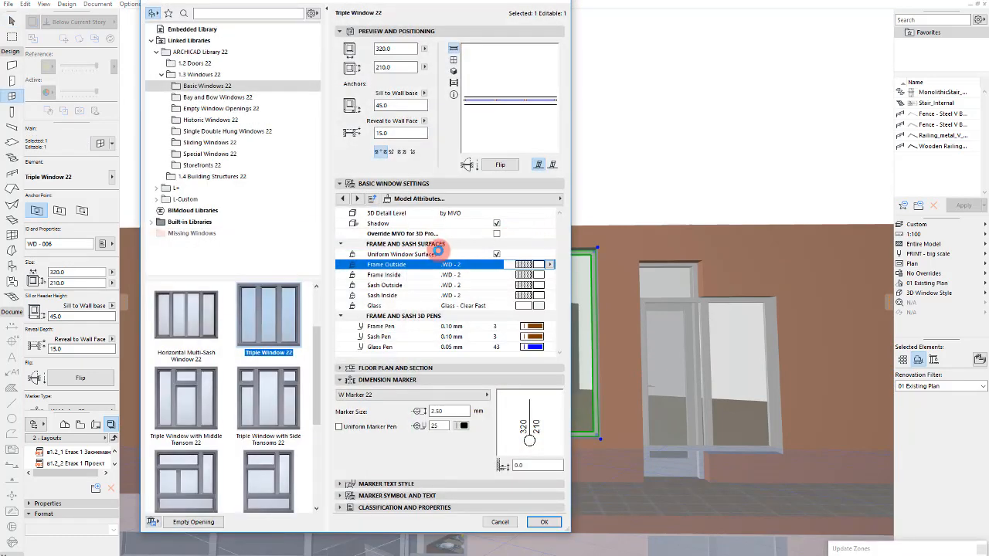
left_click(453, 198)
left_click(618, 212)
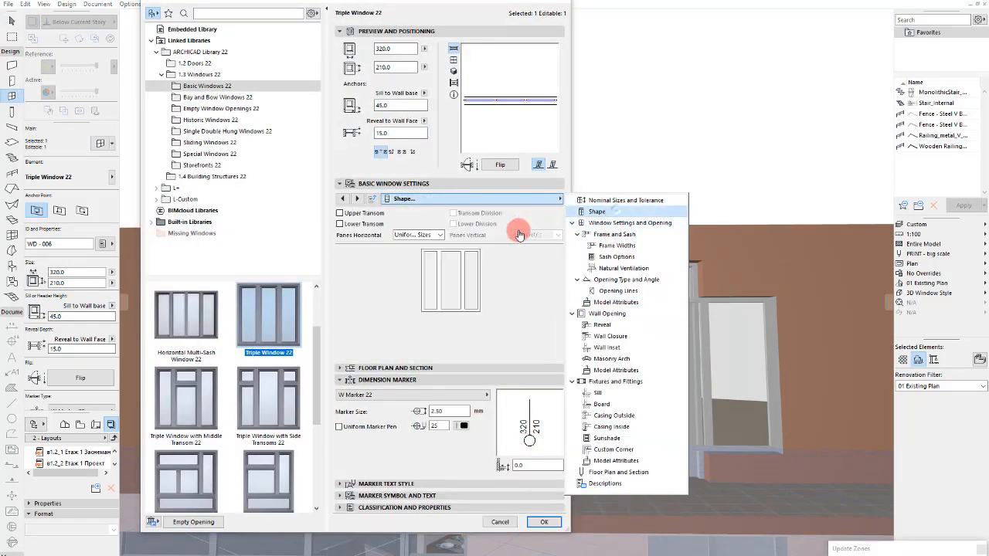
left_click(378, 215)
left_click(463, 209)
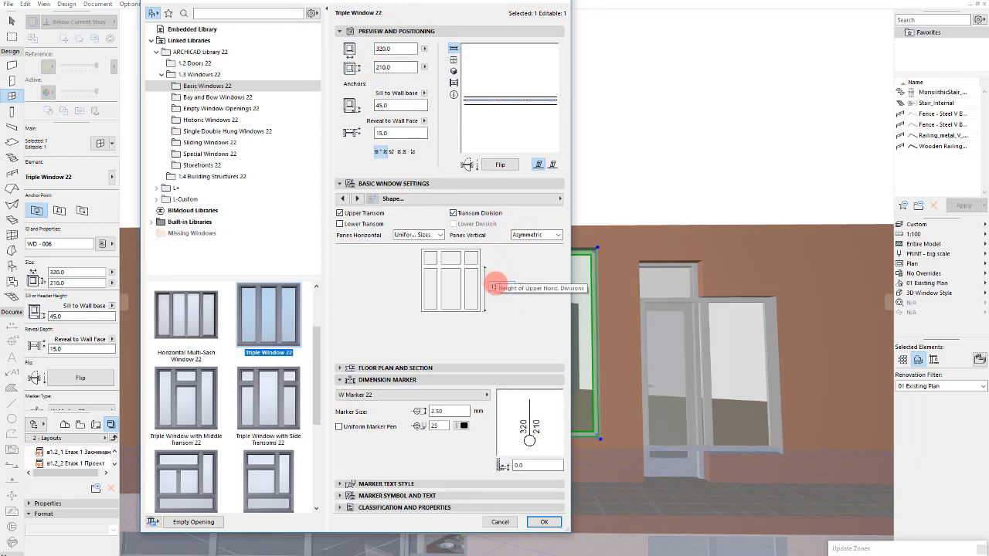
key("Return")
key("Escape")
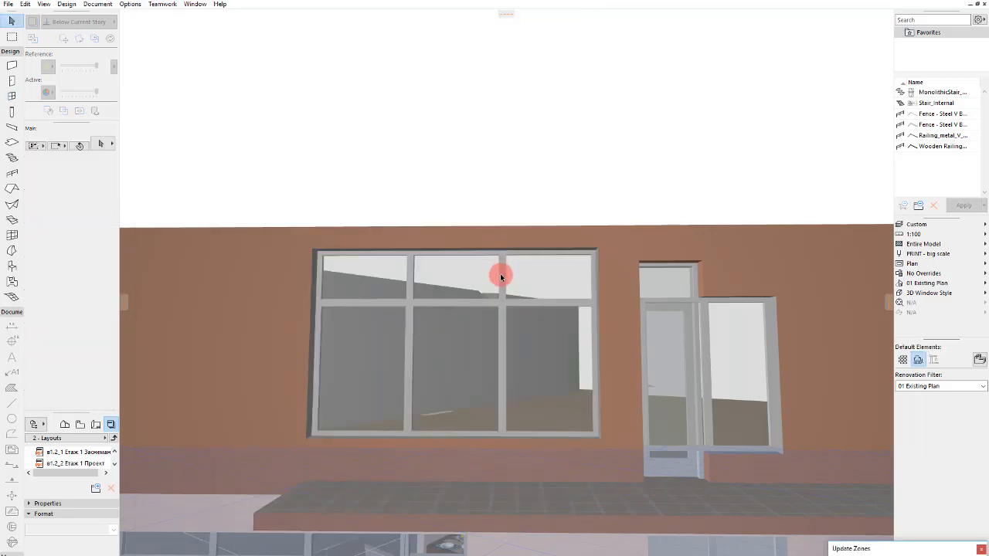
Step: Stretch the upper-floor transom door to a height of 255, level with the top of the triple window
left_click(683, 288)
left_click(638, 264)
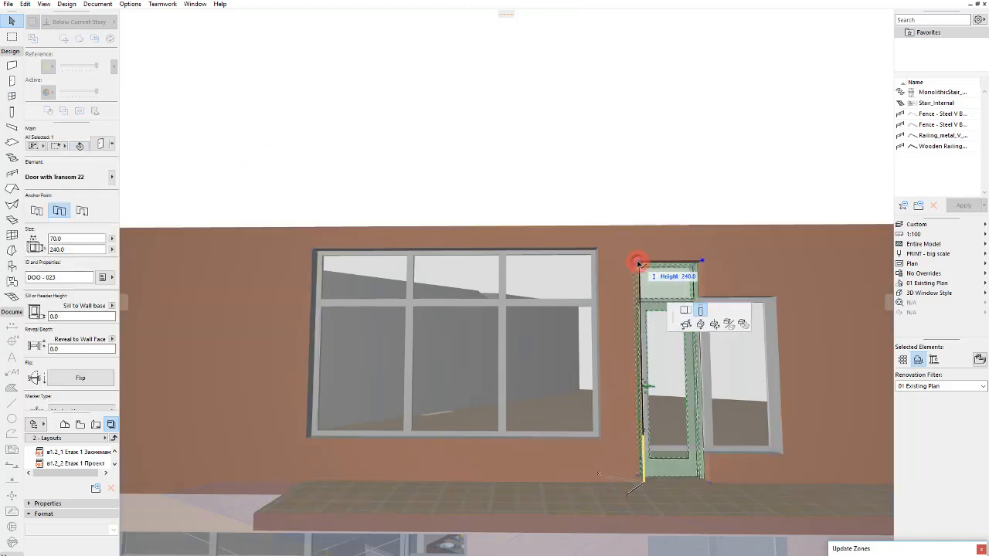
left_click(600, 247)
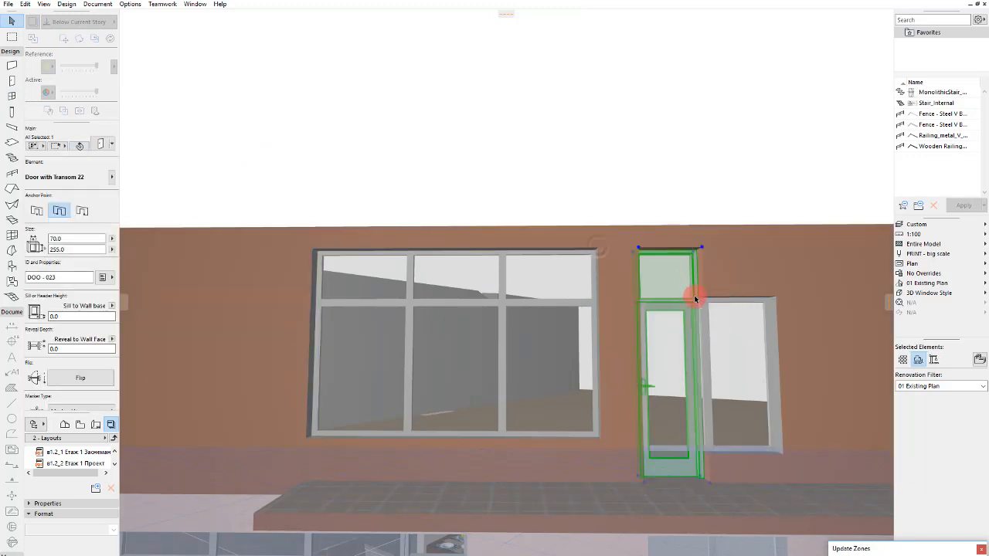
left_click(737, 317)
Step: Stretch the upper-floor transom door toward the double window to a width of 90
scroll(523, 289, "down", 3)
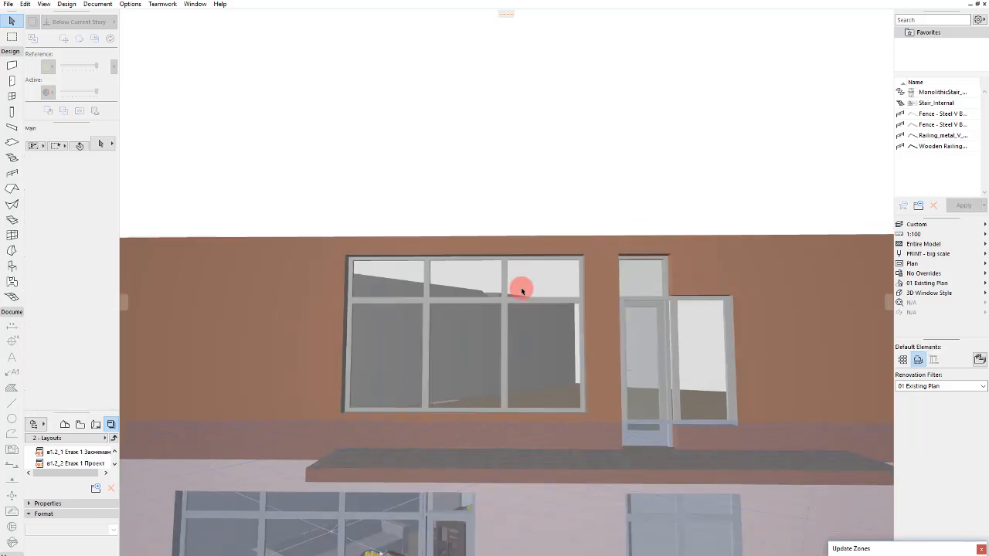
scroll(666, 290, "up", 4)
left_click(579, 276)
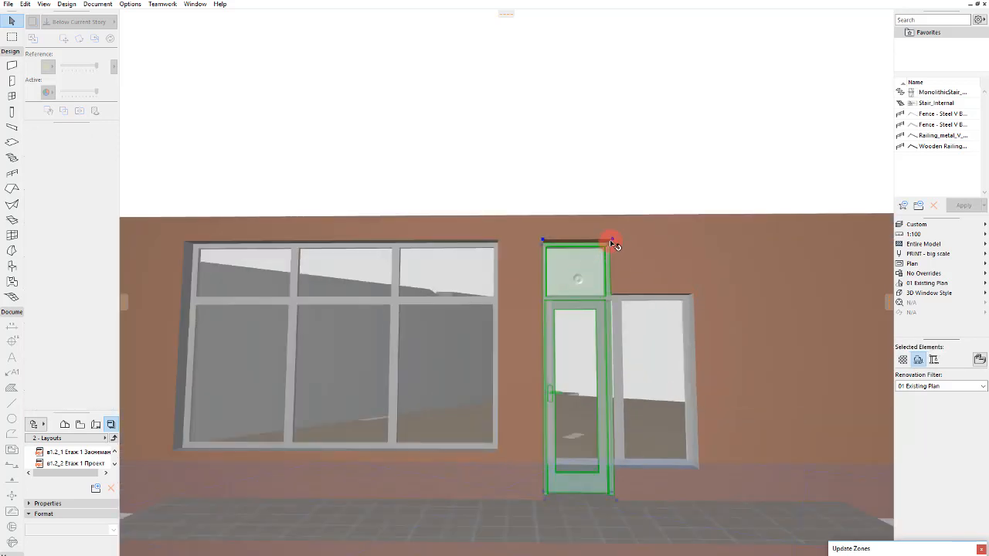
left_click(613, 241)
left_click(659, 287)
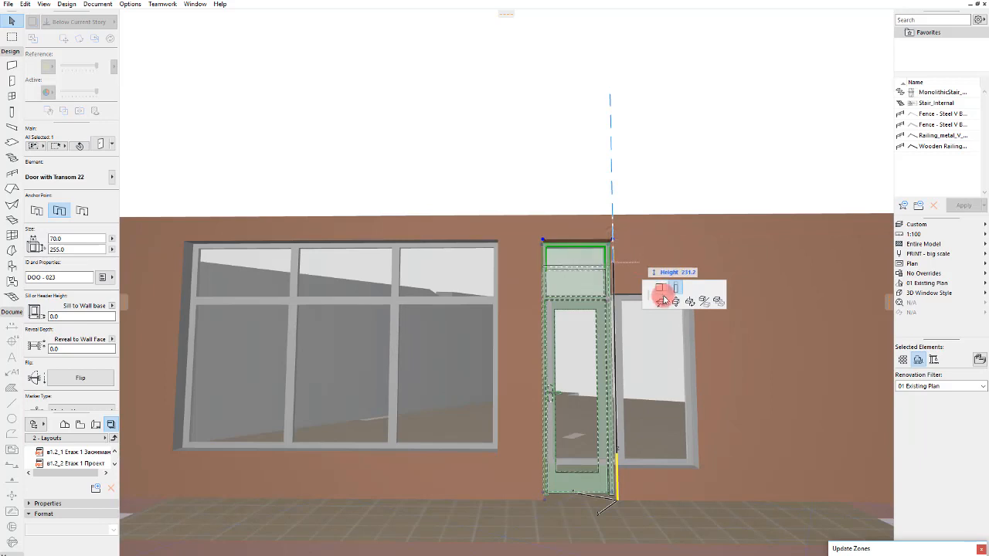
left_click(652, 241)
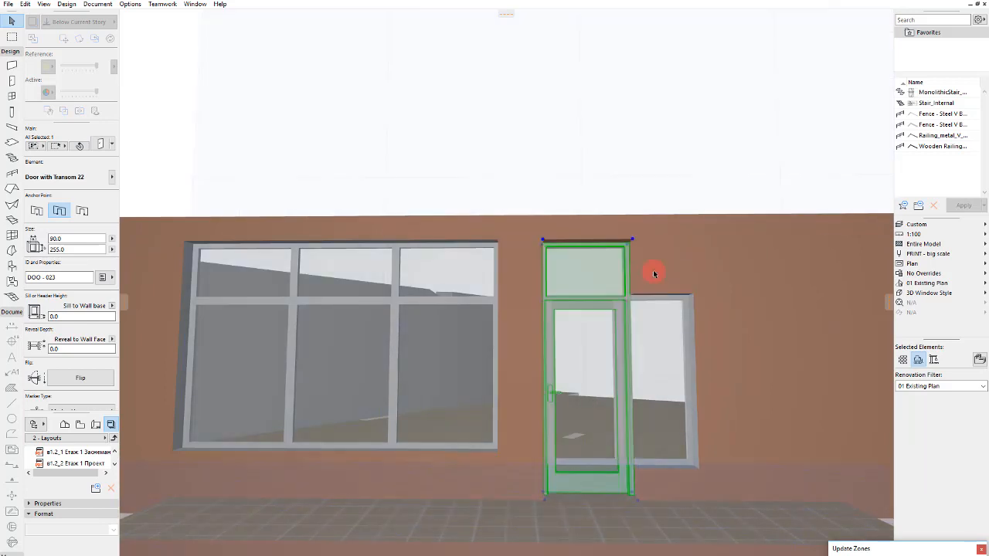
Step: Move the upper-floor double window along the wall so its edge sits flush against the side of the transom door
left_click(653, 271)
left_click(670, 323)
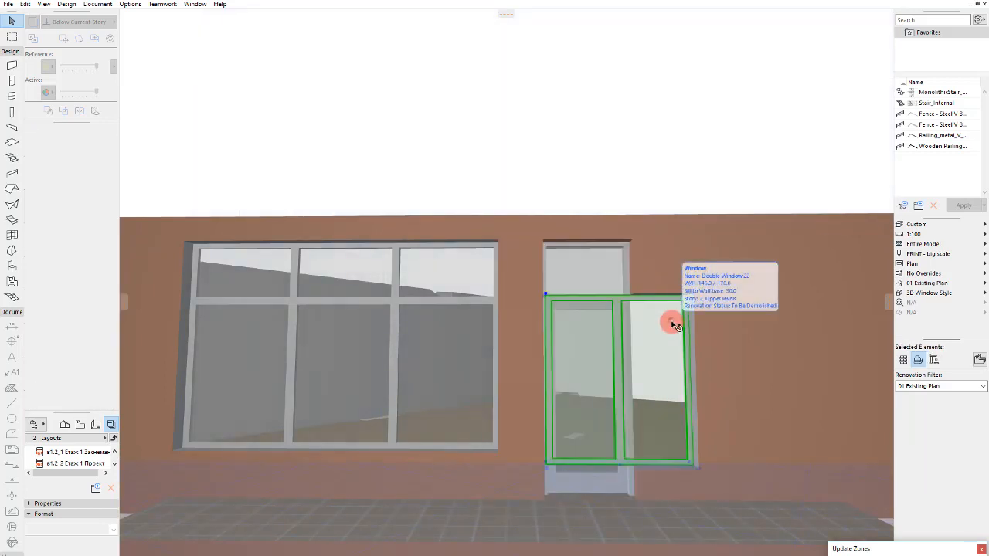
left_click(545, 296)
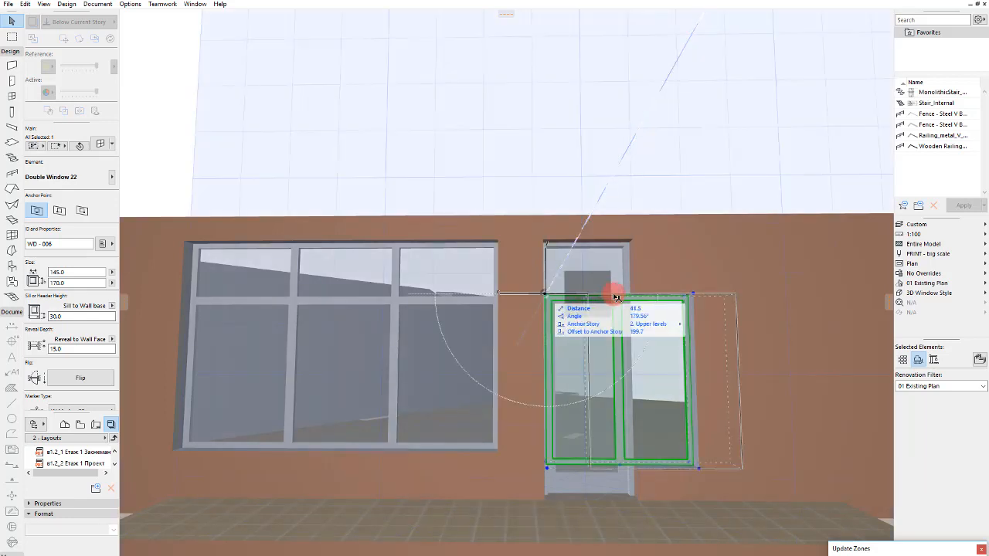
left_click(630, 242)
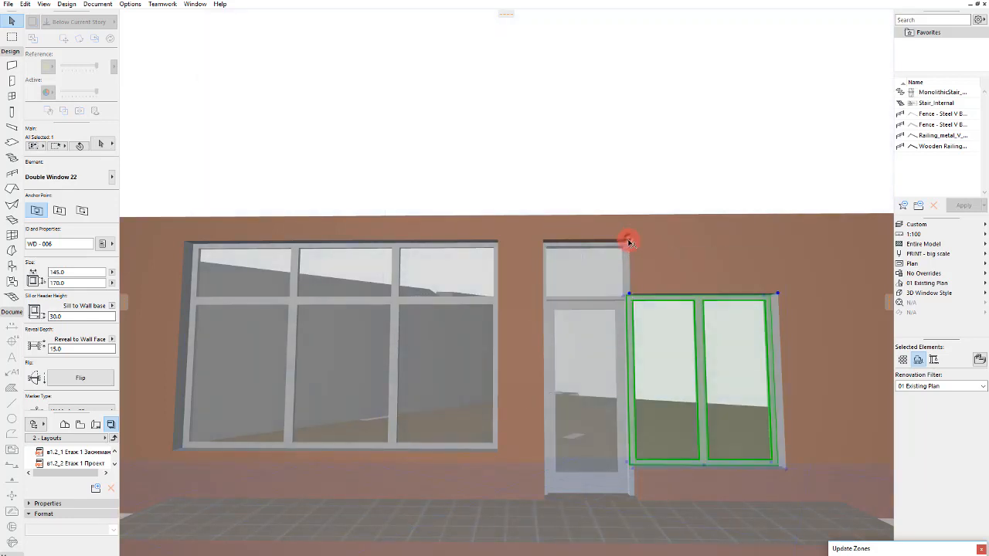
left_click(631, 295)
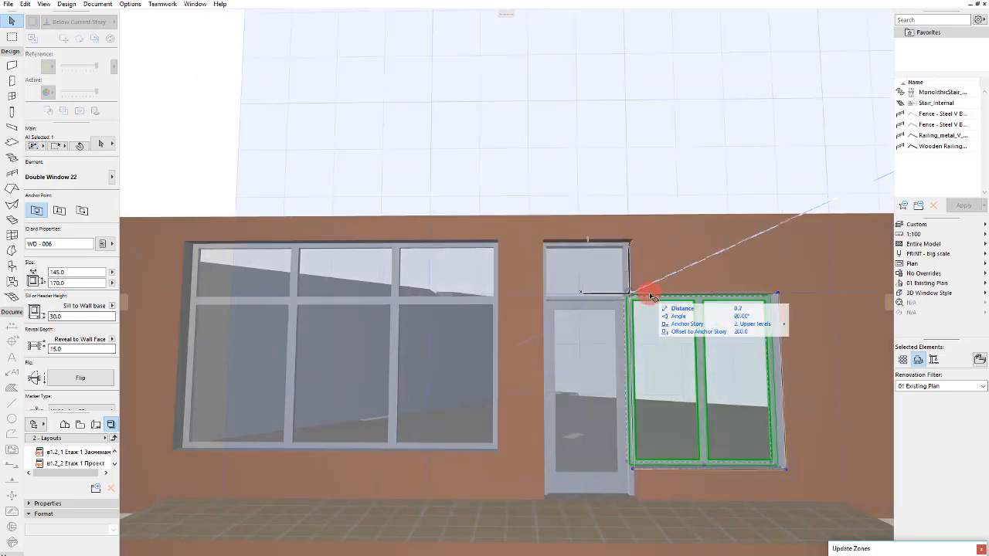
left_click(651, 296)
left_click(651, 296)
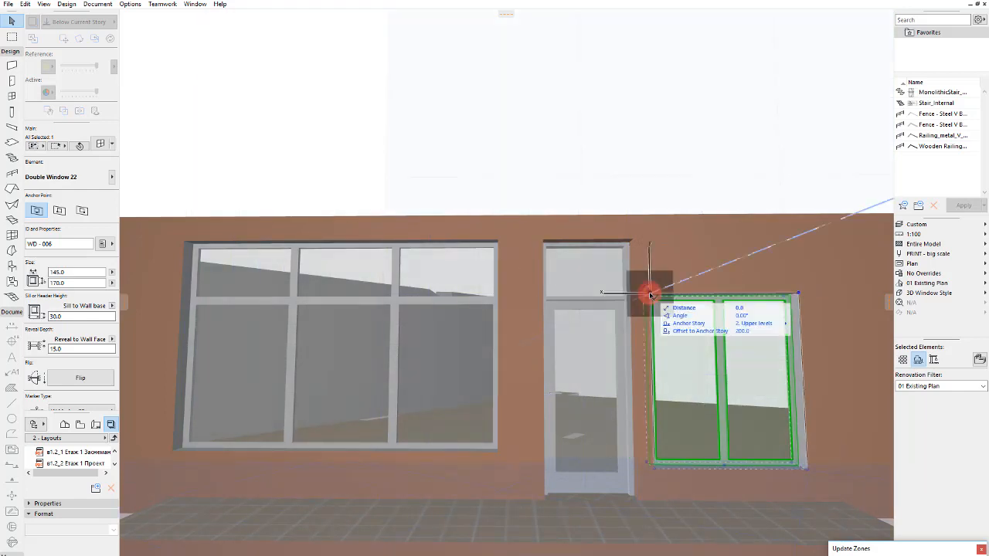
left_click(632, 244)
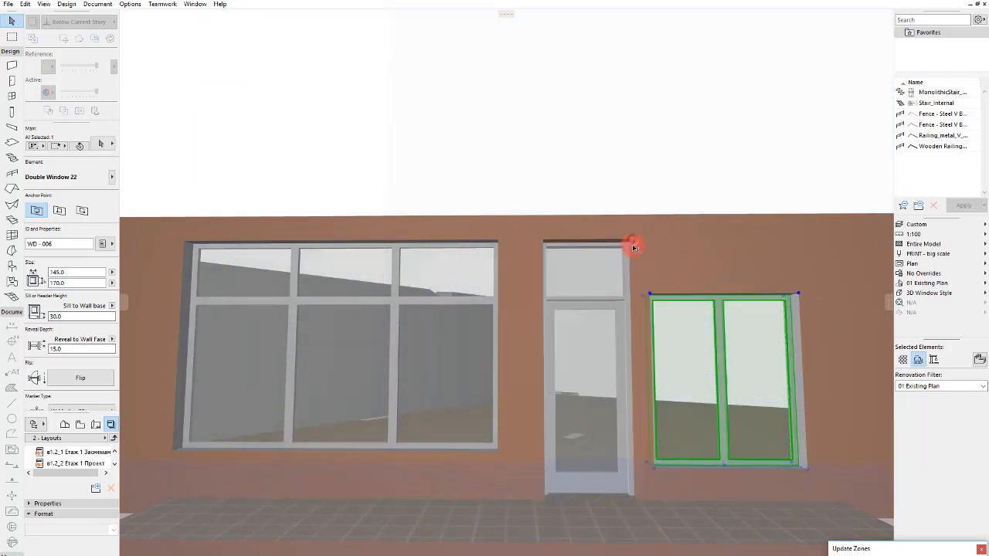
left_click(652, 295)
left_click(684, 358)
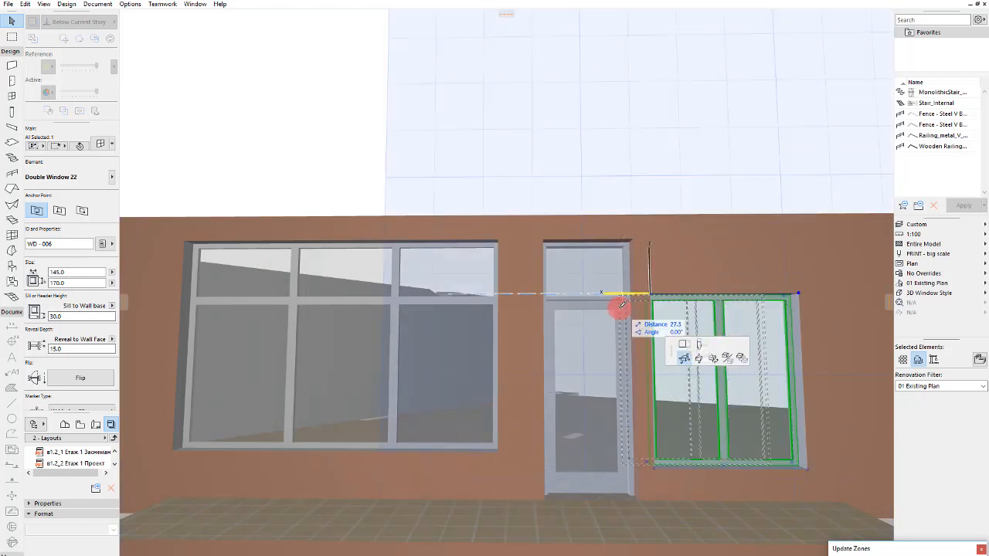
left_click(630, 239)
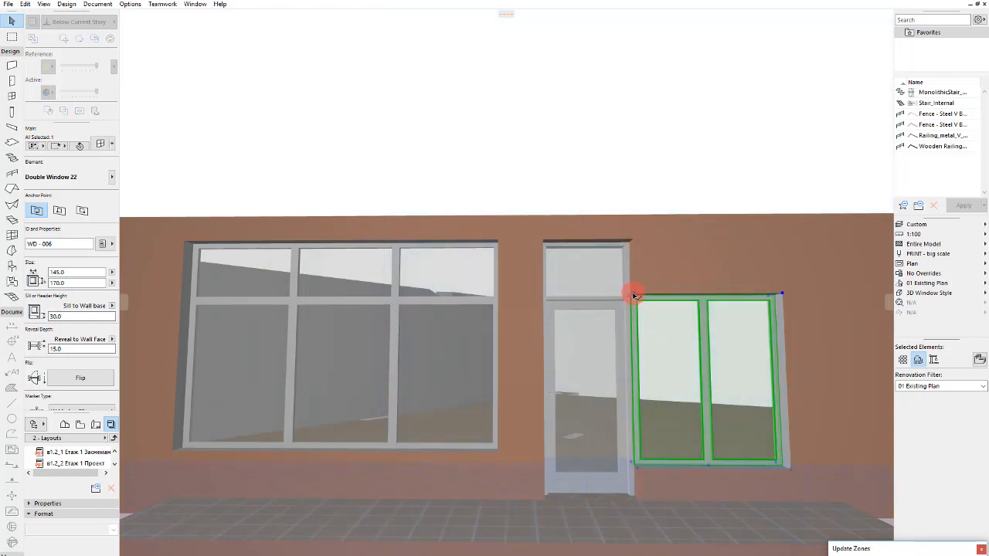
Step: Stretch the upper-floor double window upward to a height of 225, level with the top of the transom door
left_click(632, 296)
left_click(683, 351)
left_click(696, 342)
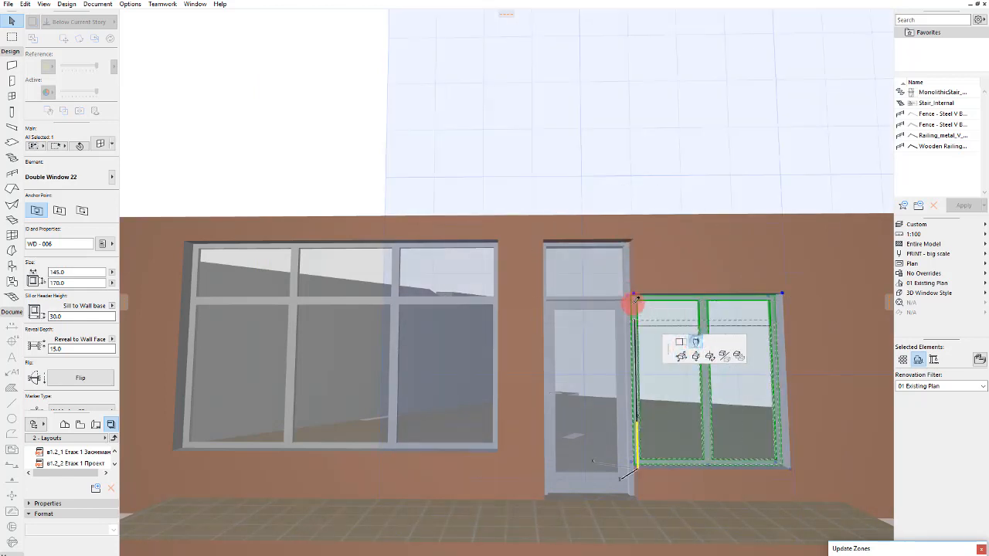
left_click(629, 256)
Step: Add a divided upper transom to the upper-floor double window and align its transom bar with that of the triple window
key("ctrl+t")
left_click(473, 198)
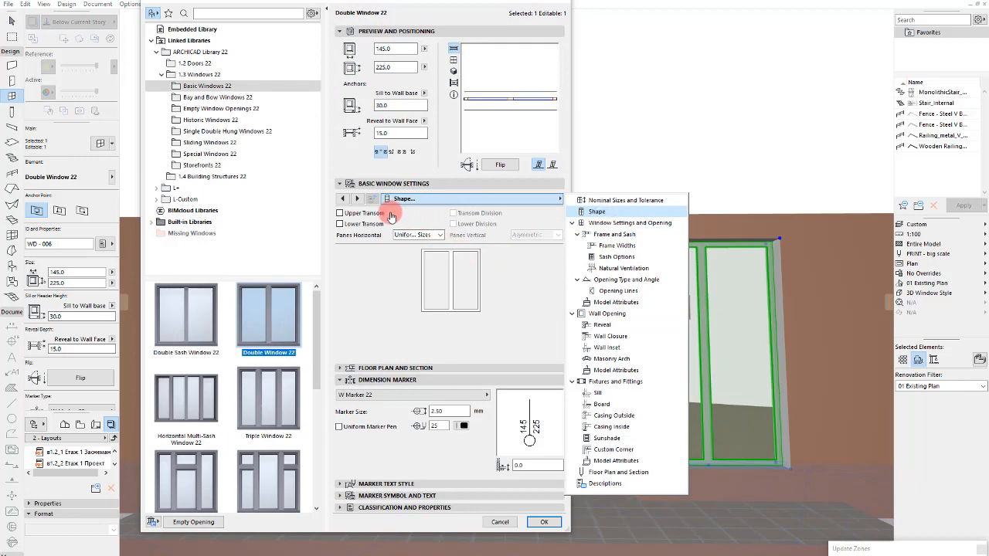
left_click(389, 213)
left_click(387, 212)
key("Return")
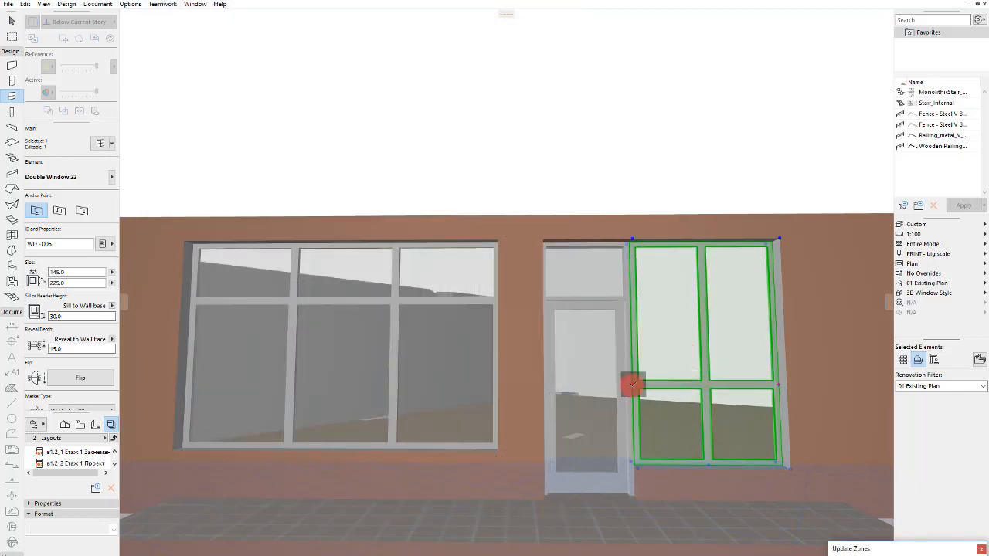
left_click(632, 382)
left_click(481, 301)
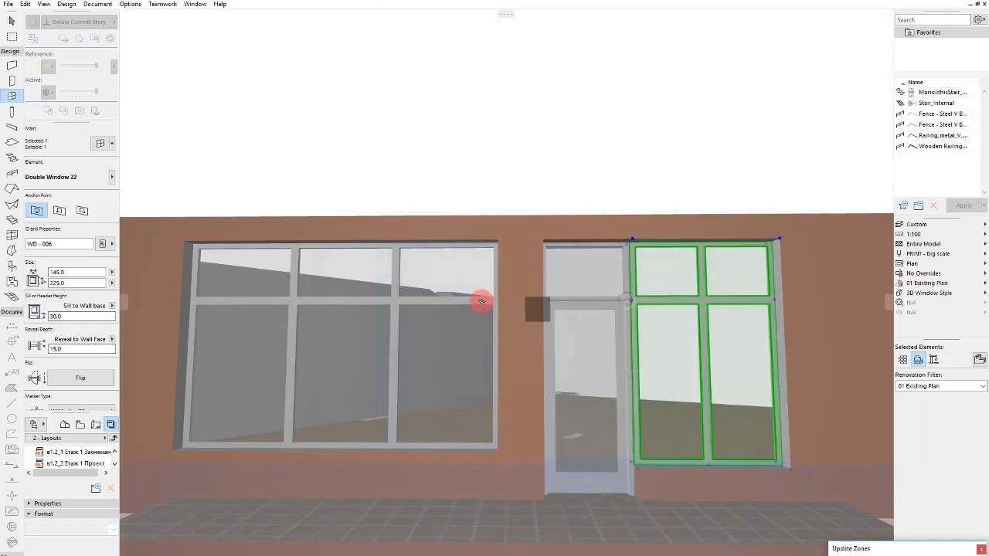
Step: Stretch the upper-floor double window away from the transom door to a width of about 193
scroll(482, 300, "down", 1)
scroll(539, 255, "down", 6)
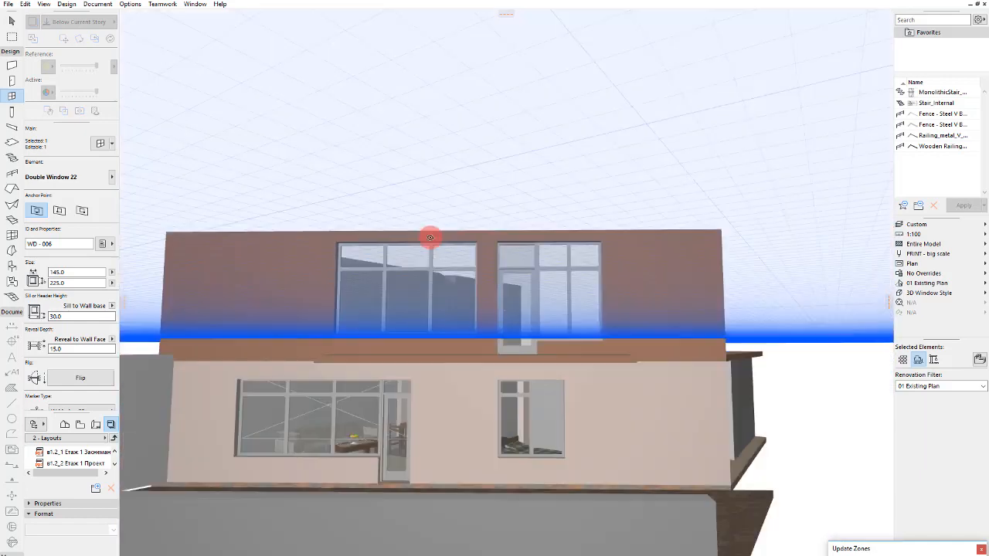
scroll(569, 325, "down", 3)
scroll(567, 314, "up", 2)
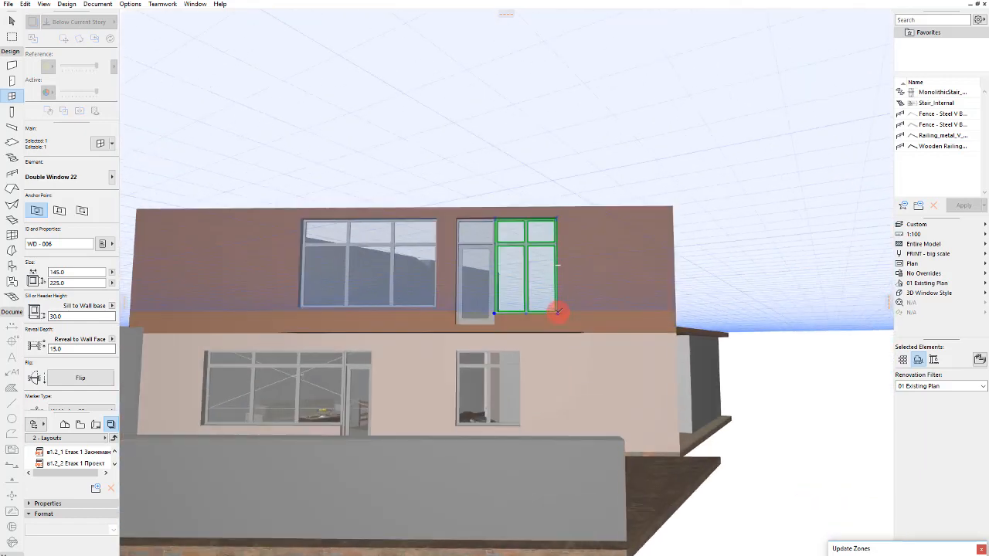
left_click(557, 311)
scroll(617, 309, "up", 2)
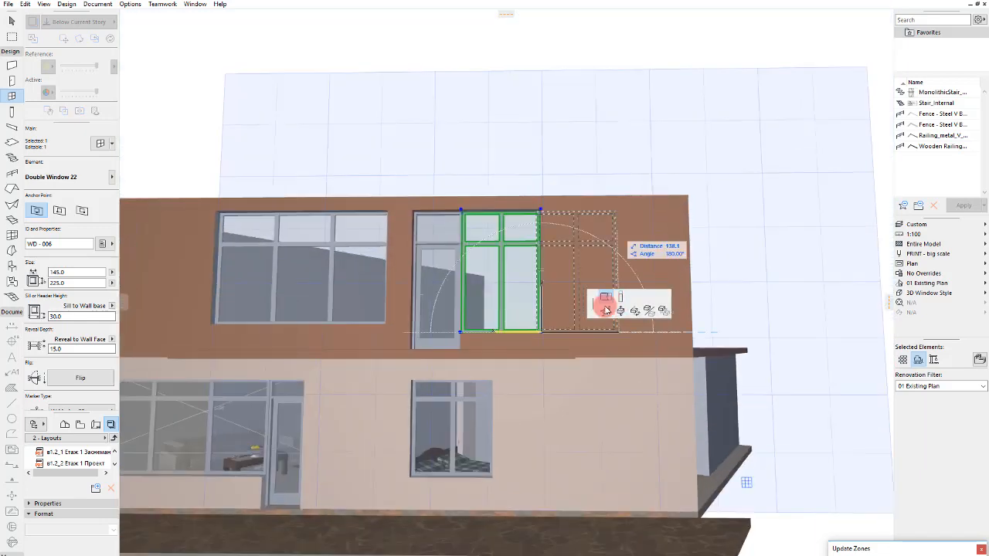
left_click(605, 309)
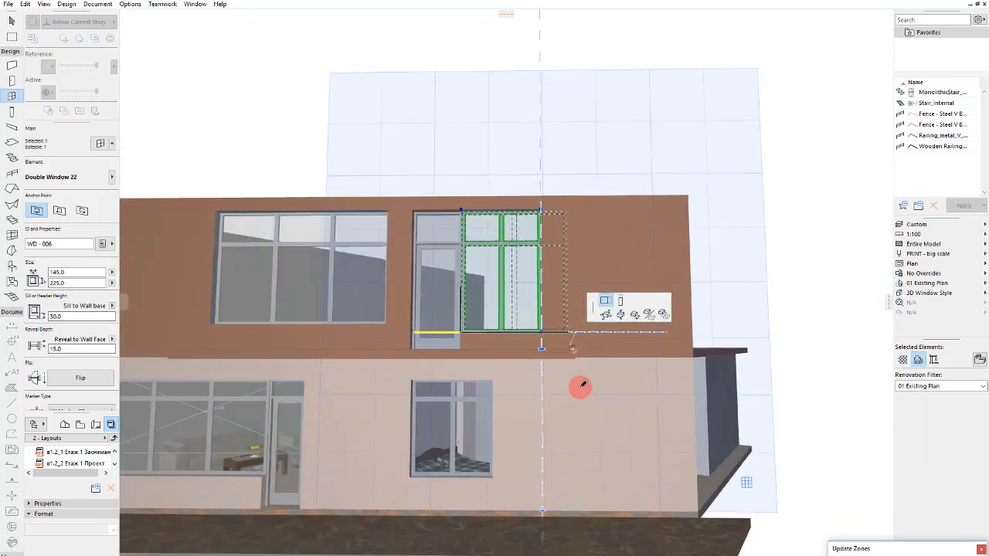
left_click(582, 389)
key("Escape")
Step: Set the width of the upper-floor triple window to 280
scroll(595, 406, "down", 2)
middle_click_drag(598, 402, 570, 442, "shift")
scroll(384, 298, "up", 3)
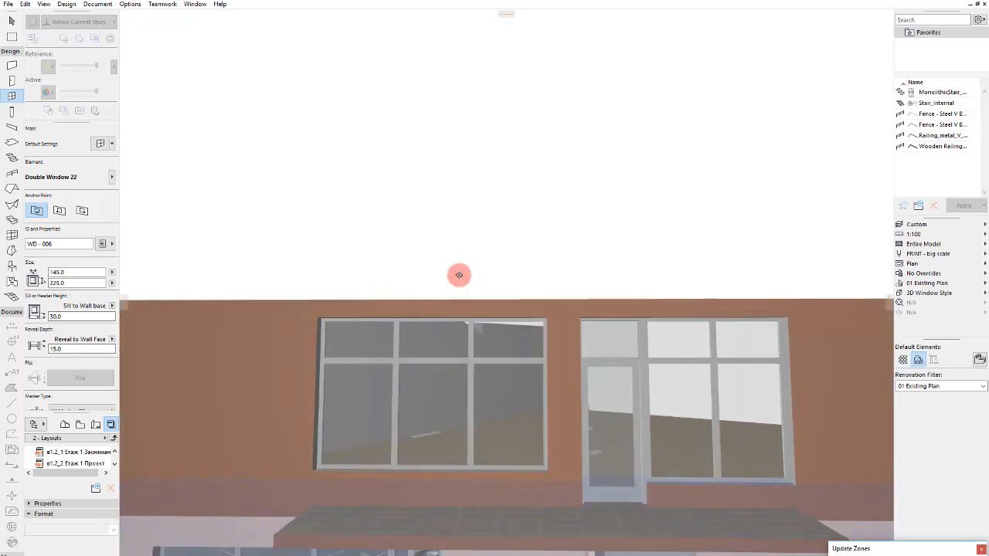
scroll(541, 270, "down", 4)
left_click(675, 324, "shift")
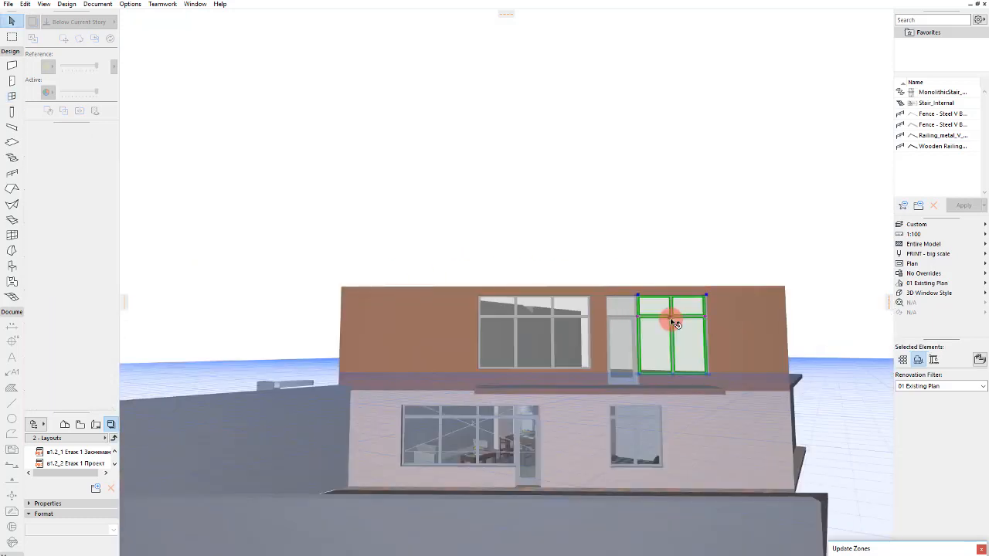
key("Escape")
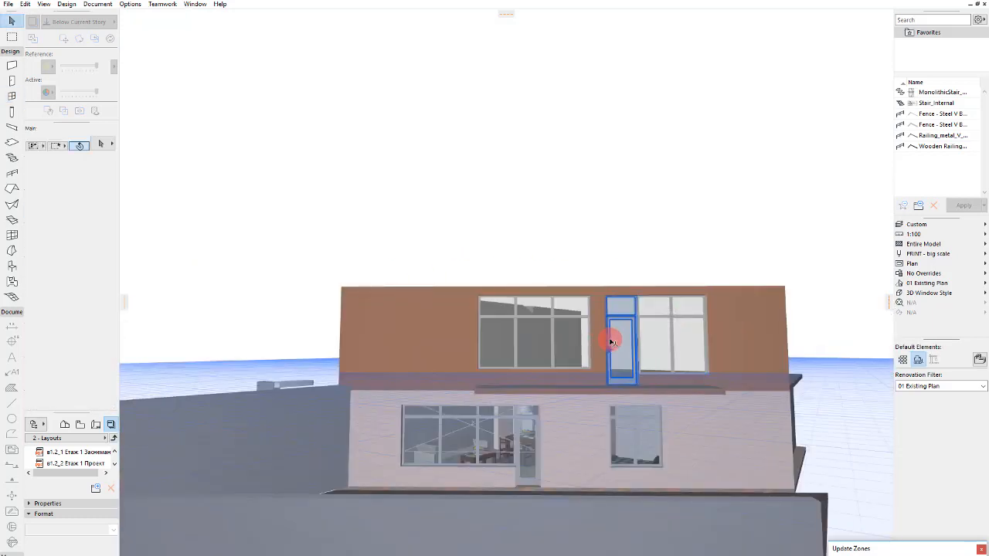
left_click(526, 340)
scroll(516, 353, "up", 1)
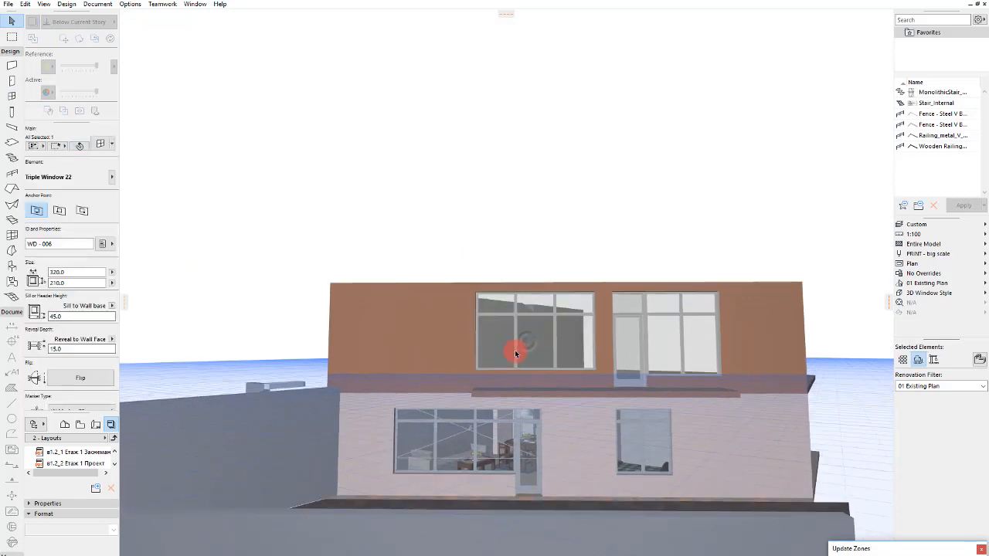
scroll(516, 353, "up", 3)
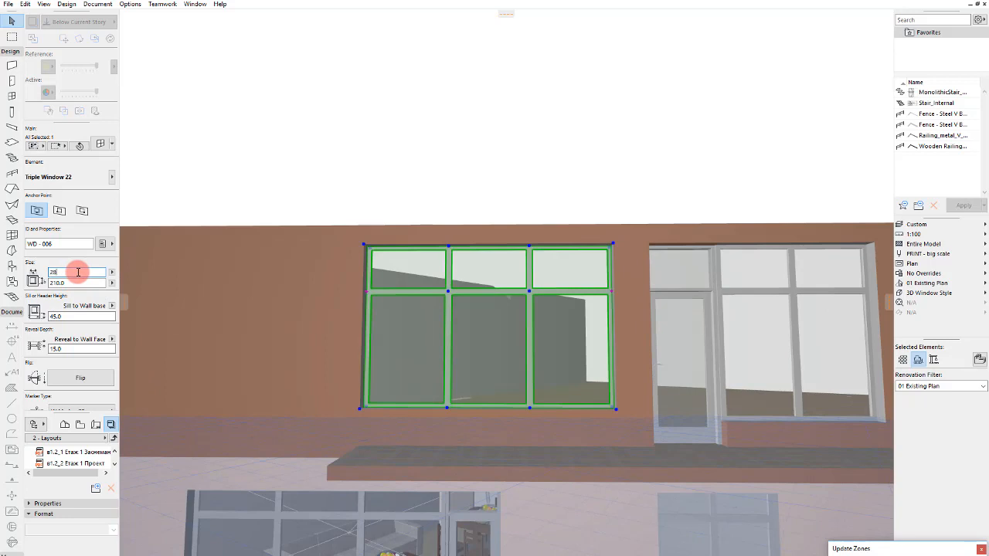
key("Return")
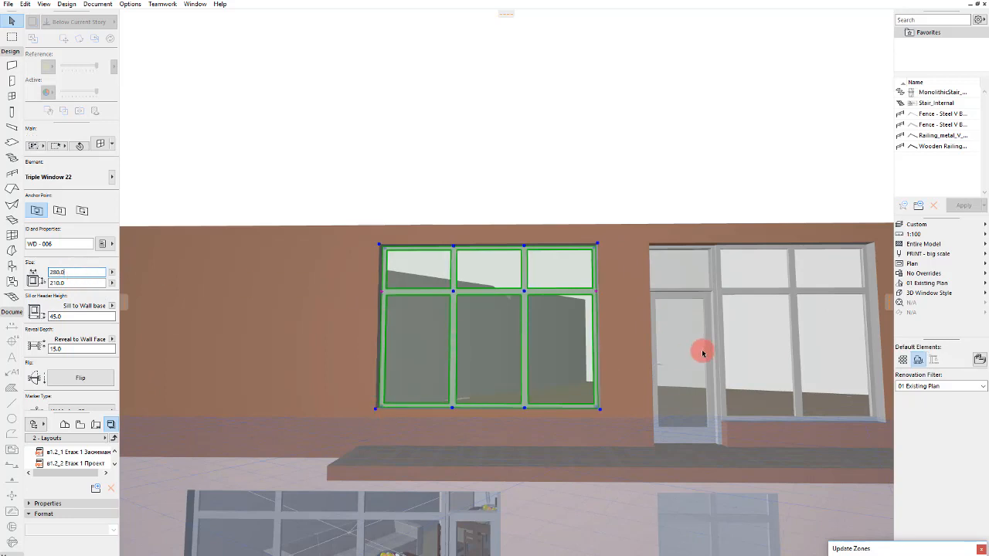
Step: Move the upper-floor transom door toward the triple window, leaving a gap of 40 between the two openings
left_click(669, 347)
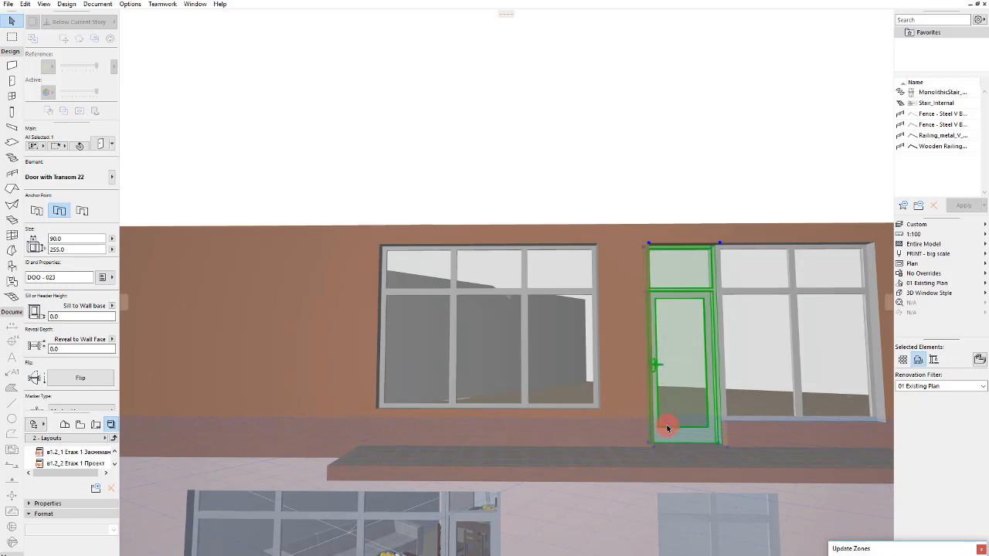
mouse_move(650, 446)
left_mouse_down()
mouse_move(606, 411)
mouse_move(608, 448)
mouse_move(645, 446)
left_mouse_up()
left_click(655, 448)
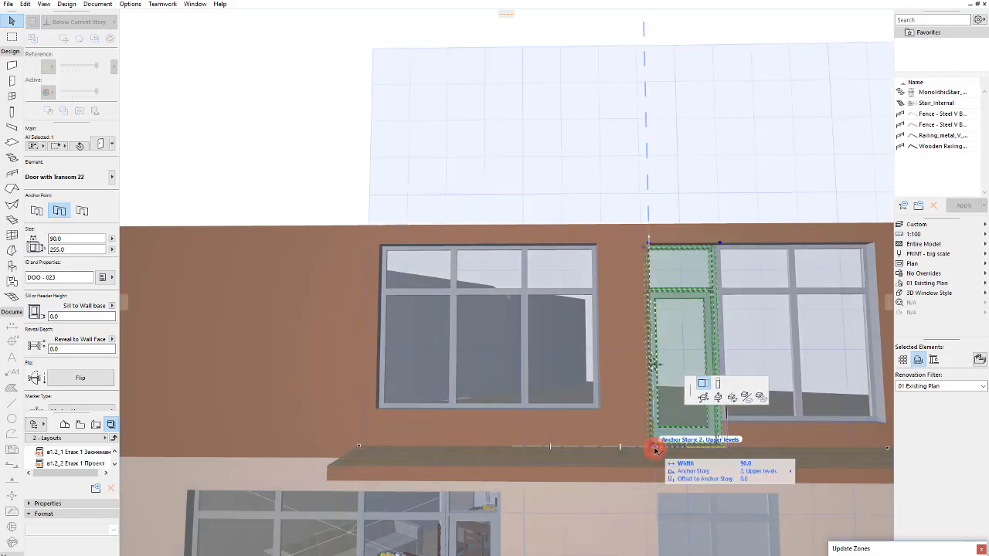
left_click(702, 400)
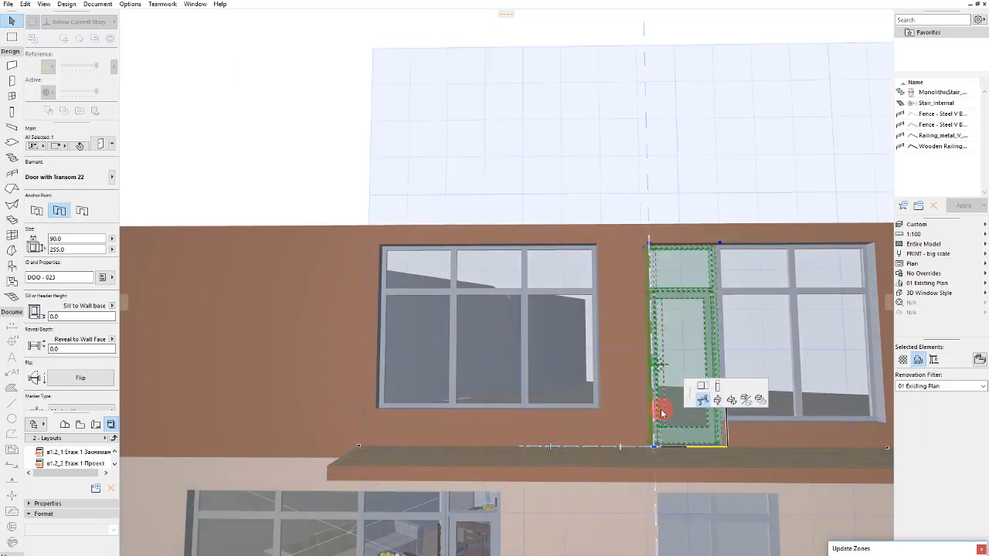
left_click(600, 408)
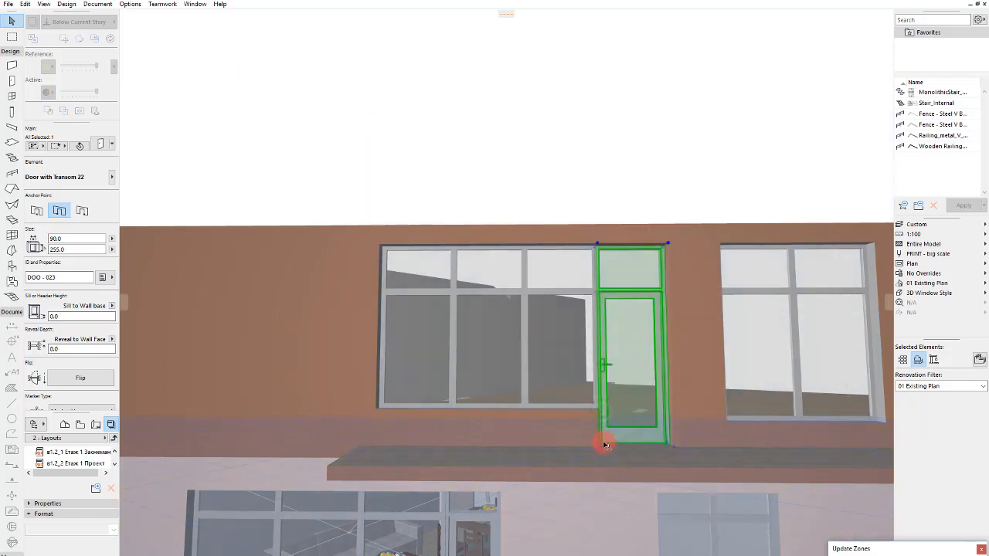
left_click(604, 450)
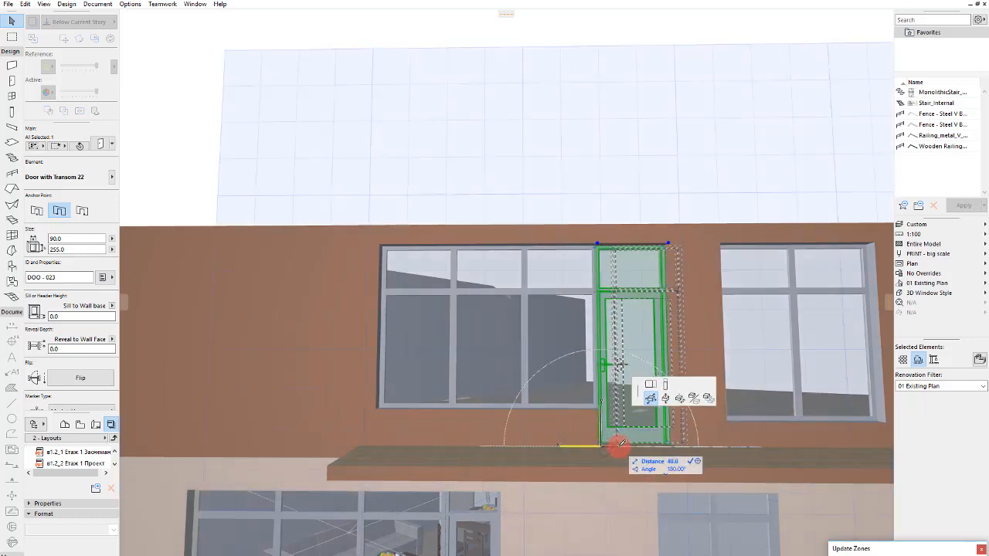
left_click(635, 448)
Step: Move the upper-floor double window toward the transom door until their adjoining edges meet
left_click(777, 325)
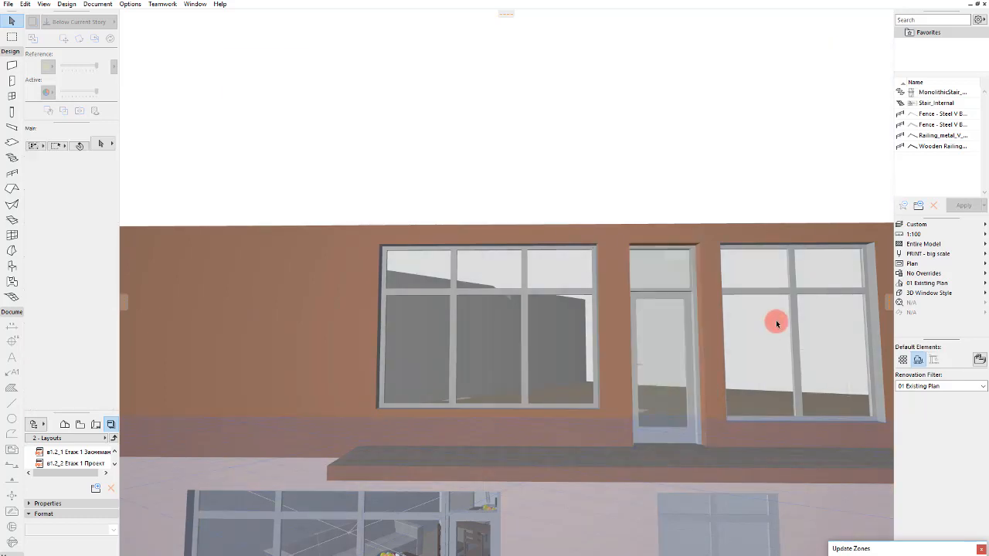
left_click(728, 425)
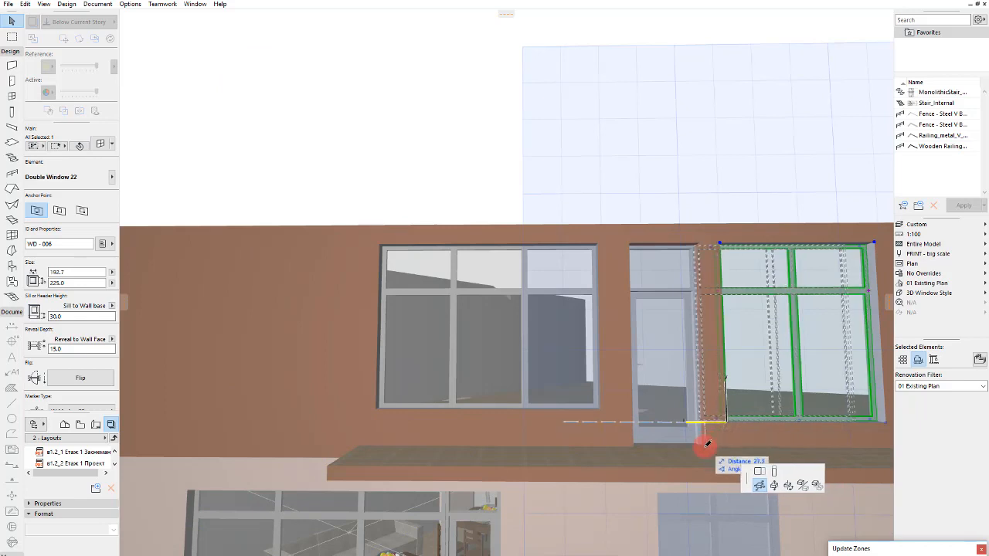
left_click(705, 445)
left_click(703, 426)
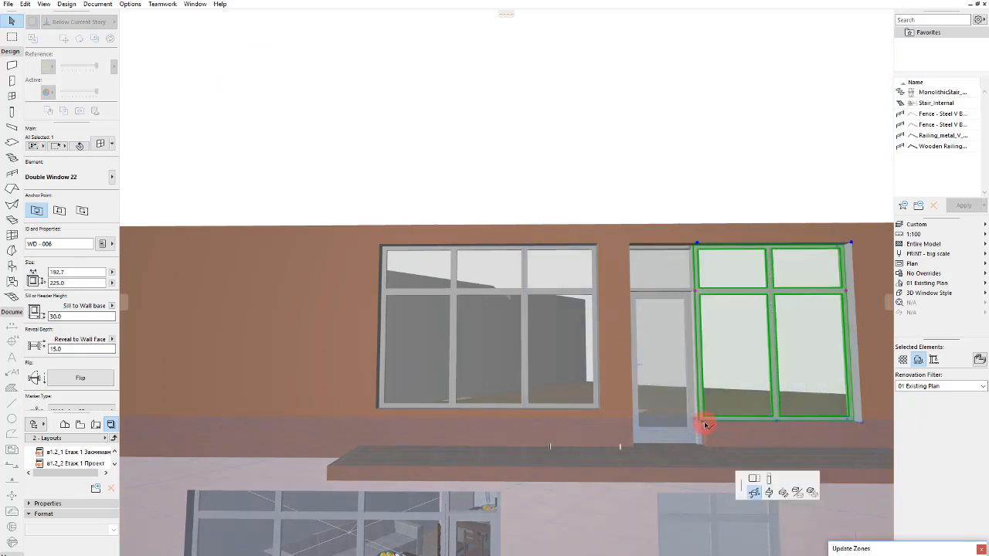
left_click(726, 423)
left_click(724, 426)
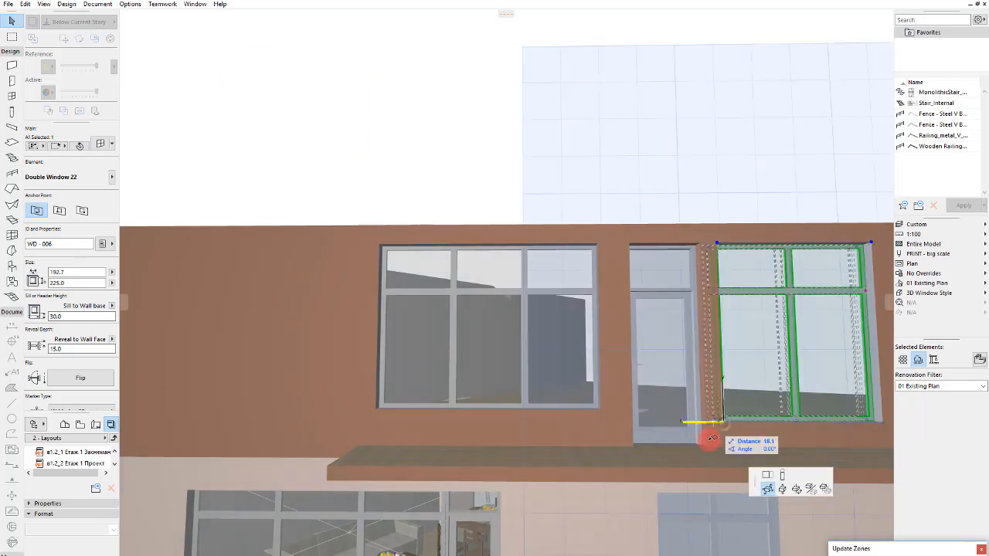
left_click(705, 440)
Step: Widen the upper-floor double window to 220
scroll(801, 401, "up", 1)
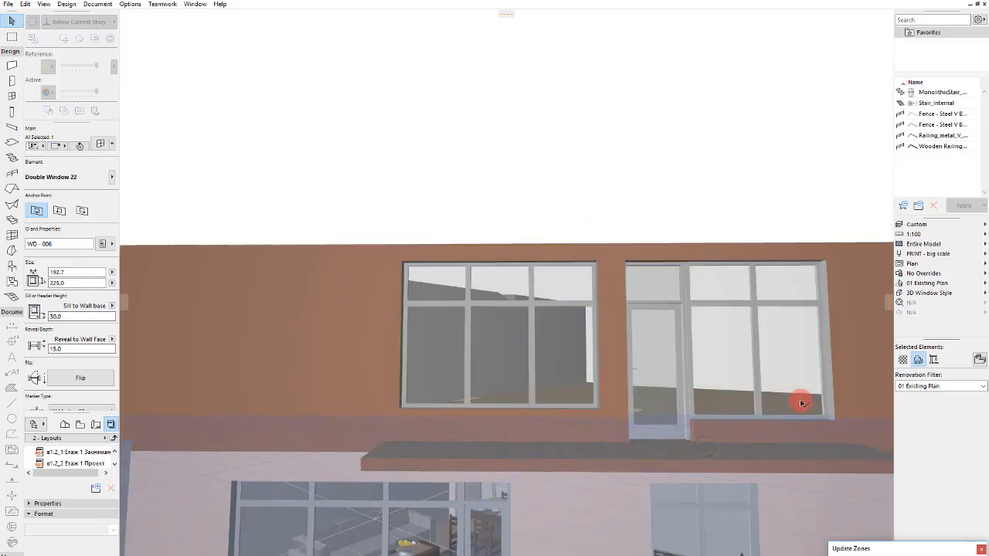
left_click(830, 424)
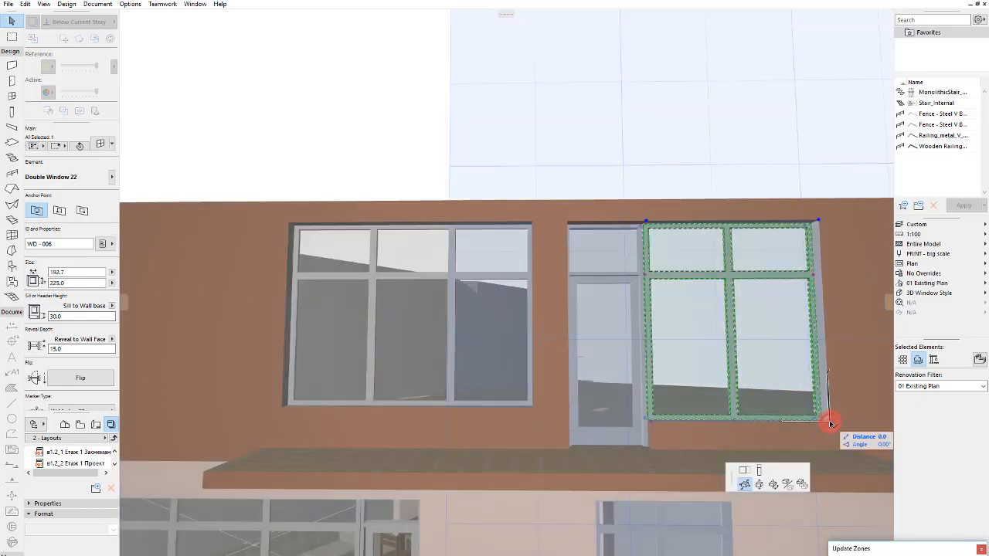
left_click(744, 472)
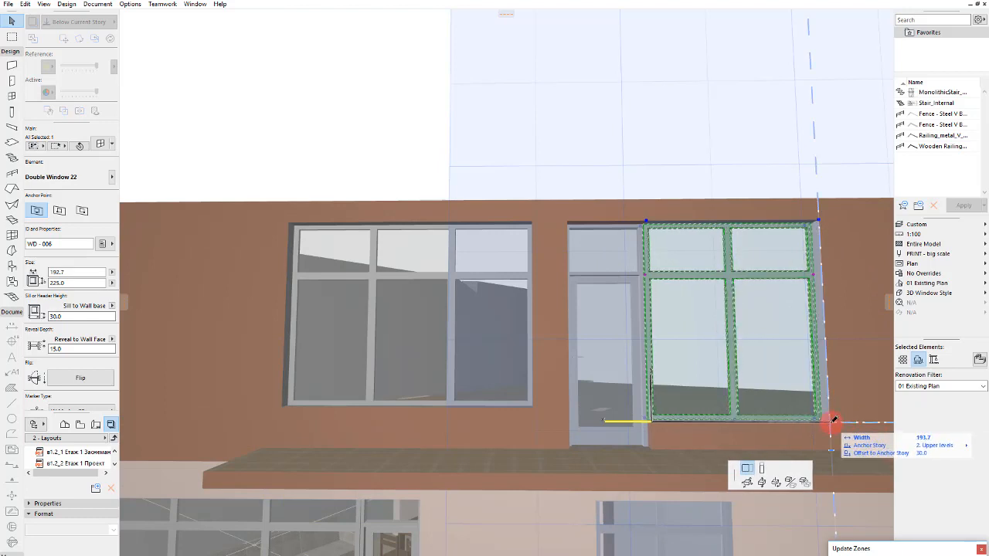
left_click(833, 420)
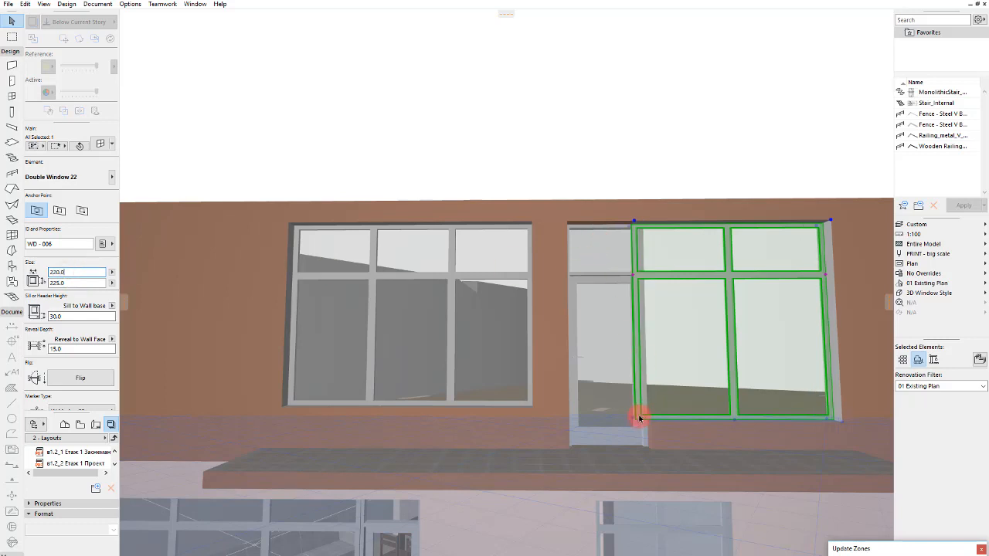
Step: Shift the widened upper-floor double window clear of the transom door so that their adjoining edges meet
left_click(637, 421)
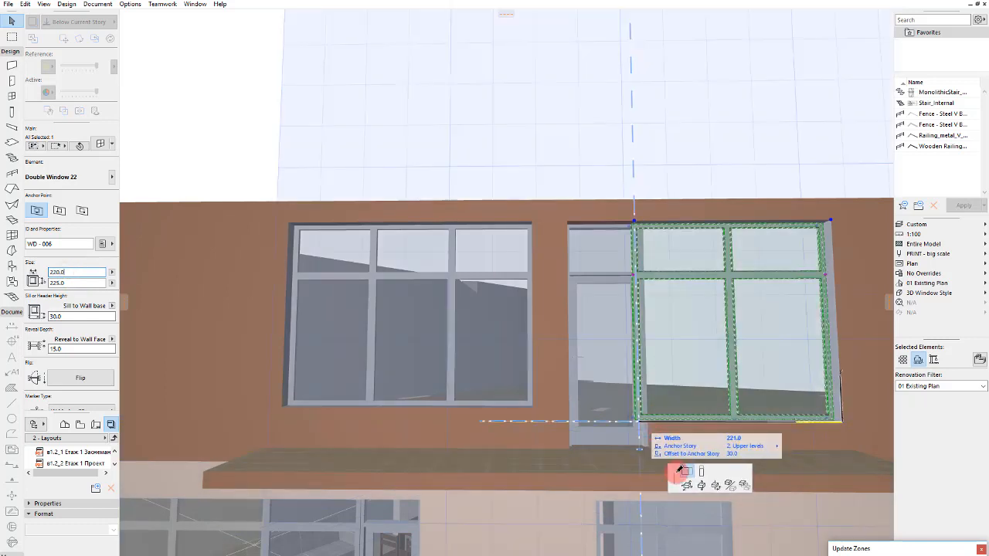
left_click(686, 484)
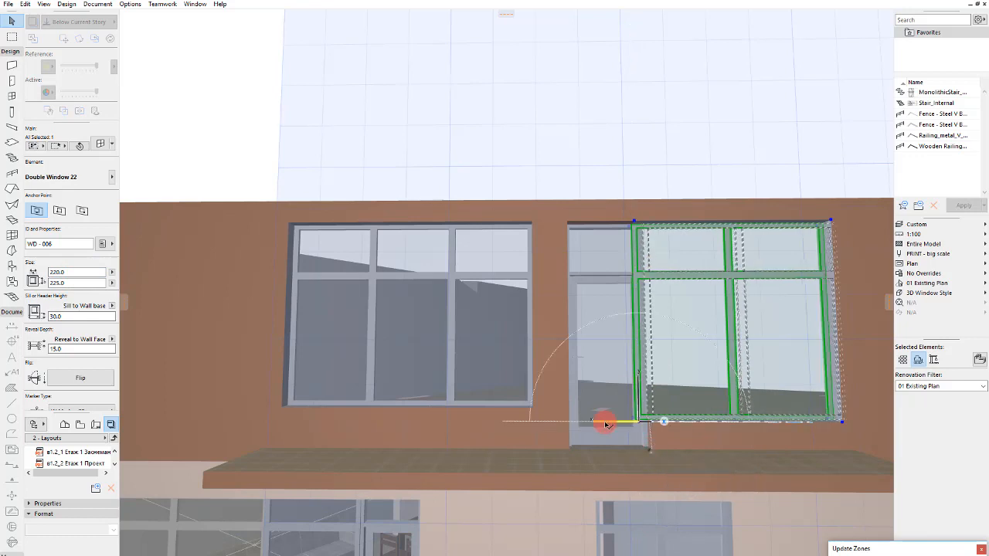
left_click(606, 424)
key("Escape")
Step: Set the upper-floor double window's horizontal pane division to Asymmetric, with the wide pane beside the door and the narrow pane at the far end
left_click(719, 299)
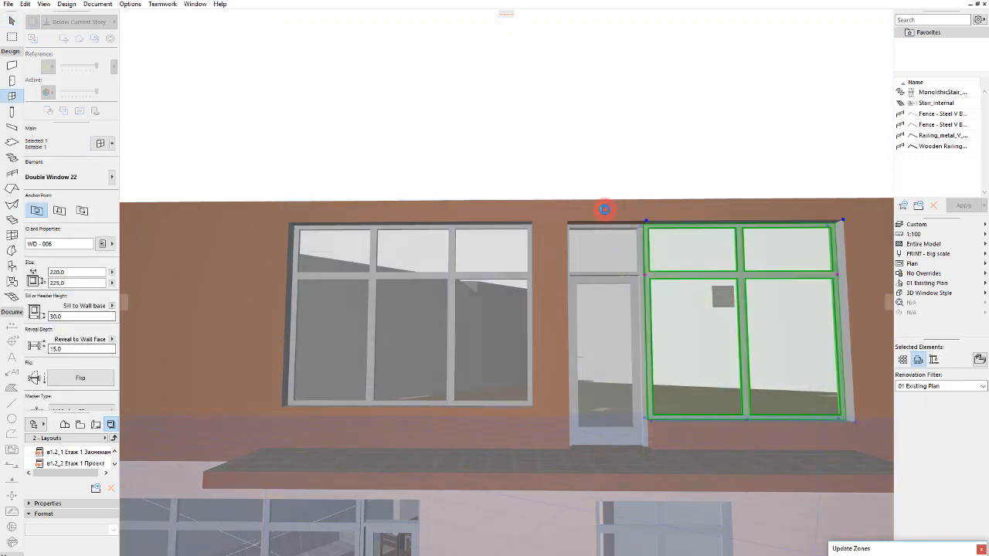
key("ctrl+t")
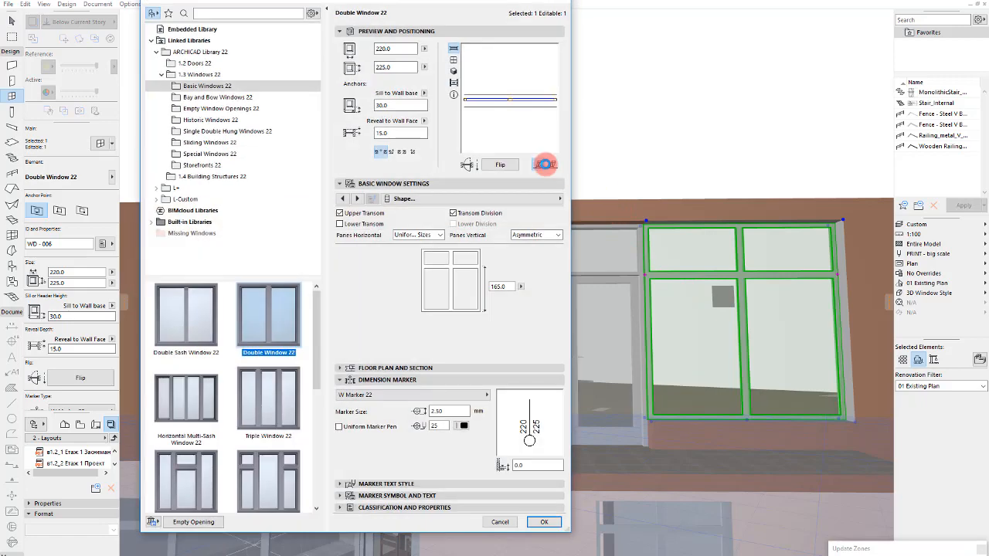
left_click(428, 236)
left_click(421, 258)
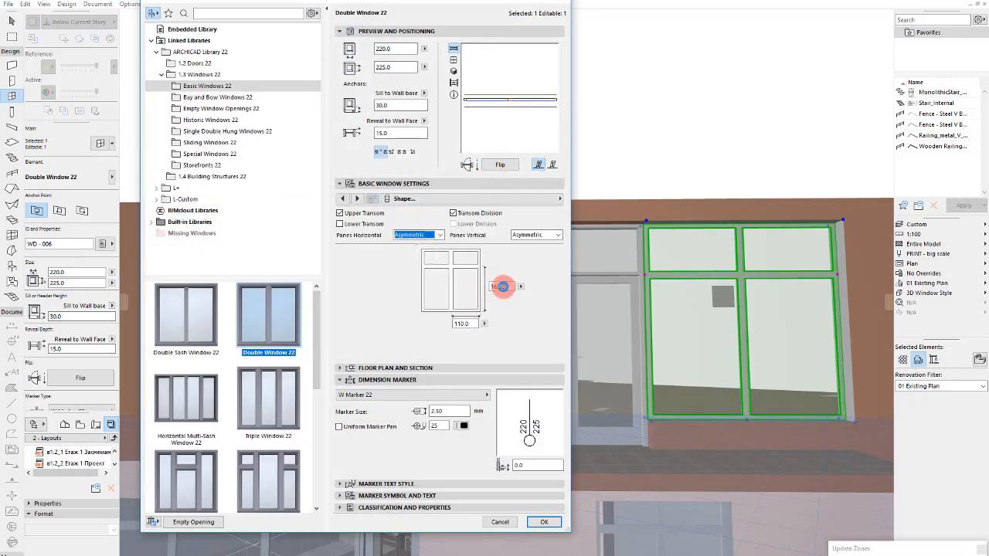
left_click(461, 323)
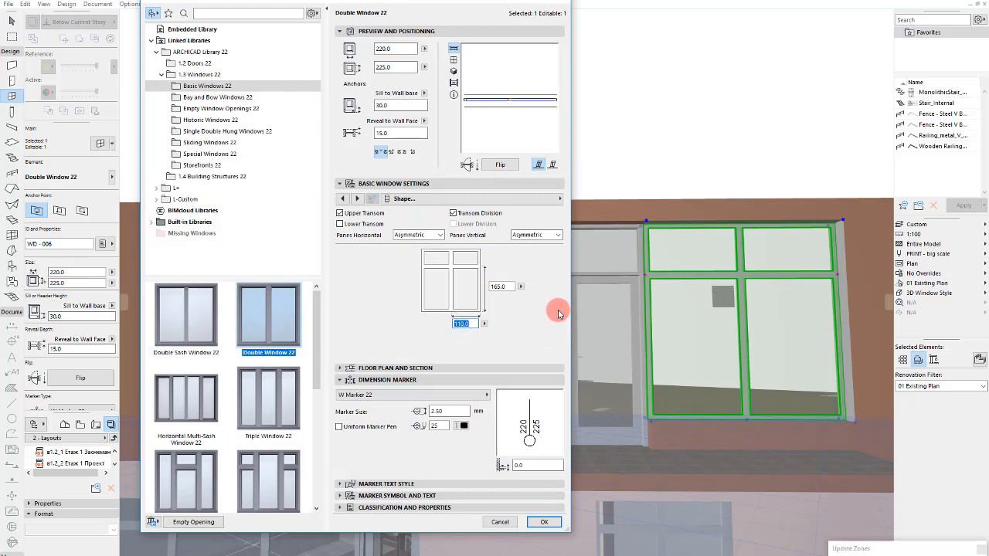
key("Return")
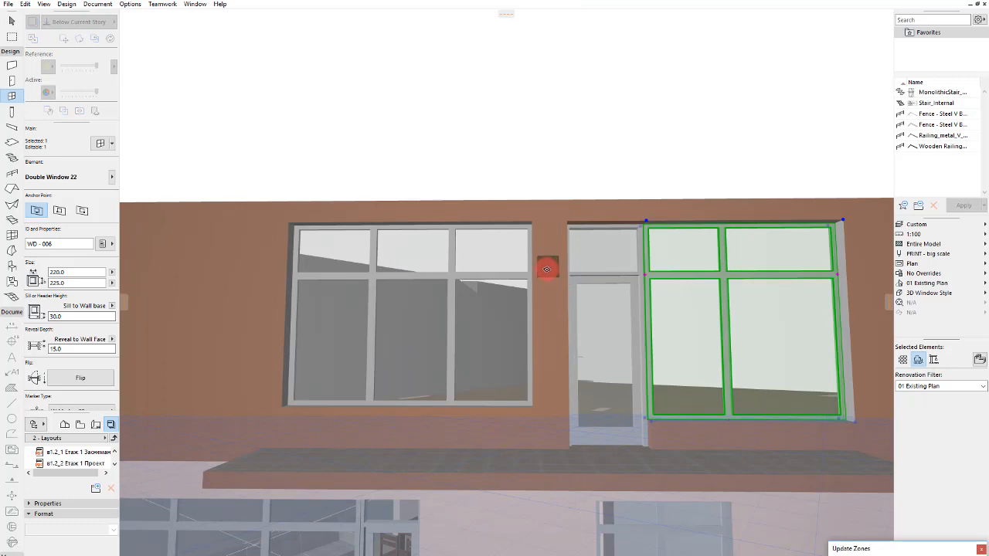
key("ctrl+t")
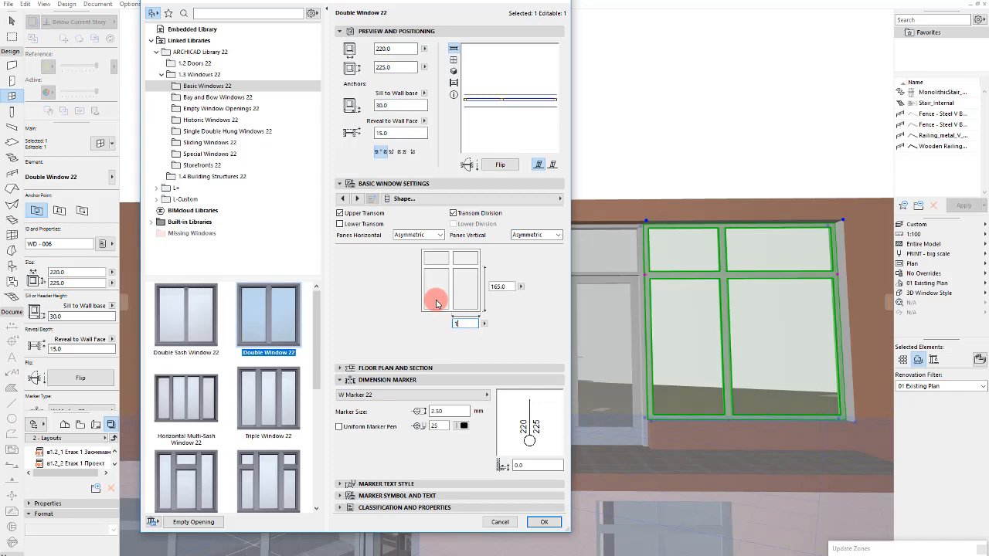
key("Return")
key("Escape")
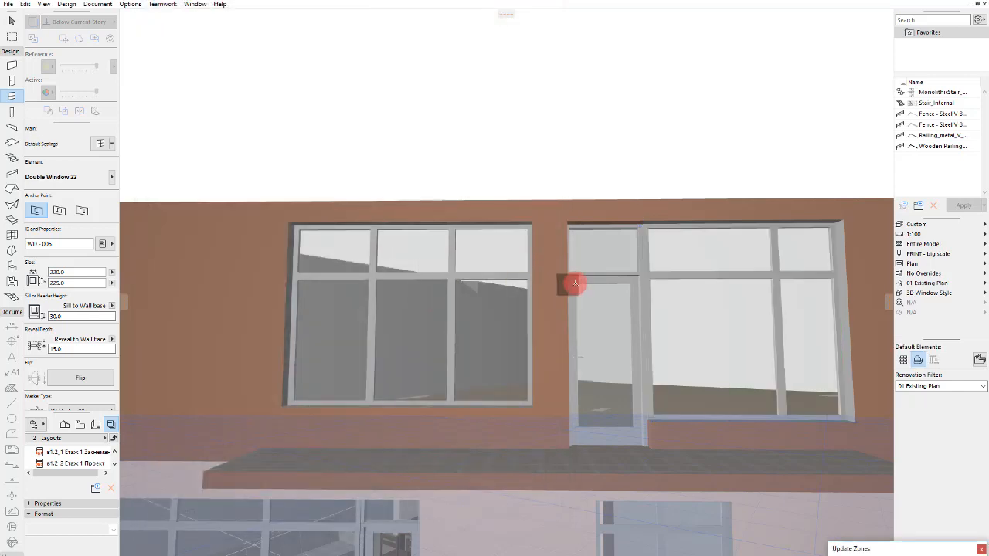
Step: Examine the Railing tool's default settings, including its favorites, segment pattern and panel type
scroll(741, 183, "down", 3)
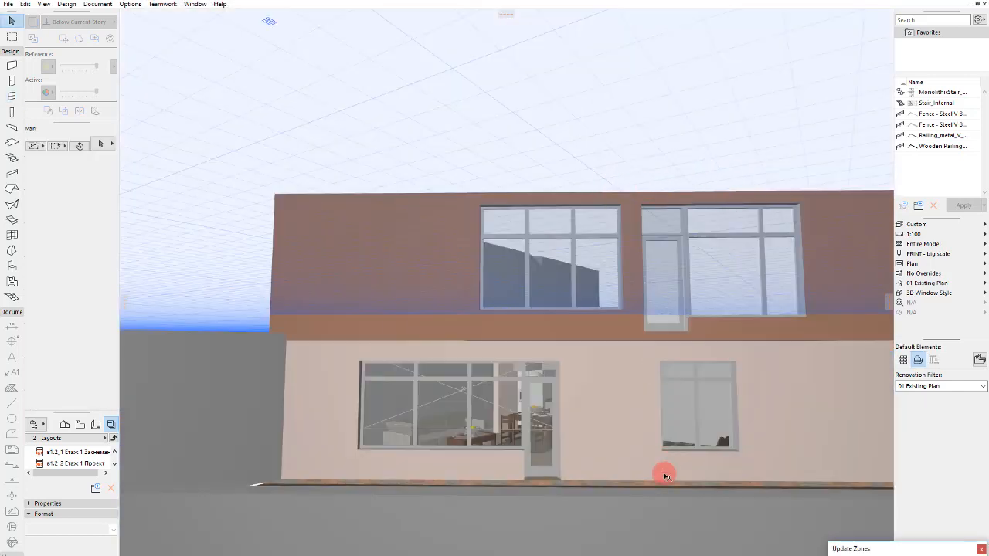
scroll(668, 386, "down", 3)
scroll(548, 432, "up", 3)
scroll(371, 491, "up", 3)
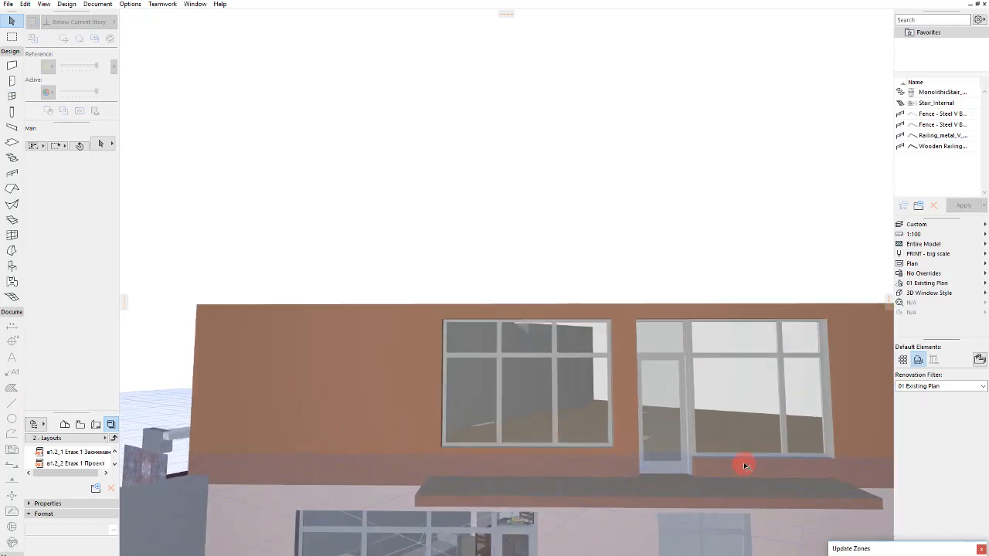
left_click(12, 173)
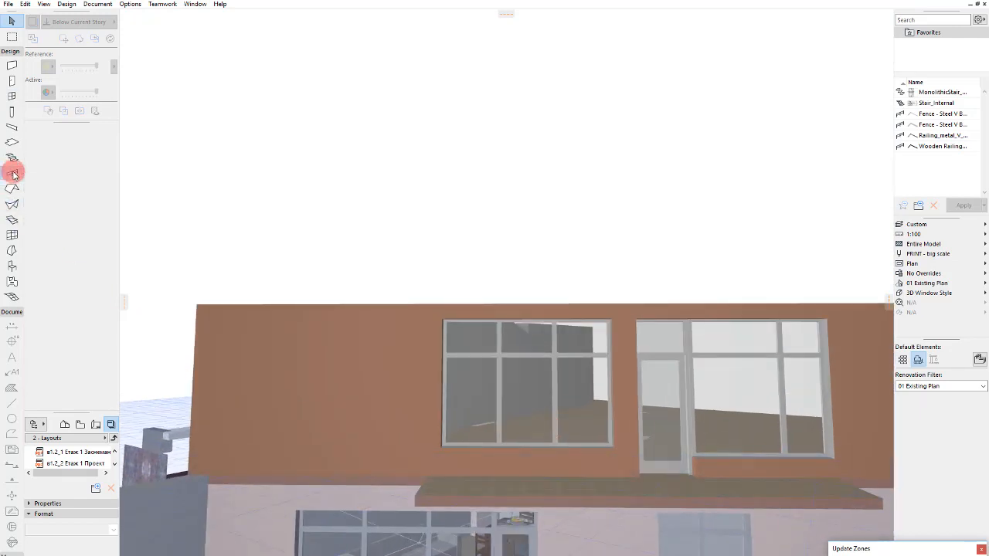
key("ctrl+t")
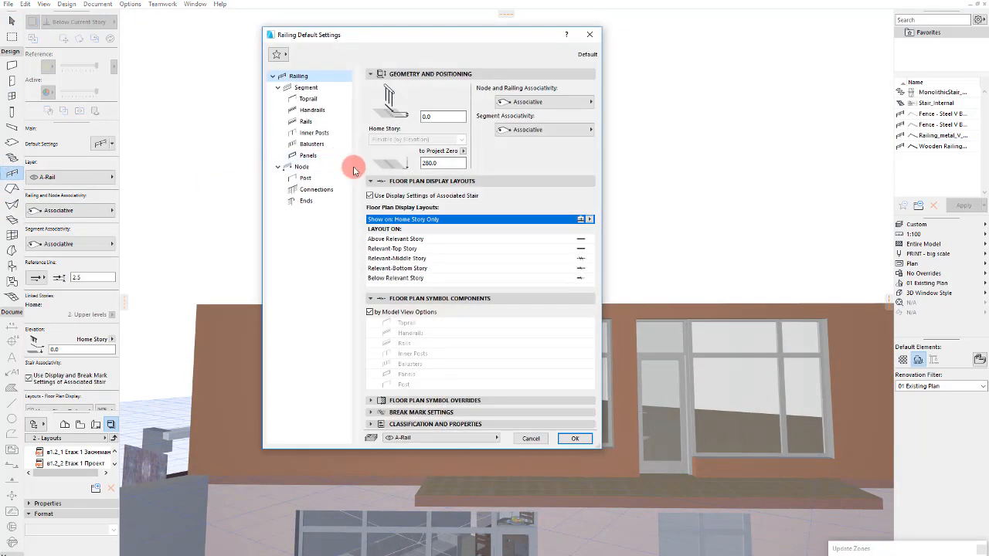
left_click(276, 54)
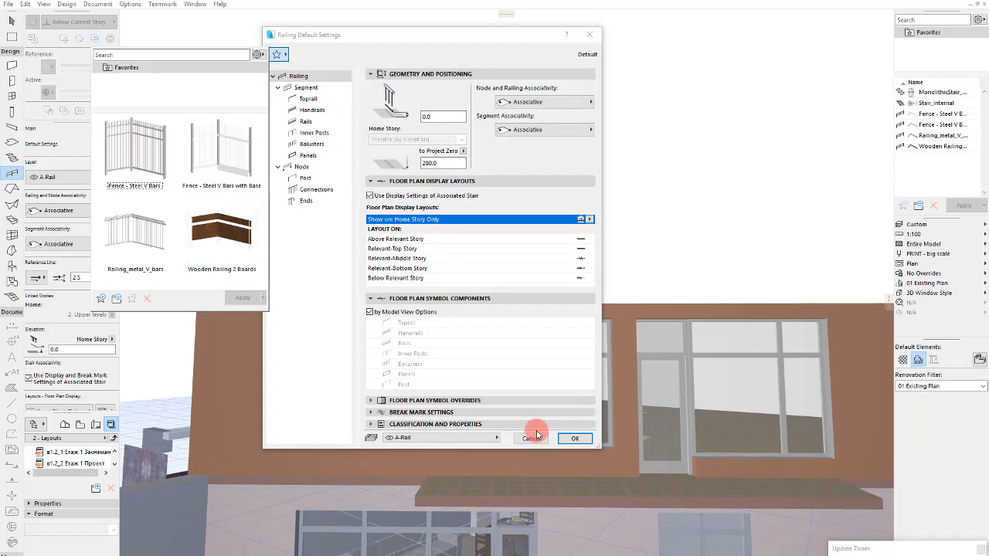
left_click(306, 88)
left_click(403, 116)
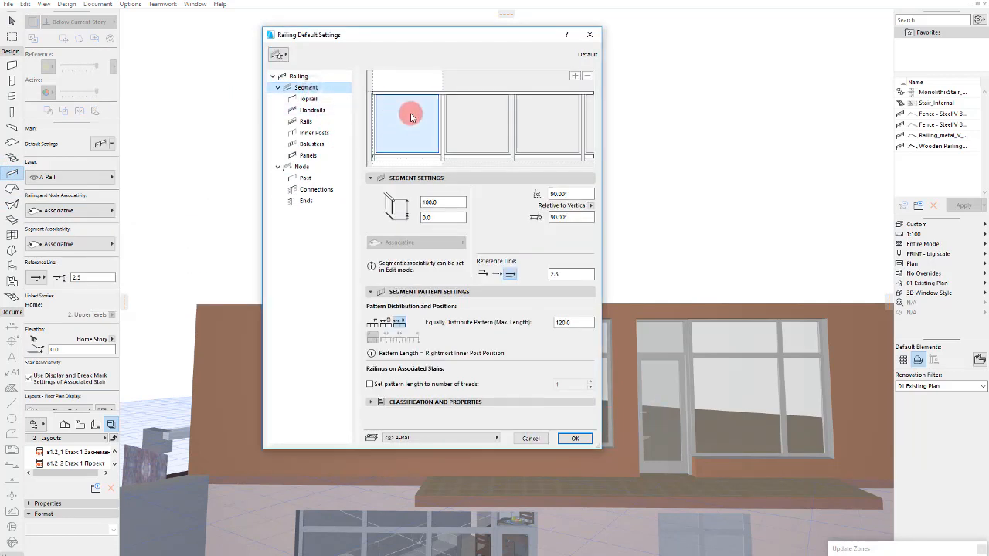
left_click(410, 126)
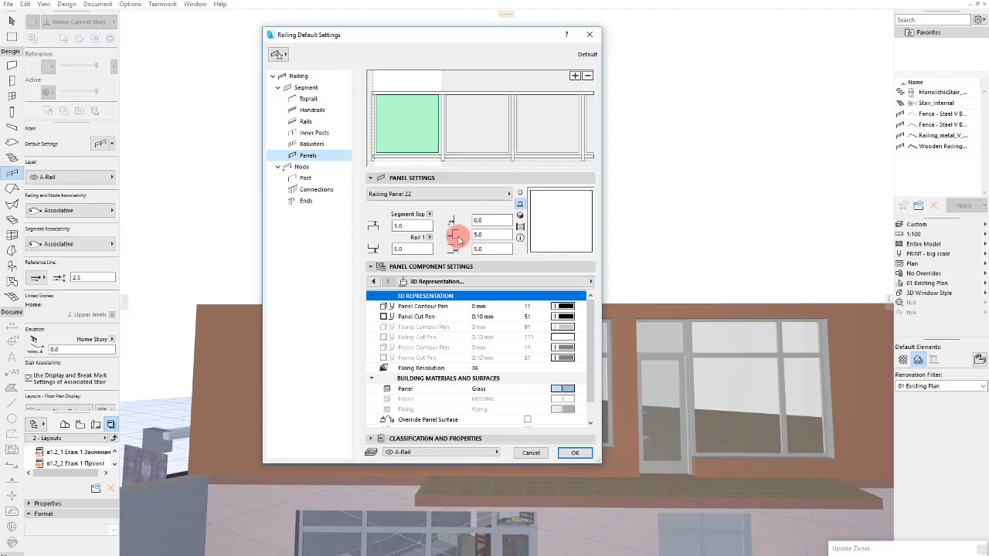
left_click(425, 196)
left_click(421, 147)
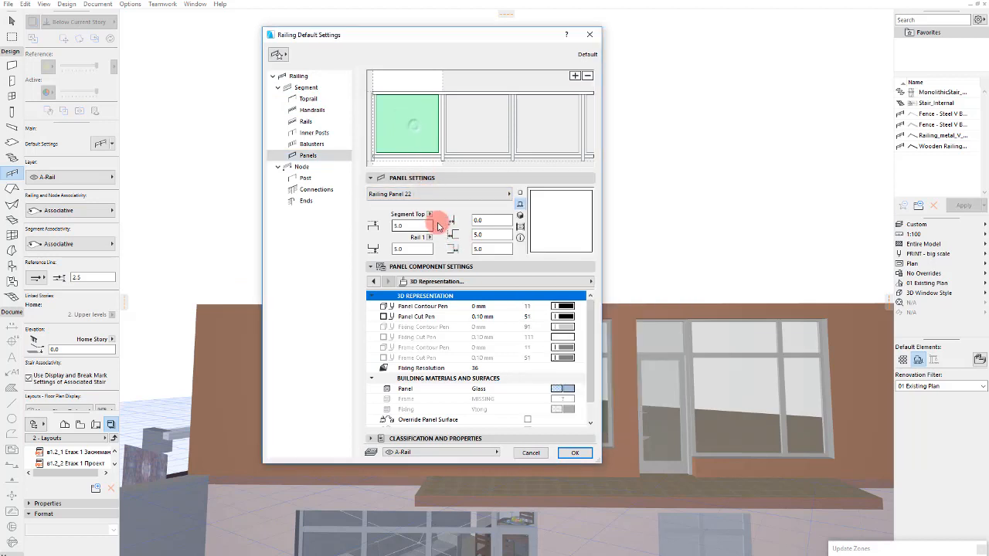
left_click(439, 194)
left_click(456, 194)
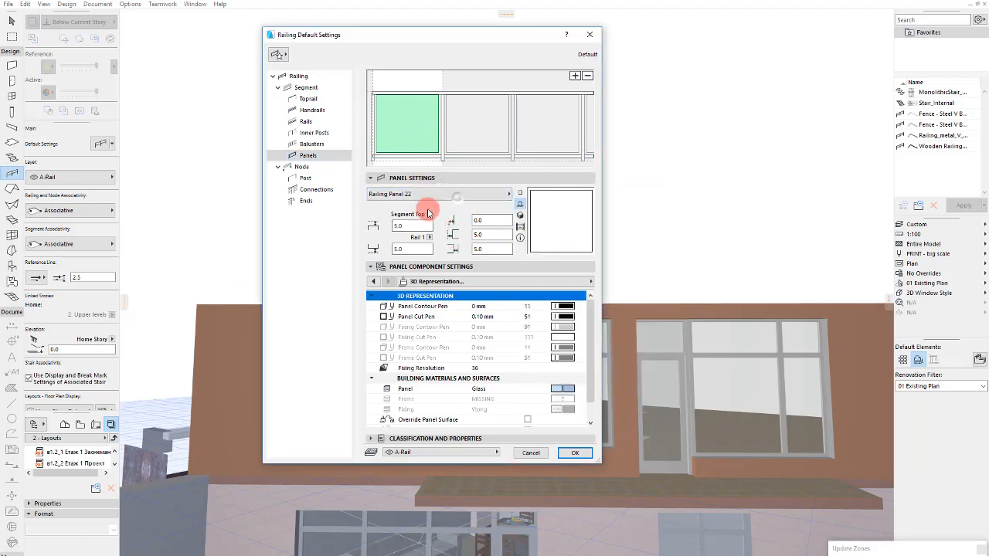
left_click(576, 453)
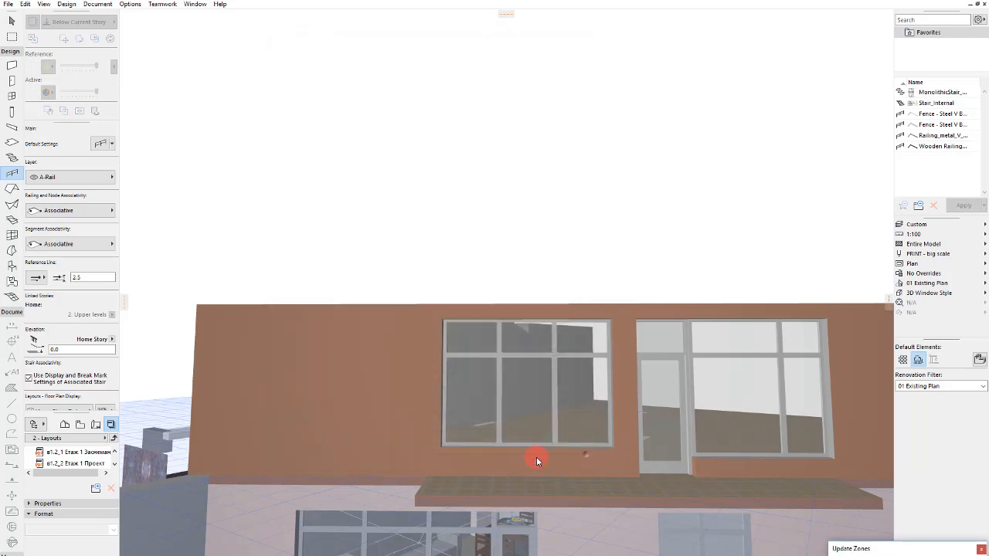
Step: Place a railing along the three open edges of the upper-floor balcony slab
left_click(431, 477)
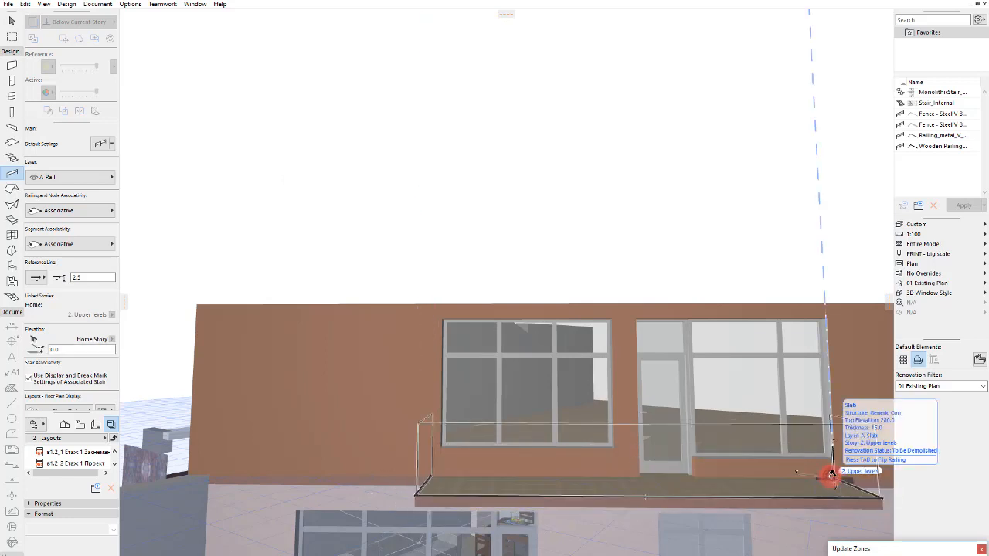
double_click(830, 474)
key("Escape")
scroll(634, 192, "down", 5)
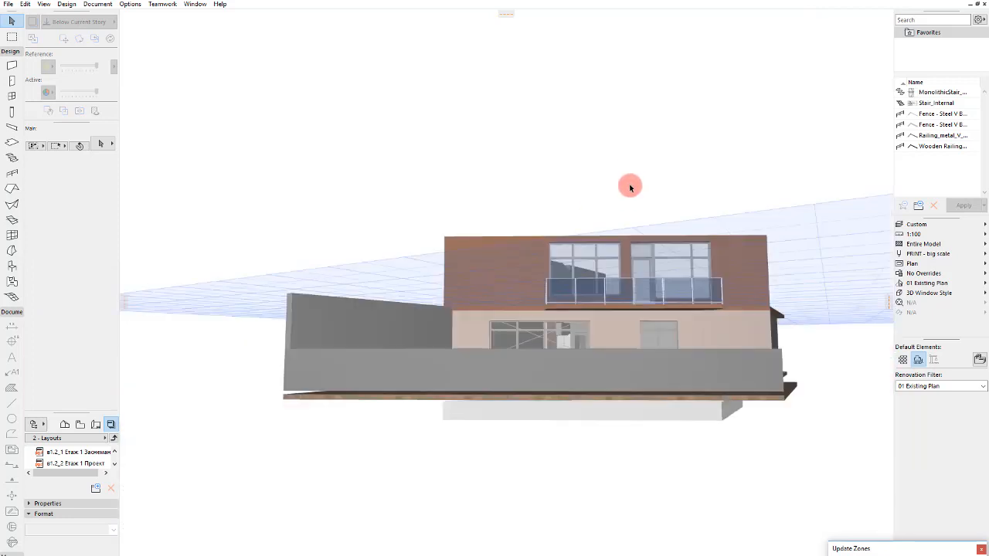
Step: Try to lower the glass panels of the balcony railing by setting their offset from the segment top to 30
scroll(635, 224, "up", 3)
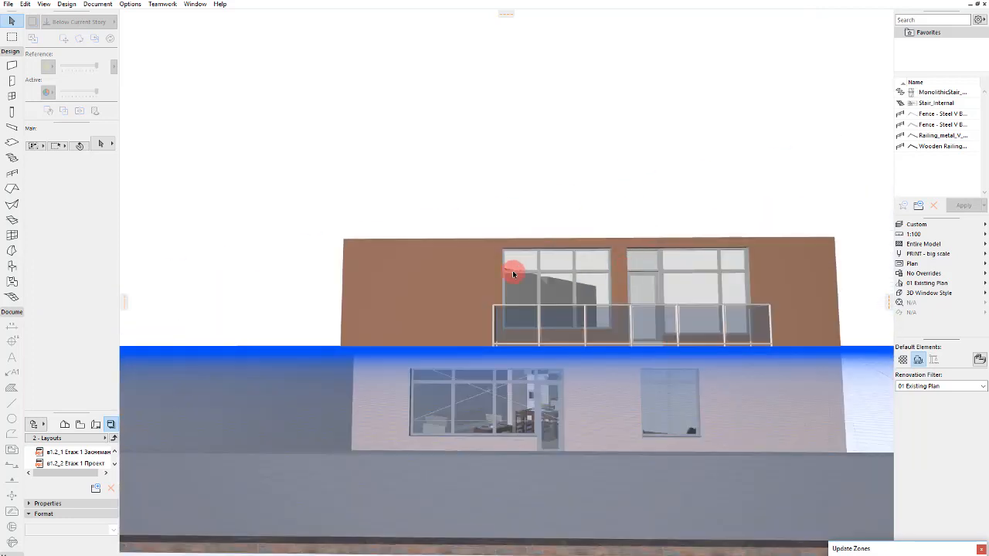
scroll(567, 272, "up", 3)
left_click(524, 341)
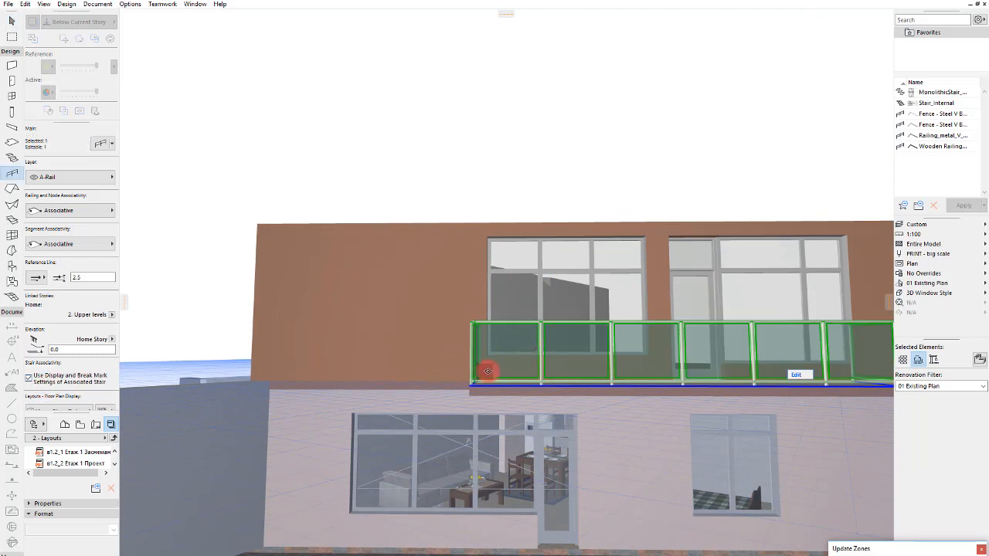
double_click(495, 365)
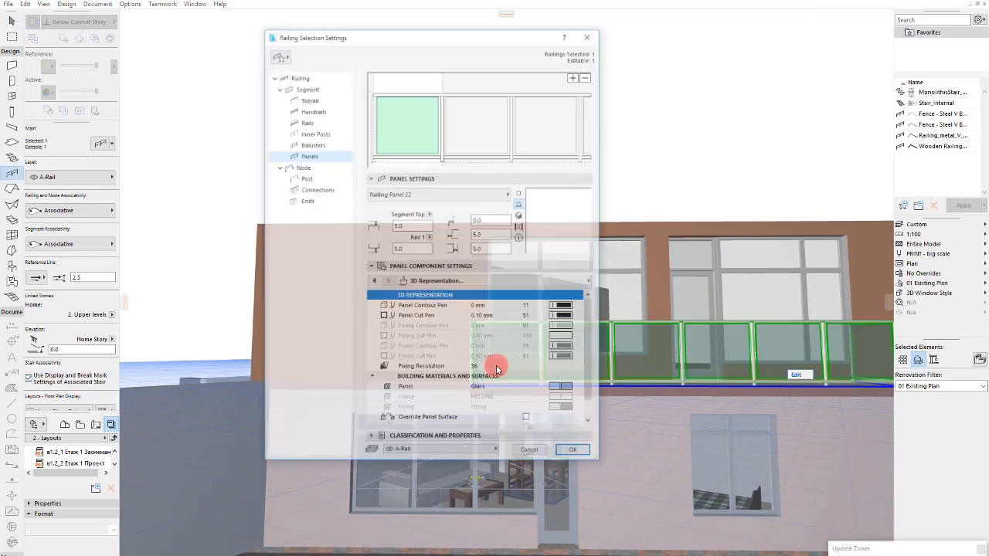
left_click(415, 114)
left_click(412, 116)
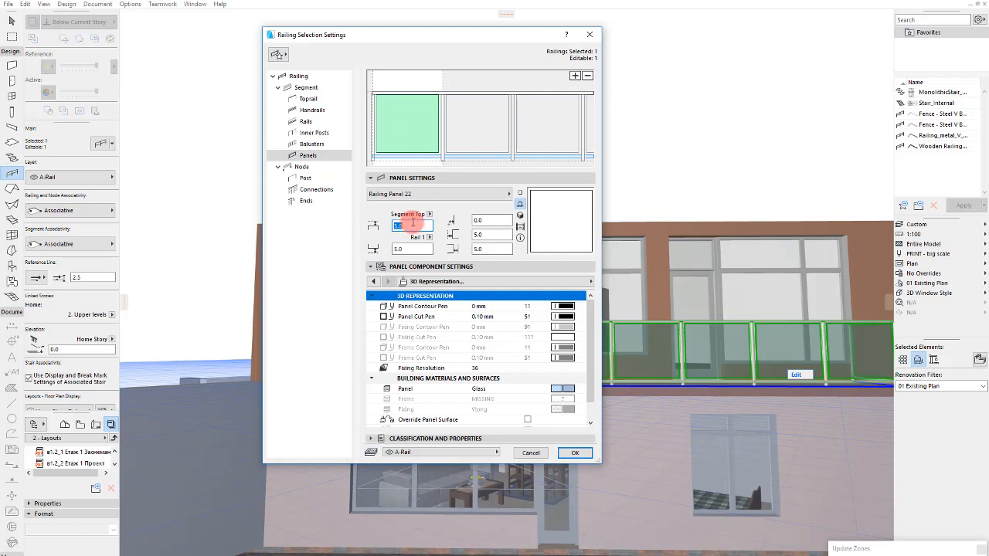
type("30")
key("Tab")
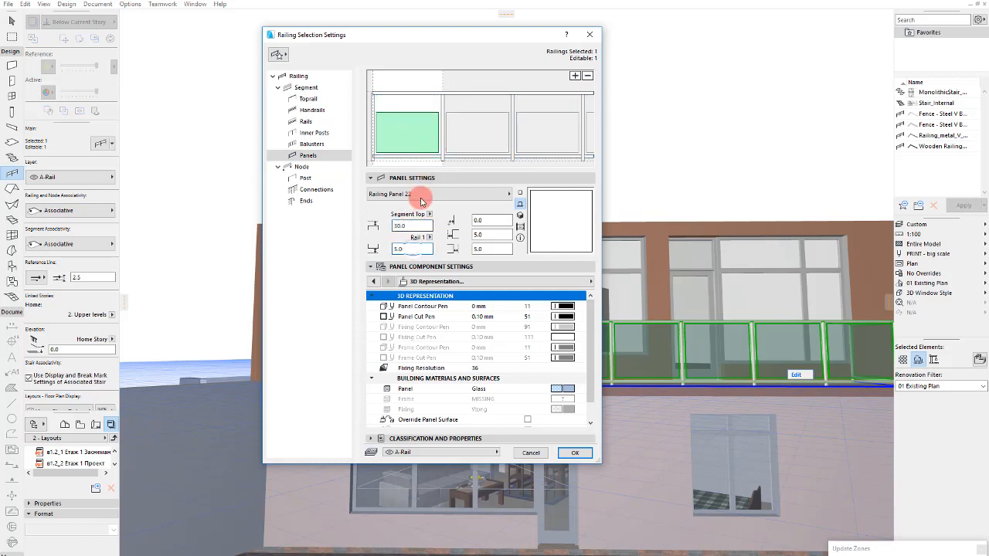
Step: Try to add a second rail between the toprail and the glass panels of the balcony railing
left_click(423, 95)
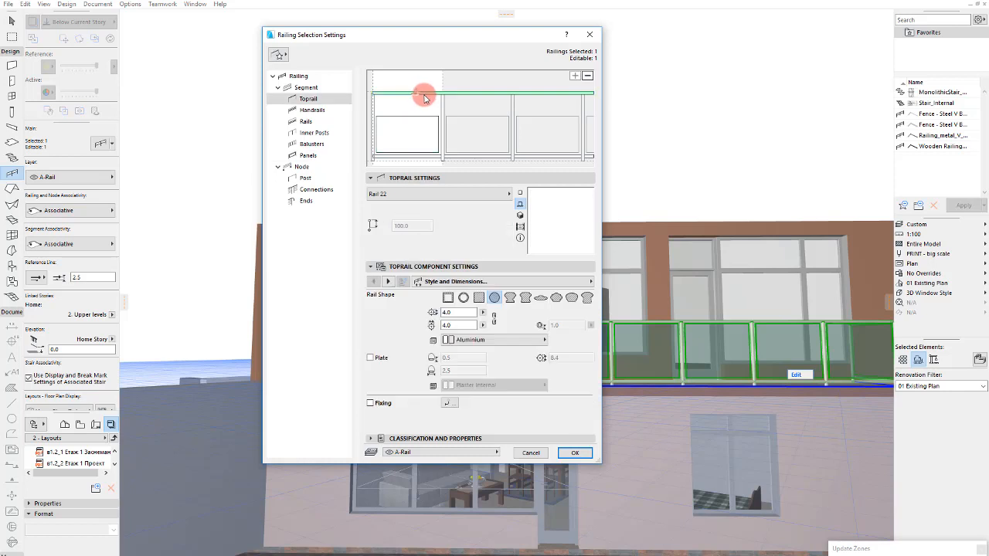
left_click(313, 123)
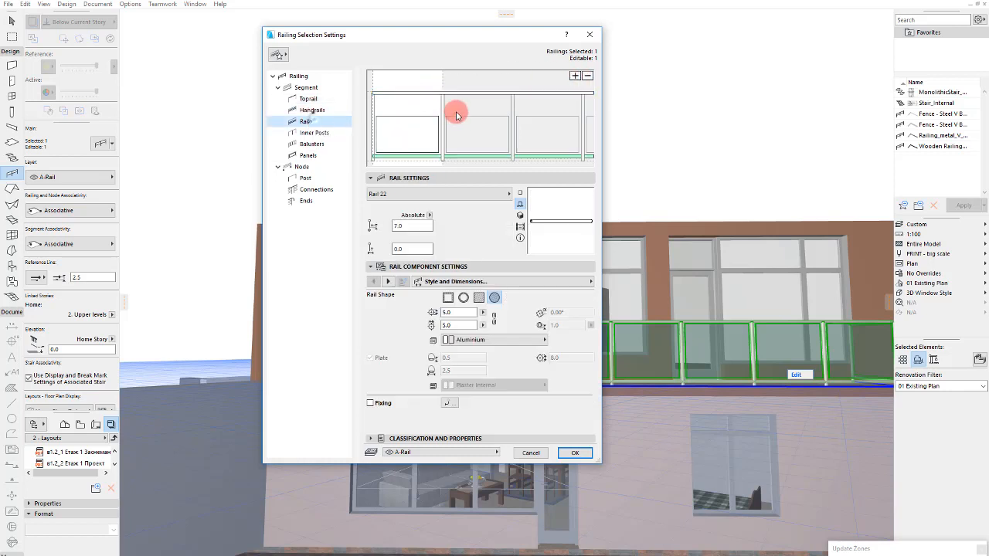
left_click(576, 77)
left_click_drag(470, 126, 451, 106)
key("Return")
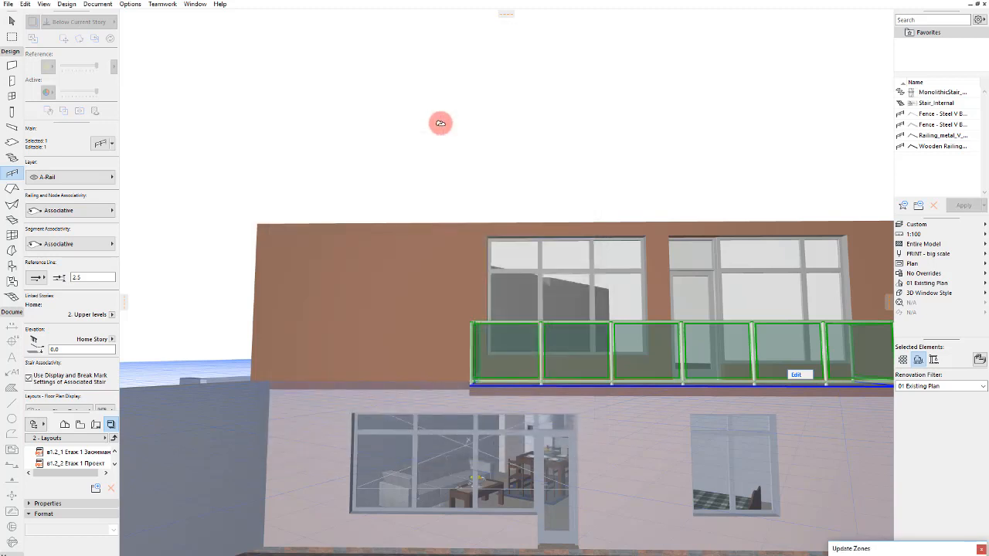
Step: Set the balcony railing panels' offset from the segment top to 40
double_click(524, 319)
left_click(424, 150)
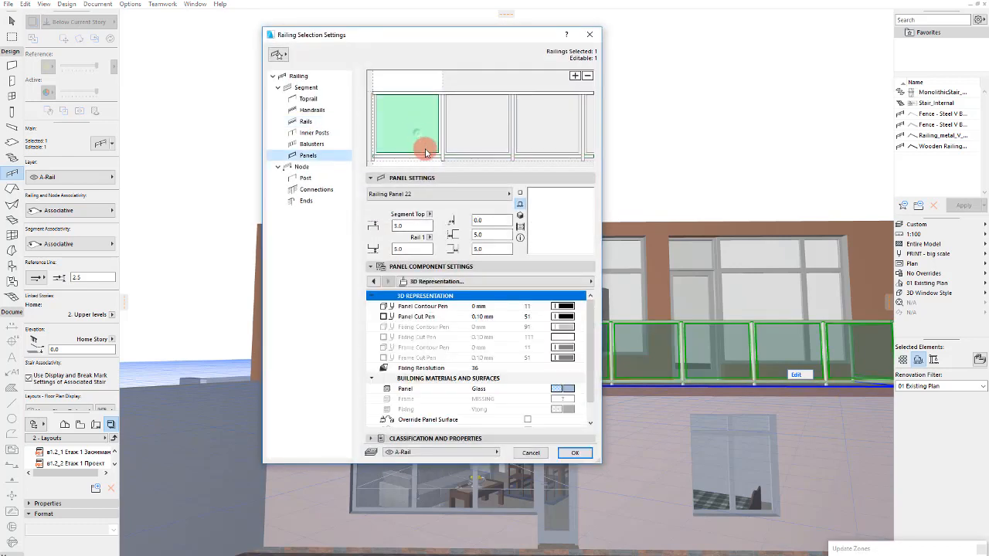
left_click(419, 229)
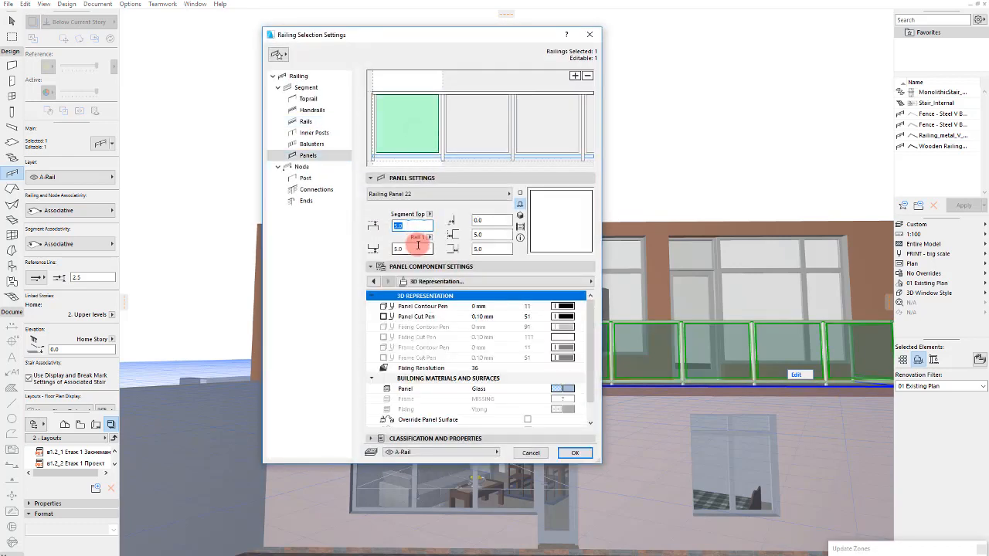
left_click(406, 250)
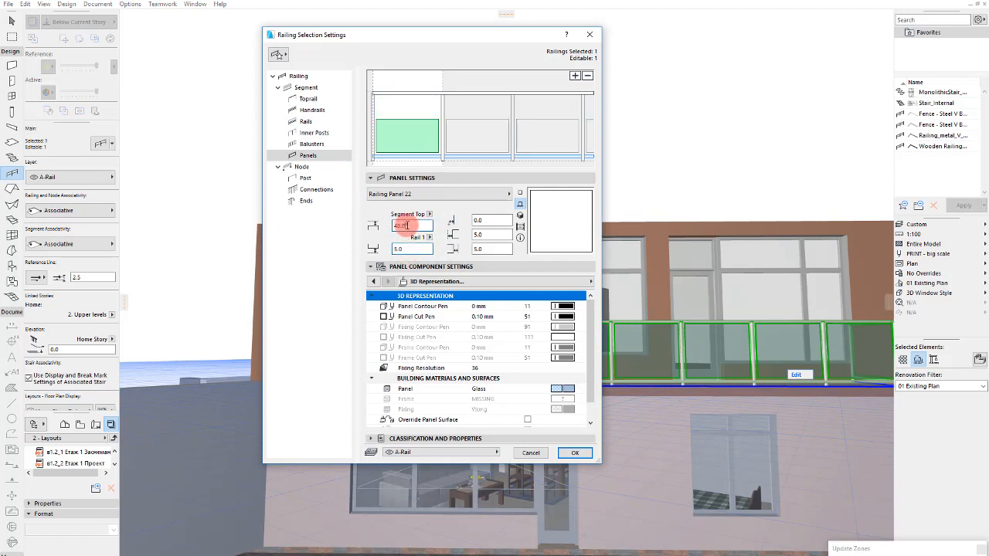
Step: Add a second rail below the toprail of the balcony railing at height 80.1, sized 3.0 by 3.0 in Chrome
left_click(331, 122)
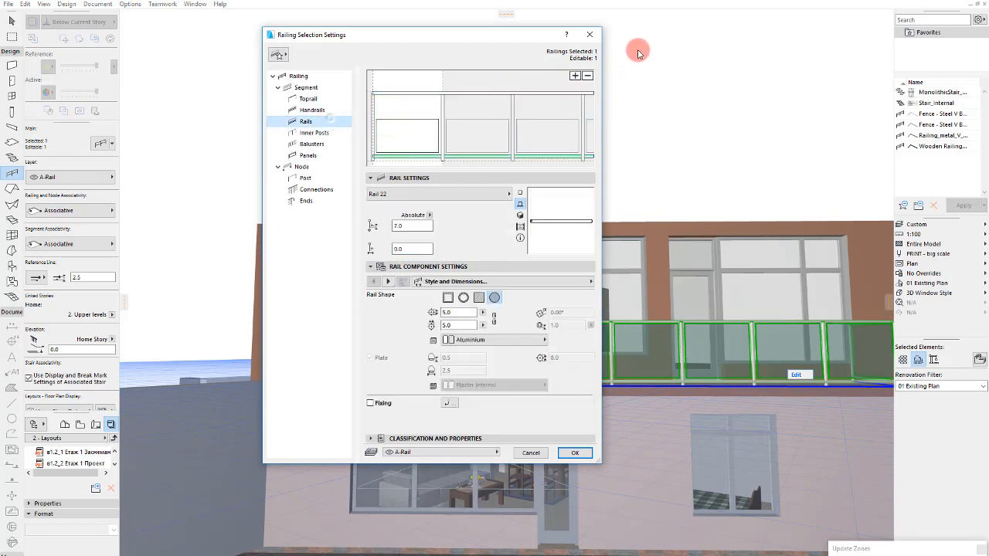
left_click(440, 103)
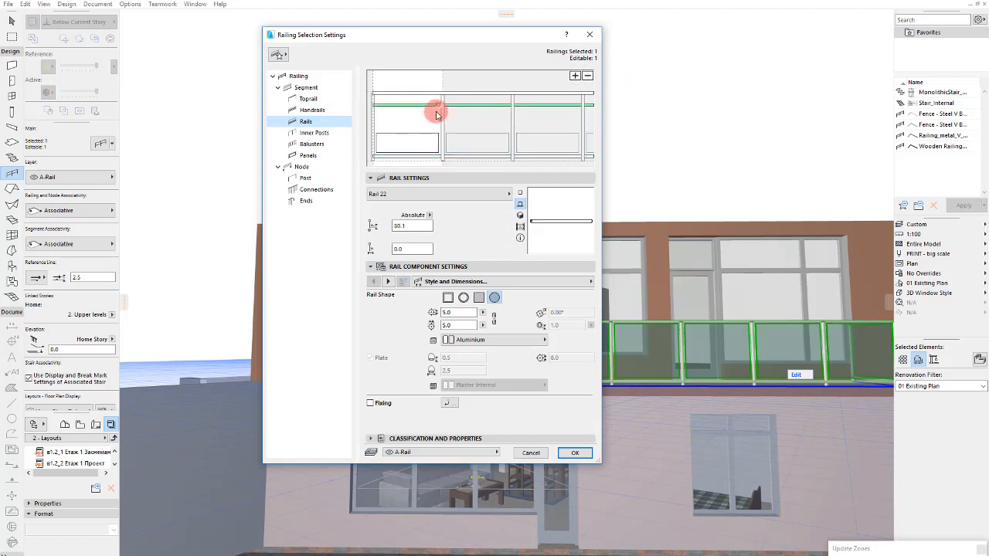
double_click(414, 225)
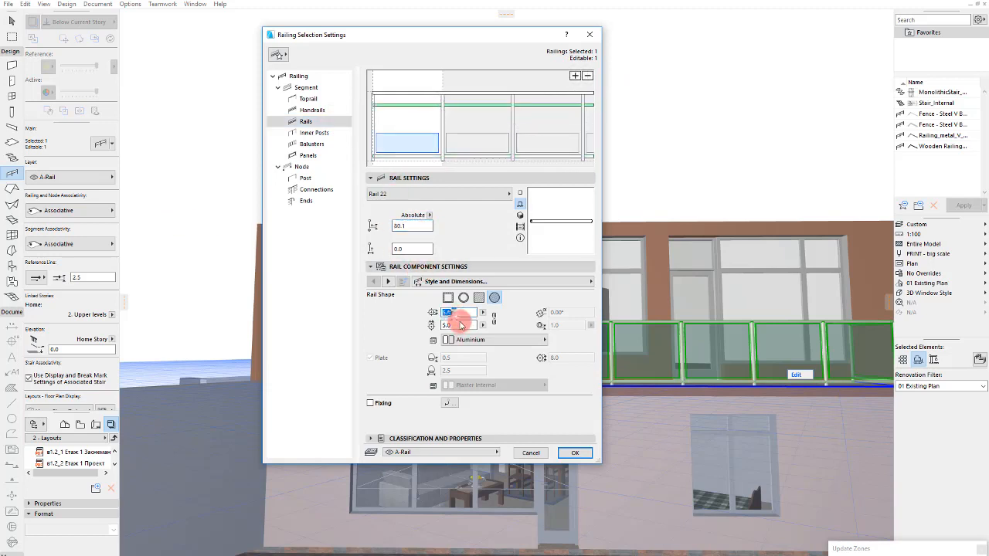
key("Tab")
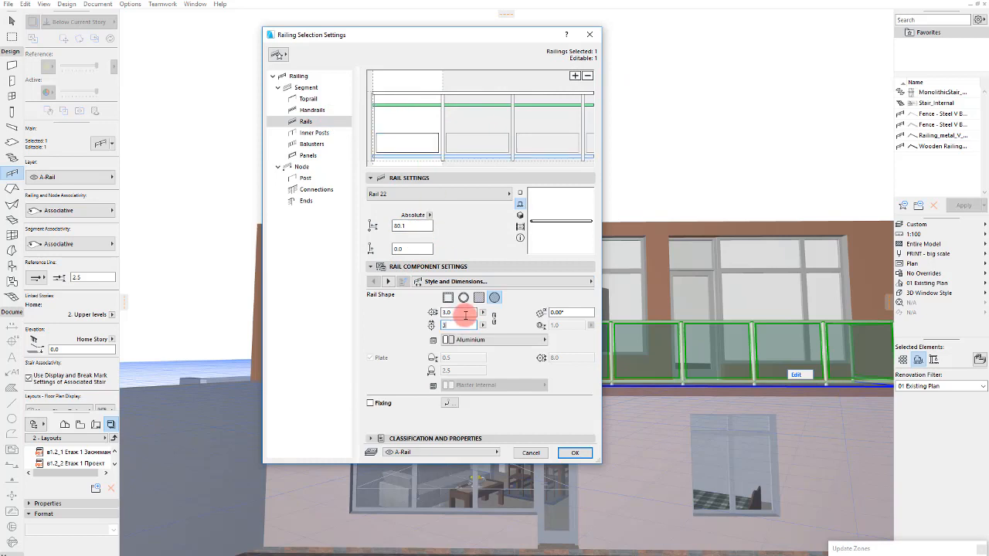
double_click(463, 314)
left_click(468, 340)
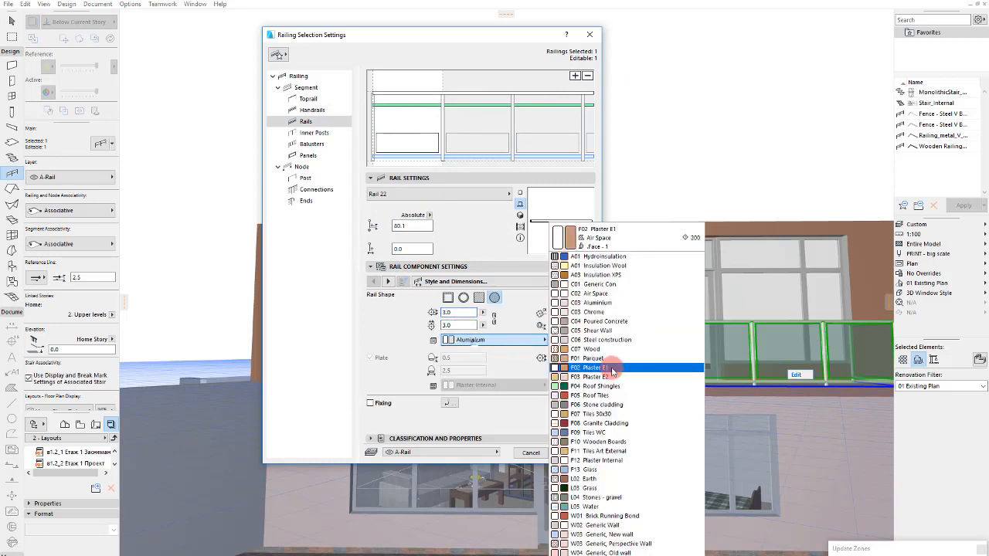
left_click(618, 317)
Step: Change the toprail's building material to Chrome
left_click(512, 94)
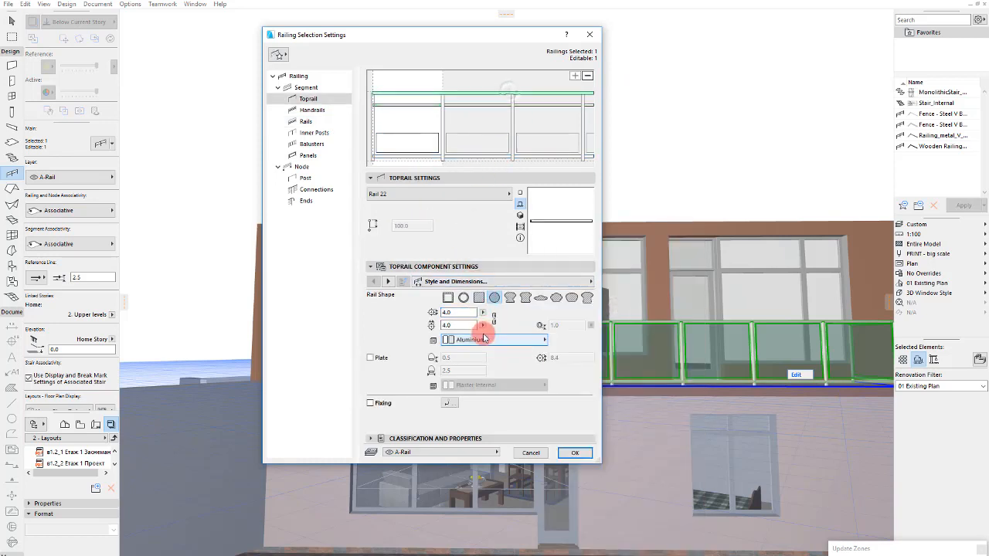
left_click(481, 339)
left_click(620, 313)
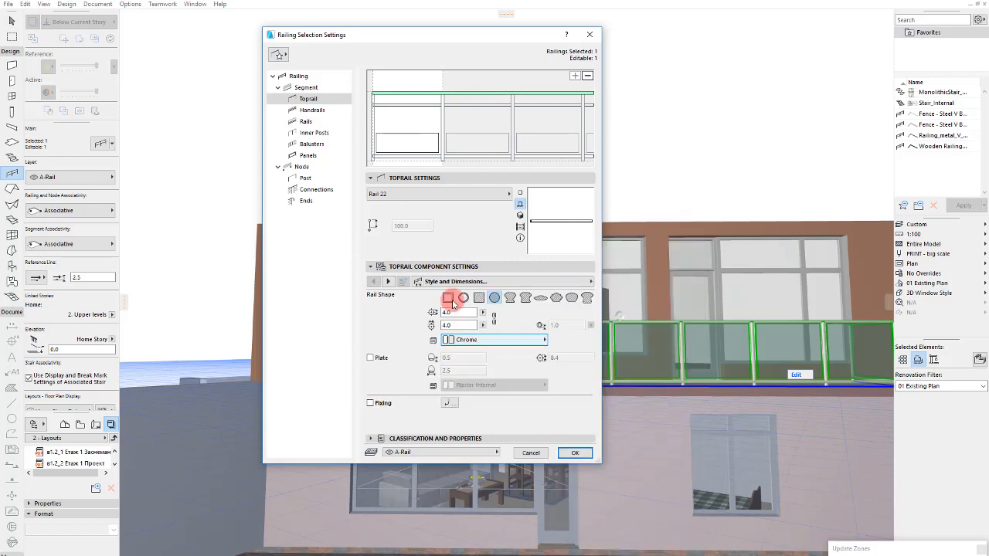
Step: Remove the bottom rail and set the glass panels' offsets from Rail 1 and from the segment bottom to 20
left_click(430, 156)
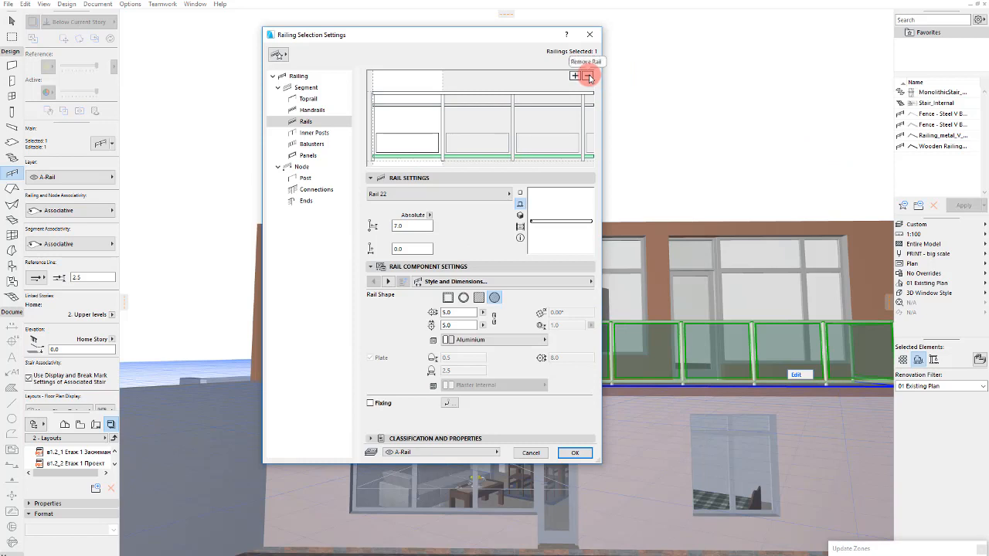
left_click(588, 77)
left_click(430, 140)
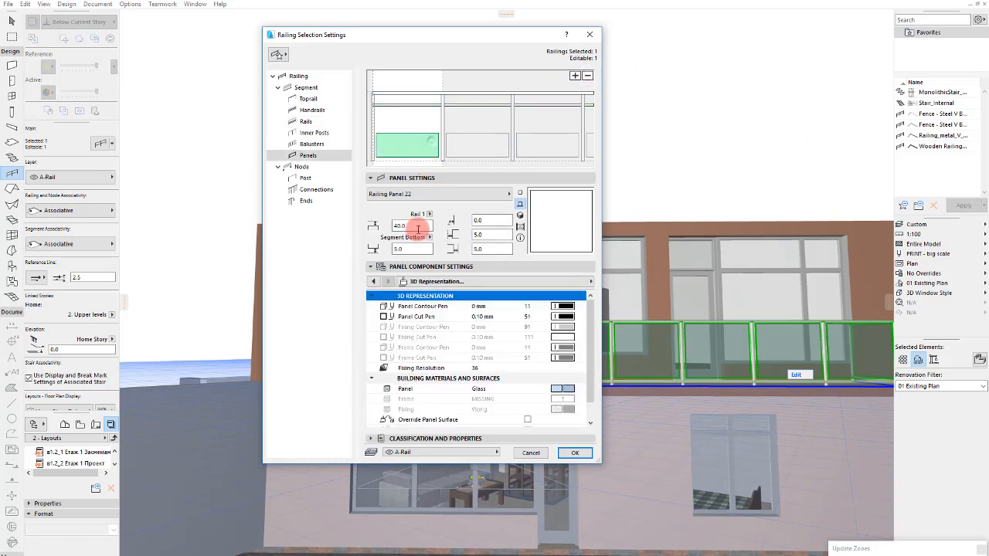
type("20")
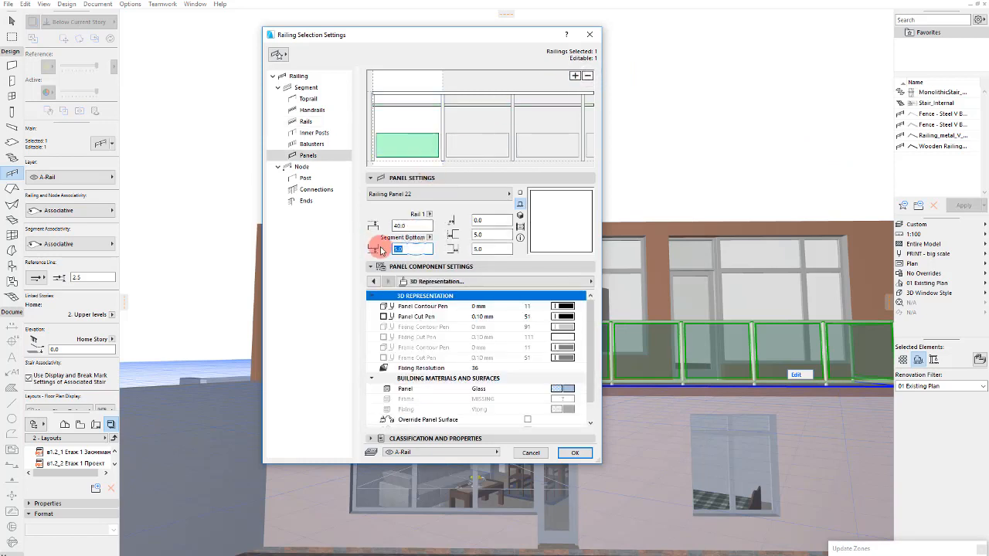
left_click(407, 225)
left_click_drag(406, 224, 330, 215)
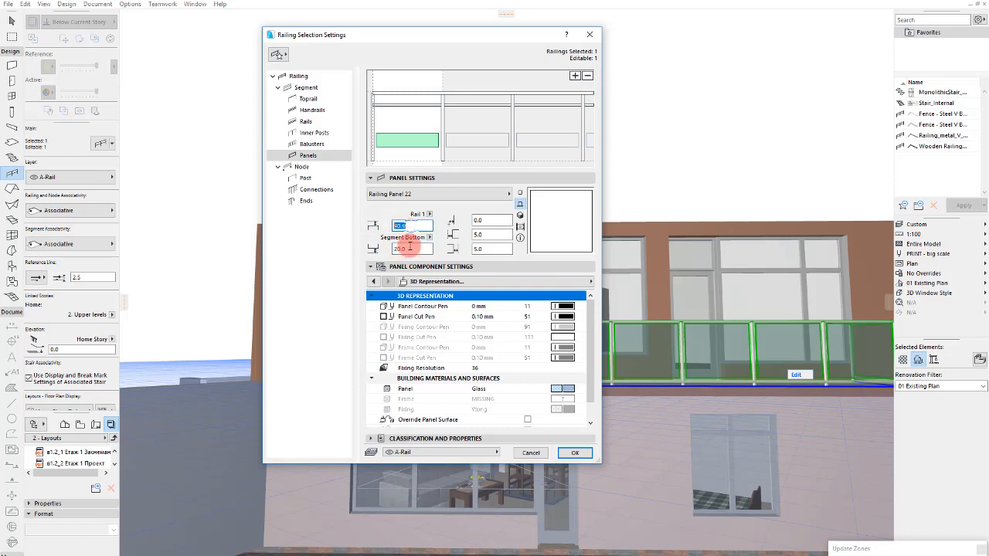
type("20")
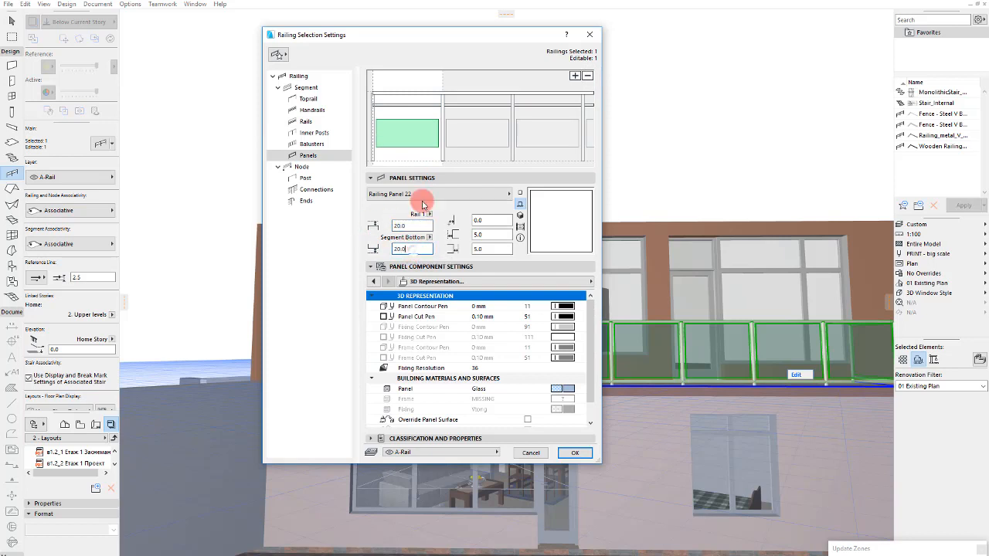
Step: Enable fixings on the glass panels of the balcony railing using the Brackets type
left_click(423, 103)
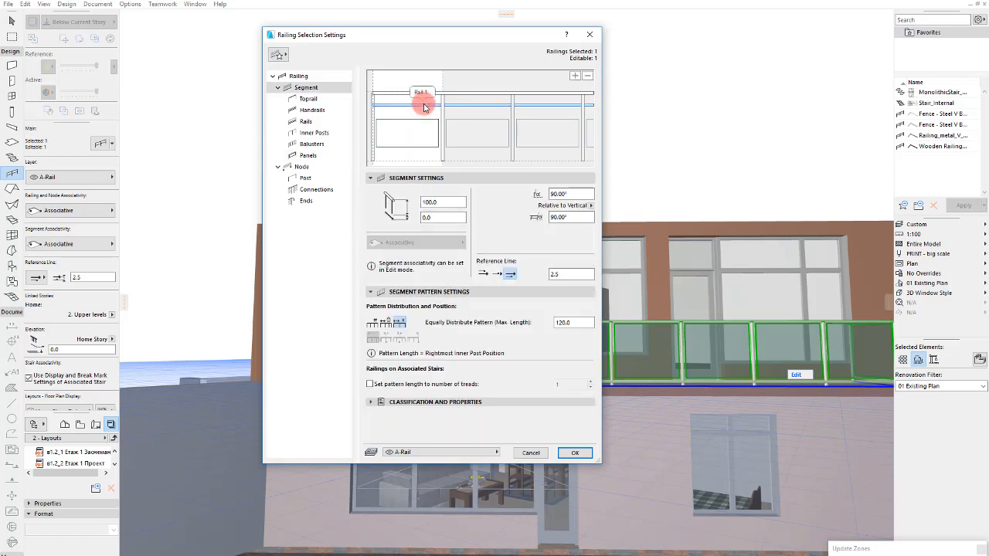
left_click(421, 129)
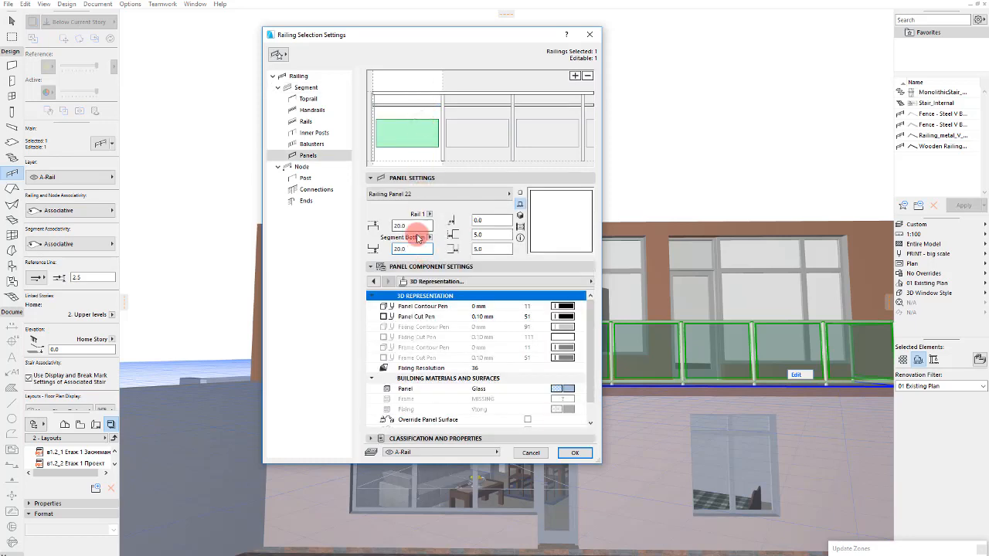
left_click(452, 197)
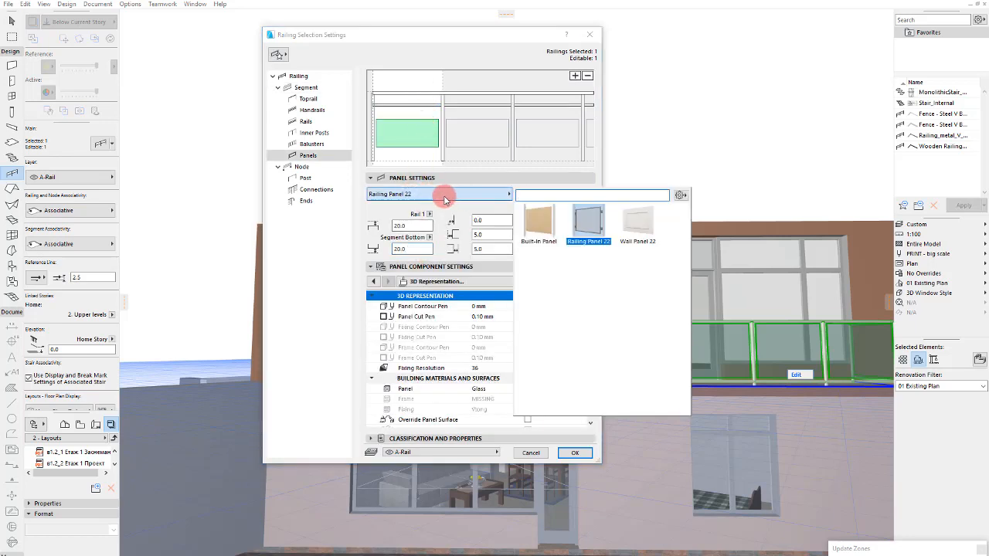
left_click(410, 283)
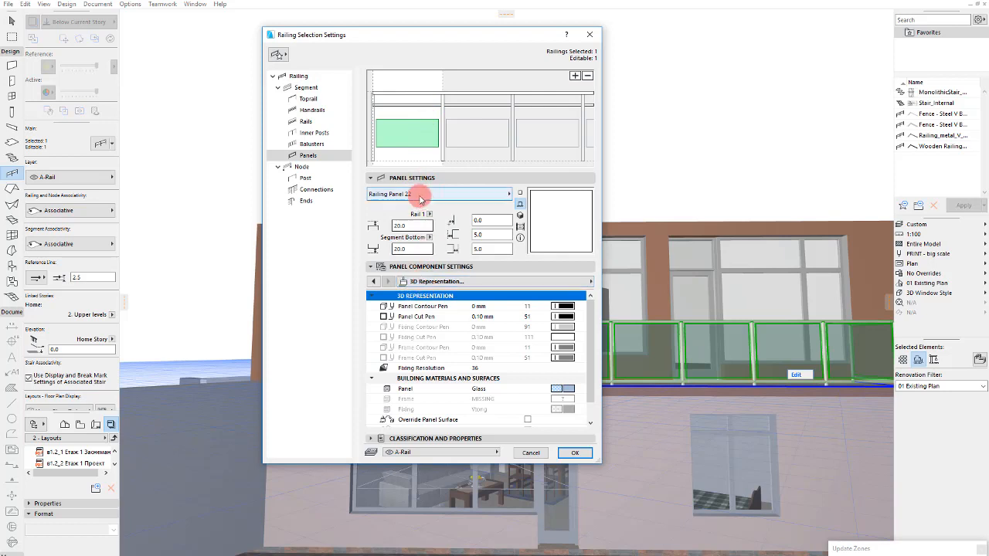
left_click(439, 281)
left_click(639, 285)
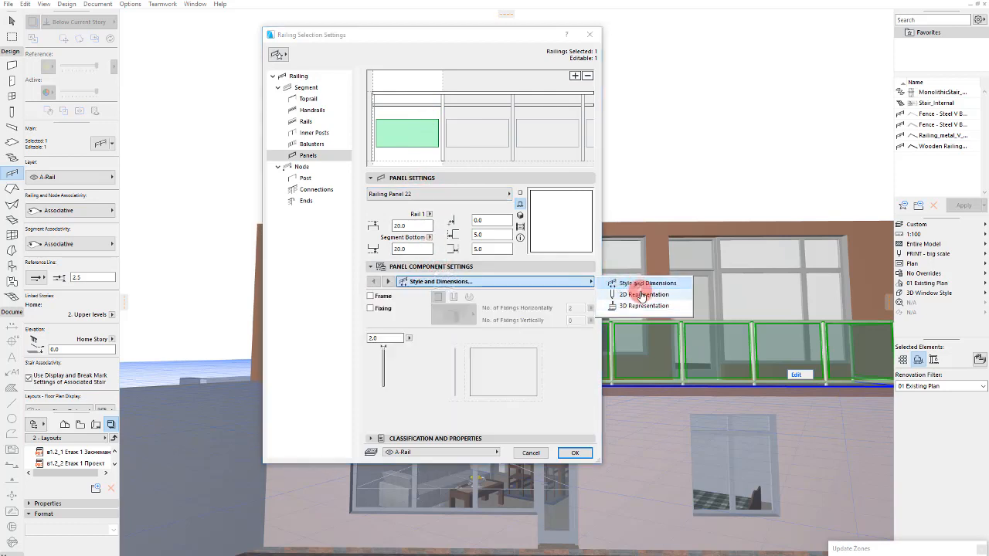
left_click(391, 308)
left_click(465, 323)
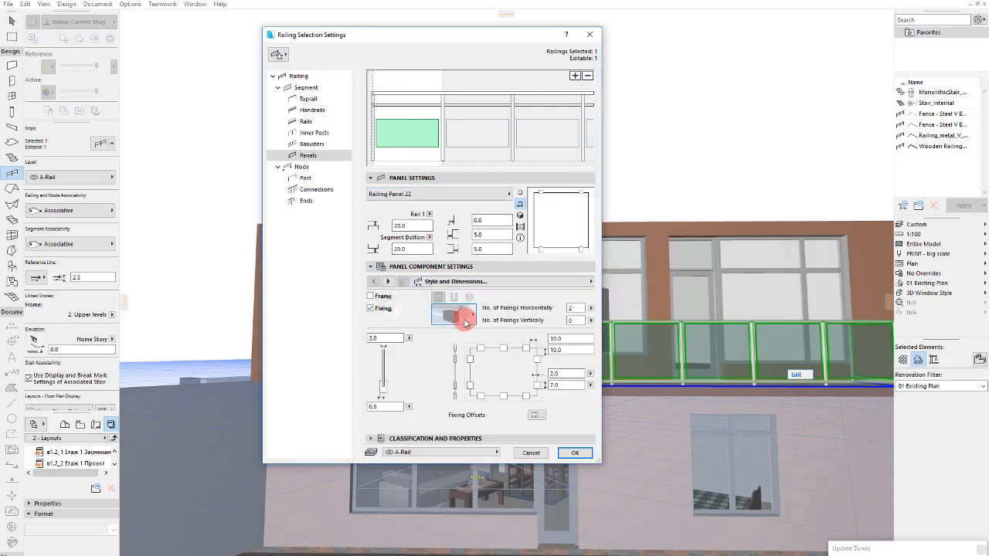
left_click(467, 320)
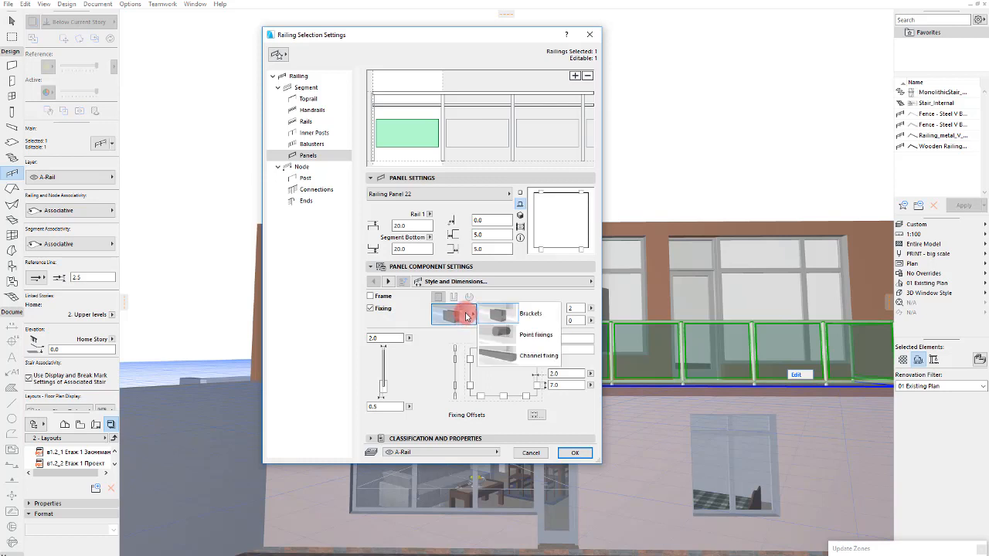
left_click(530, 313)
Step: Set the number of panel fixings to 0 horizontally and 2 vertically
left_click(575, 308)
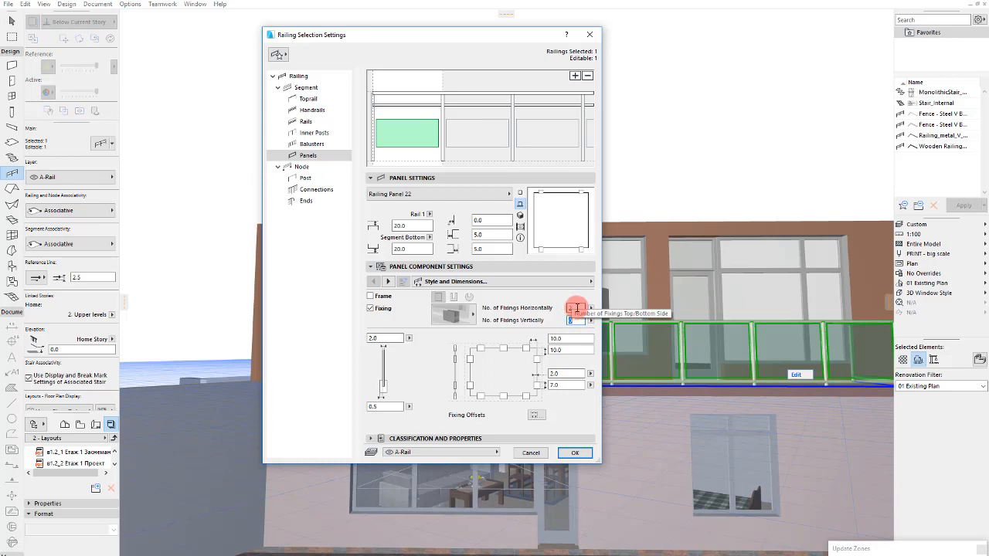
type("2")
left_click_drag(576, 307, 531, 302)
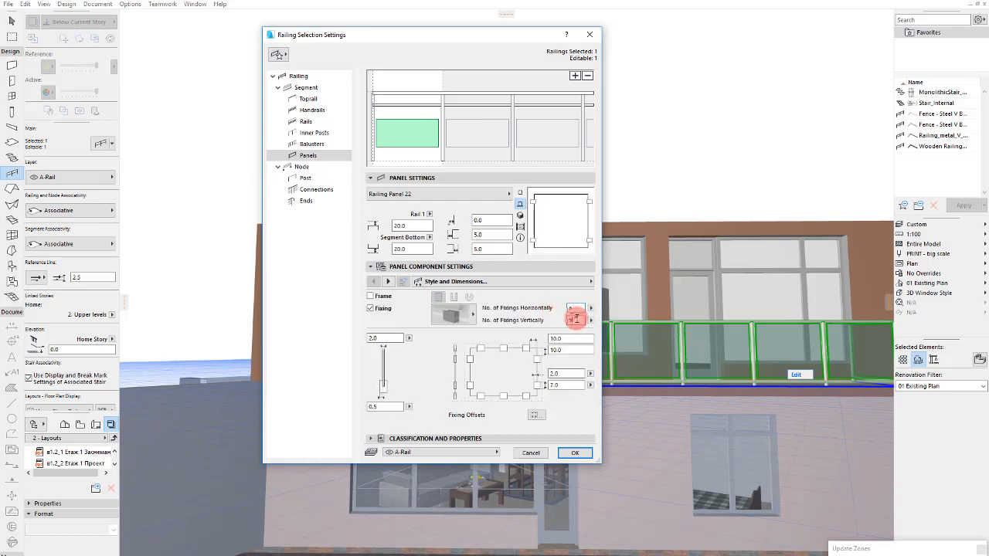
left_click(577, 319)
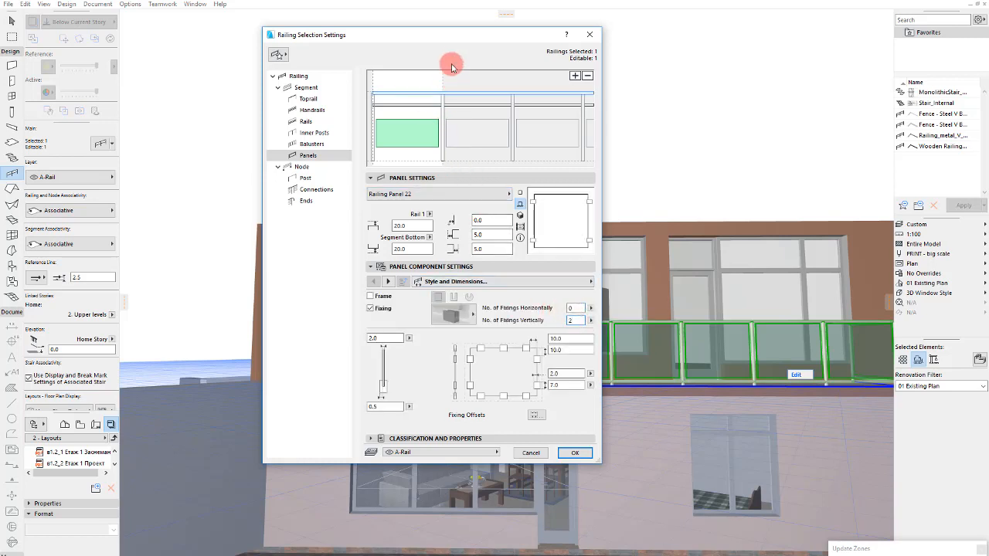
Step: Set the round toprail's width and height to 5.0 and apply the railing settings
left_click(416, 106)
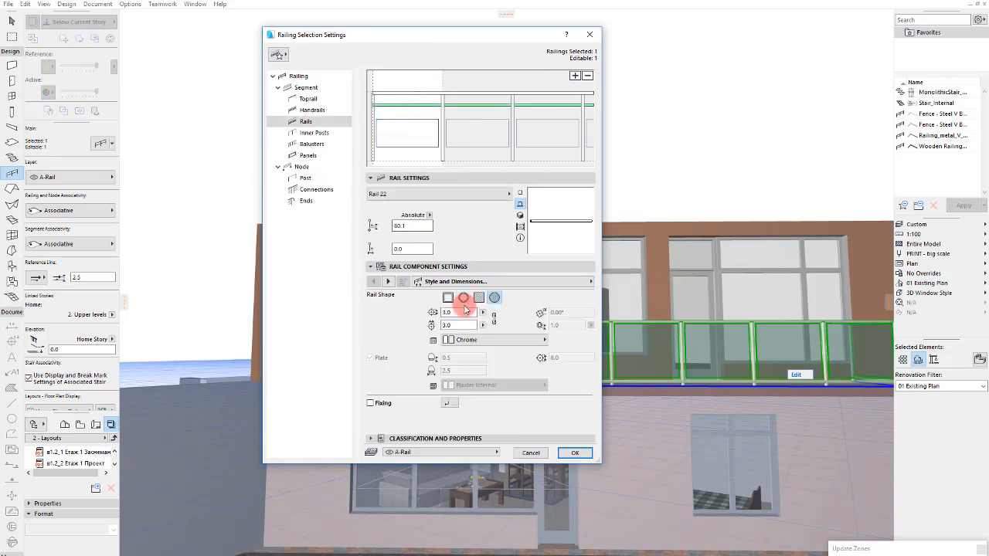
left_click_drag(462, 314, 429, 322)
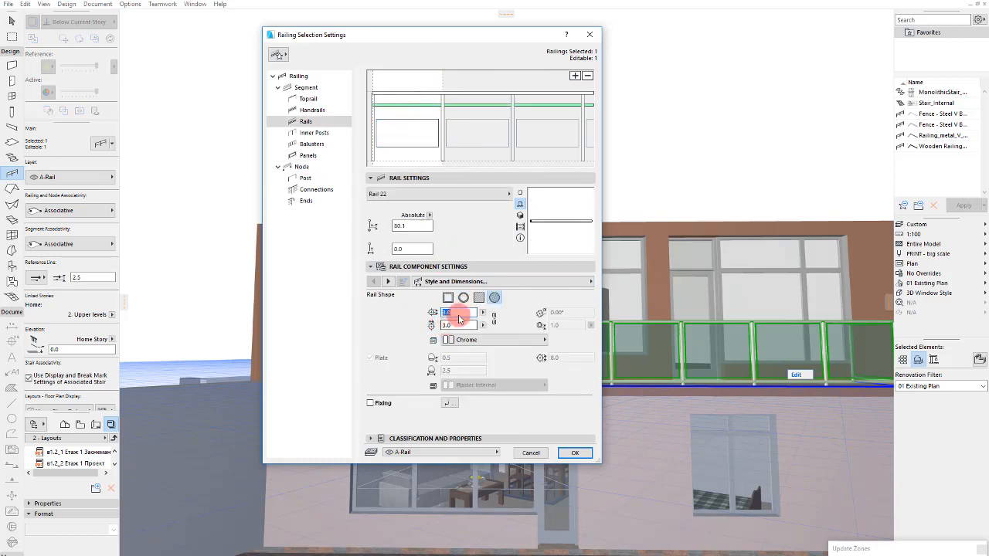
left_click(433, 93)
left_click(495, 300)
left_click(464, 313)
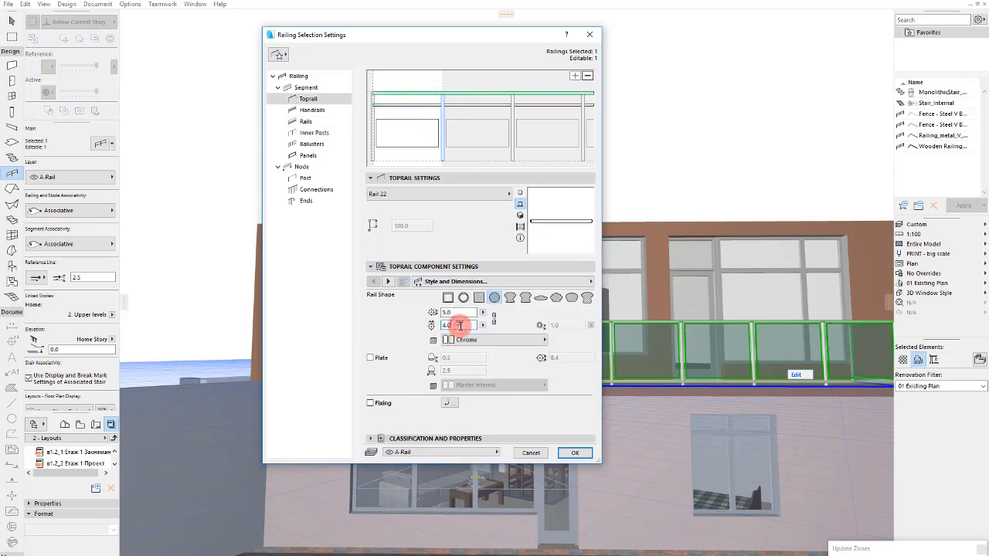
key("Return")
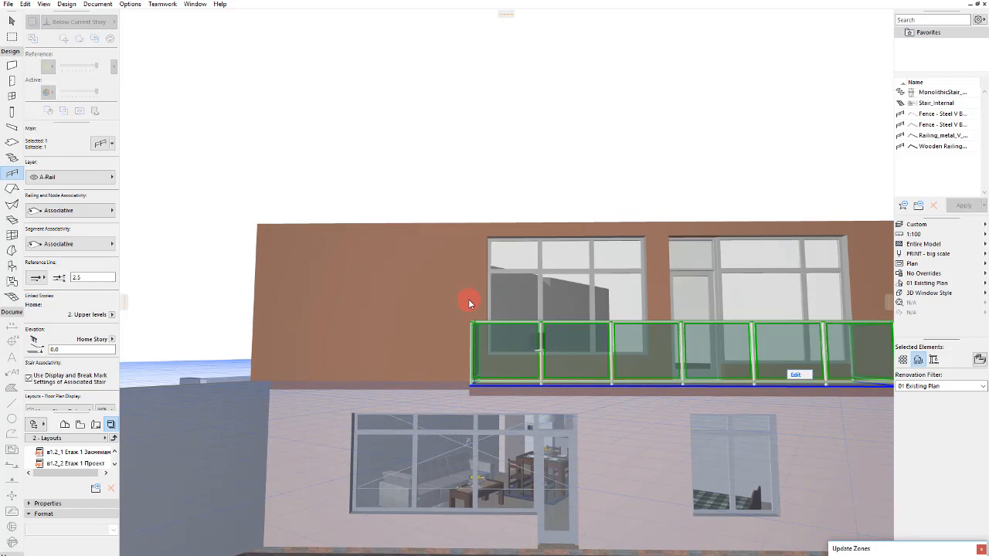
key("Escape")
scroll(510, 367, "up", 5)
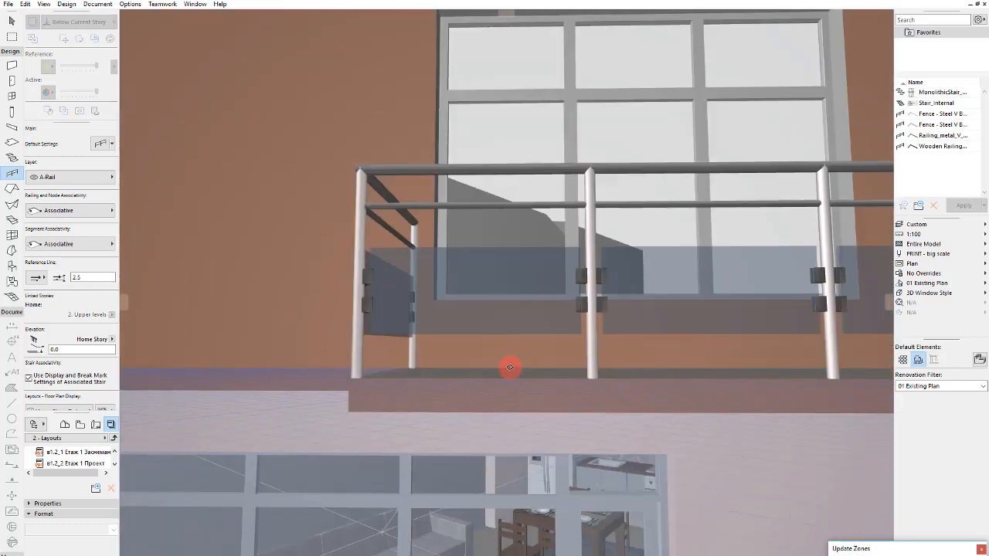
Step: Set the balcony railing panels' offsets from Rail 1 and from the segment bottom to 15
left_click(588, 237)
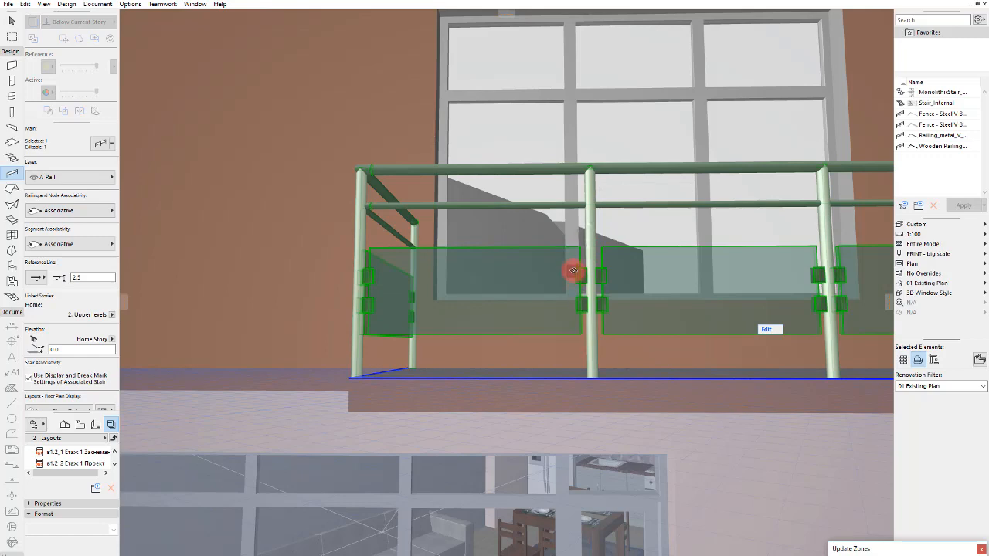
double_click(576, 257)
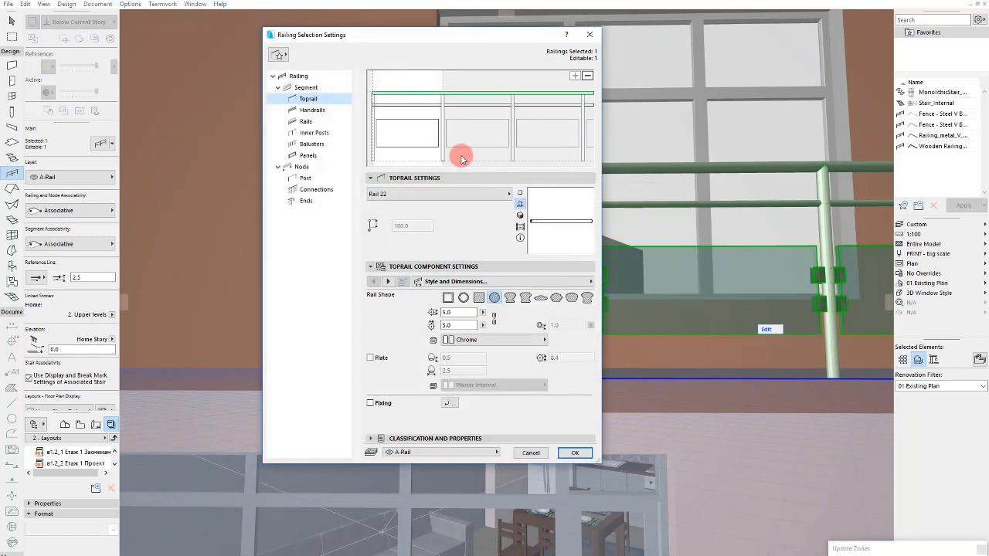
left_click(423, 131)
left_click(408, 248)
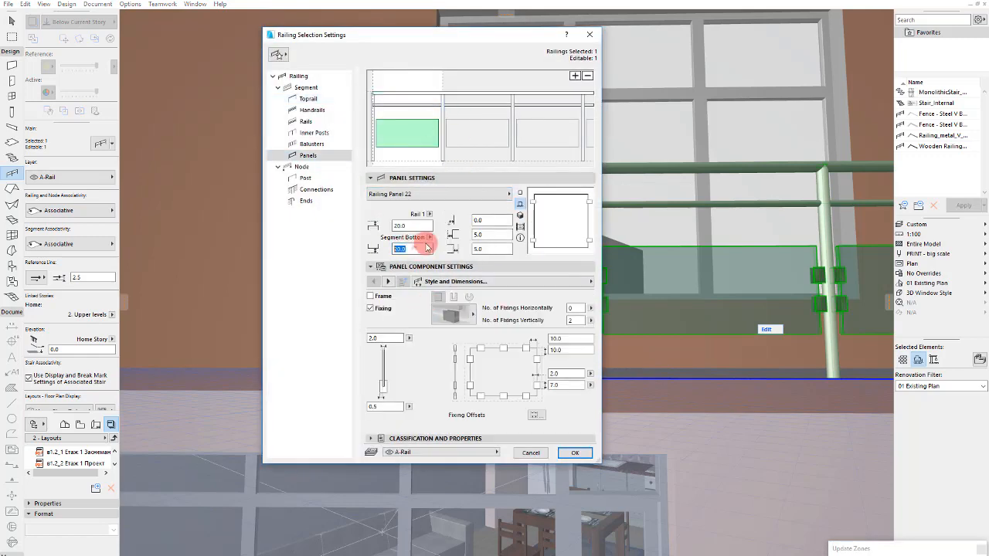
left_click(411, 226)
type("15")
left_click(415, 249)
type("15")
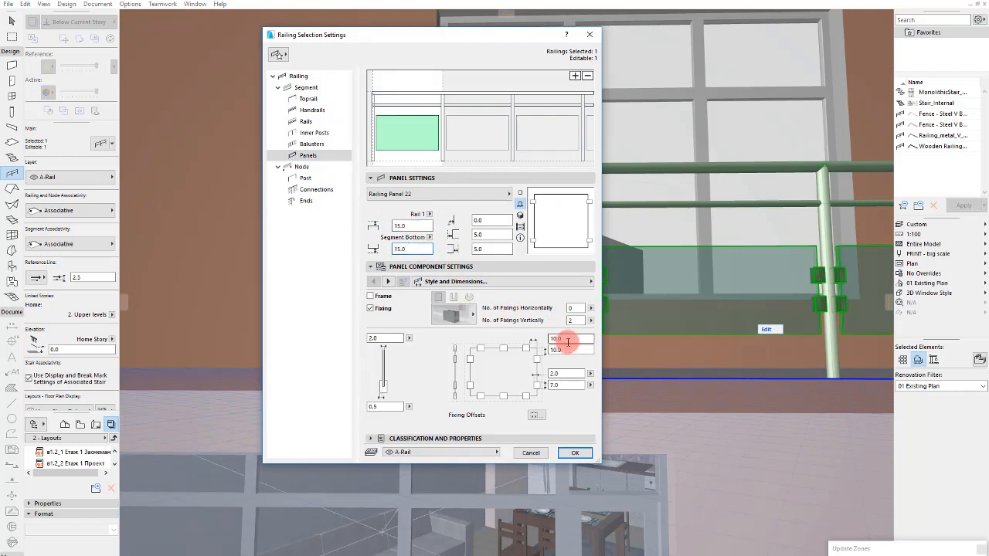
Step: Set both panel fixing offsets to 5 and the fixing height to 6, and apply the railing settings
type("5")
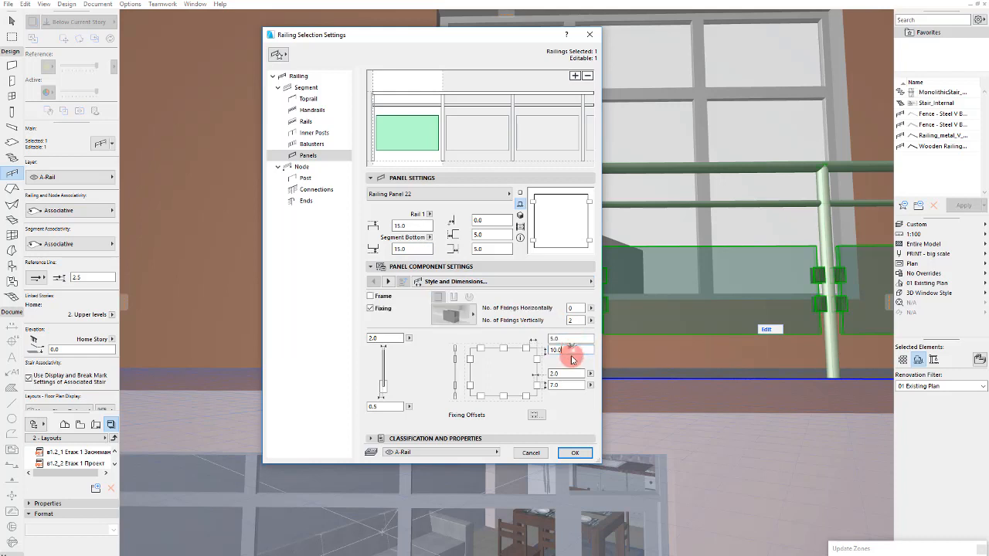
left_click_drag(574, 353, 517, 345)
type("5")
left_click_drag(568, 374, 527, 379)
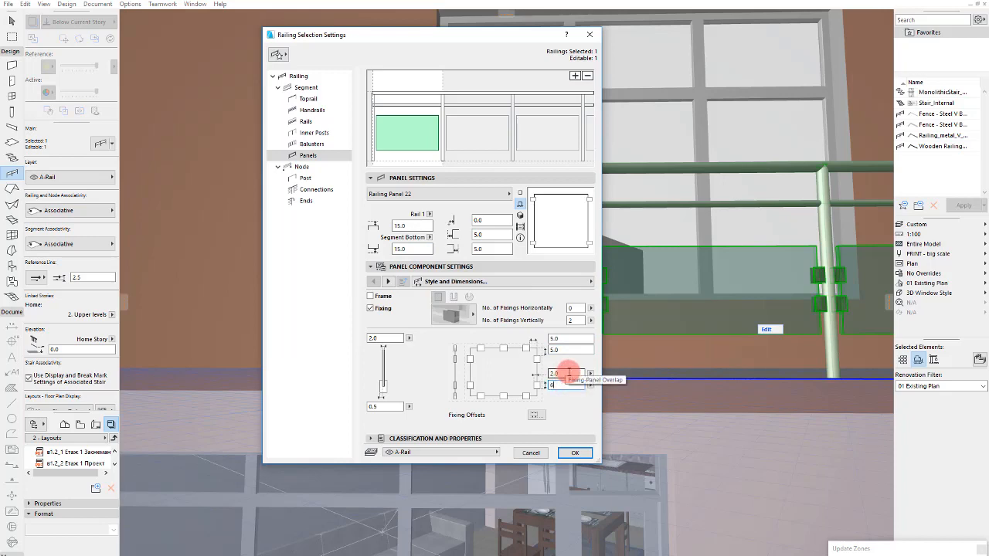
key("Return")
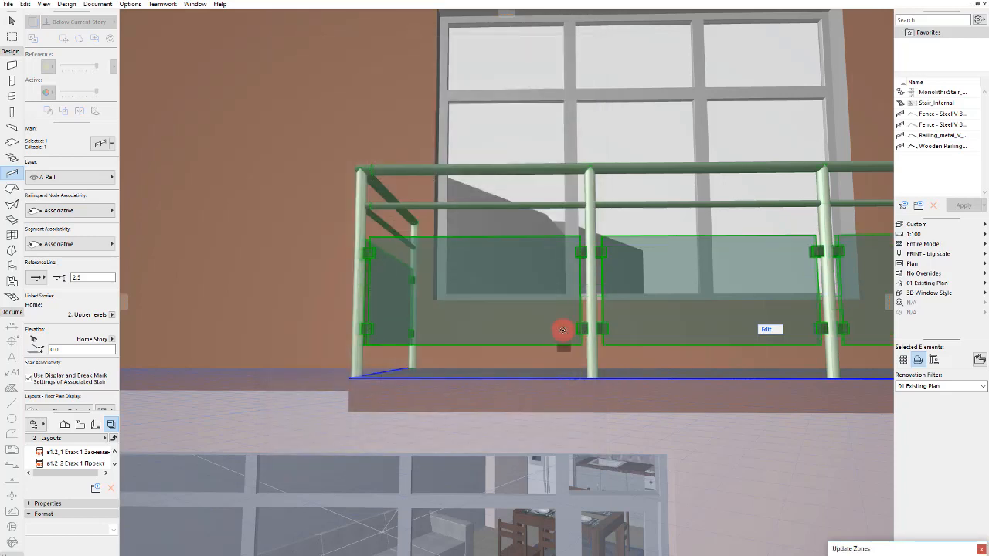
key("Escape")
left_click(552, 276)
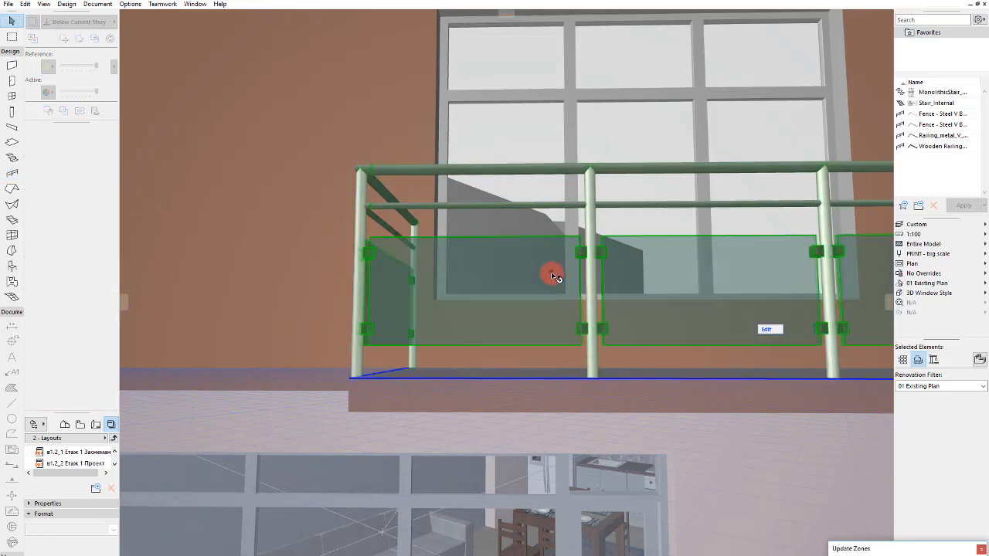
Step: Set the building material of the balcony railing's panel fixings to Chrome and apply the railing settings
double_click(554, 271)
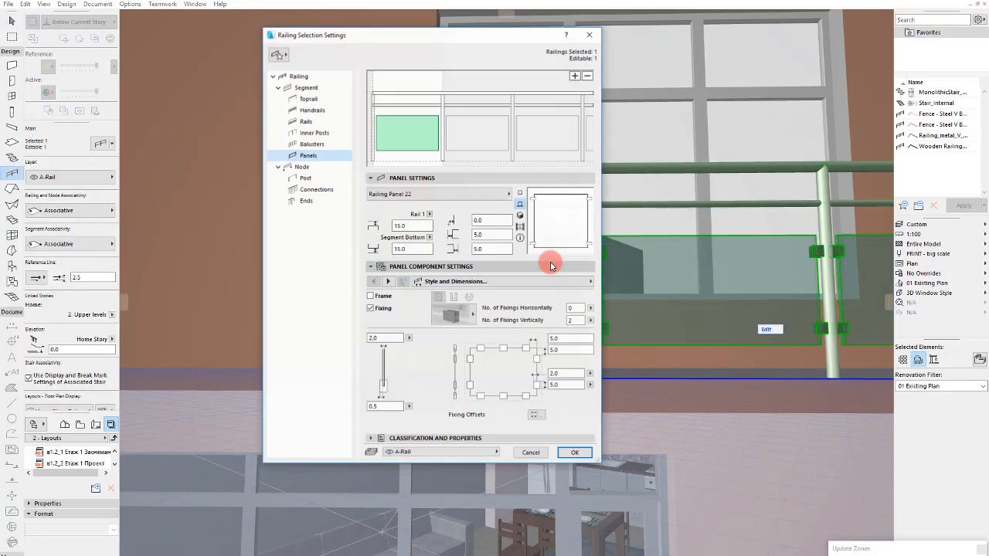
left_click(453, 283)
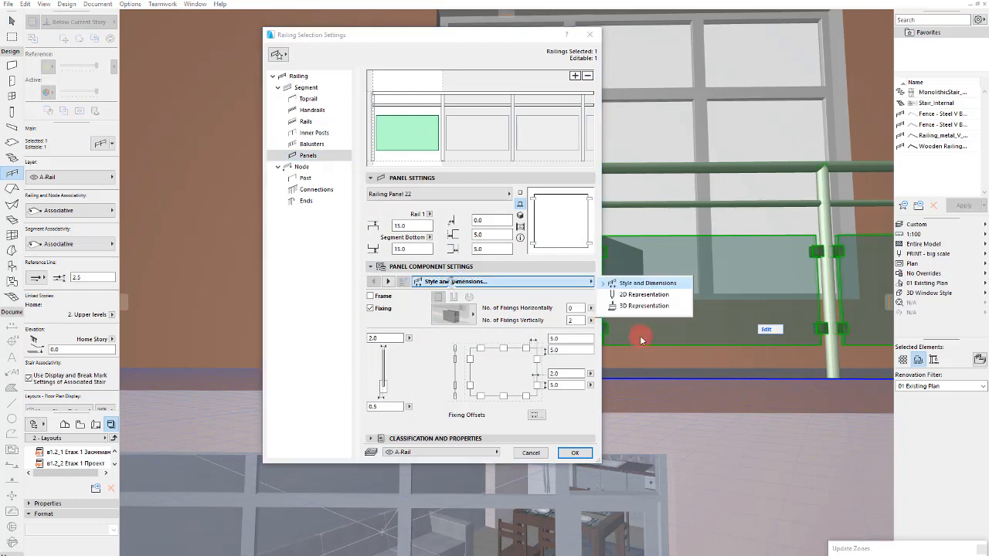
left_click(629, 306)
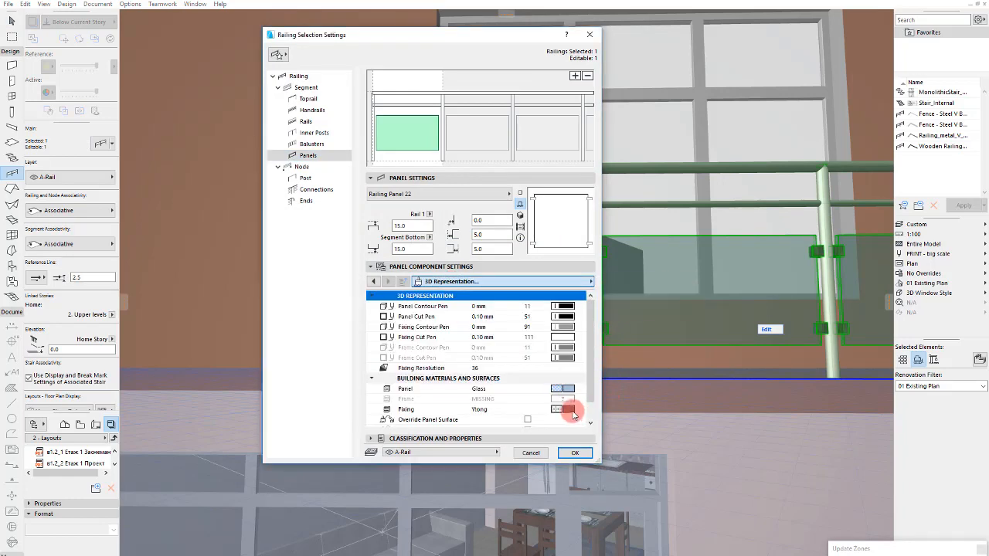
left_click(563, 409)
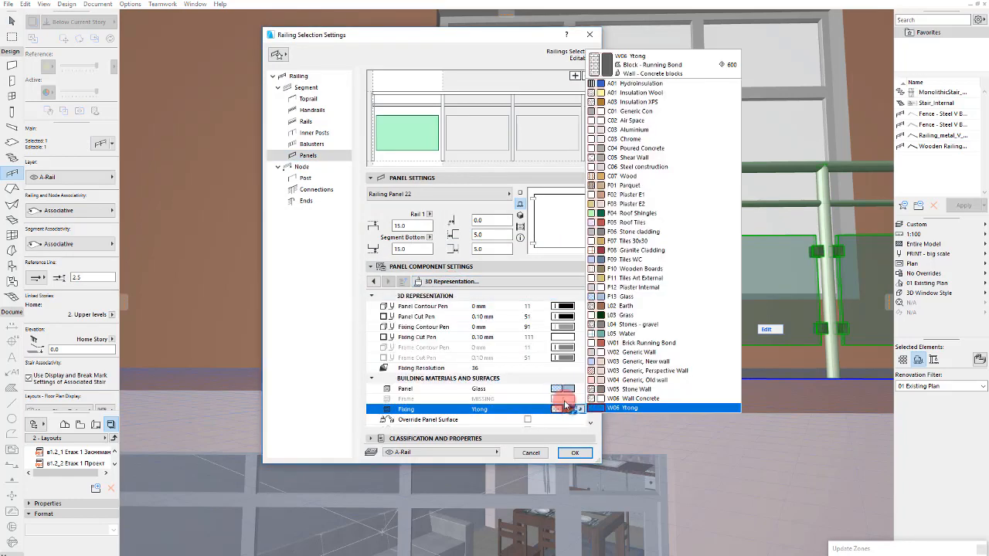
left_click(651, 115)
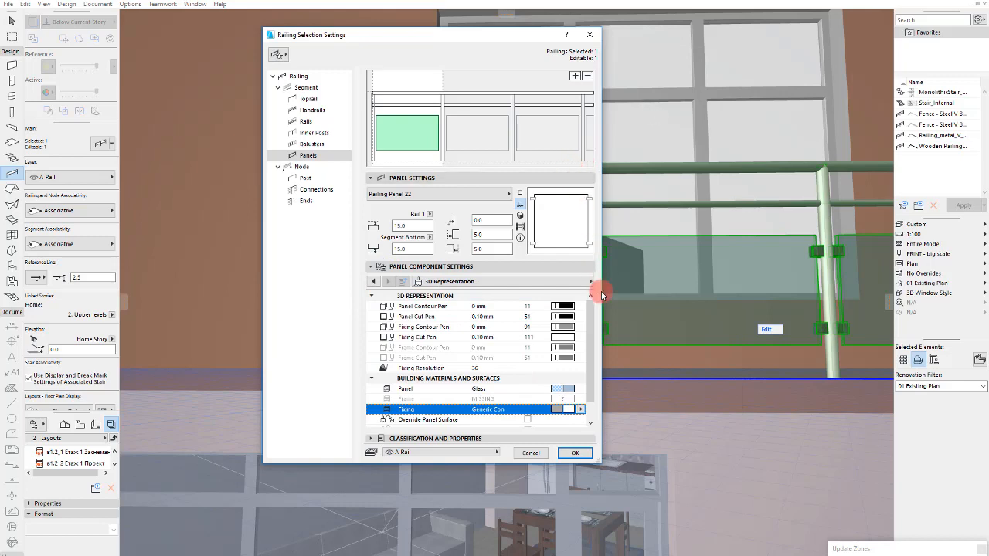
left_click(580, 409)
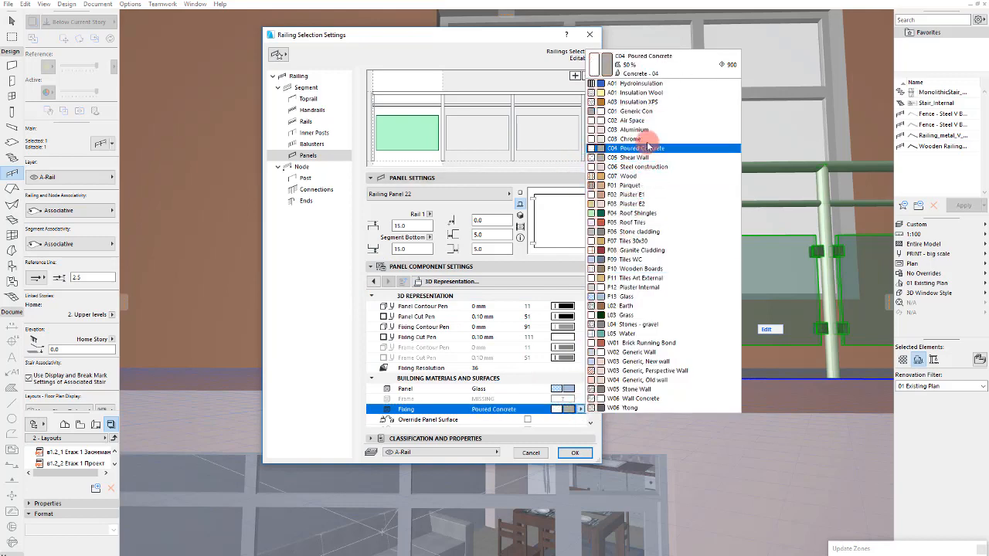
left_click(639, 138)
key("Return")
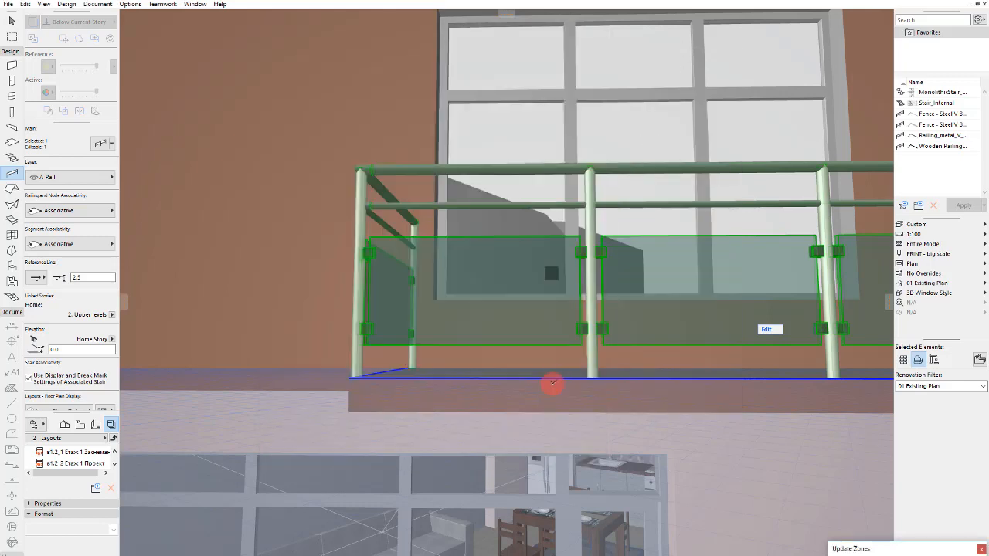
Step: Change the building material of the railing's inner posts and node posts to Chrome and apply the settings
double_click(584, 194)
left_click(489, 280)
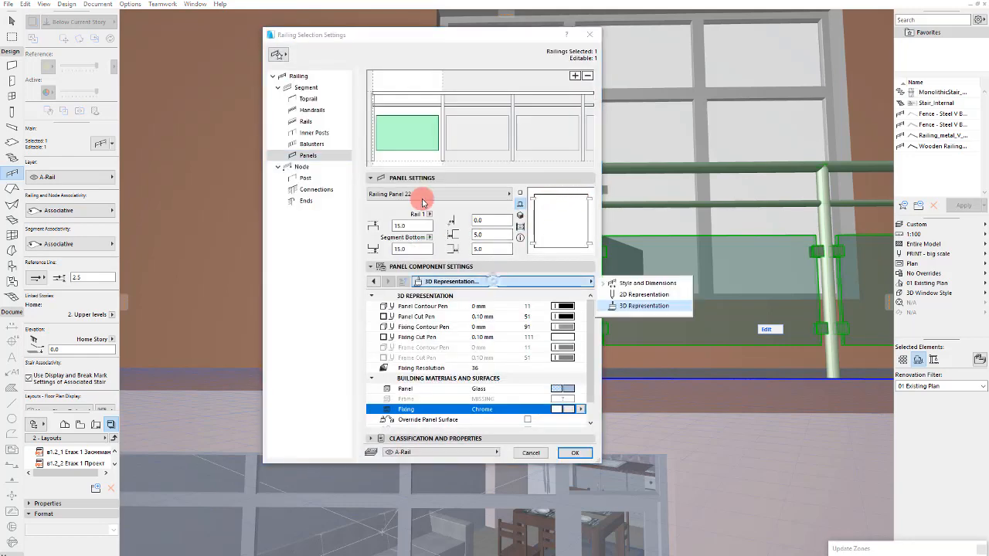
left_click(314, 132)
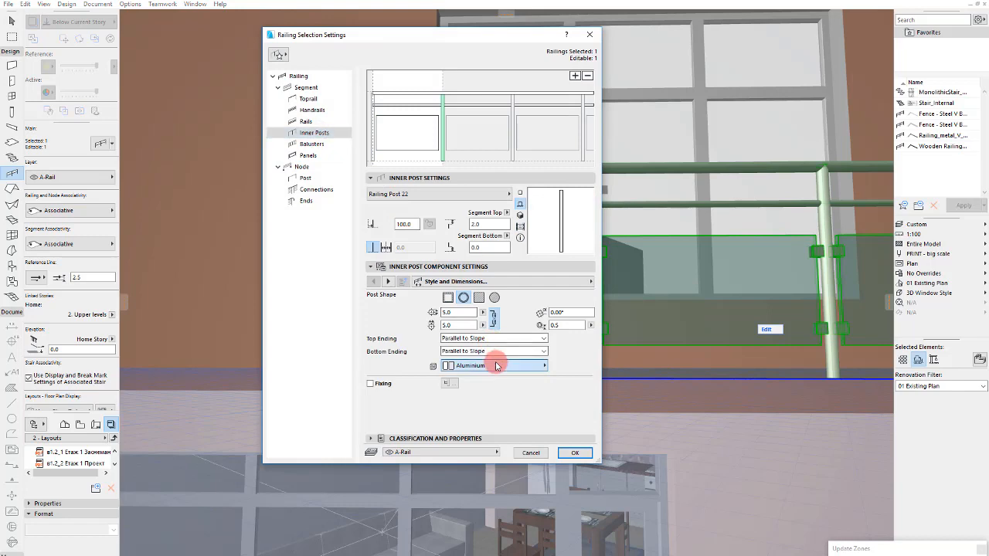
left_click(496, 365)
left_click(603, 309)
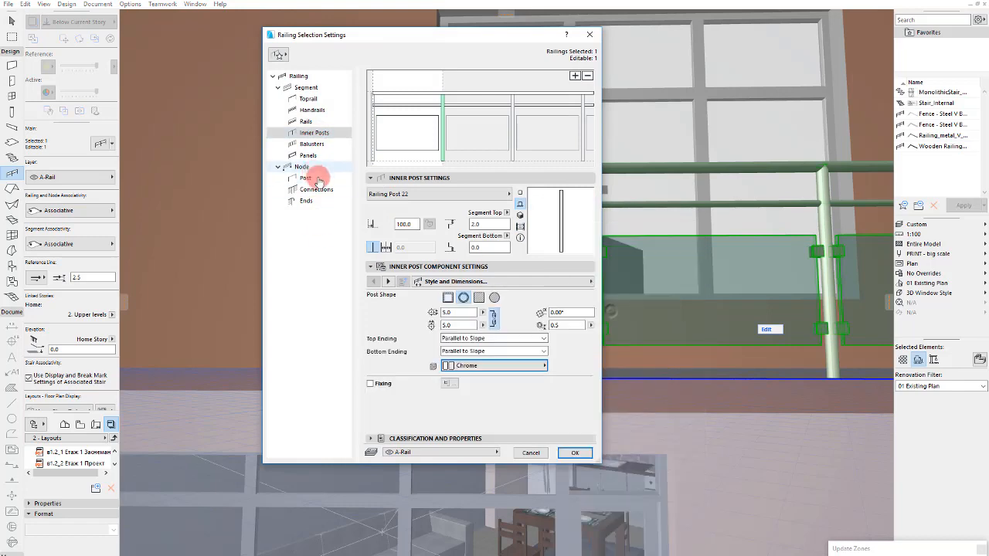
left_click(316, 189)
left_click(306, 178)
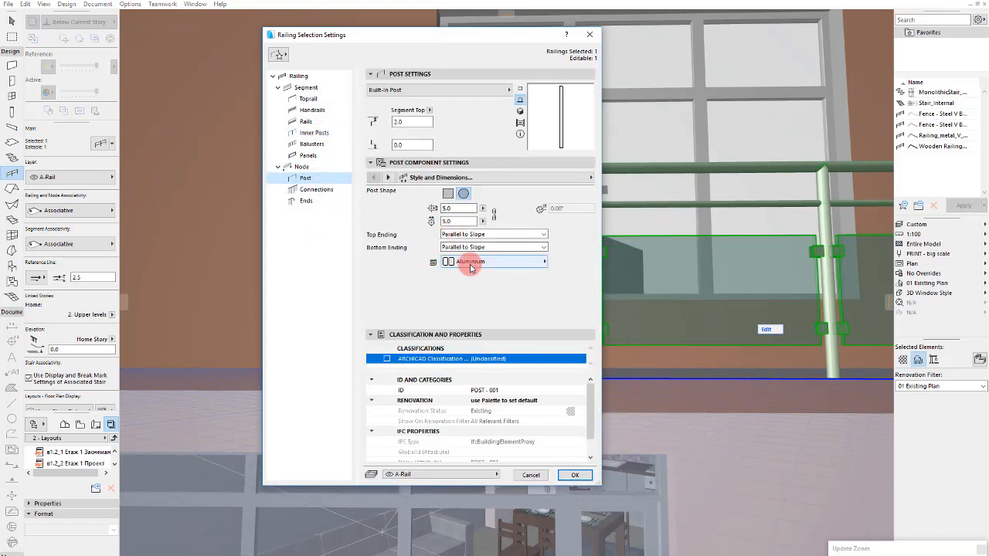
left_click(470, 267)
left_click(611, 313)
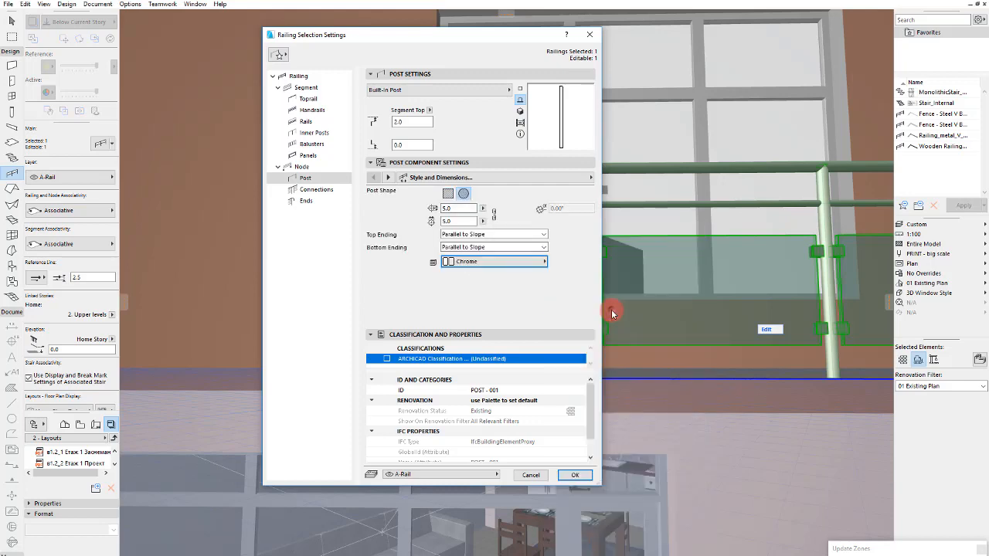
key("Return")
key("Escape")
Step: Compare the modelled balcony railing with the site photo of the real balcony in FastStone Image Viewer
scroll(510, 247, "up", 3)
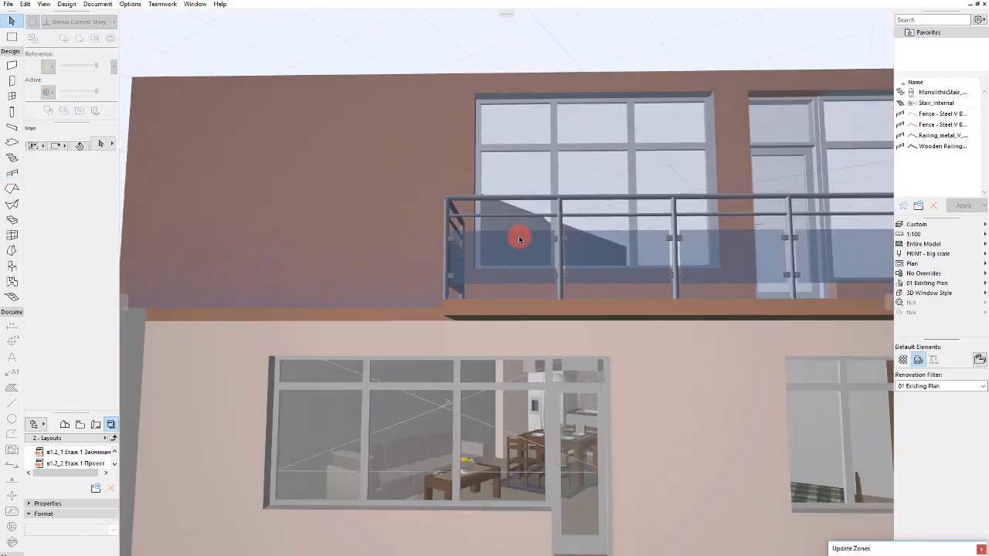
scroll(517, 234, "down", 3)
scroll(701, 206, "up", 3)
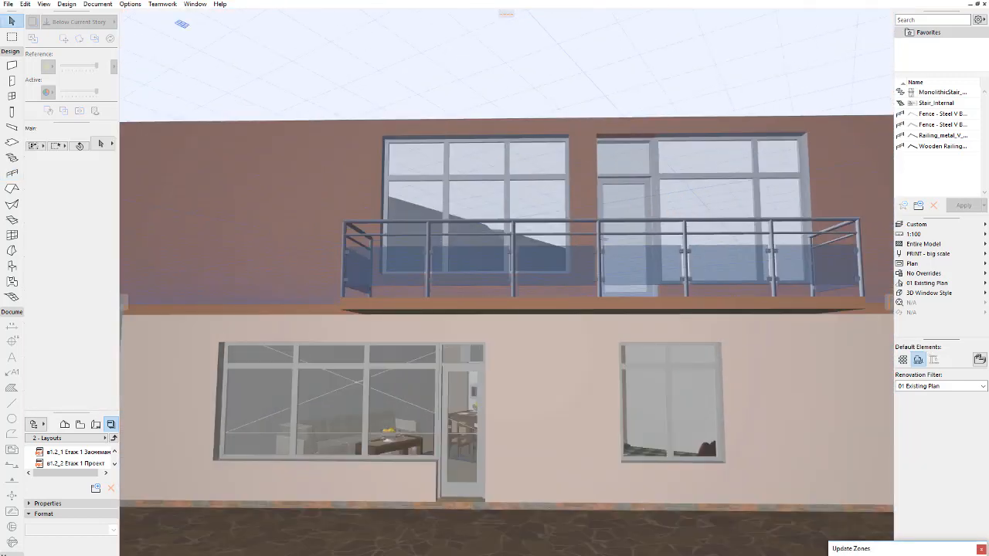
key("alt+Tab")
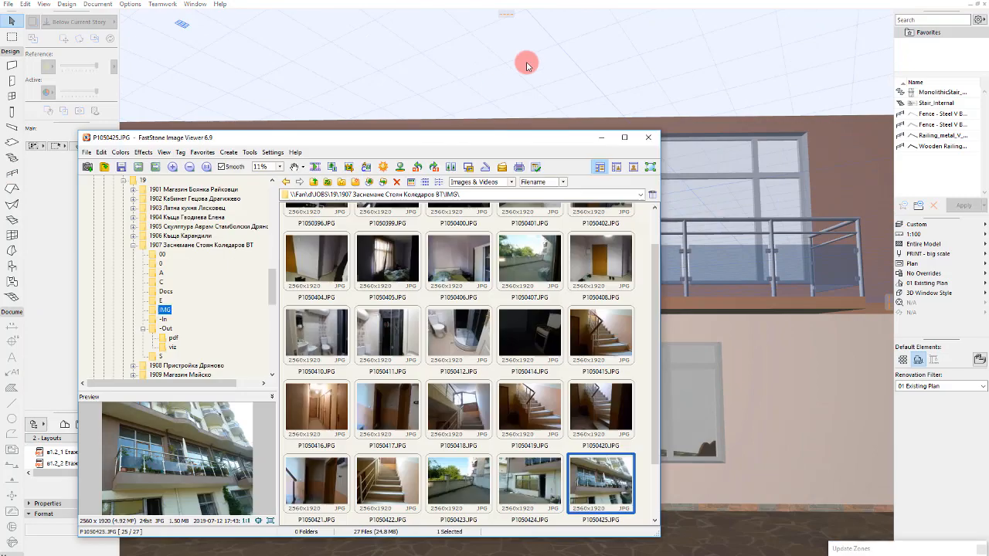
left_click(382, 252)
double_click(378, 252)
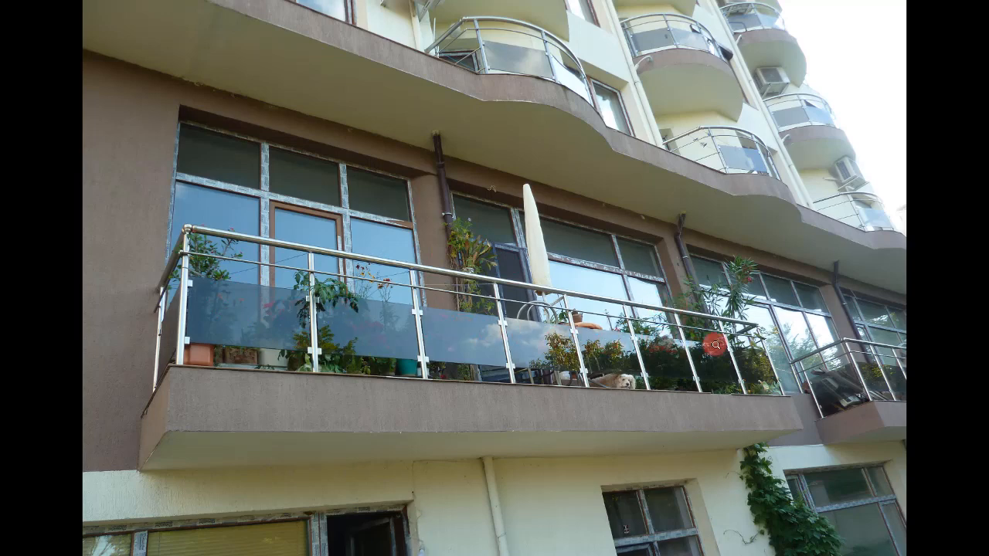
double_click(581, 318)
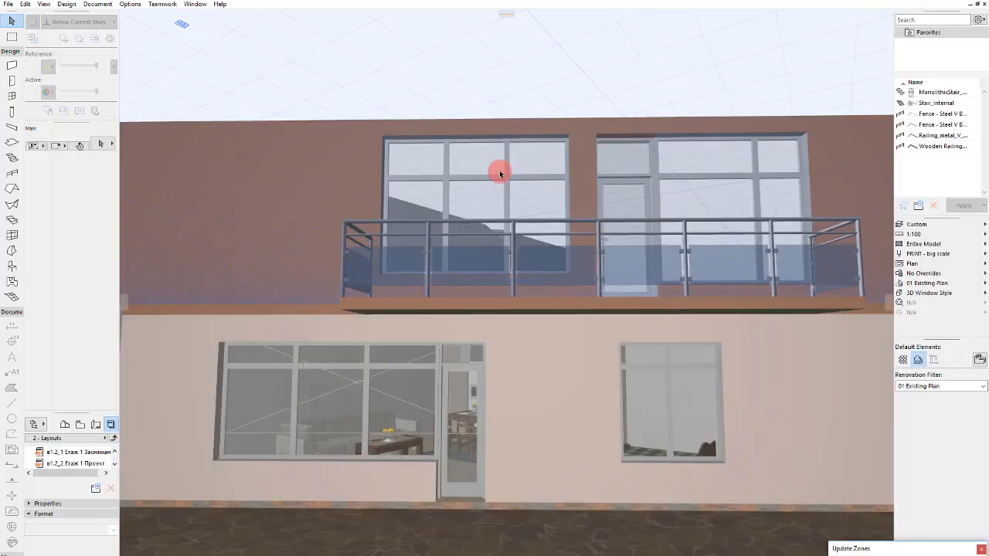
scroll(453, 250, "down", 5)
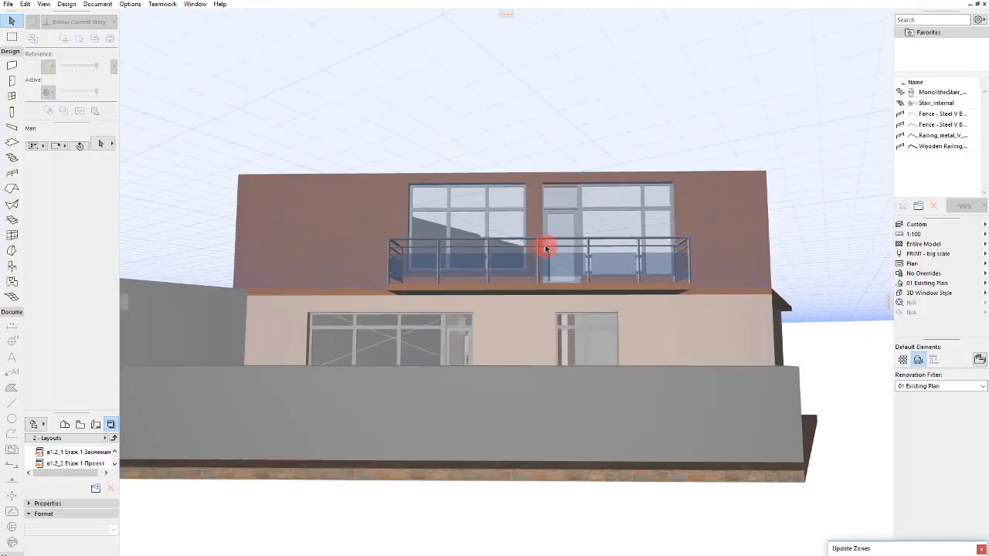
scroll(545, 249, "up", 6)
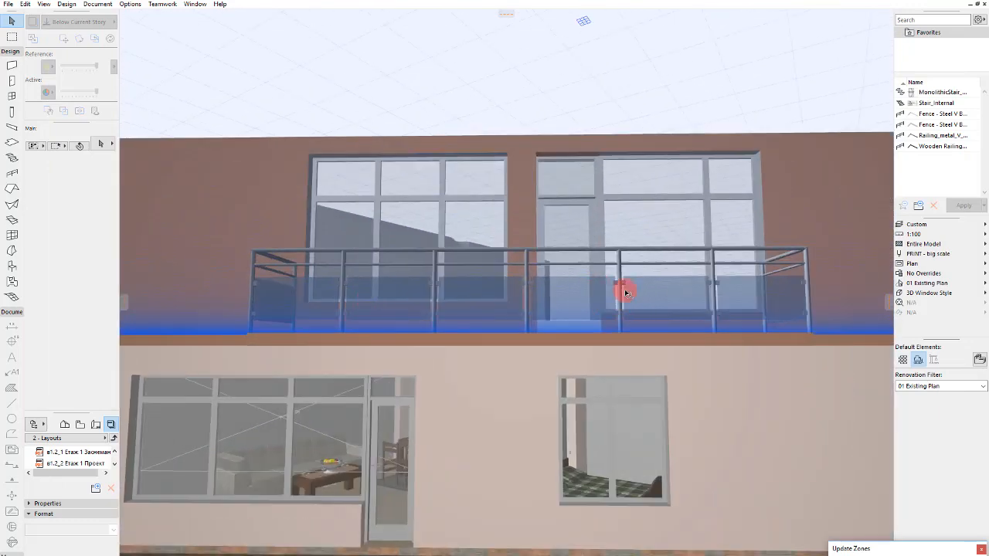
Step: Reduce the maximum length of the balcony railing's equally distributed segment pattern and apply the railing settings
left_click(625, 292)
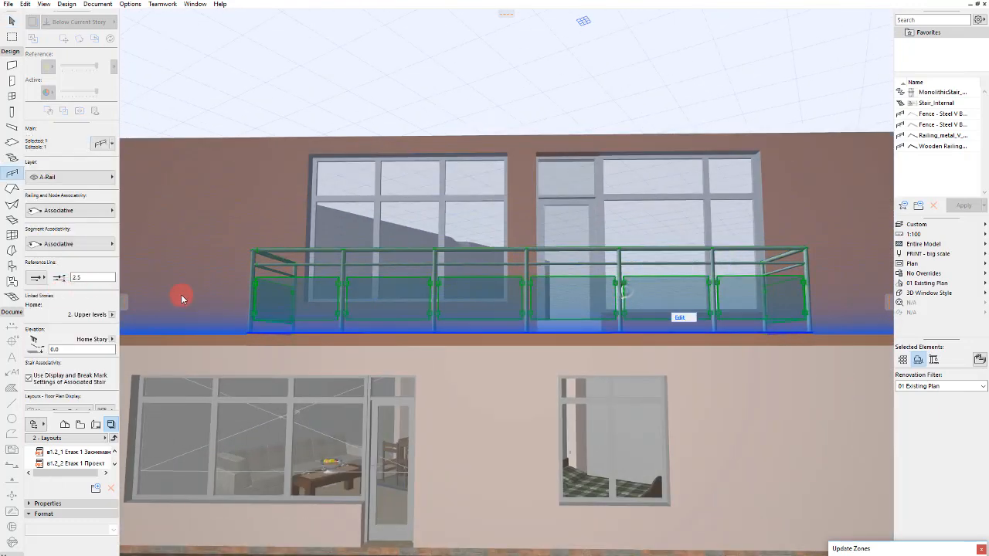
double_click(336, 309)
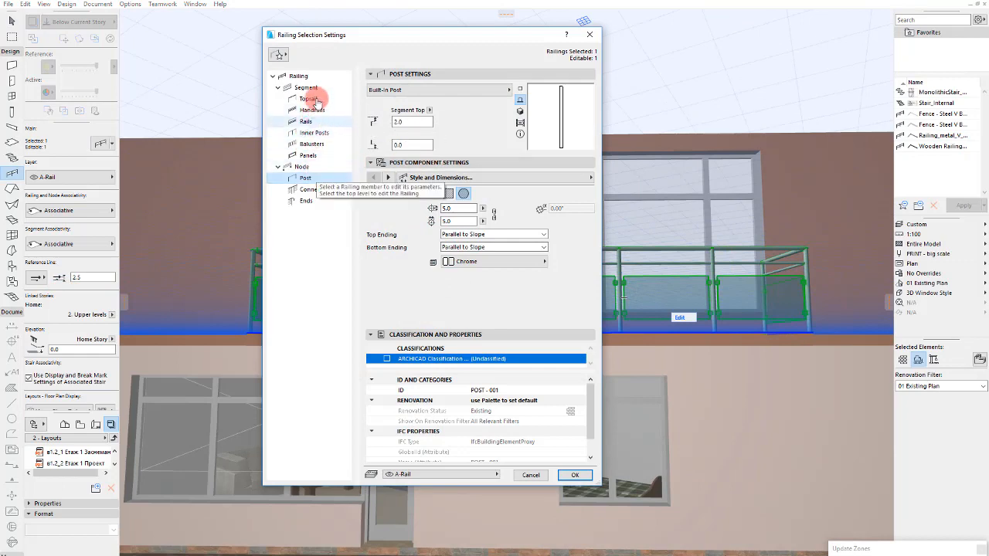
left_click(313, 190)
left_click(303, 167)
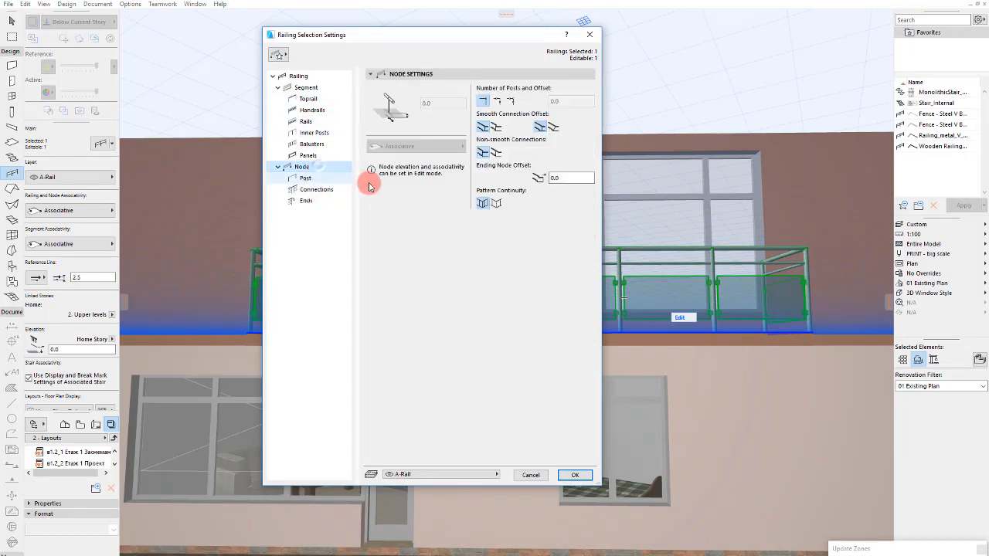
left_click(332, 189)
left_click(308, 177)
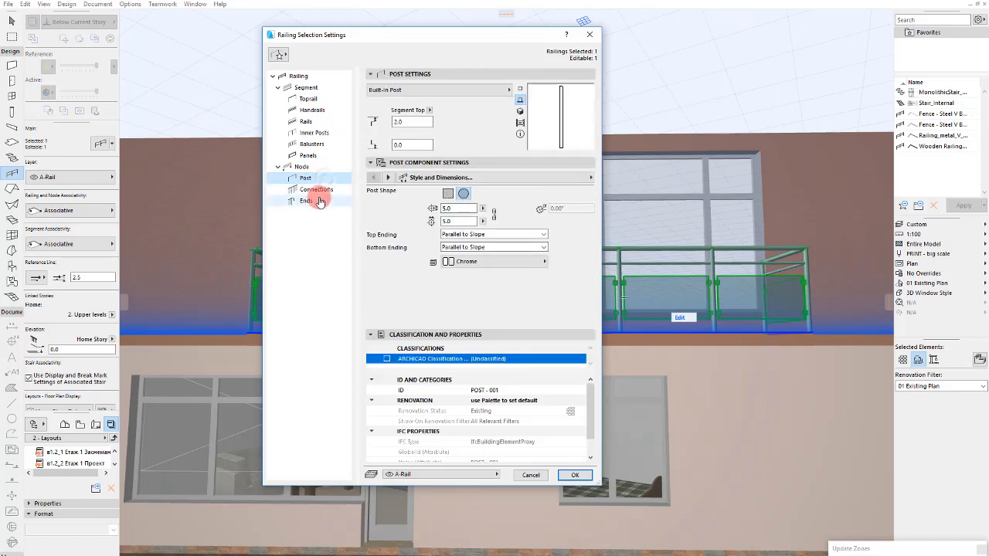
left_click(319, 201)
left_click(303, 87)
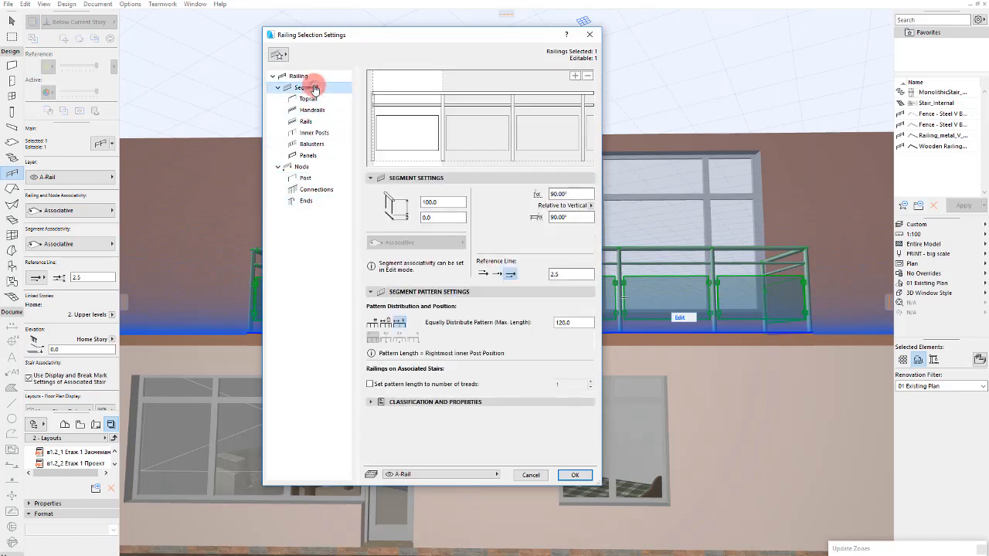
double_click(562, 323)
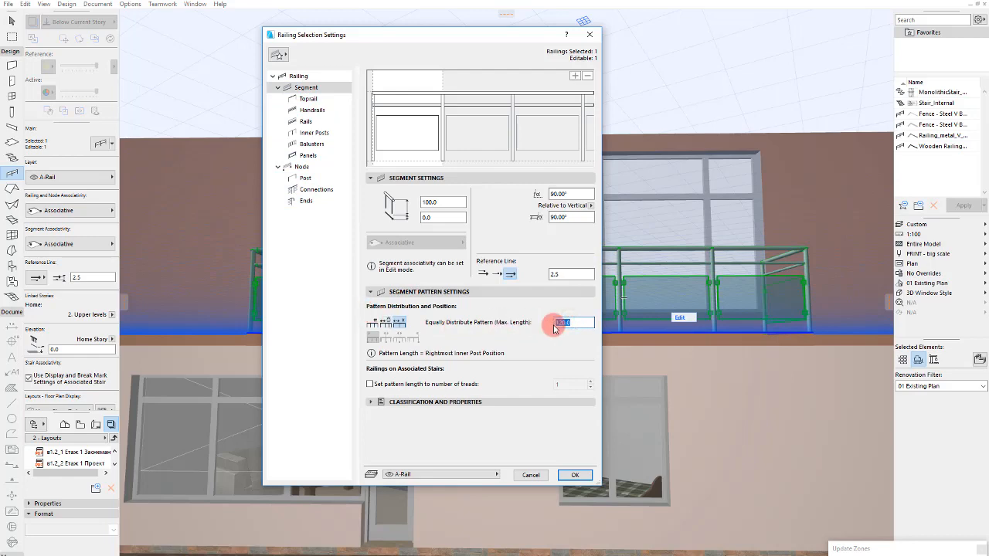
key("Return")
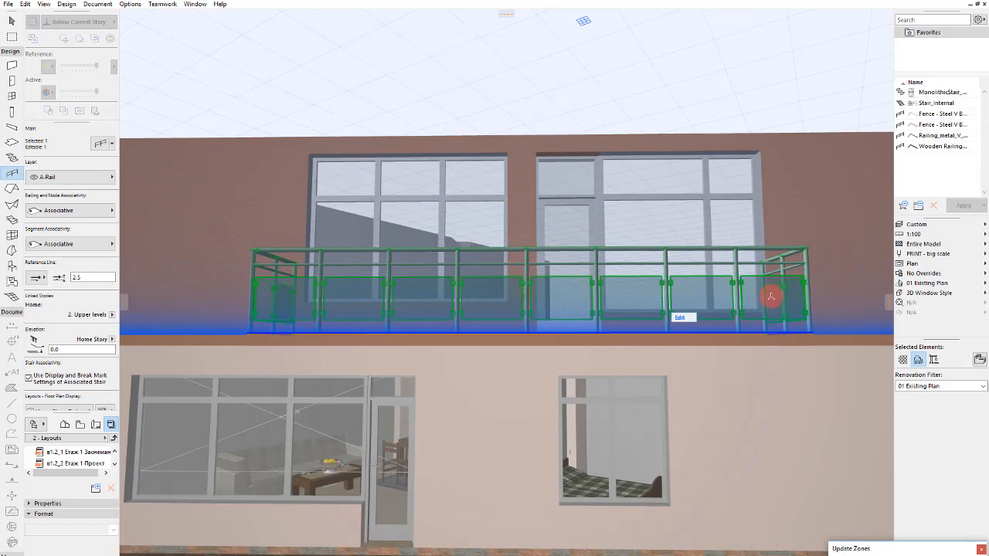
key("Escape")
key("Escape")
Step: Switch from the 3D view to the floor plan of the apartment's story, without creating a new story
scroll(673, 306, "down", 4)
scroll(389, 393, "up", 3)
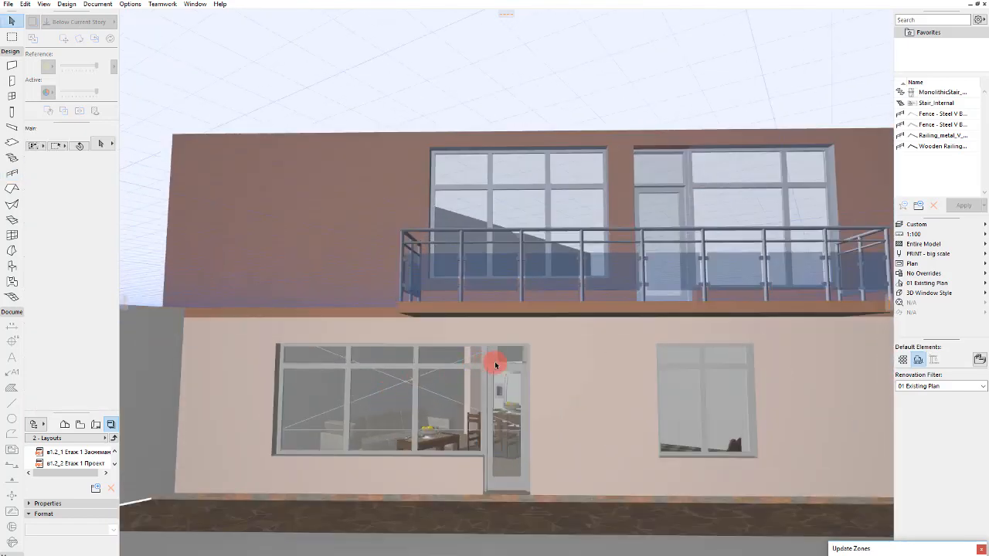
scroll(510, 351, "down", 1)
scroll(466, 316, "up", 4)
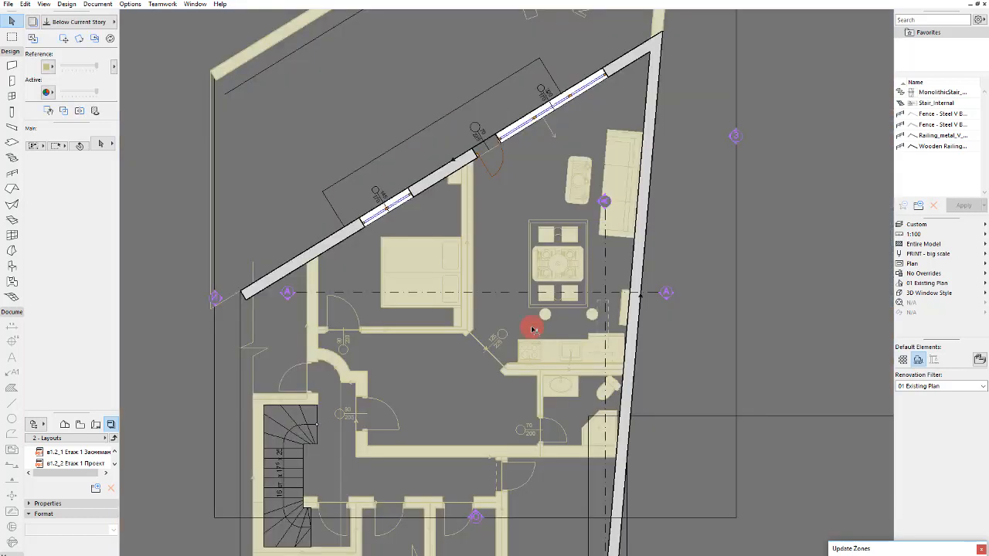
key("F2")
key("ctrl+Up")
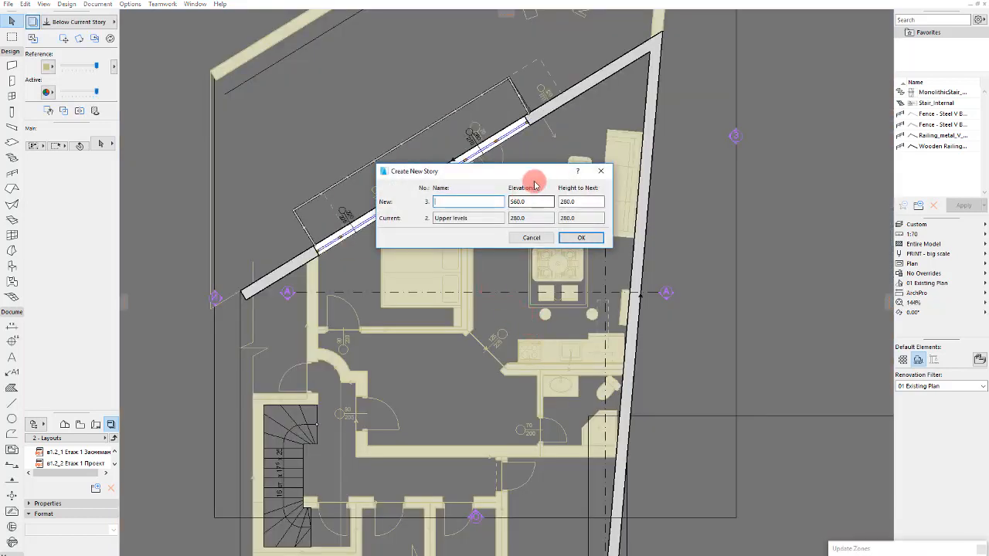
left_click(530, 238)
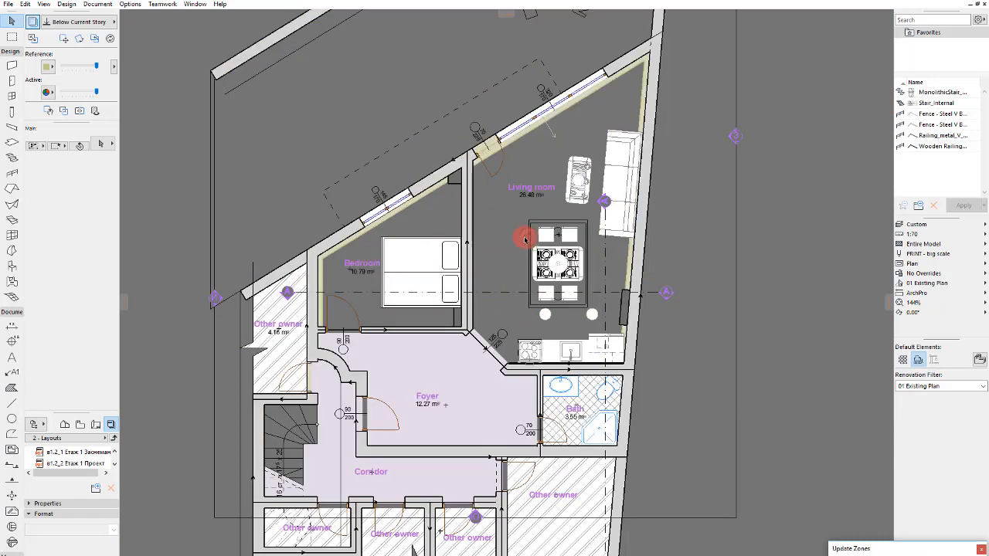